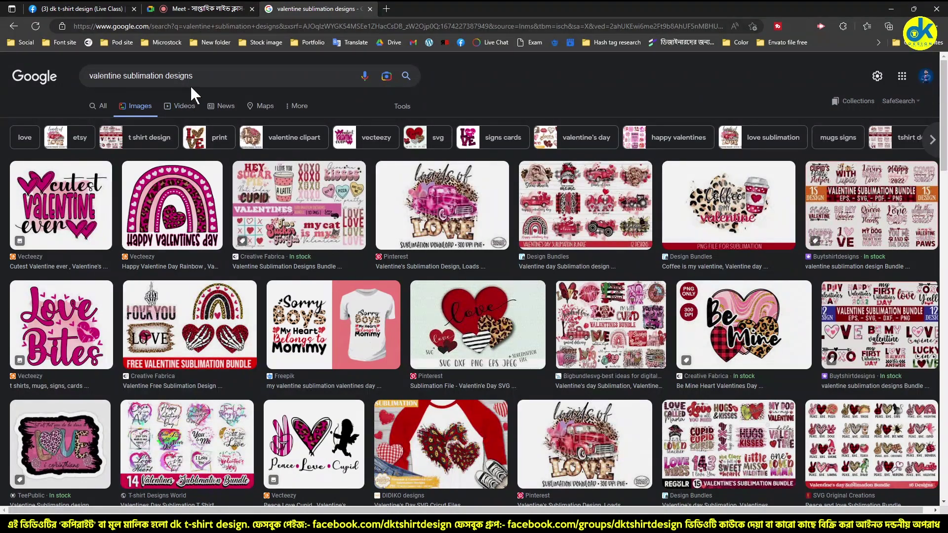
Step: Copy the 'valentine sublimation designs' query into a new browser tab's address bar
left_click_drag(204, 75, 87, 79)
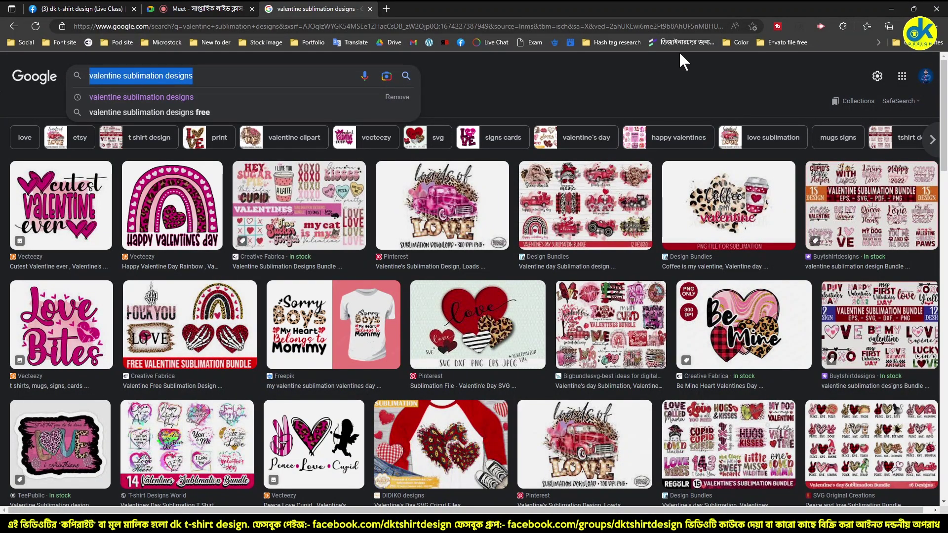
left_click(605, 76)
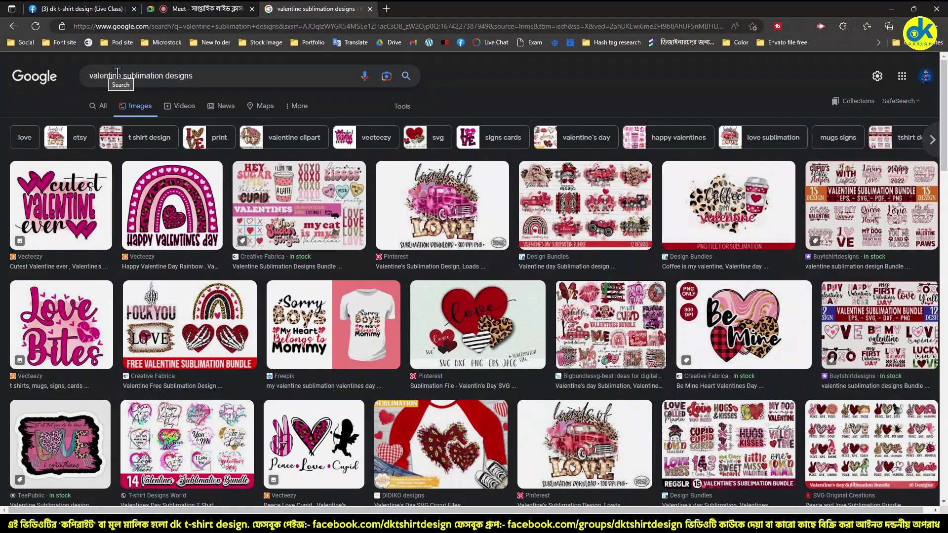
scroll(168, 89, "down", 4)
scroll(173, 94, "down", 4)
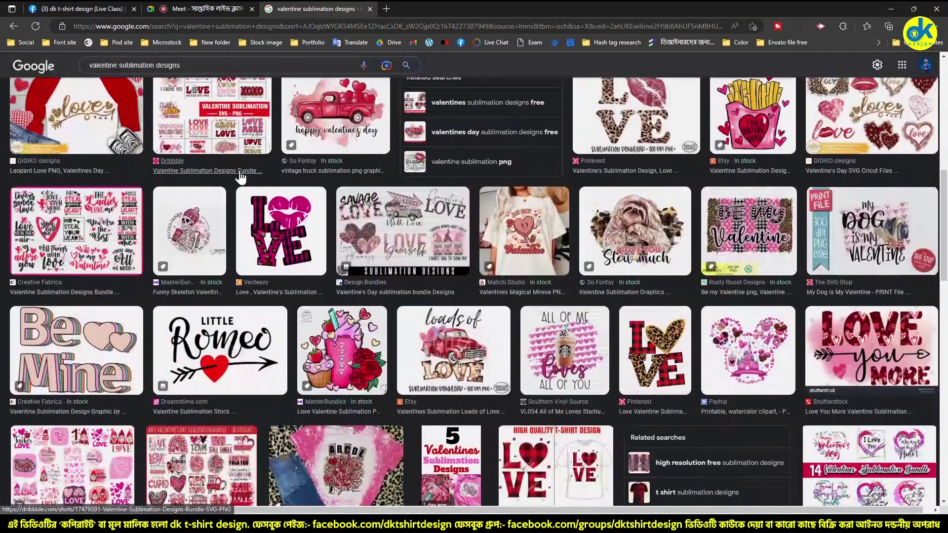
scroll(177, 99, "up", 3)
scroll(187, 108, "up", 10)
left_click(142, 75)
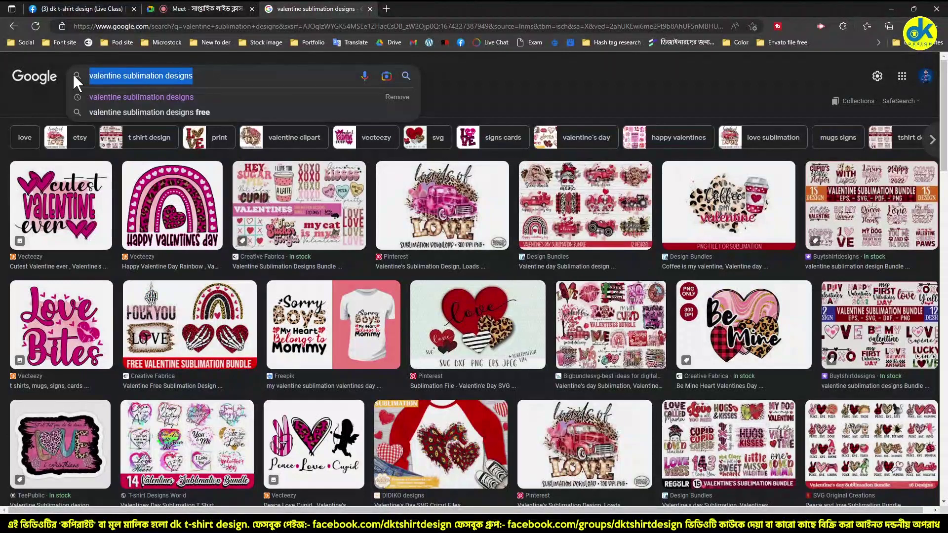
key("ctrl+c")
left_click(385, 9)
key("ctrl+v")
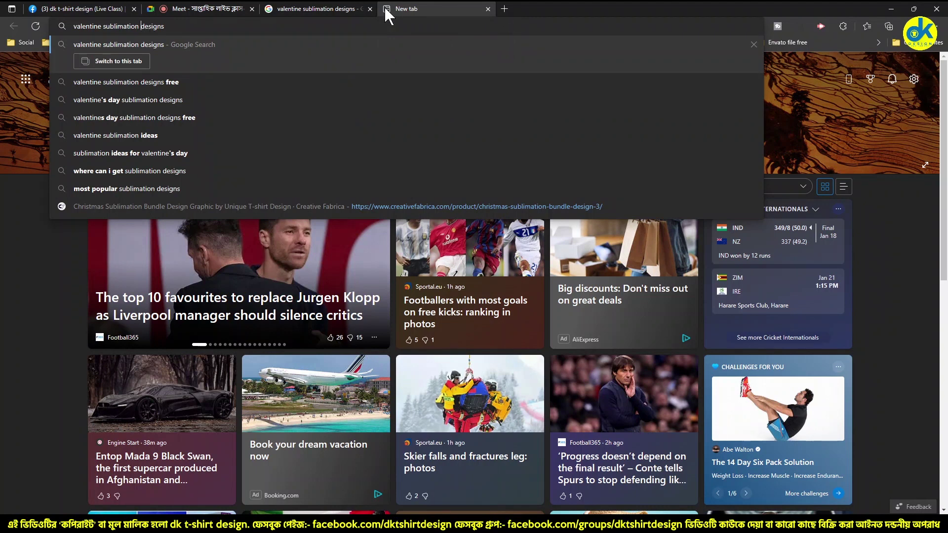
Step: Search 'valentine sublimation t-shirt designs' and show only image results
type("t-s ")
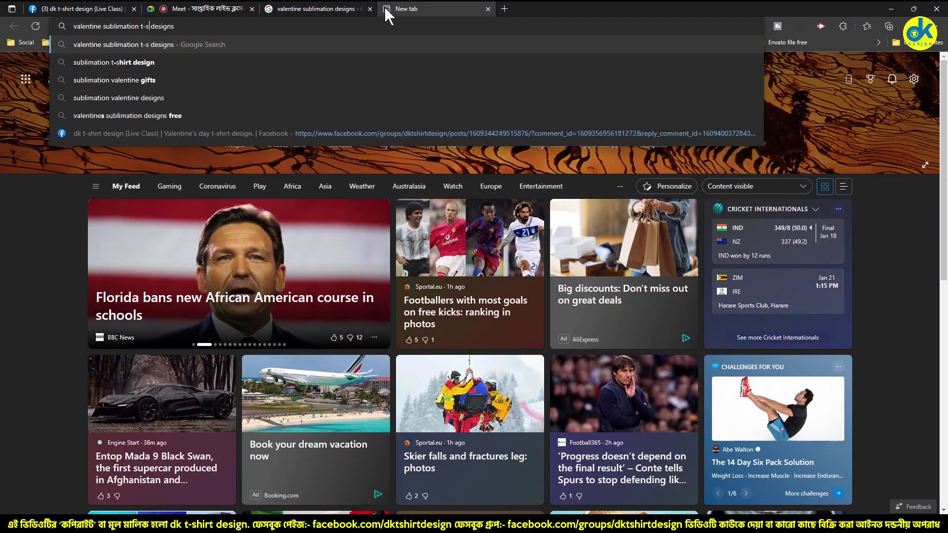
type("hirt")
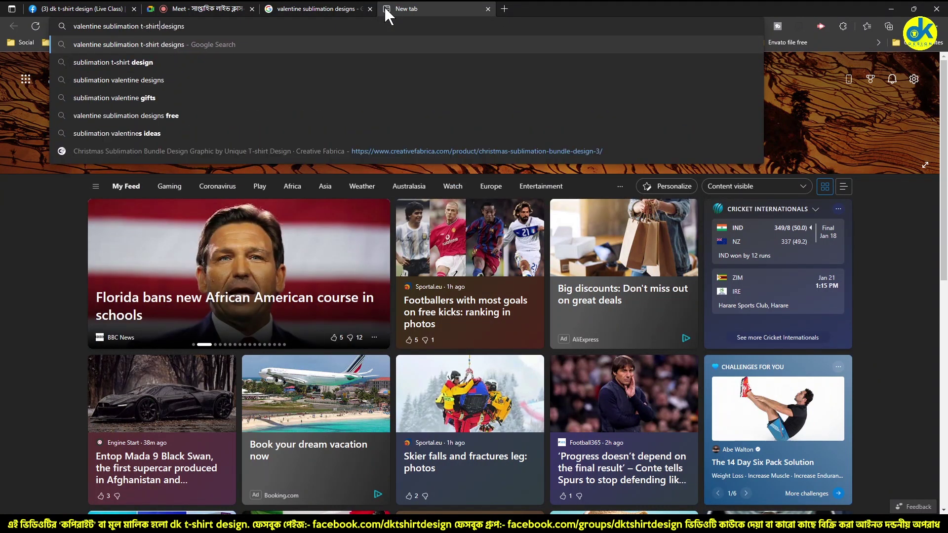
key("Return")
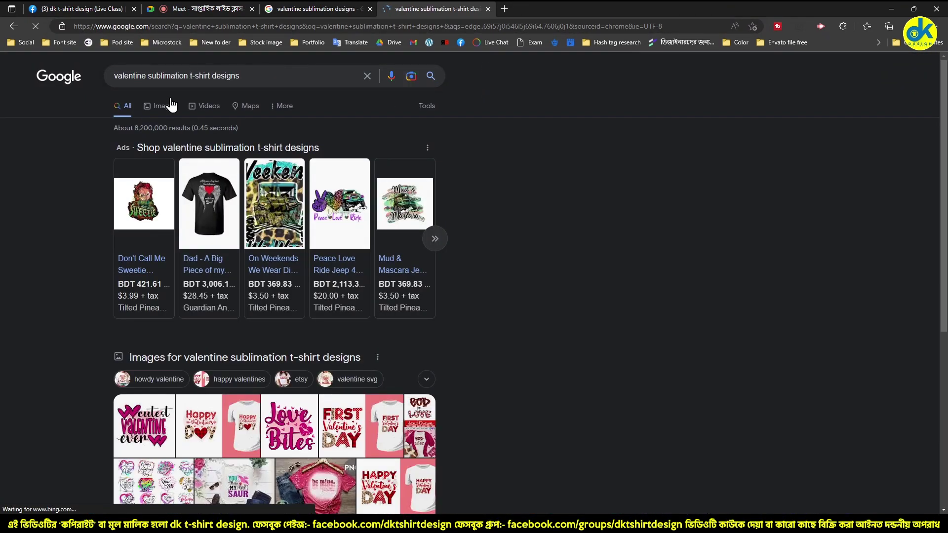
left_click(160, 107)
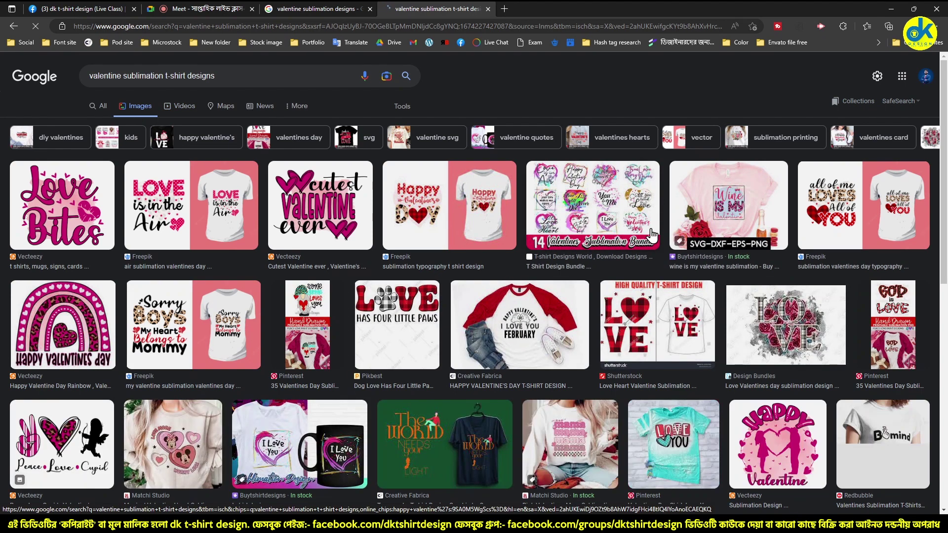
Step: Admit the waiting participants to the Google Meet call, then return to the image results
left_click(208, 9)
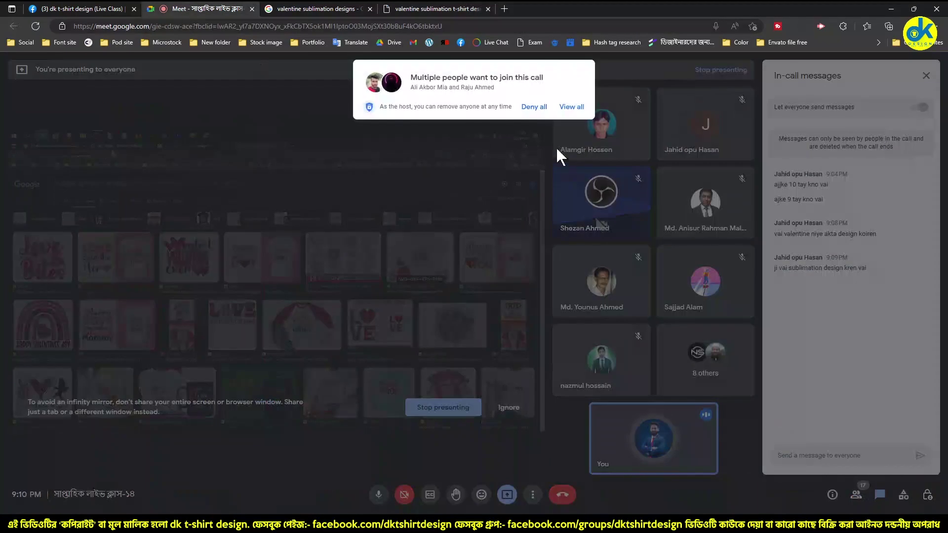
left_click(571, 107)
left_click(567, 185)
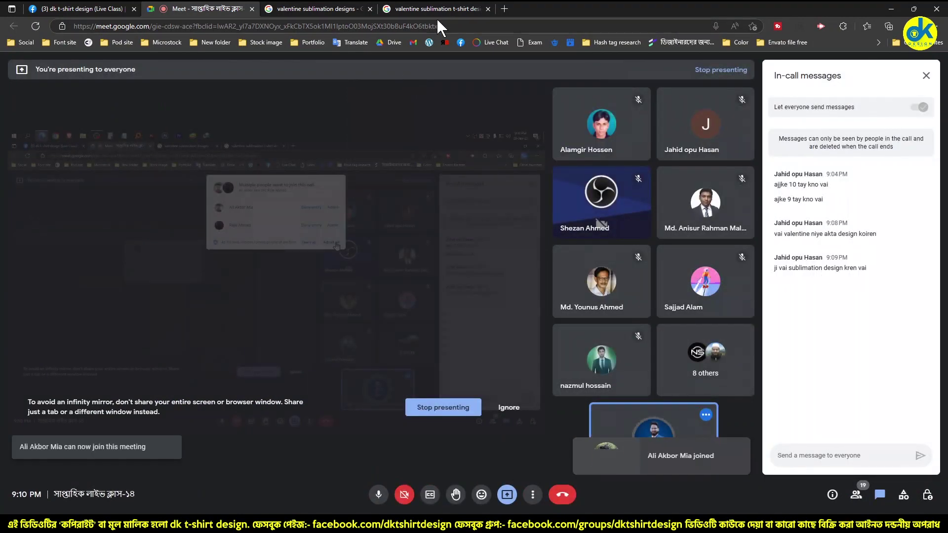
left_click(435, 9)
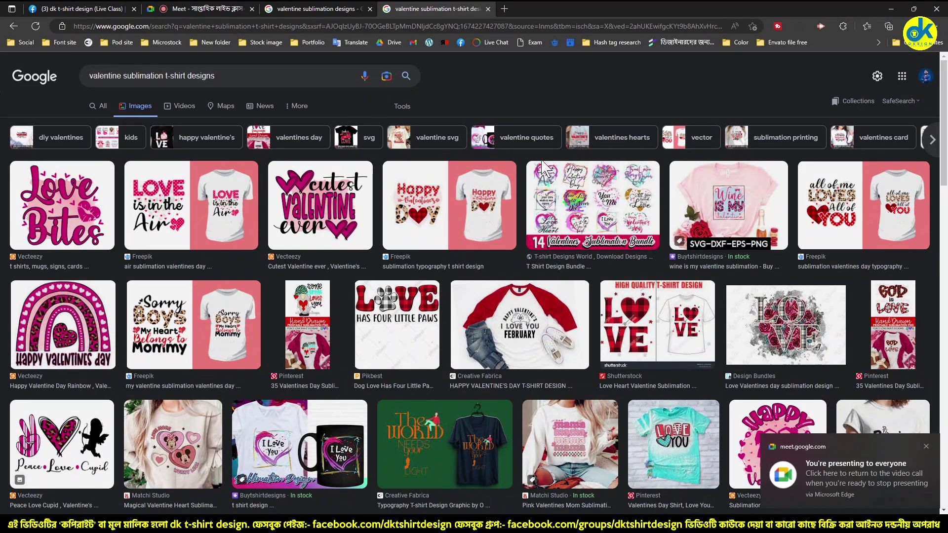
Step: Preview the plaid heart LOVE design and the 14 Valentines Sublimation Bundle
left_click(659, 333)
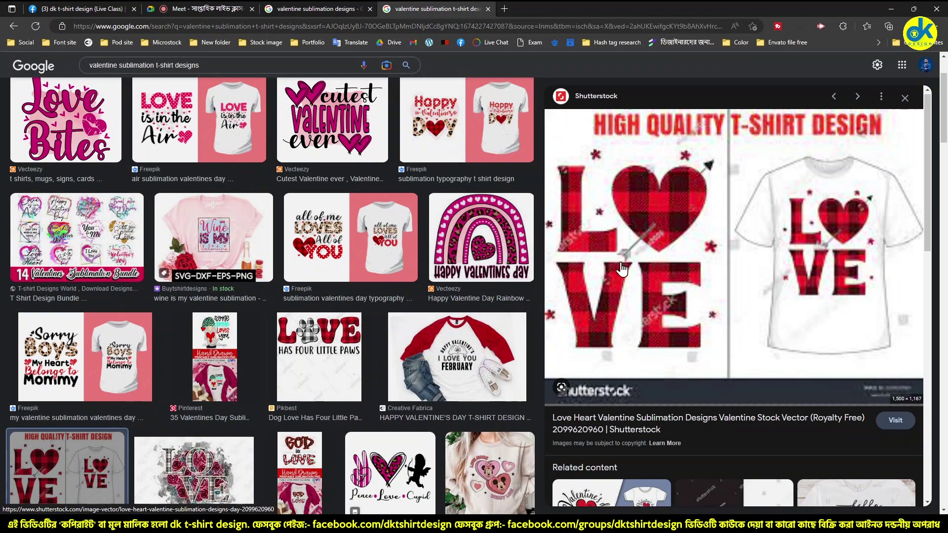
scroll(790, 222, "down", 4)
left_click(904, 98)
scroll(865, 169, "up", 2)
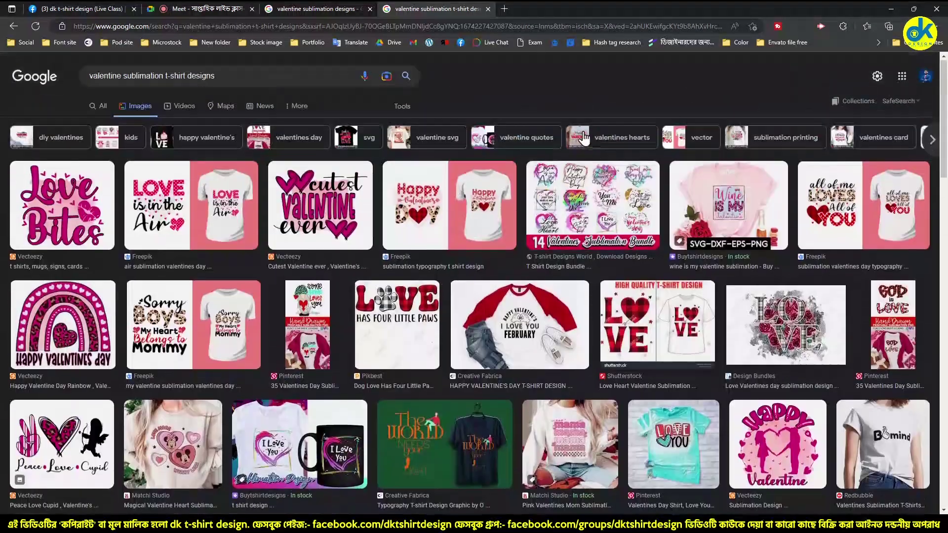
left_click(577, 194)
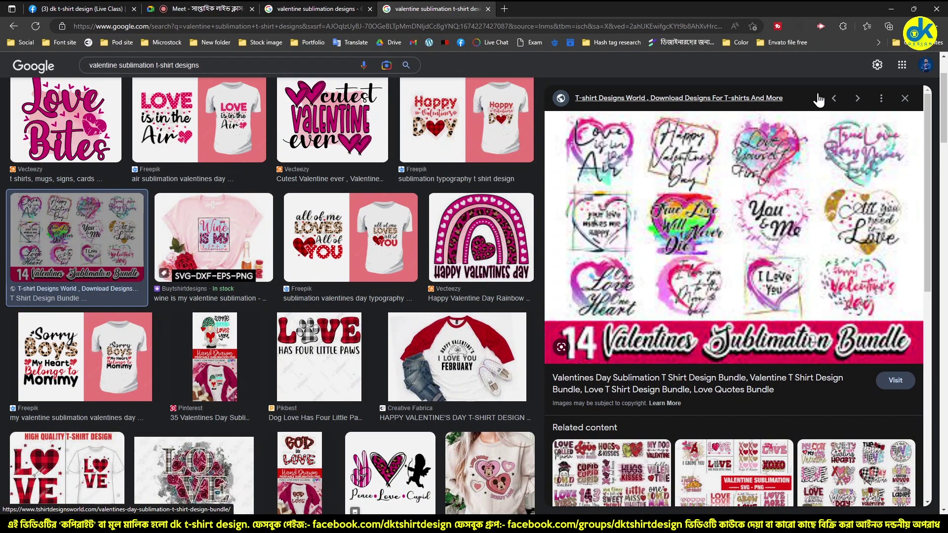
left_click(905, 98)
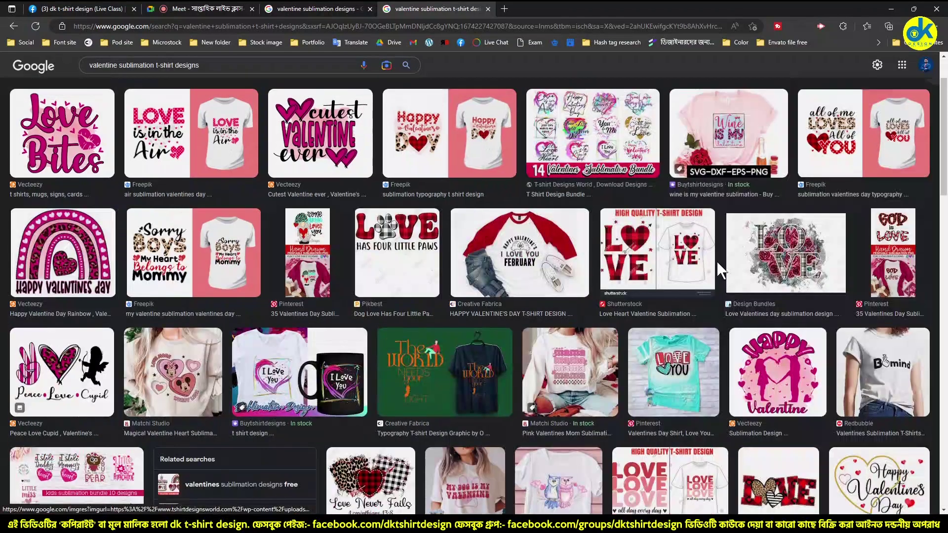
Step: Scroll further down the results and preview the Behance valentine bundle image
scroll(716, 262, "up", 2)
scroll(716, 262, "down", 5)
scroll(716, 261, "up", 2)
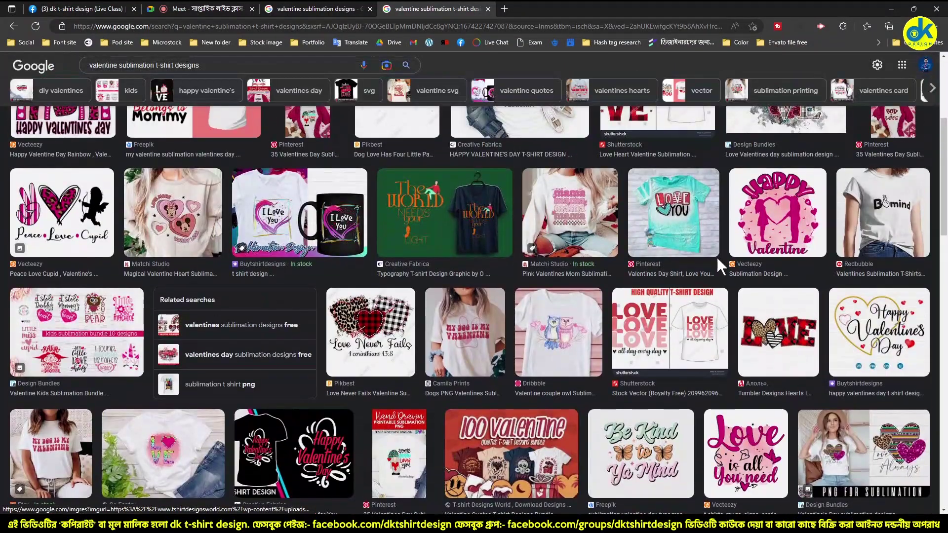
scroll(716, 256, "down", 4)
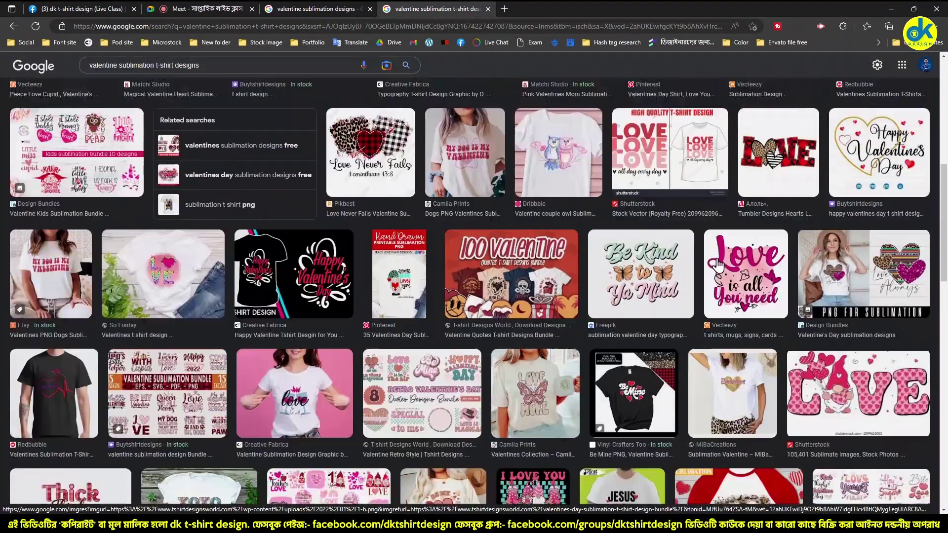
scroll(716, 256, "down", 4)
scroll(716, 256, "down", 4)
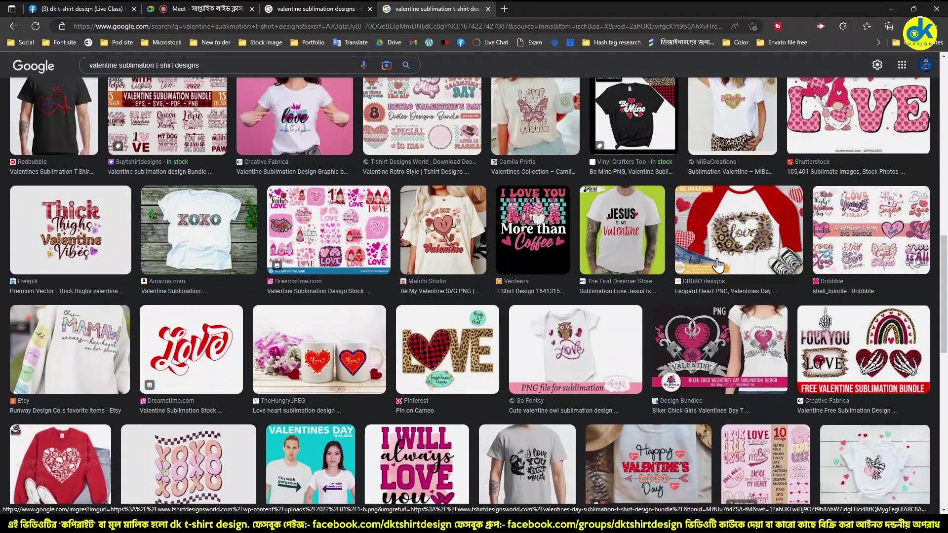
scroll(718, 266, "down", 3)
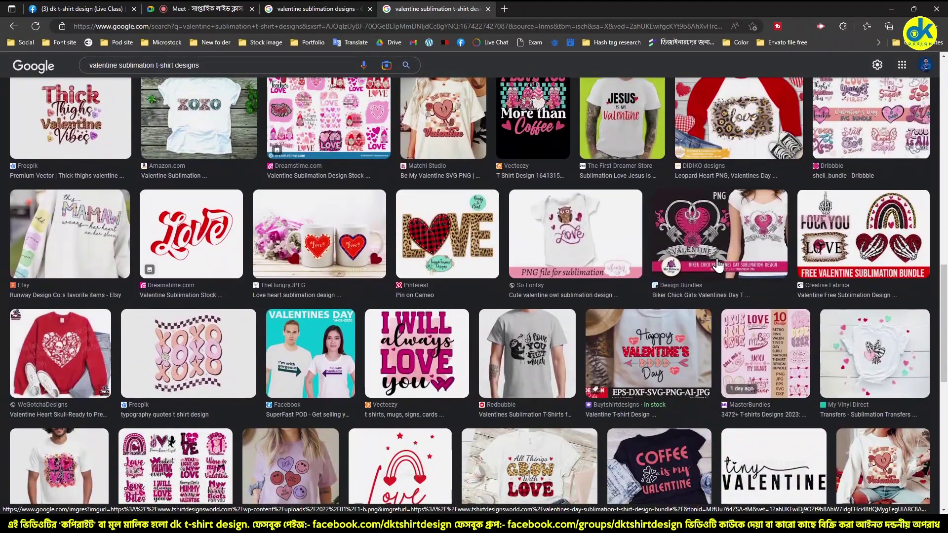
left_click(175, 467)
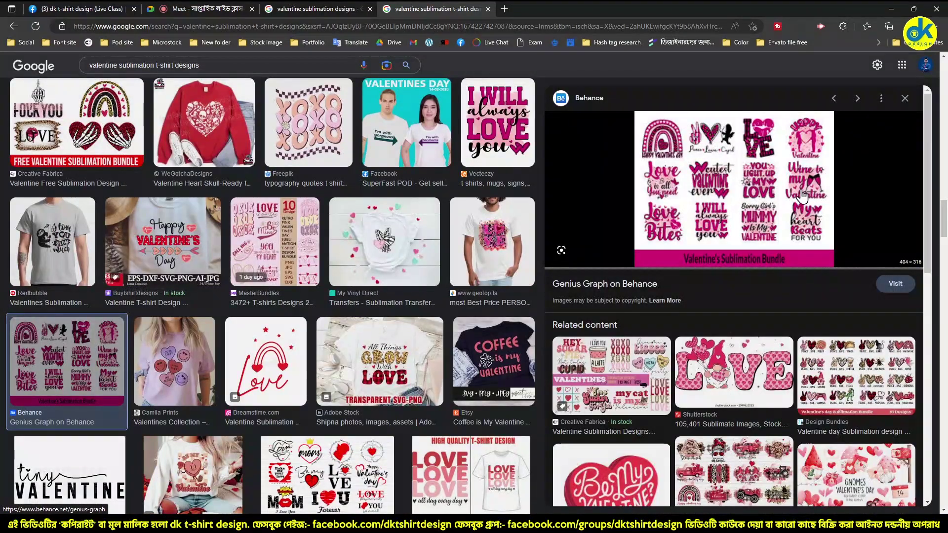
left_click(905, 98)
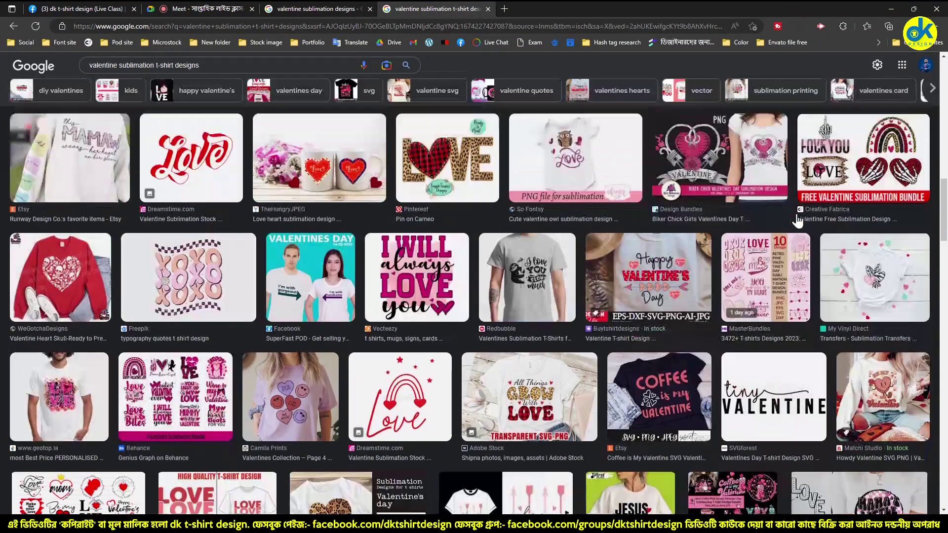
scroll(782, 231, "up", 1)
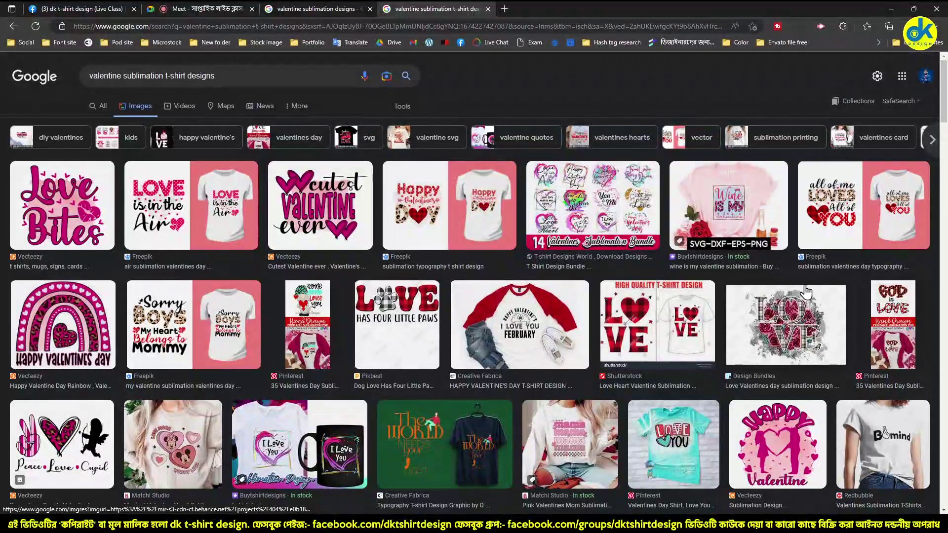
Step: Preview the HIGH QUALITY T-SHIRT DESIGN LOVE image, then close it and scroll on
left_click(641, 316)
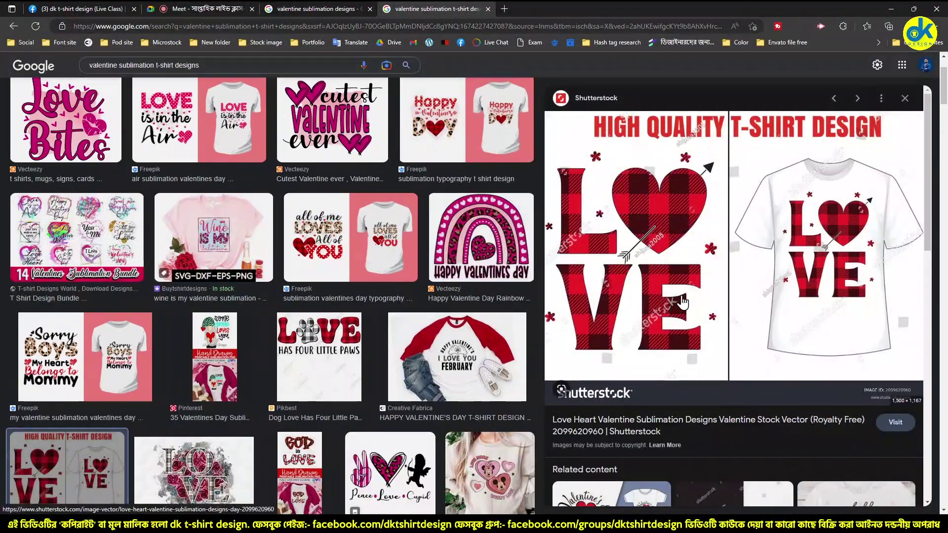
scroll(579, 308, "down", 6)
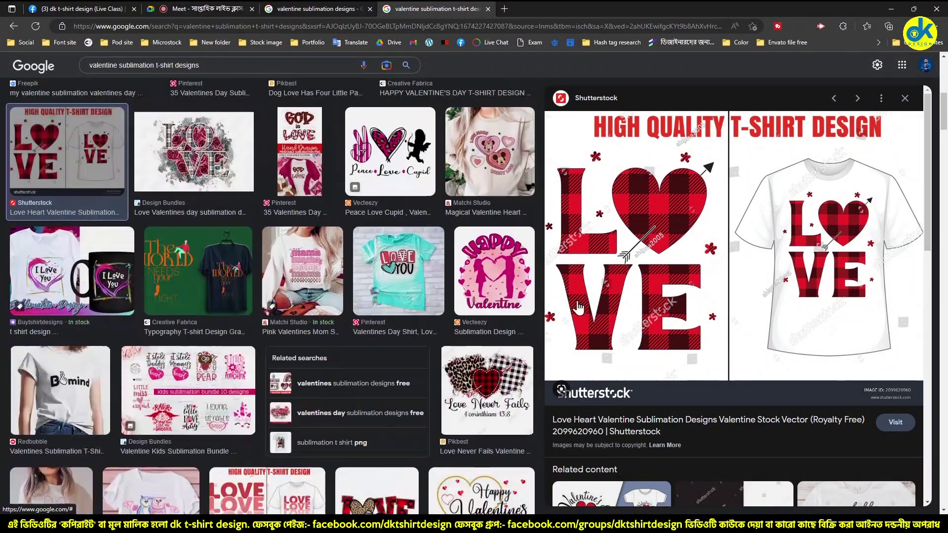
left_click(904, 98)
scroll(599, 238, "down", 5)
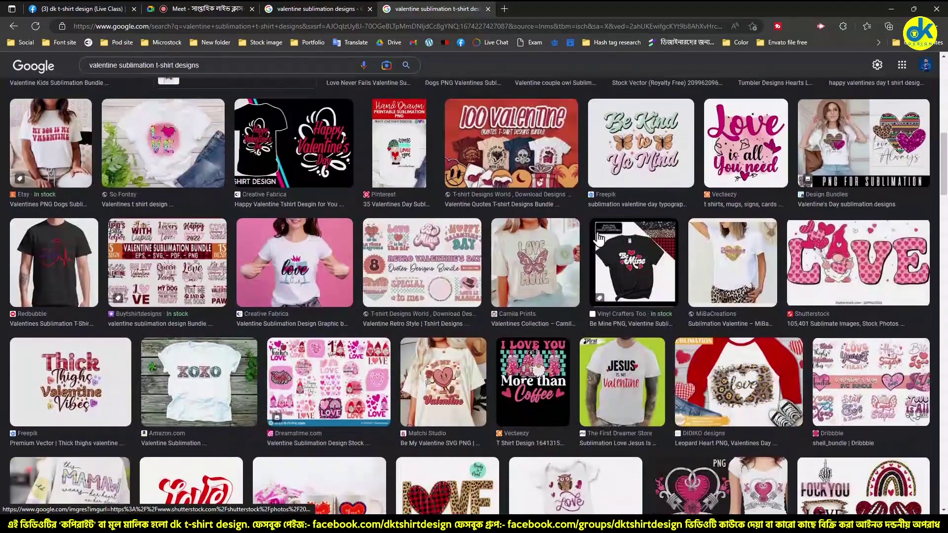
scroll(599, 238, "down", 4)
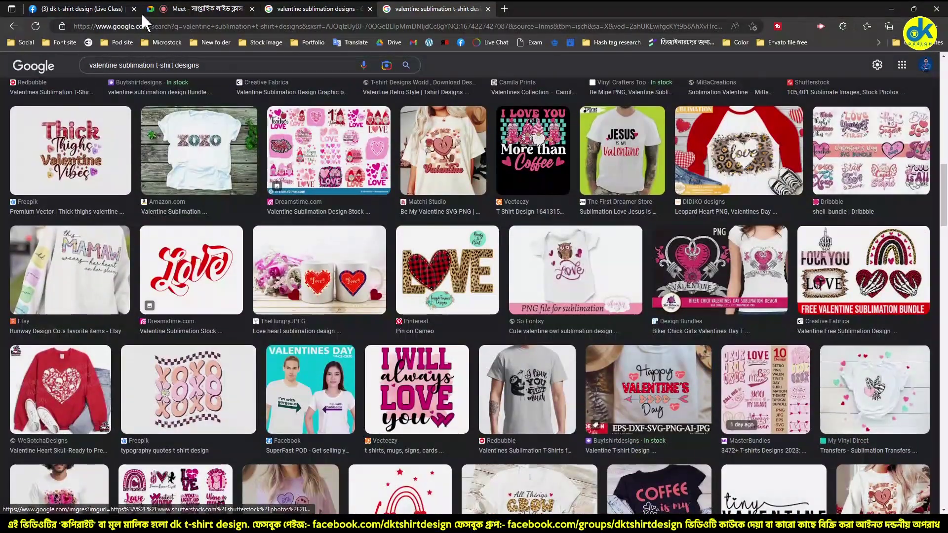
Step: Admit the person waiting in the Meet call and return to the image results
left_click(145, 13)
left_click(577, 130)
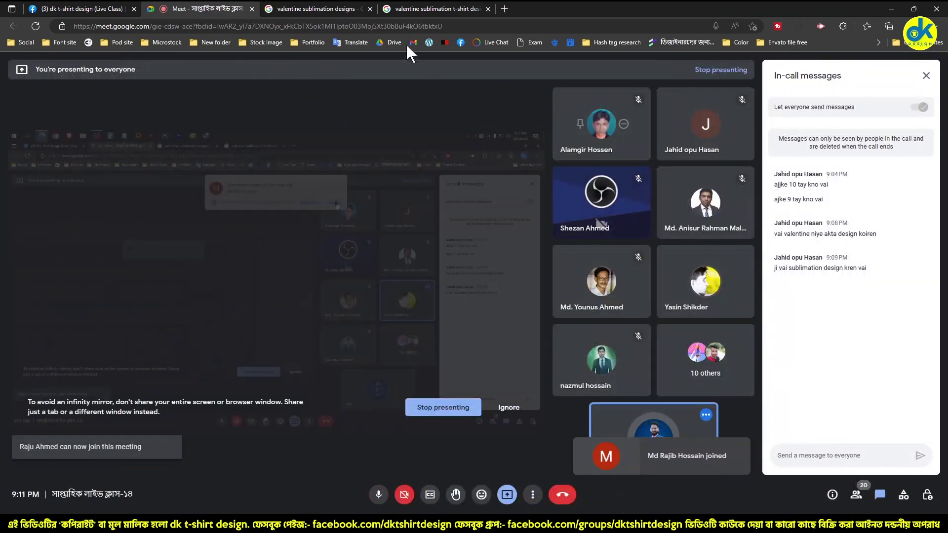
left_click(424, 8)
Step: Open the larger preview of Vecteezy's pink lips-and-leopard LOVE design
scroll(482, 249, "down", 5)
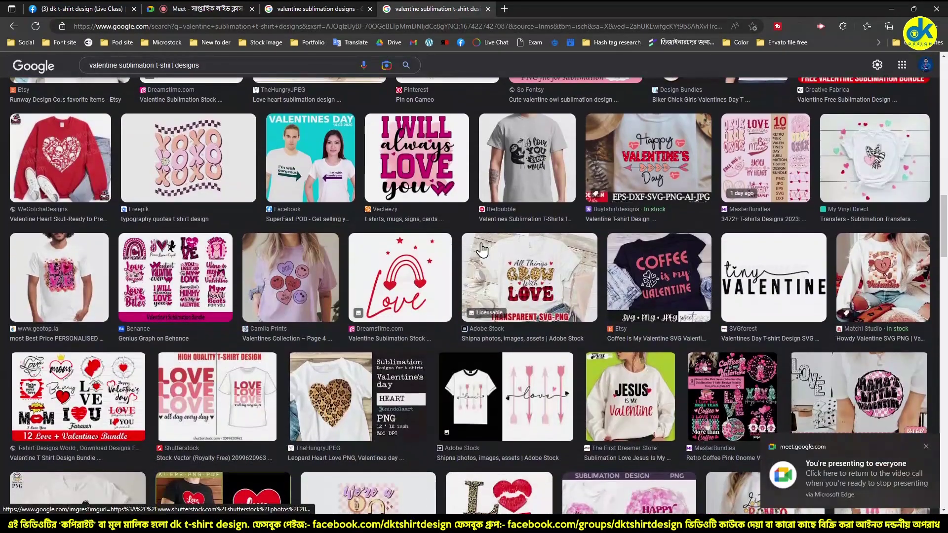
scroll(482, 250, "down", 4)
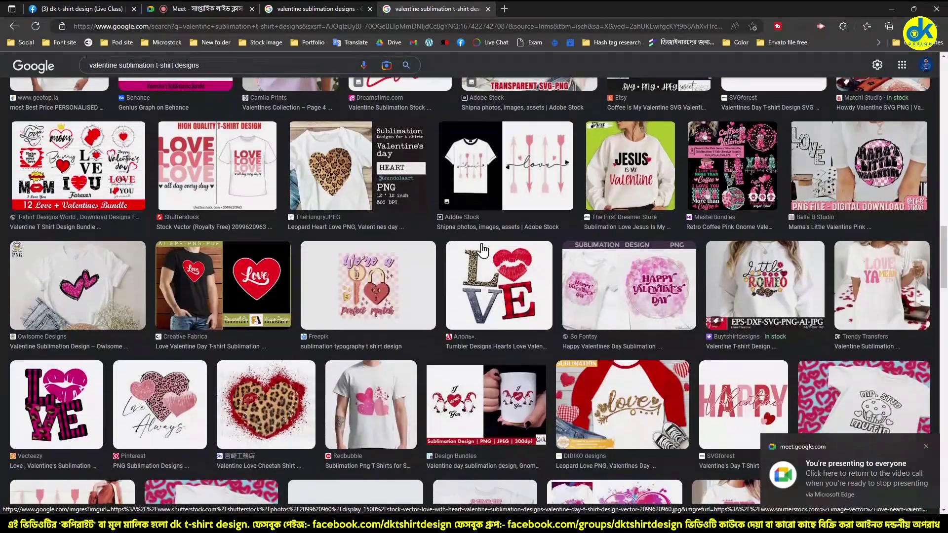
left_click(55, 434)
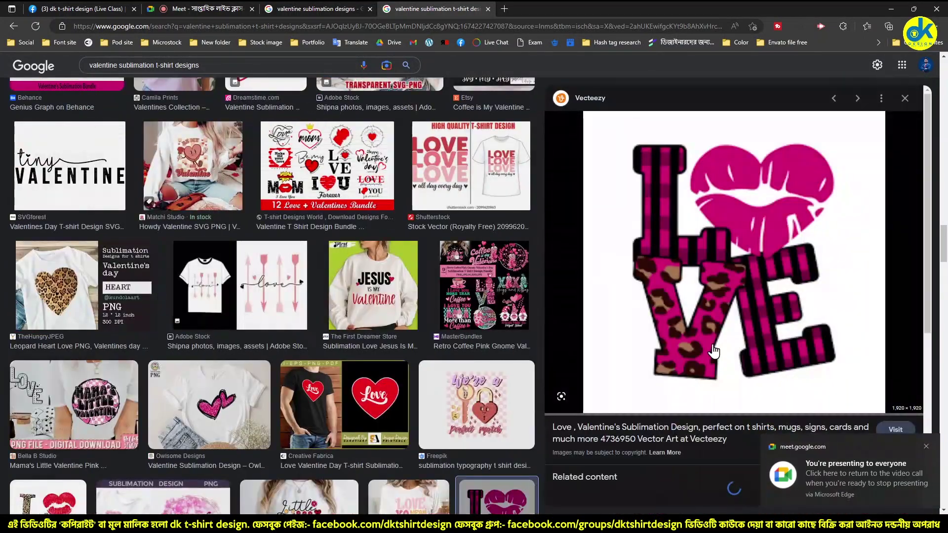
Step: Close the Vecteezy LOVE preview and scroll far down through the t-shirt results
left_click(905, 98)
scroll(664, 279, "down", 4)
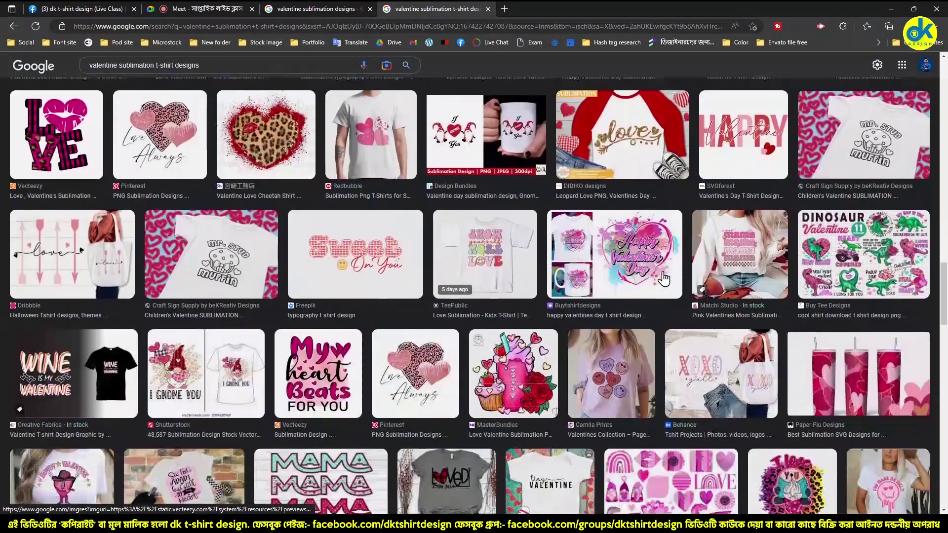
scroll(663, 279, "down", 3)
scroll(665, 279, "down", 2)
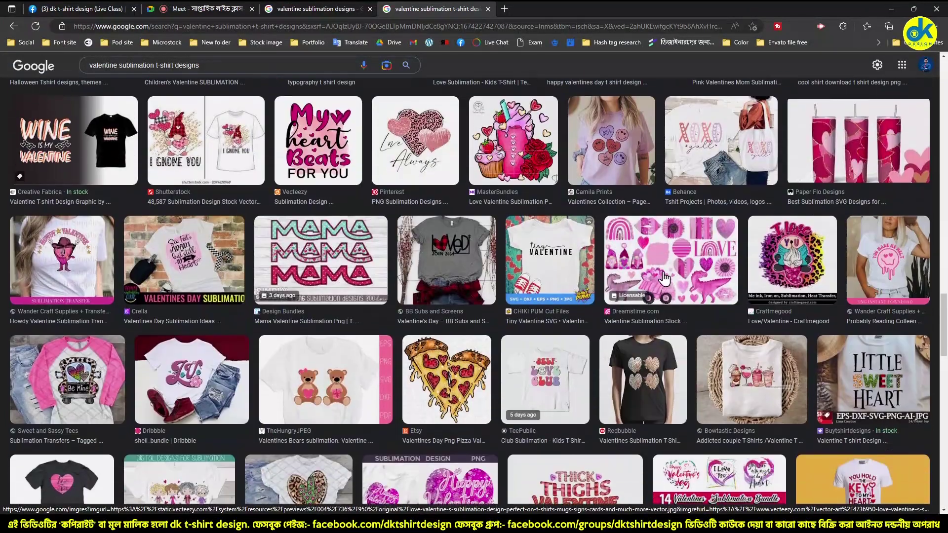
scroll(664, 279, "down", 2)
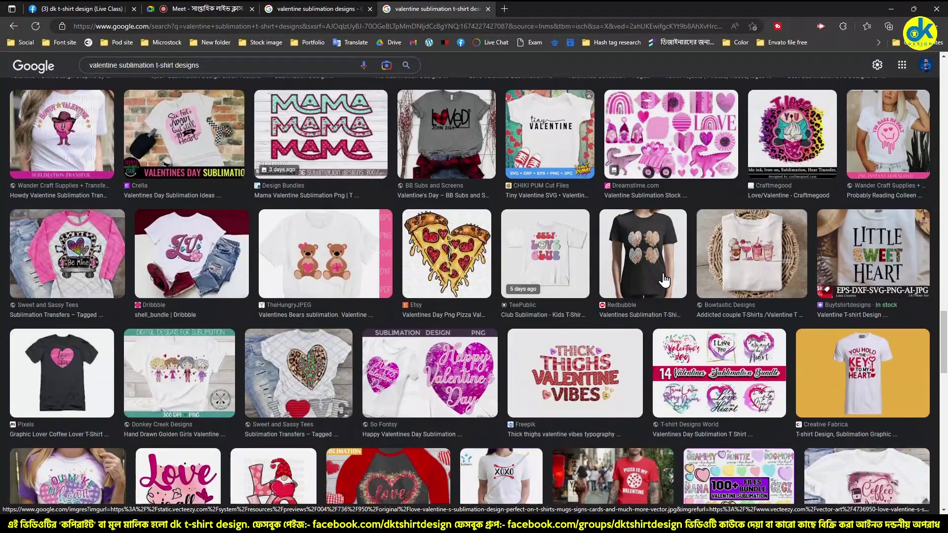
scroll(419, 321, "down", 2)
scroll(419, 321, "down", 4)
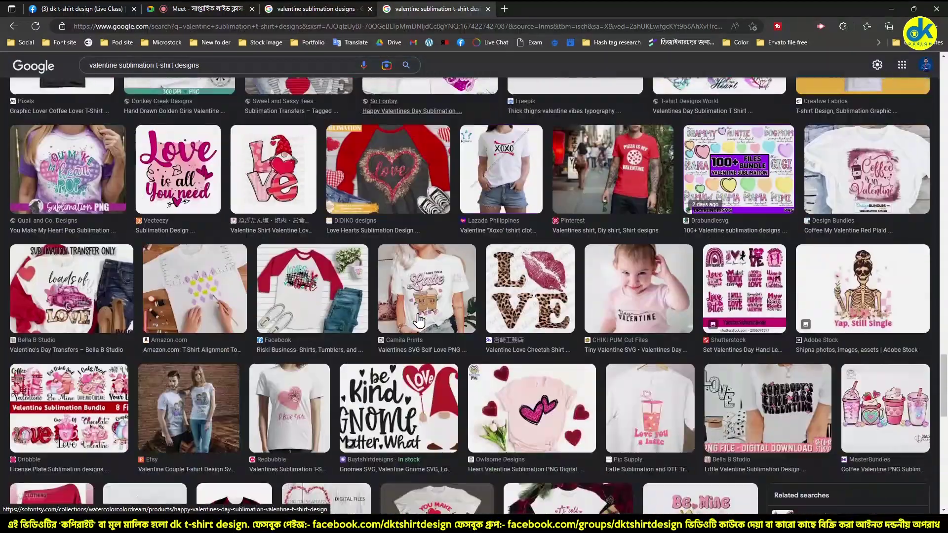
scroll(419, 321, "down", 1)
scroll(419, 321, "up", 2)
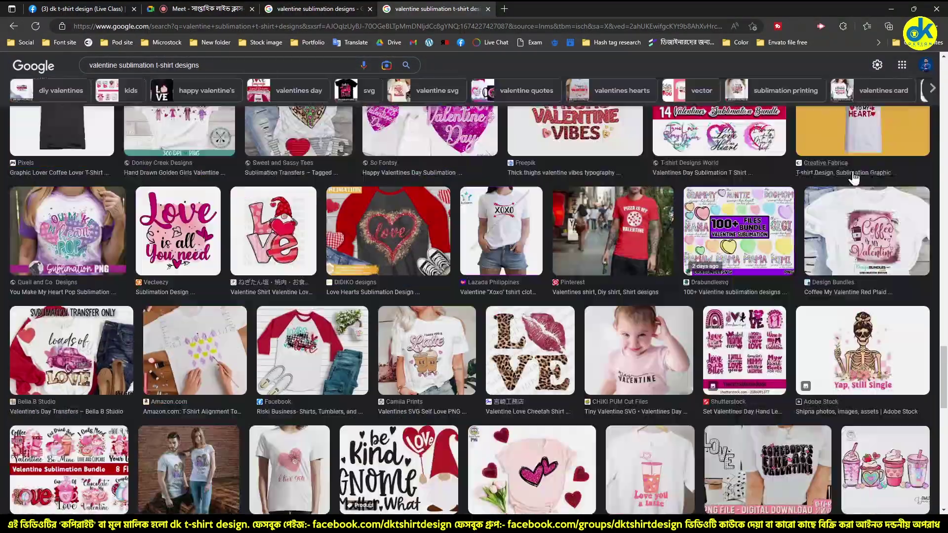
scroll(419, 321, "down", 5)
scroll(593, 296, "down", 1)
scroll(724, 283, "down", 2)
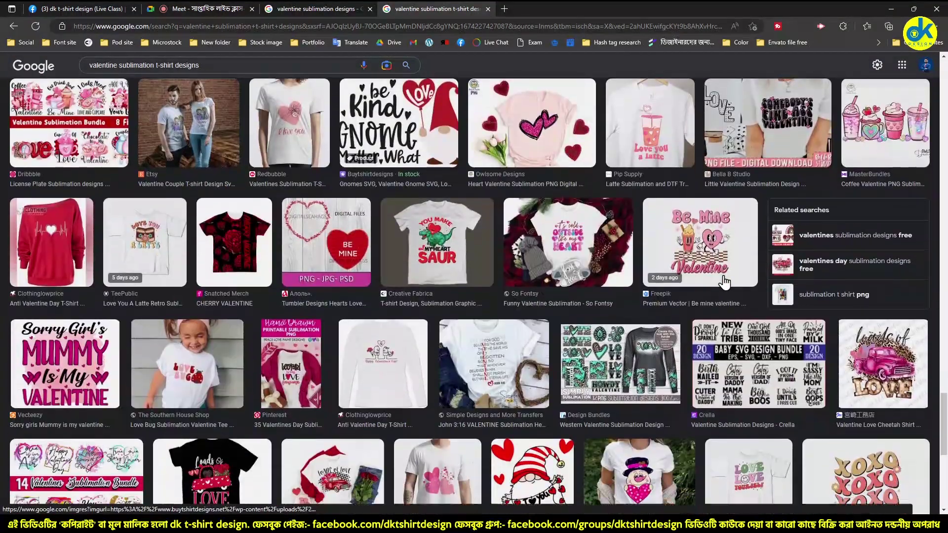
scroll(724, 282, "down", 2)
scroll(724, 284, "down", 3)
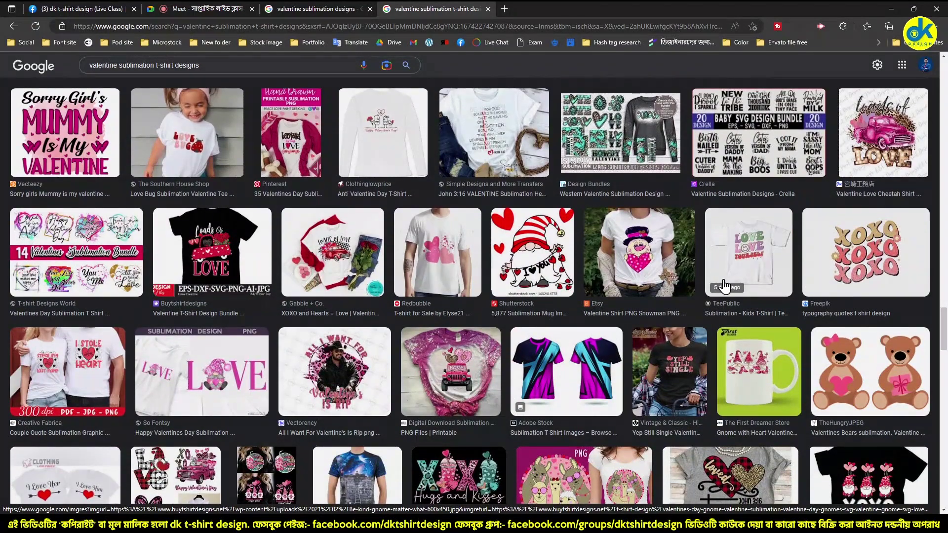
scroll(724, 285, "down", 2)
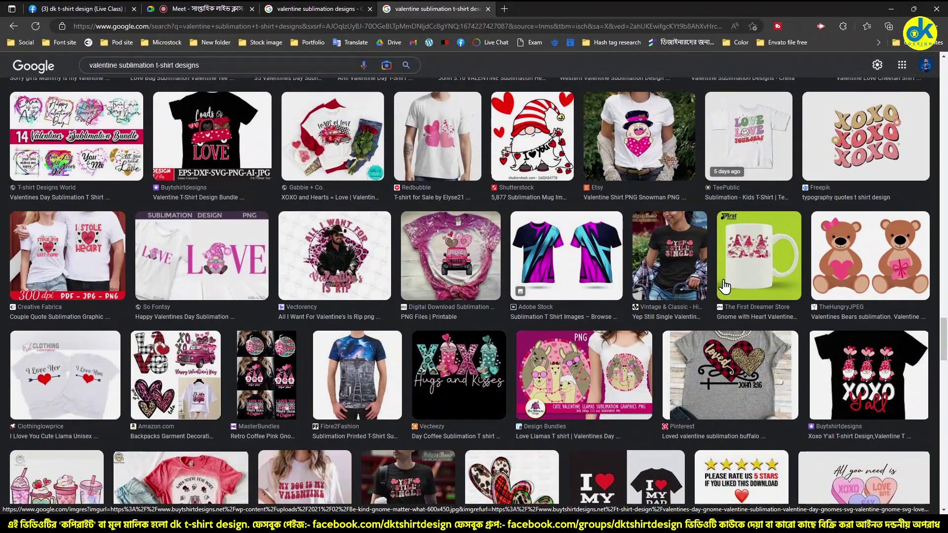
scroll(725, 286, "down", 6)
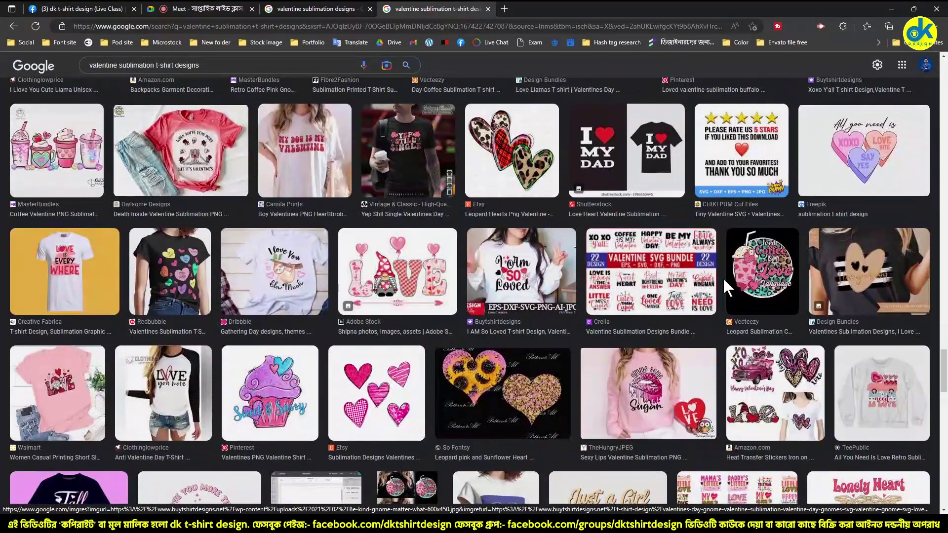
scroll(724, 286, "down", 3)
scroll(725, 286, "down", 2)
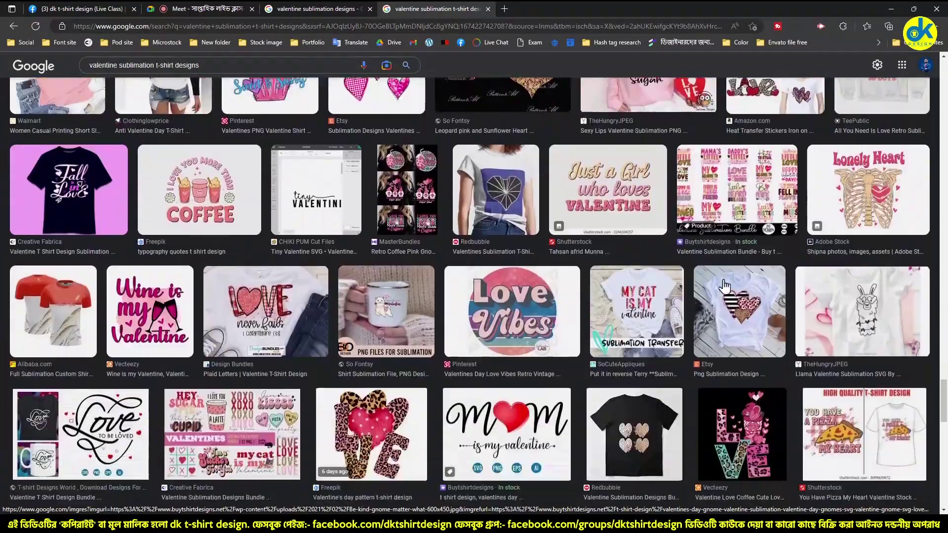
scroll(725, 286, "down", 2)
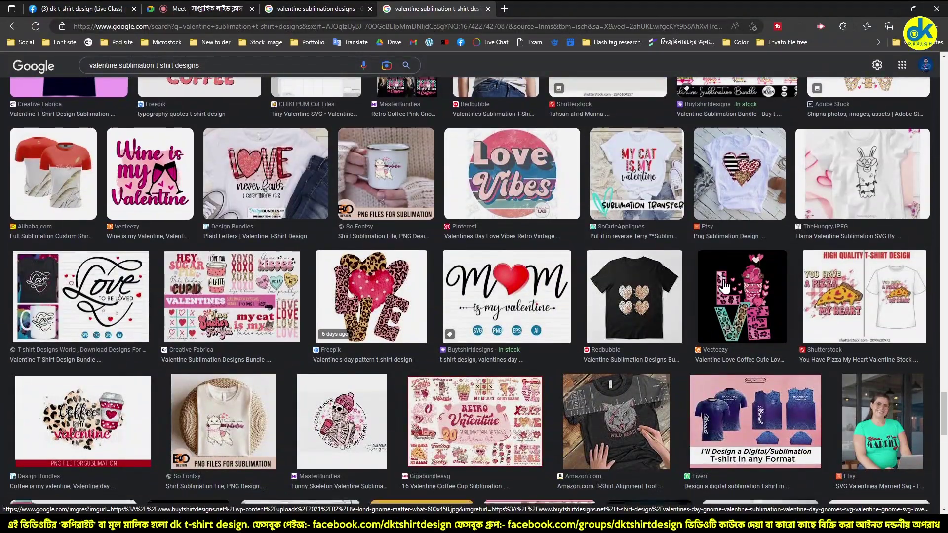
scroll(724, 286, "down", 2)
scroll(724, 285, "down", 4)
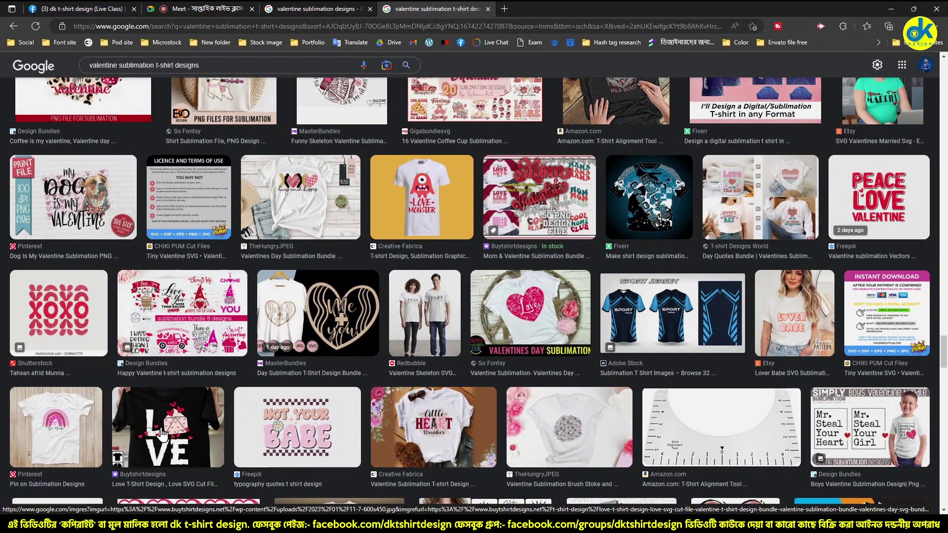
Step: Preview the LOVE shirt design, close it, and keep scrolling
left_click(162, 437)
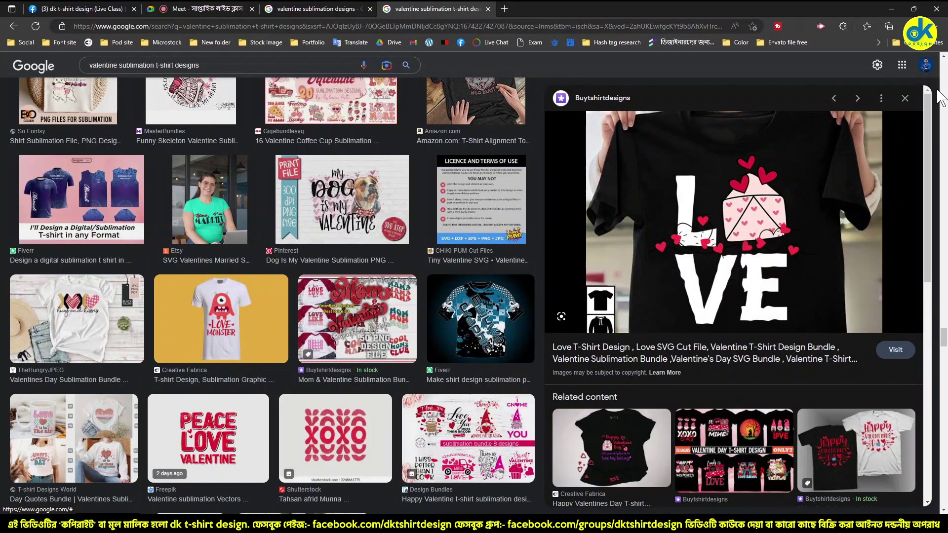
left_click(908, 103)
scroll(747, 403, "down", 4)
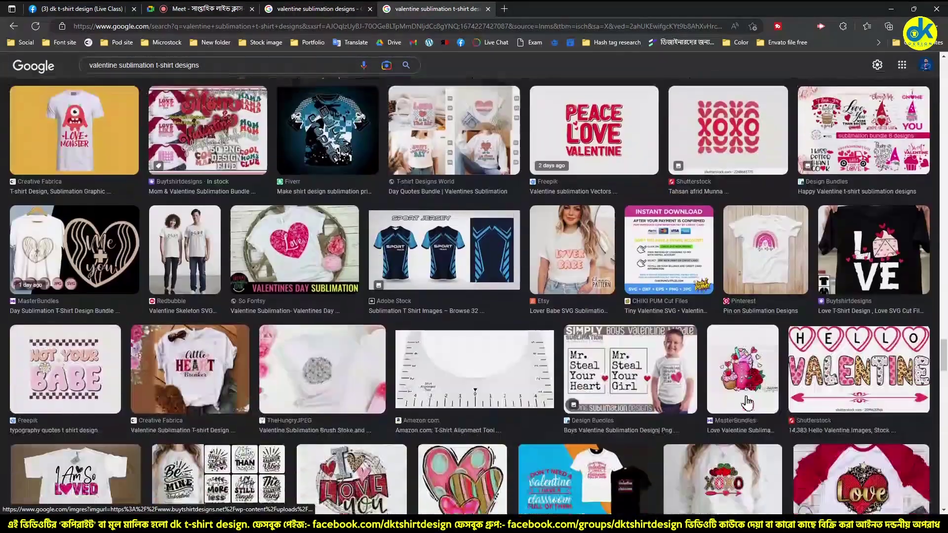
scroll(747, 403, "down", 3)
scroll(747, 400, "down", 2)
Step: Open the Love Bites preview, glance at Cutest Valentine ever, then return to Love Bites
left_click(747, 392)
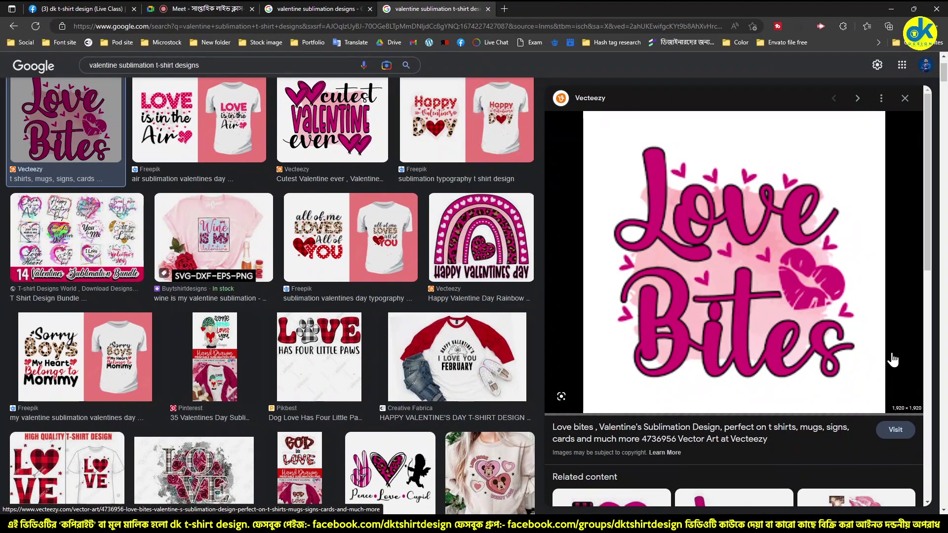
left_click(349, 121)
mouse_move(733, 262)
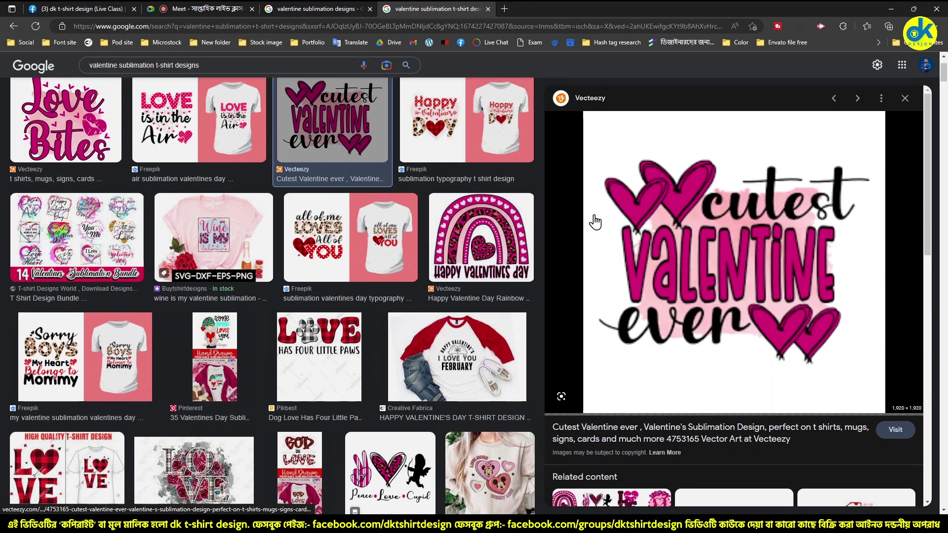
left_click(17, 140)
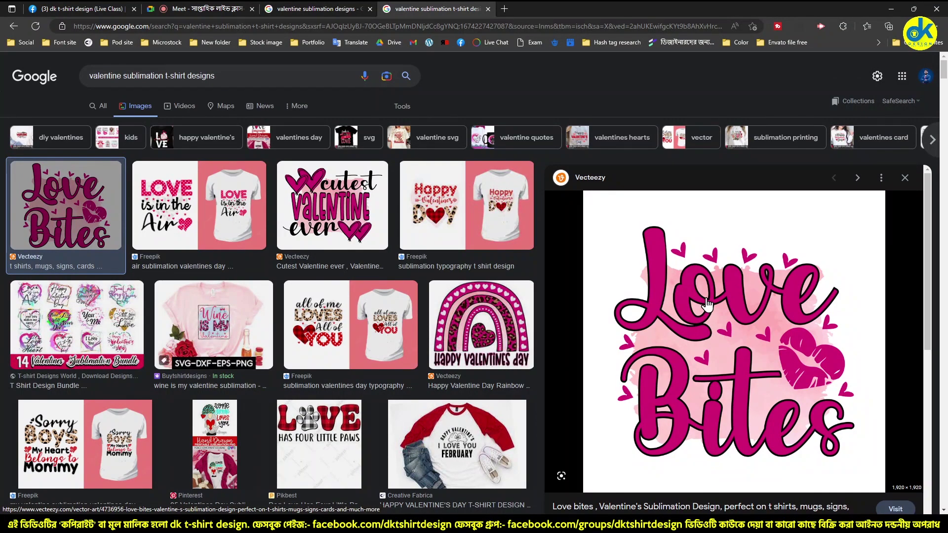
Step: Copy the Love Bites image, then preview the 'Wine is my Valentine' design
right_click(737, 303)
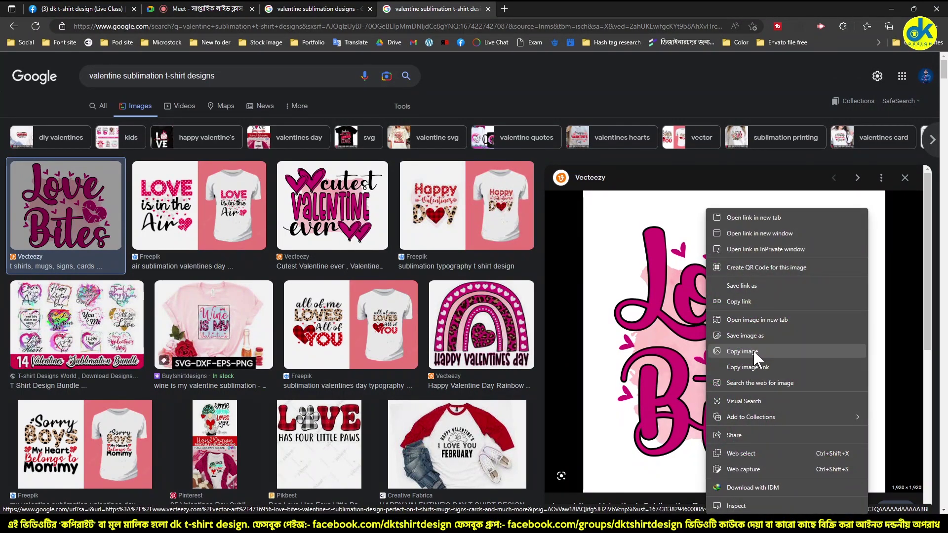
left_click(753, 350)
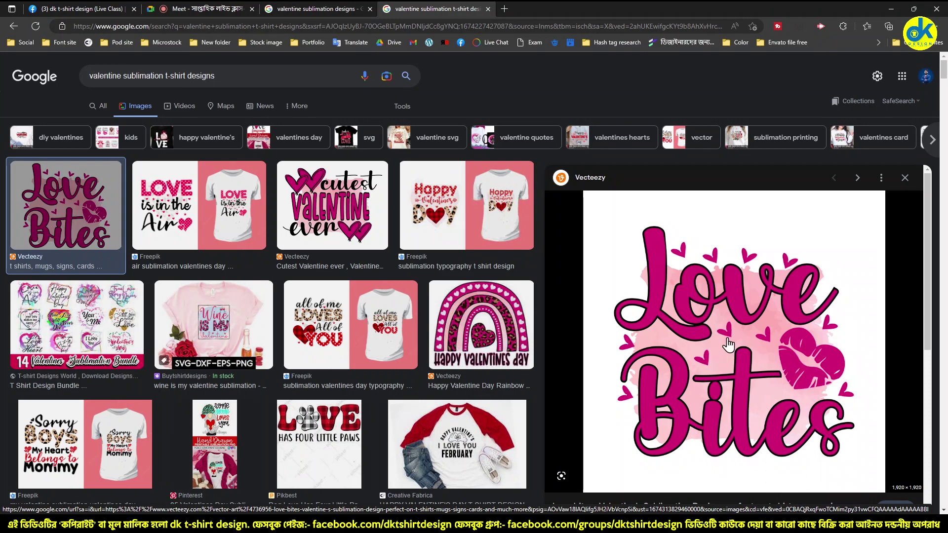
right_click(739, 345)
left_click(777, 352)
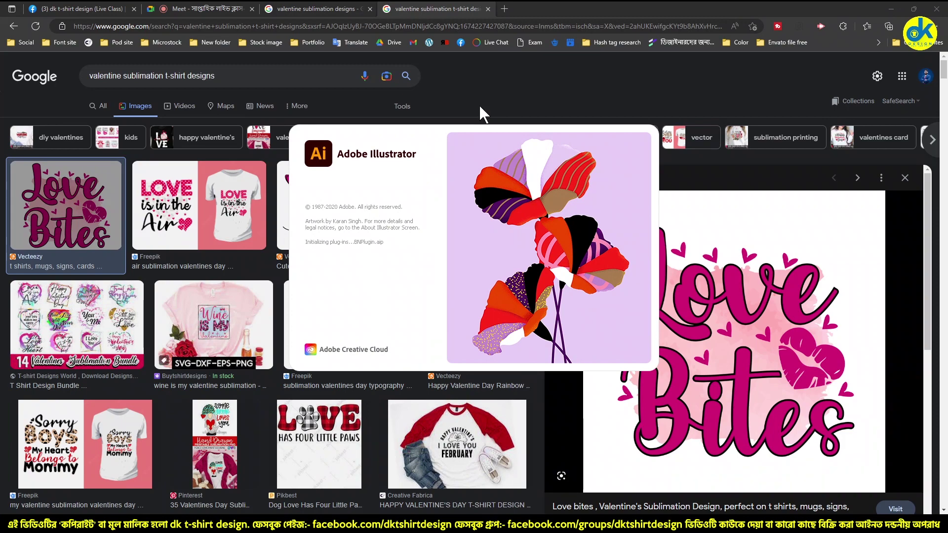
left_click(214, 321)
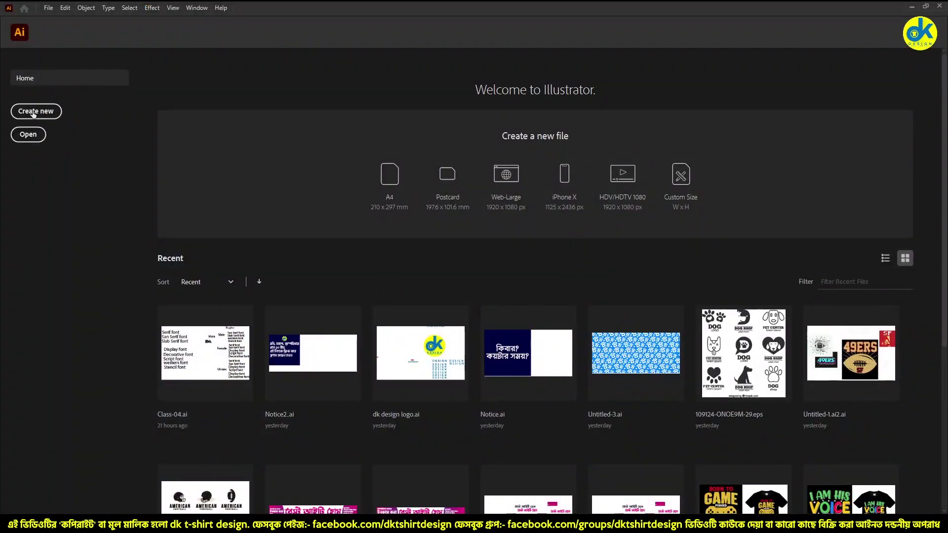
Step: Create a new 500x600 Illustrator document, then switch back to the browser
left_click(34, 112)
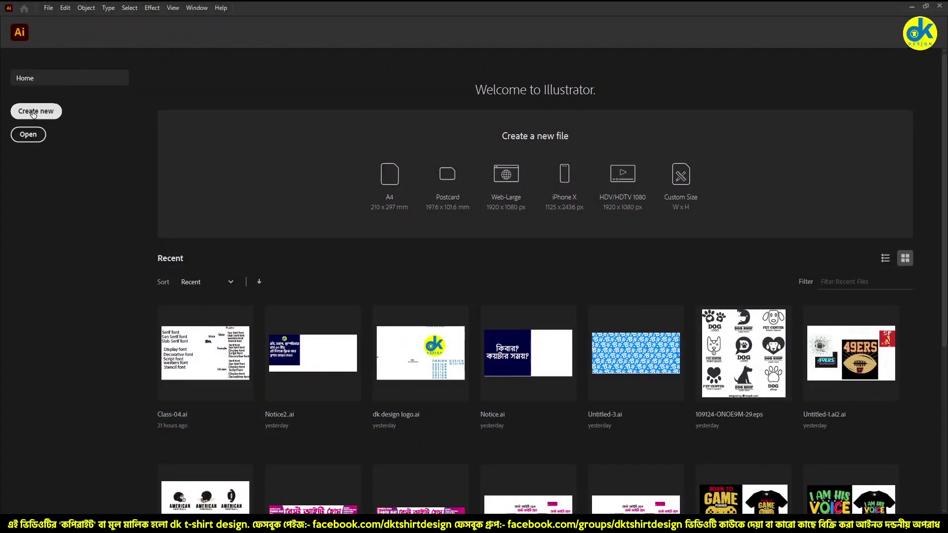
double_click(272, 194)
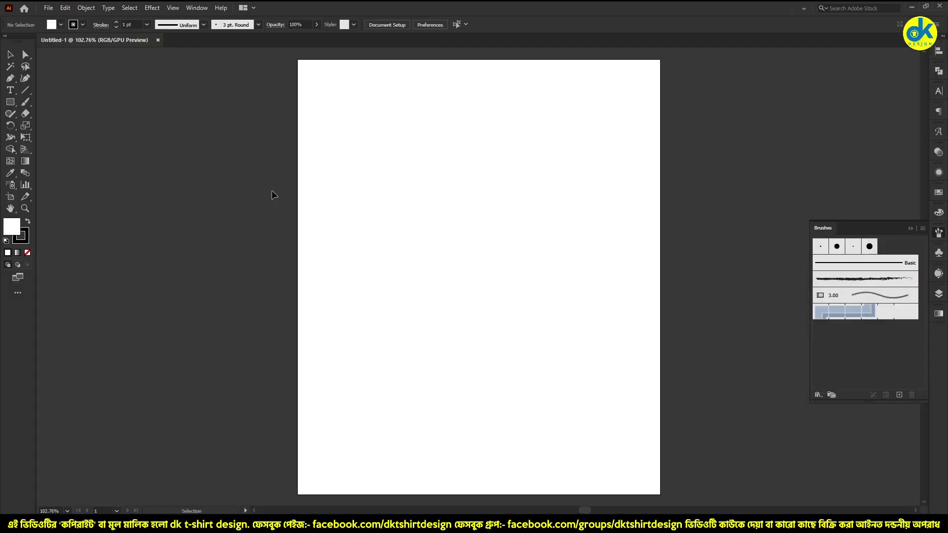
key("alt+Tab")
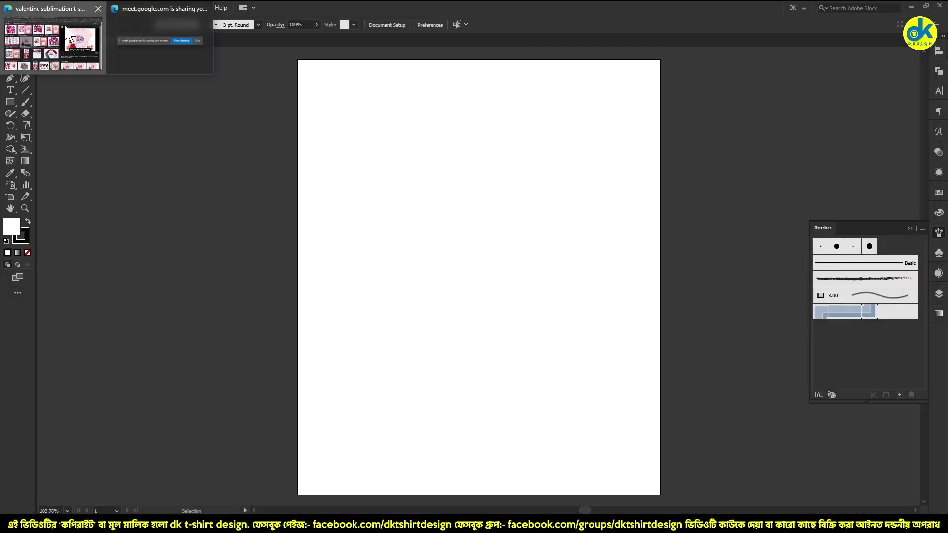
Step: Paste the Love Bites image into Illustrator and shrink it to about 586 px beside the artboard
scroll(642, 346, "down", 3)
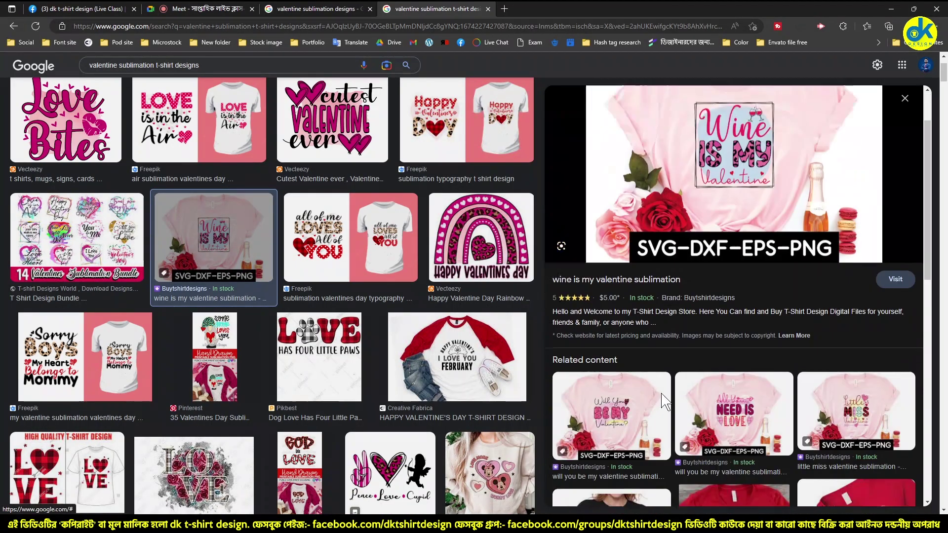
scroll(651, 376, "down", 2)
scroll(662, 401, "down", 4)
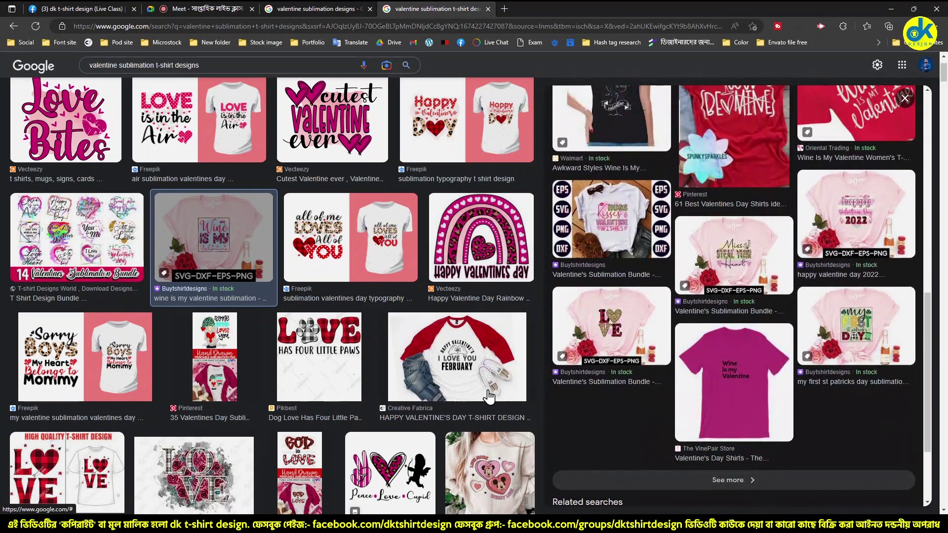
scroll(458, 394, "up", 2)
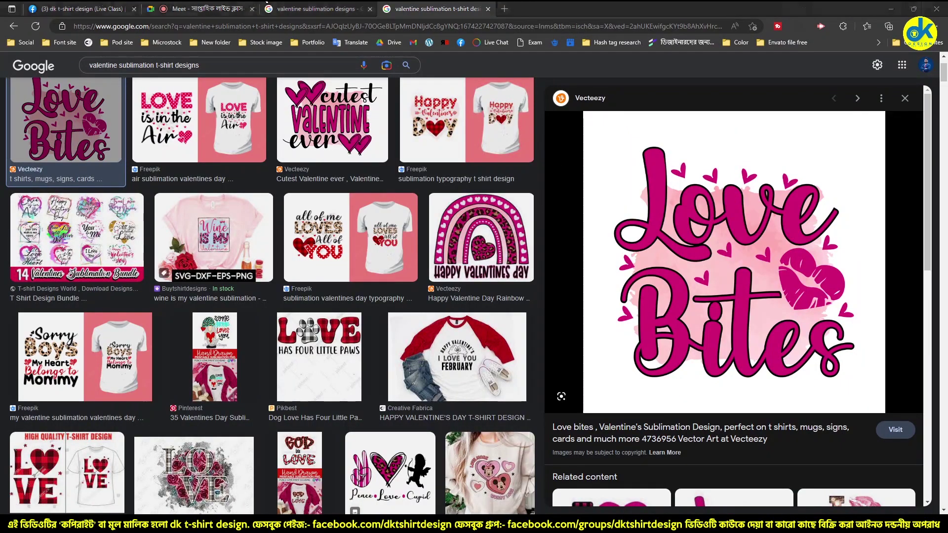
key("alt+Tab")
key("ctrl+v")
key("v")
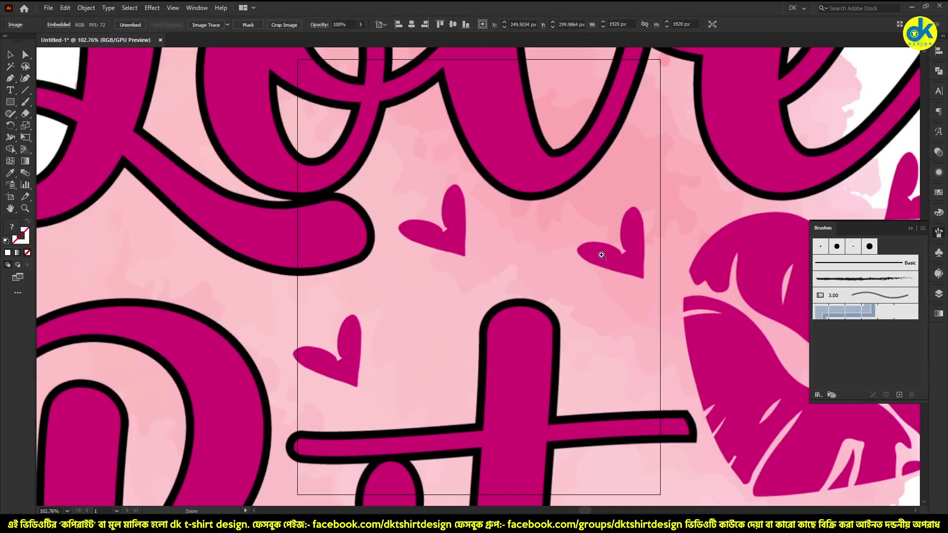
key("ctrl+0")
left_click_drag(752, 257, 501, 260)
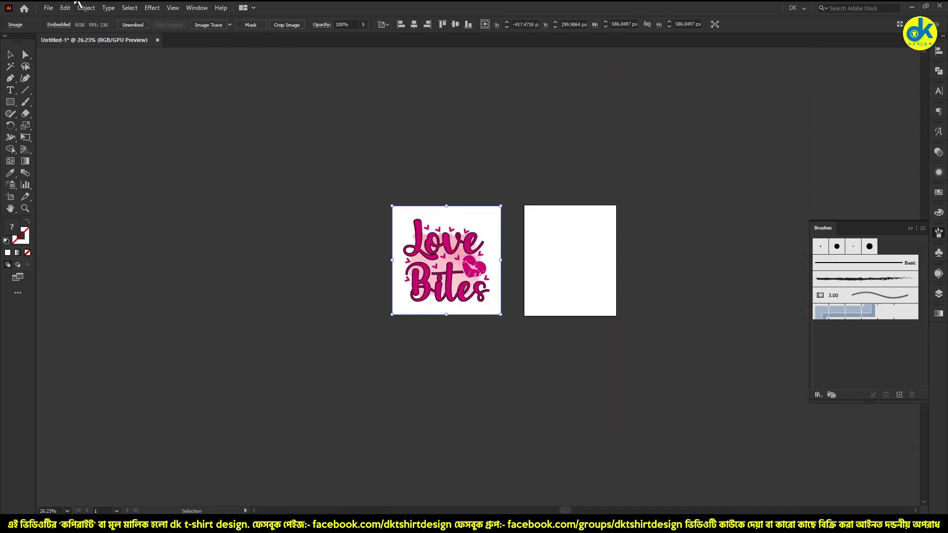
left_click(60, 30)
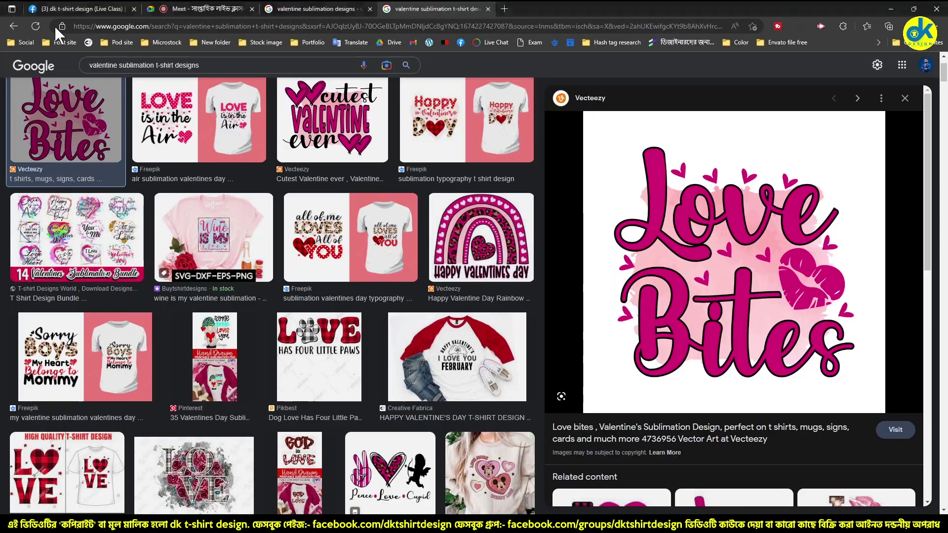
Step: Reopen the Love Bites preview and look over the Happy Valentine's Day t-shirt design
left_click(904, 104)
scroll(686, 153, "up", 3)
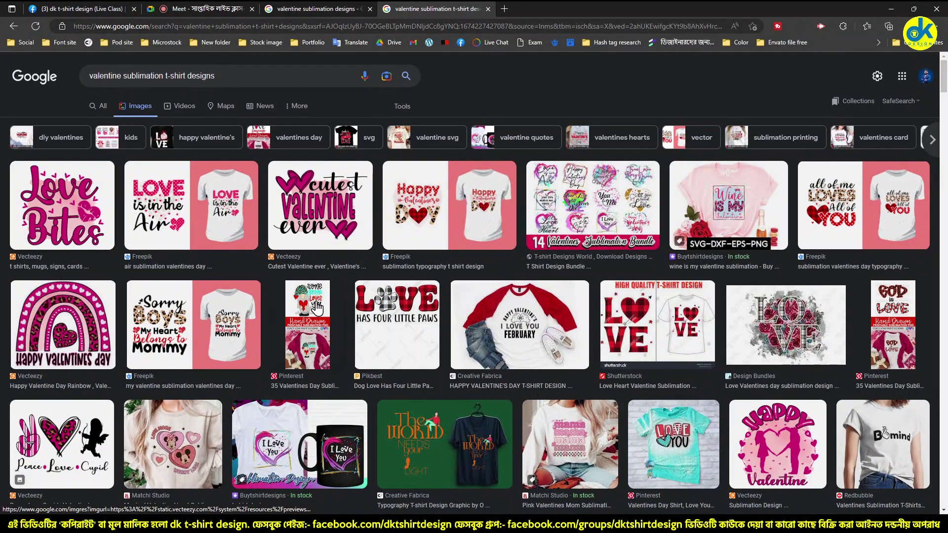
left_click(99, 225)
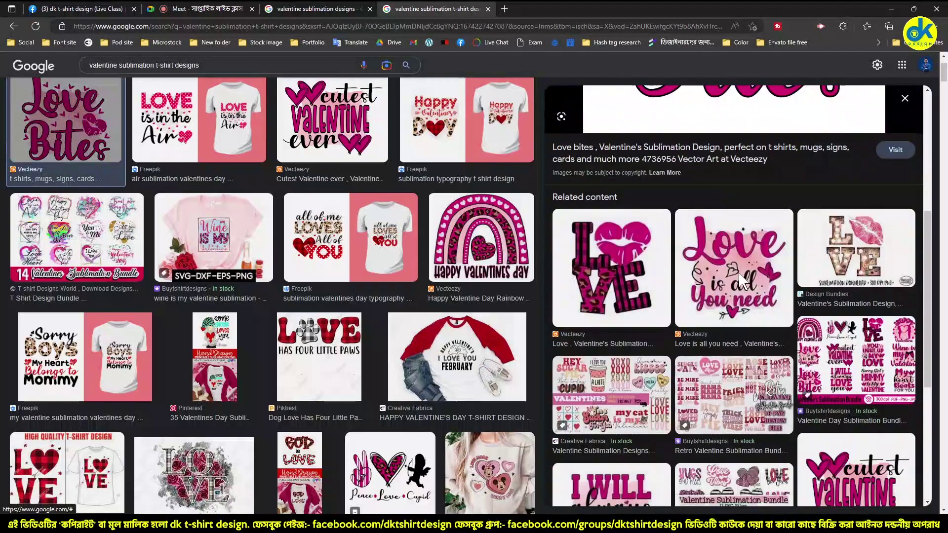
scroll(744, 282, "down", 3)
scroll(758, 280, "down", 3)
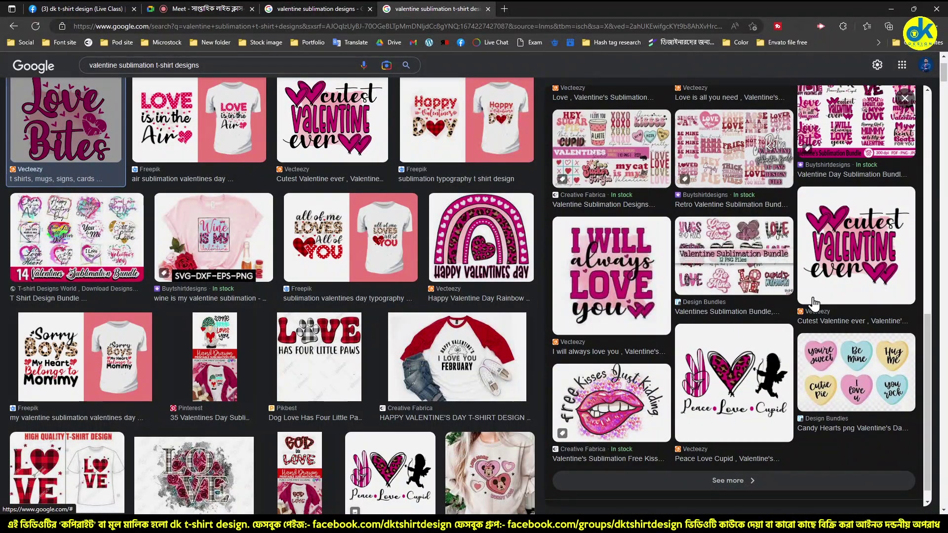
scroll(766, 281, "up", 5)
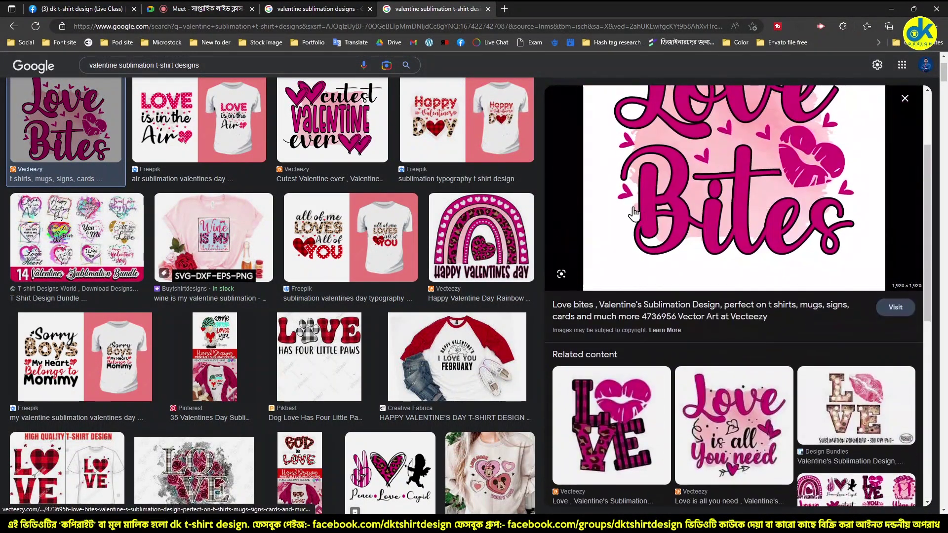
left_click(477, 140)
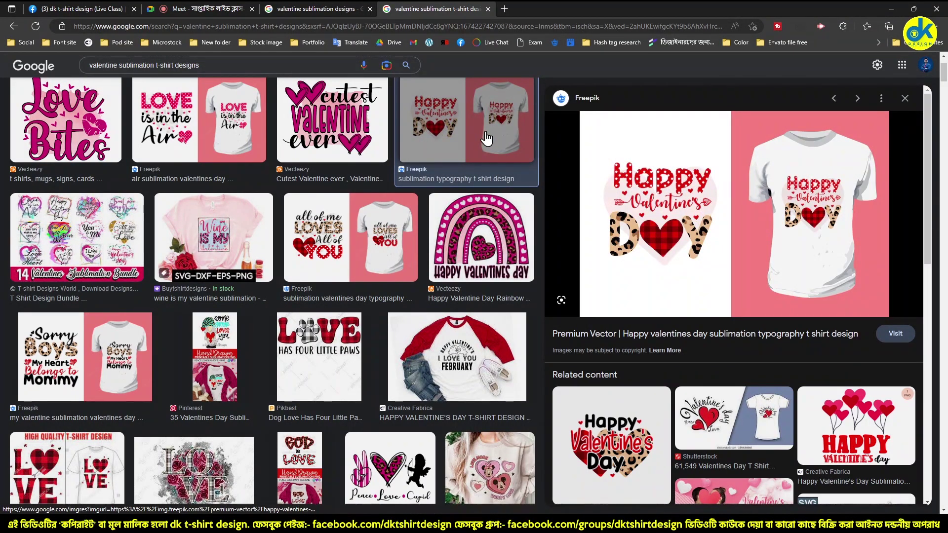
mouse_move(733, 213)
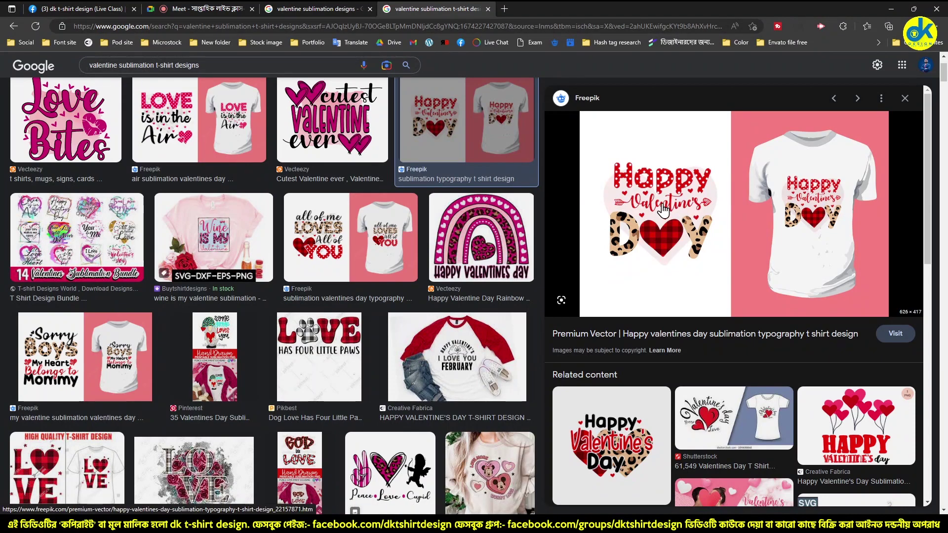
left_click(905, 99)
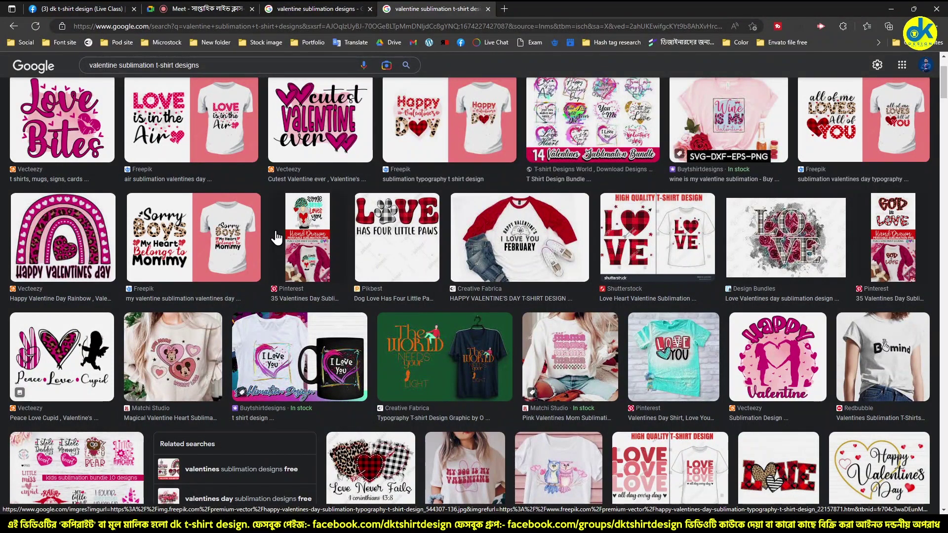
Step: Preview the Sorry Boys t-shirt design, then the wine is my valentine design
left_click(198, 228)
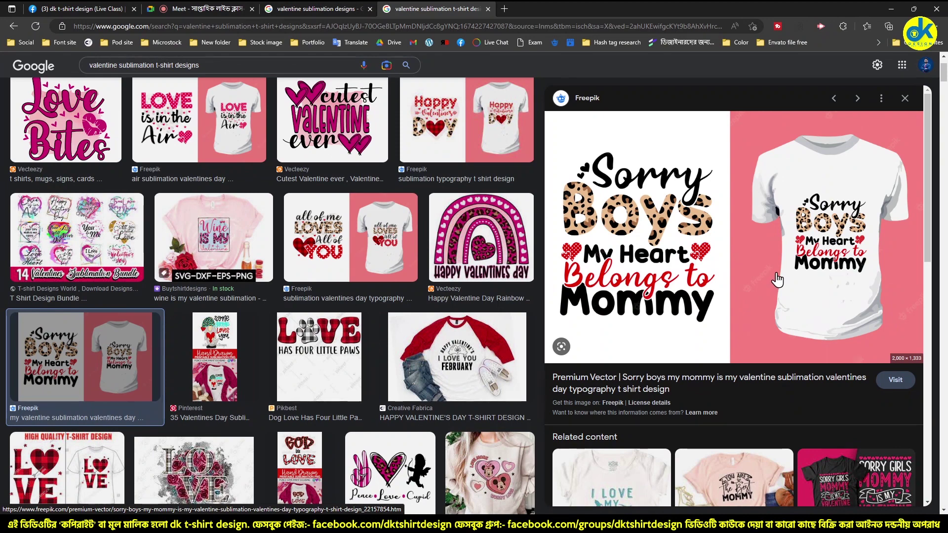
scroll(778, 279, "down", 4)
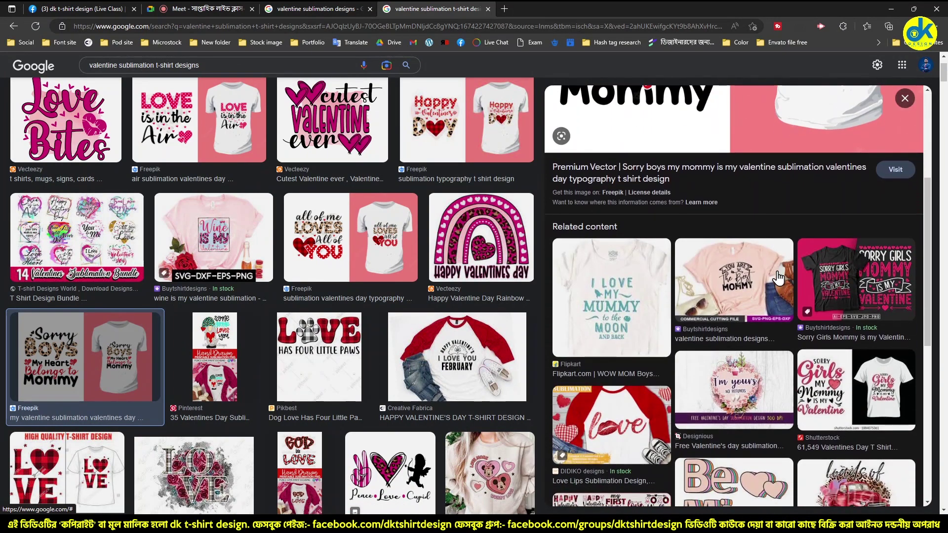
scroll(778, 278, "up", 4)
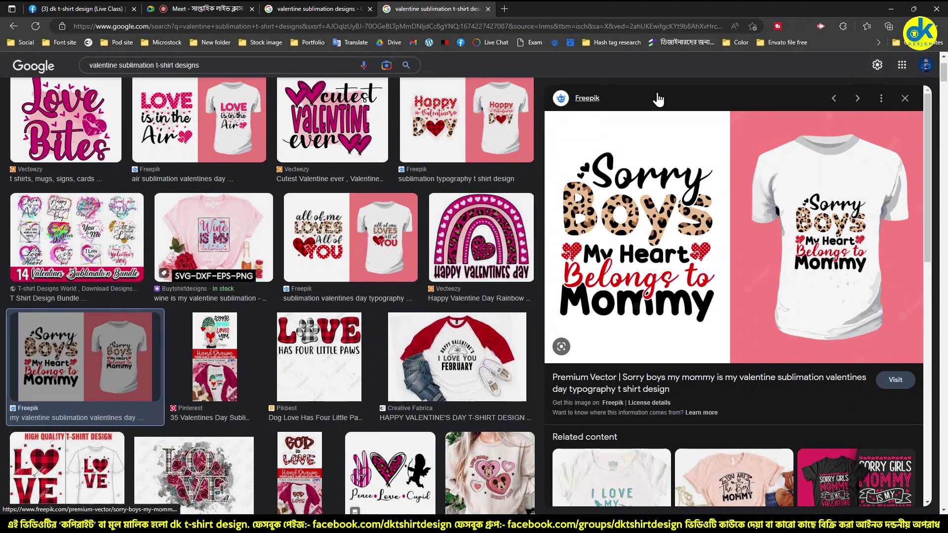
left_click(905, 99)
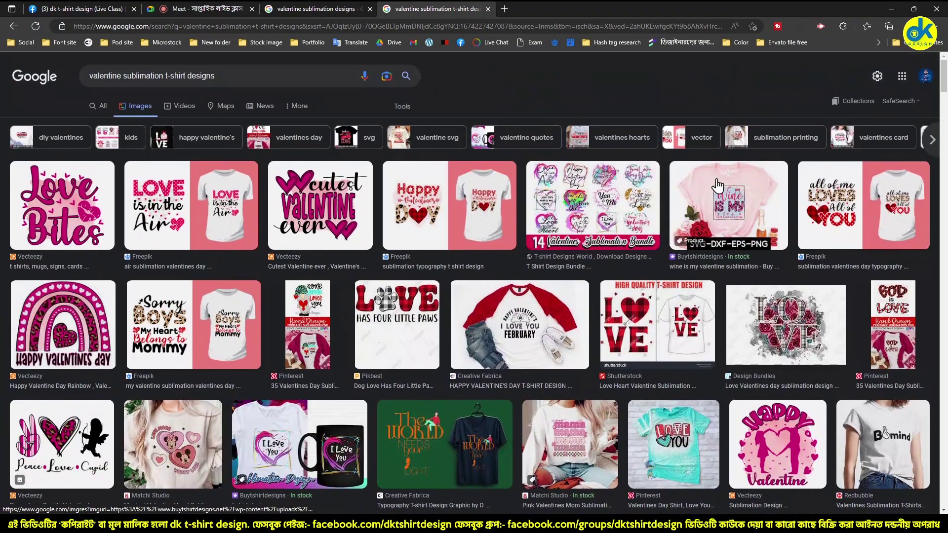
left_click(716, 186)
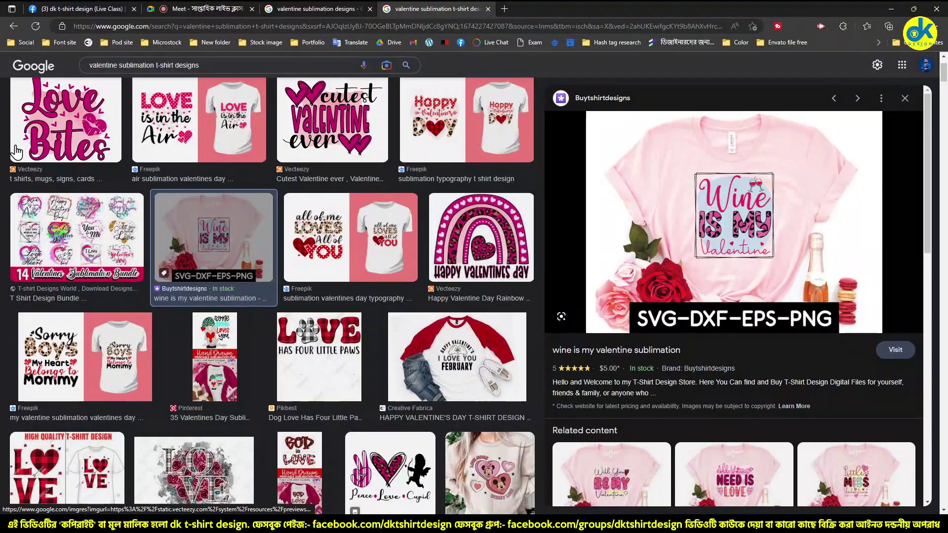
scroll(64, 213, "down", 5)
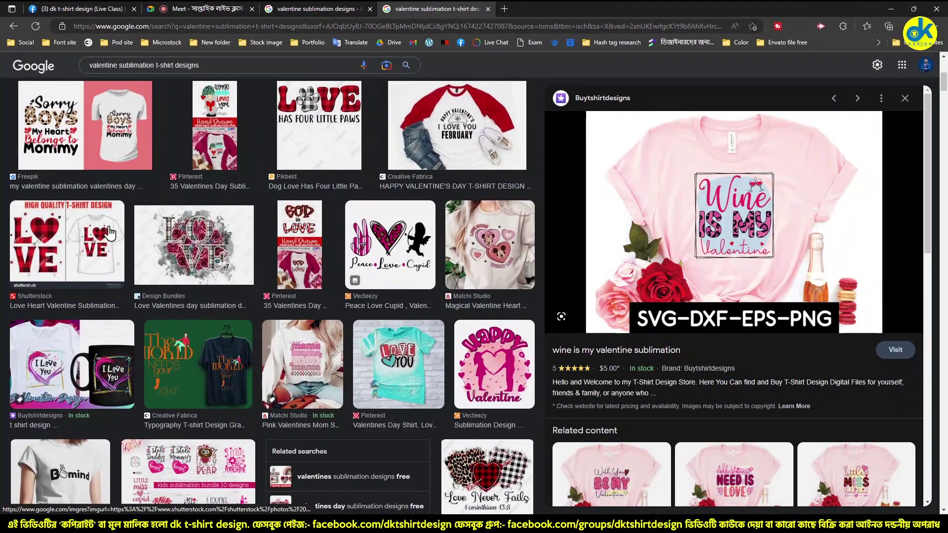
scroll(107, 232, "up", 5)
scroll(277, 266, "up", 2)
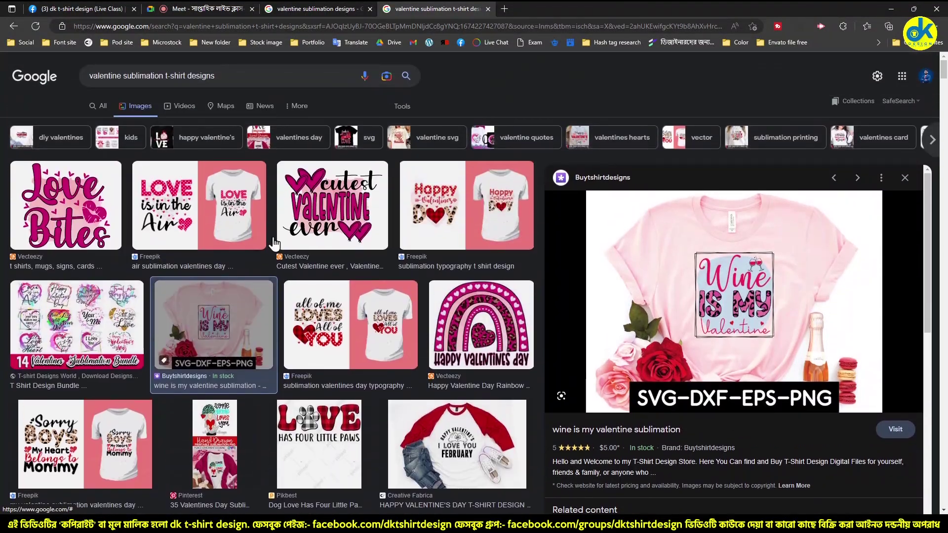
scroll(270, 320, "down", 2)
scroll(267, 342, "down", 3)
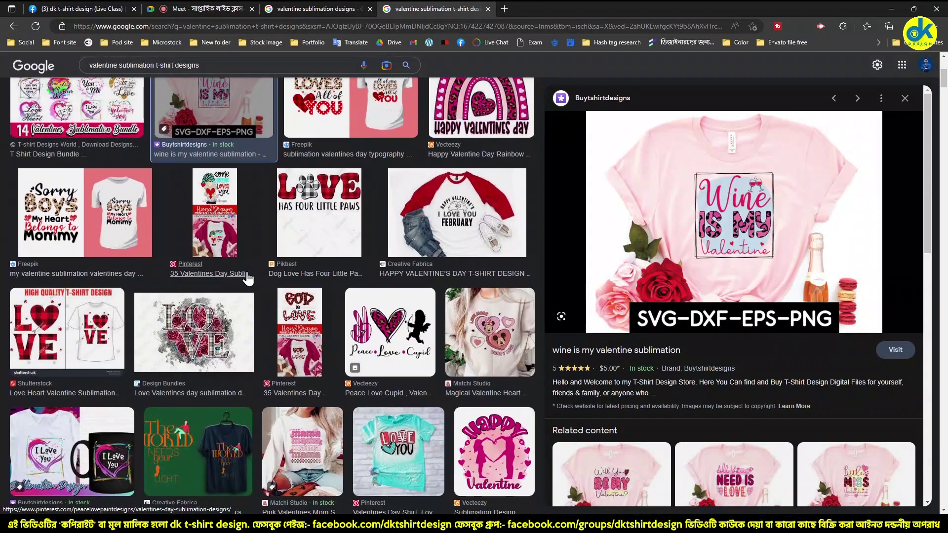
scroll(178, 232, "down", 5)
scroll(168, 223, "up", 4)
Step: Copy the Sorry Boys image and paste it, shrunk, beside the Illustrator artboards
left_click(84, 212)
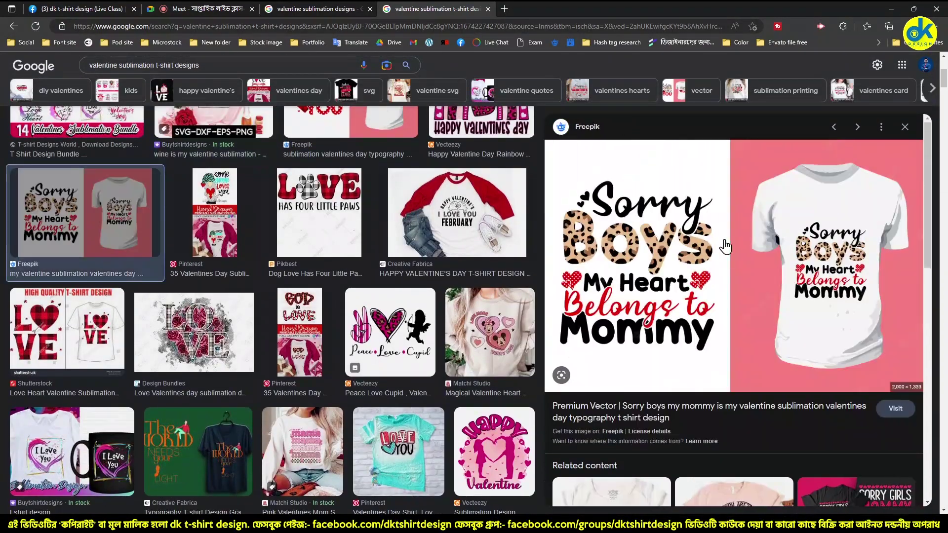
right_click(722, 210)
left_click(748, 351)
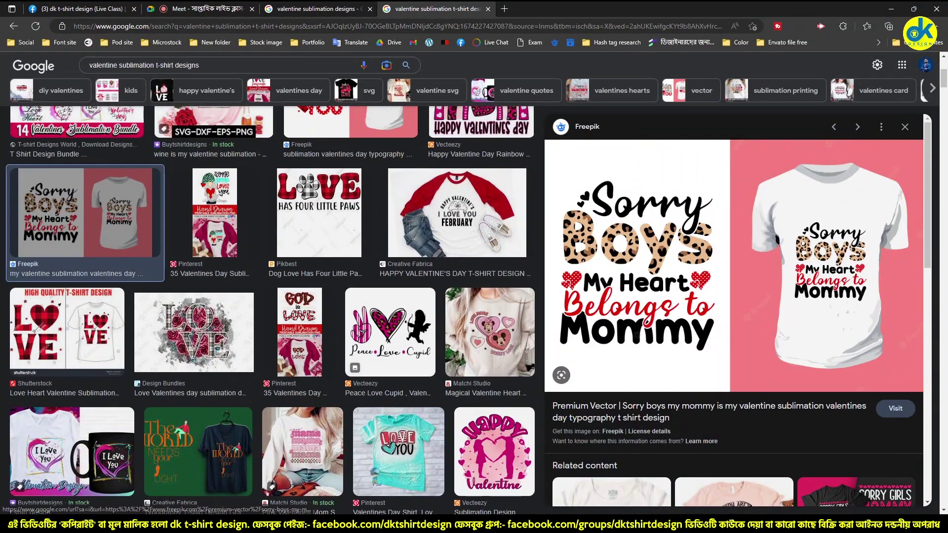
key("alt+Tab")
key("ctrl+v")
key("v")
left_click(647, 284)
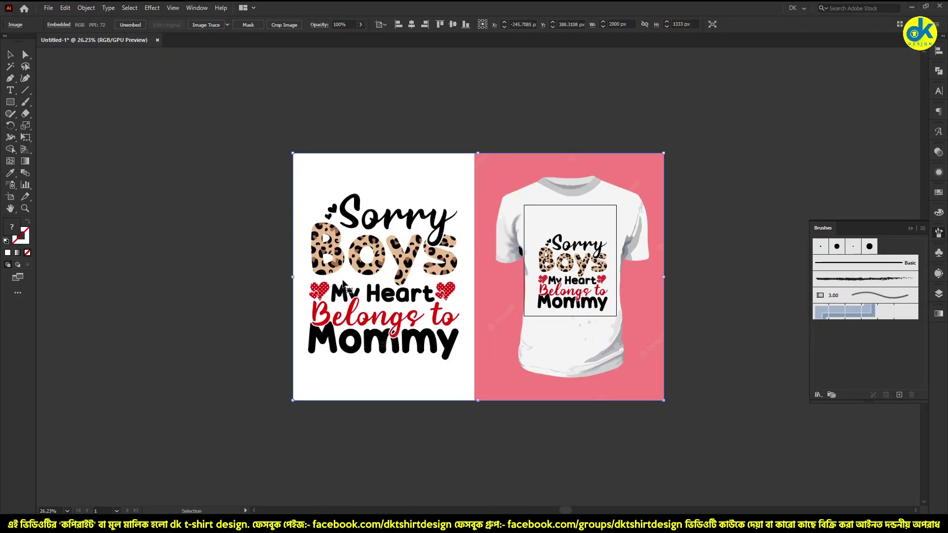
mouse_move(293, 278)
left_mouse_down()
mouse_move(587, 274)
mouse_move(695, 245)
left_mouse_up()
key("alt+Tab")
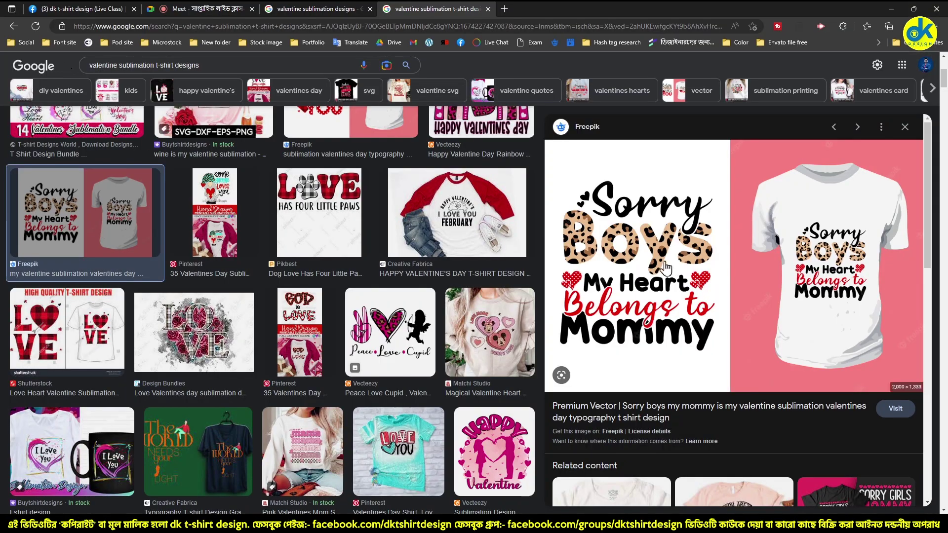
Step: Preview the wine is my valentine design and open a blank new tab
left_click(906, 127)
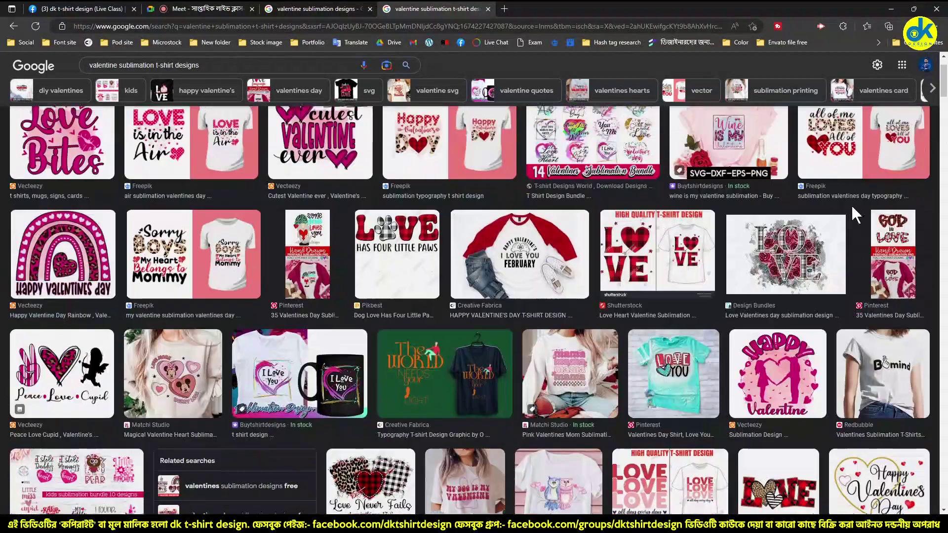
left_click(717, 216)
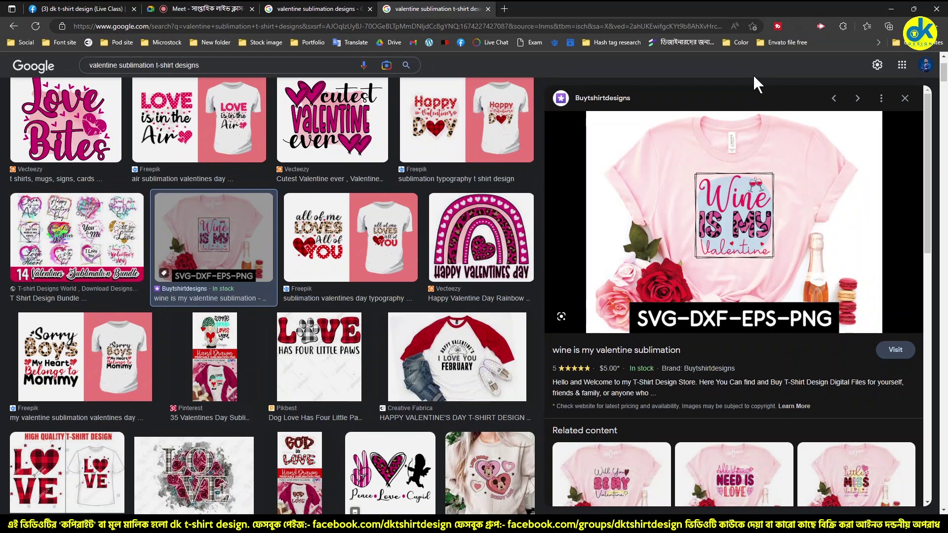
left_click(505, 4)
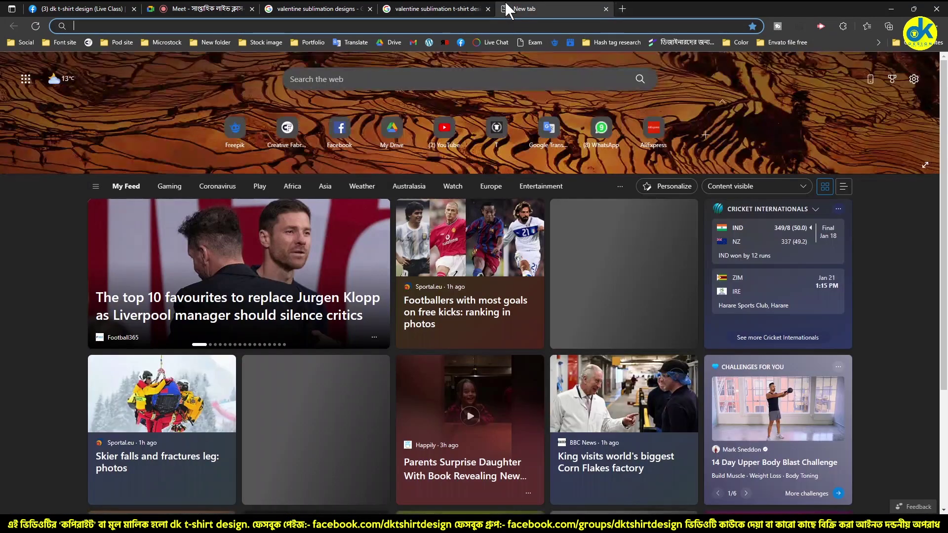
left_click(421, 9)
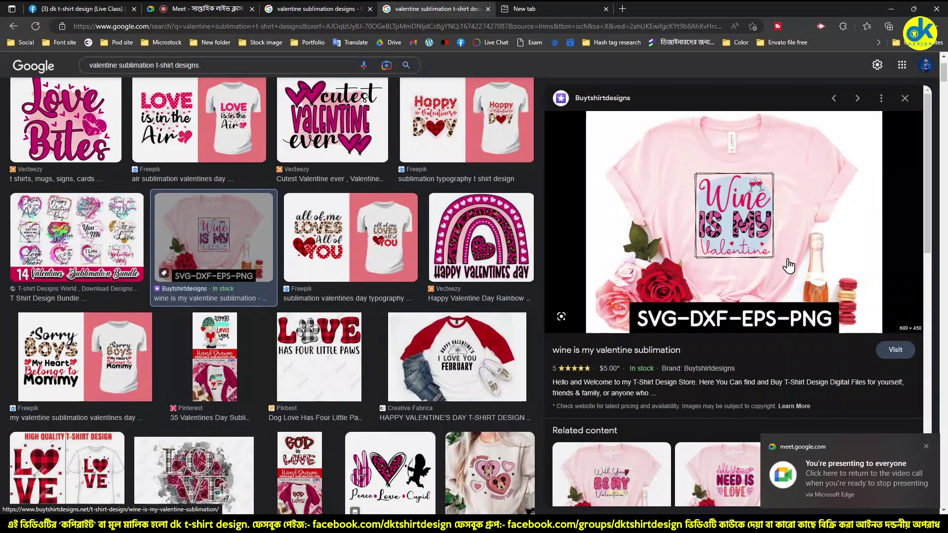
Step: Scroll related content, preview the Need Is Love shirt, then close the preview
scroll(808, 262, "down", 3)
scroll(812, 264, "down", 1)
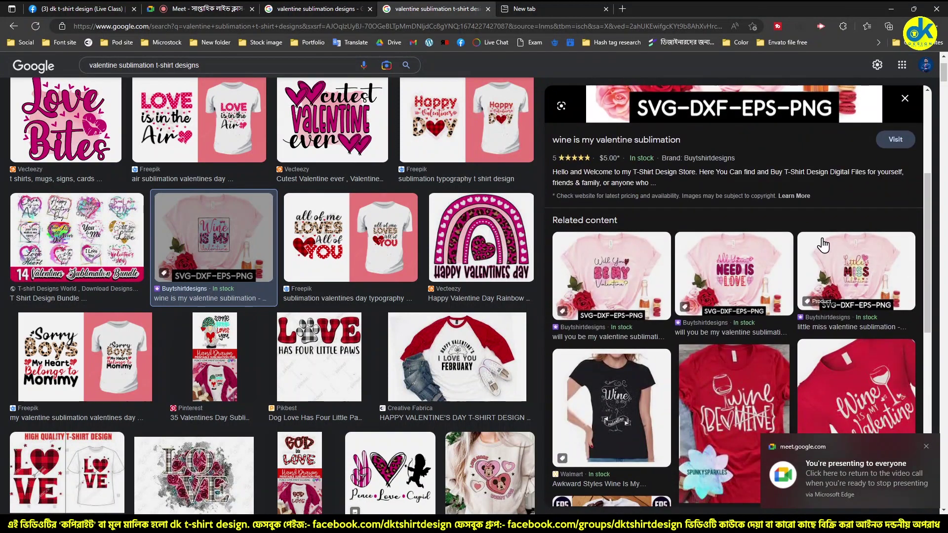
left_click(731, 269)
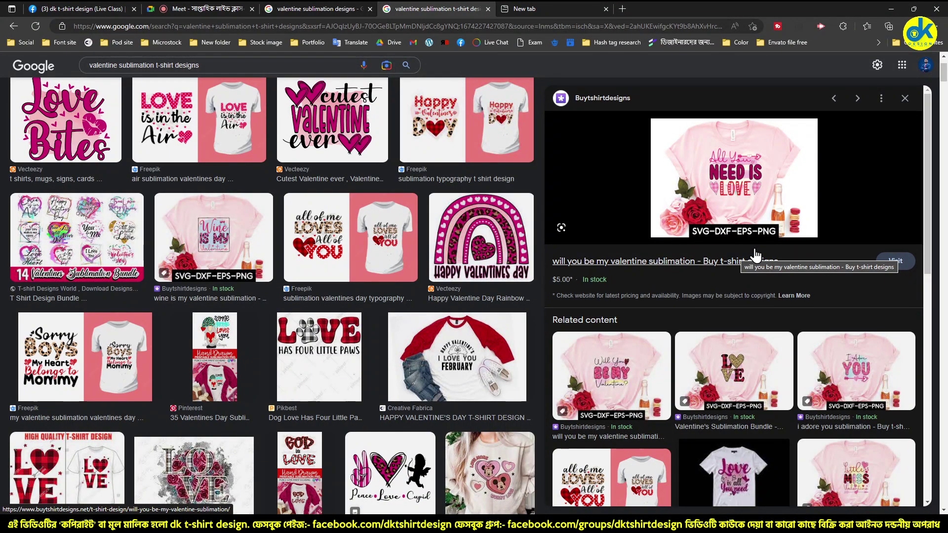
left_click(905, 99)
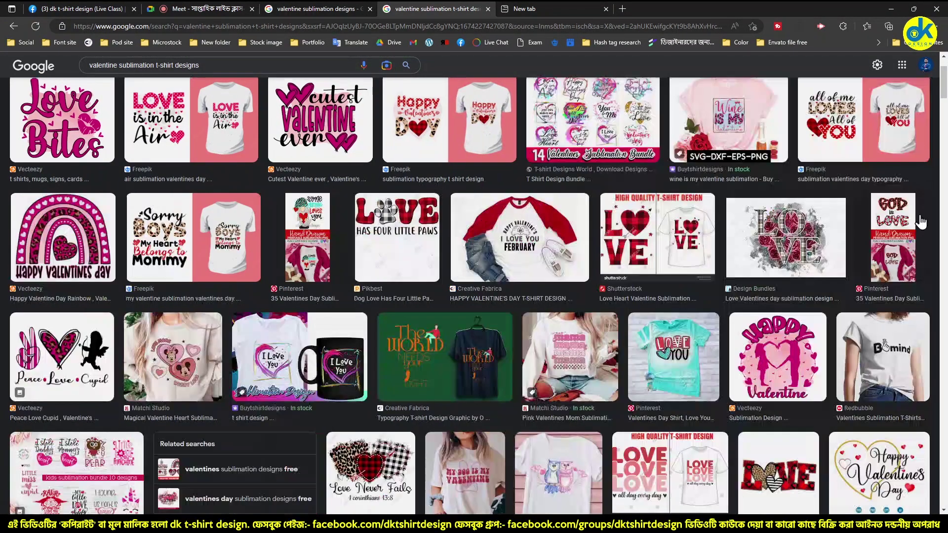
scroll(921, 223, "down", 5)
Step: In Illustrator, move the Love Bites image far left, leaving the Sorry Boys reference in the middle
key("alt+Tab")
left_click_drag(464, 247, 375, 227)
mouse_move(686, 251)
left_mouse_down()
mouse_move(472, 260)
mouse_move(669, 296)
mouse_move(624, 298)
left_mouse_up()
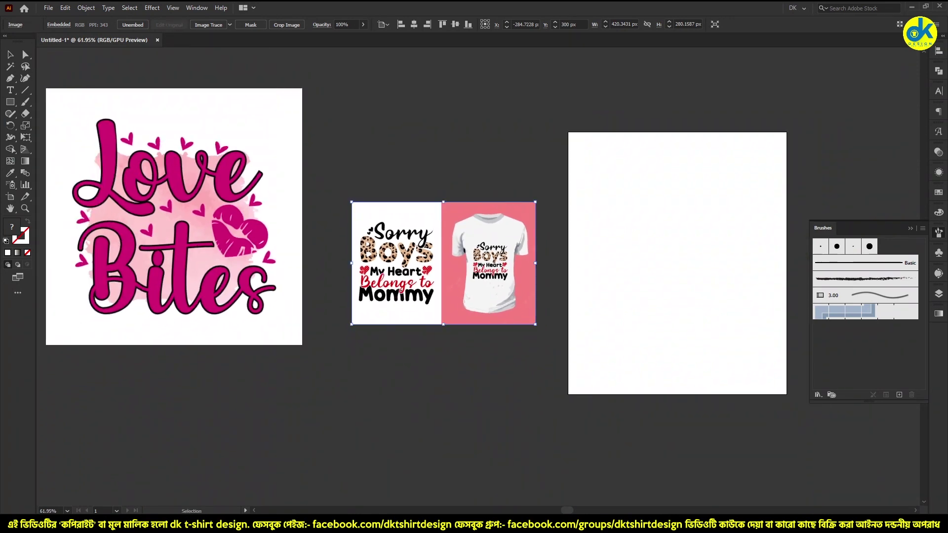
Step: Write 'Sorry boys my hearts belong to mommy' in Notepad, copy it, and return to the Meet tab
type("S")
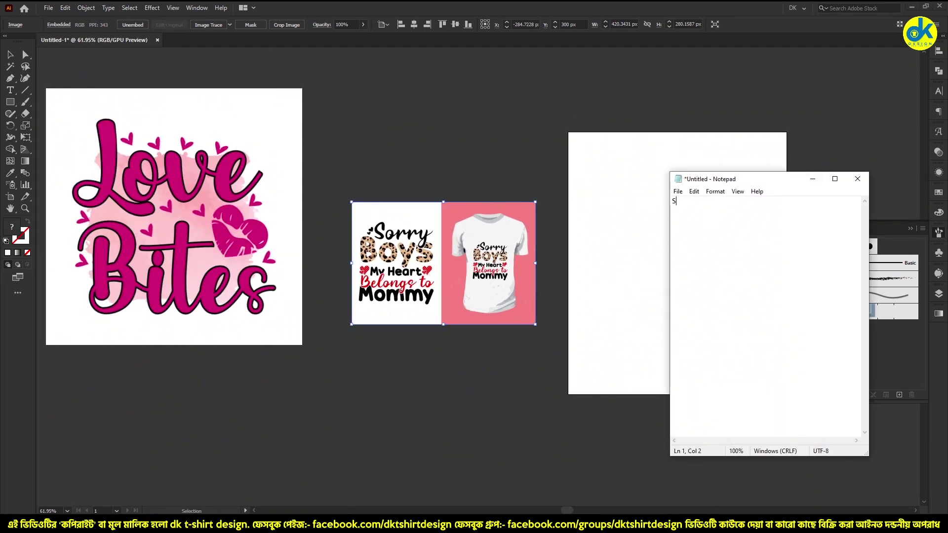
type("orry")
type(" boys my  hearts belong t")
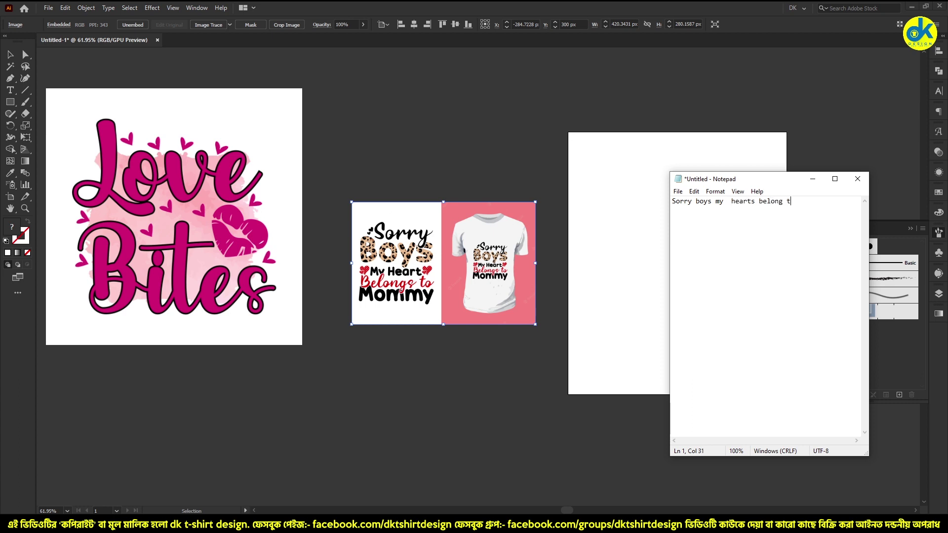
type("o mommy")
key("ctrl+a")
key("ctrl+c")
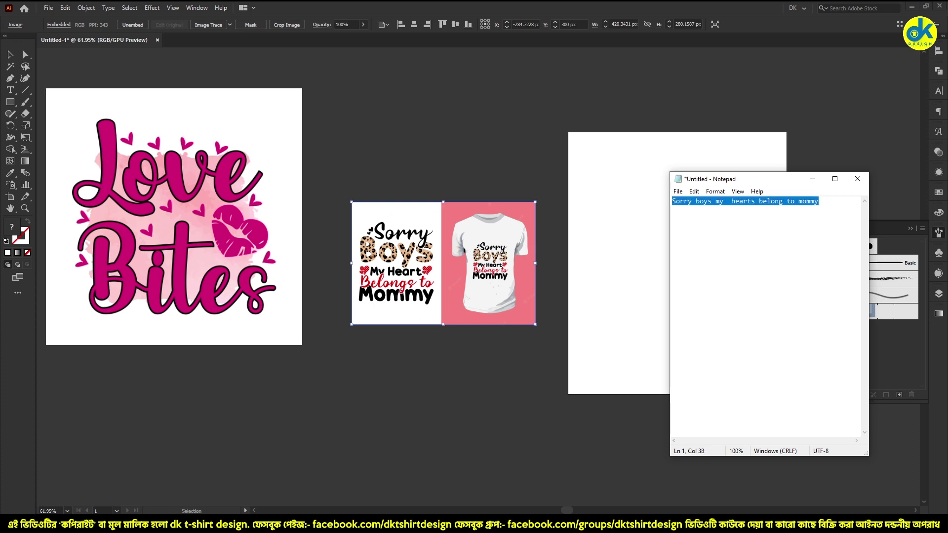
left_click(74, 43)
left_click(207, 8)
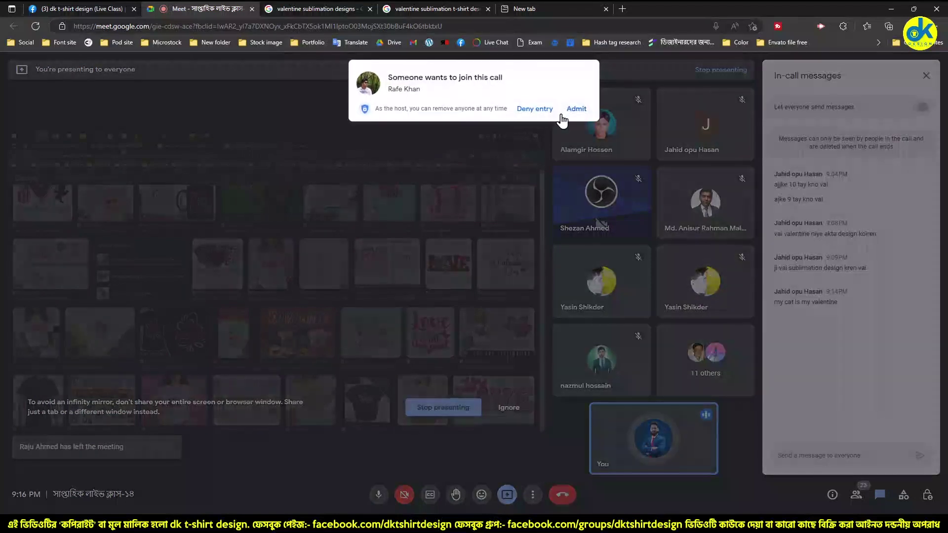
Step: Admit the waiting participant, then search Google Images for the pasted slogan in a new tab
left_click(574, 113)
left_click(560, 5)
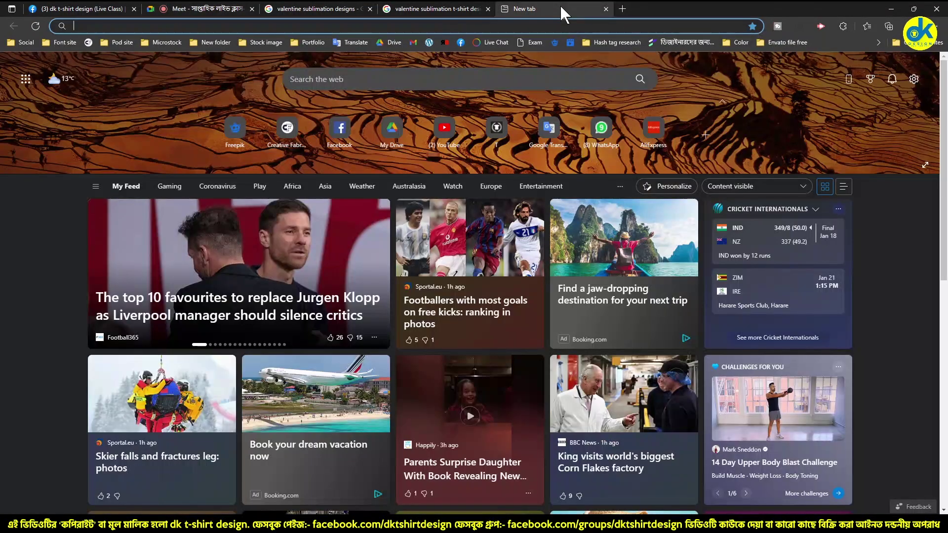
key("ctrl+v")
key("Return")
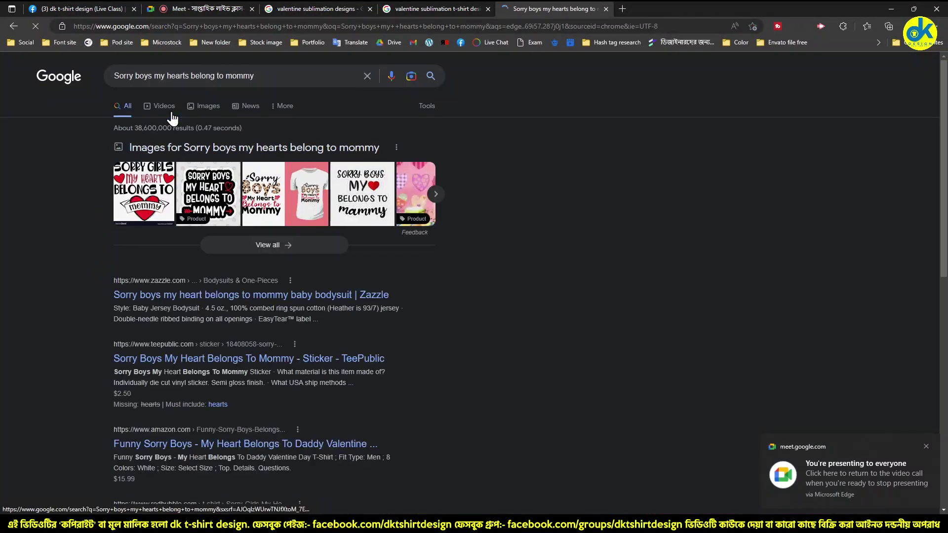
left_click(191, 105)
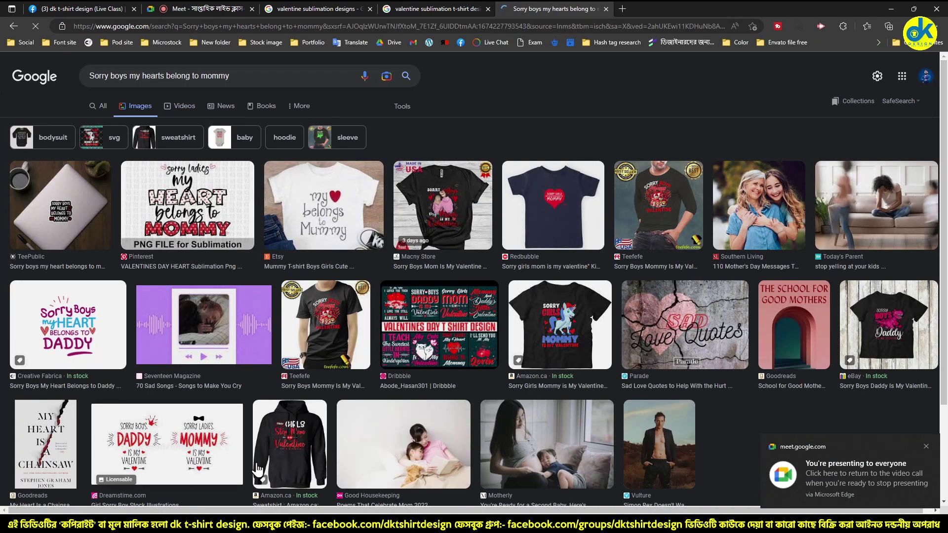
Step: Preview the Pinterest MOMMY heart and Dribbble valentine t-shirt designs, then return to Illustrator
scroll(363, 368, "down", 3)
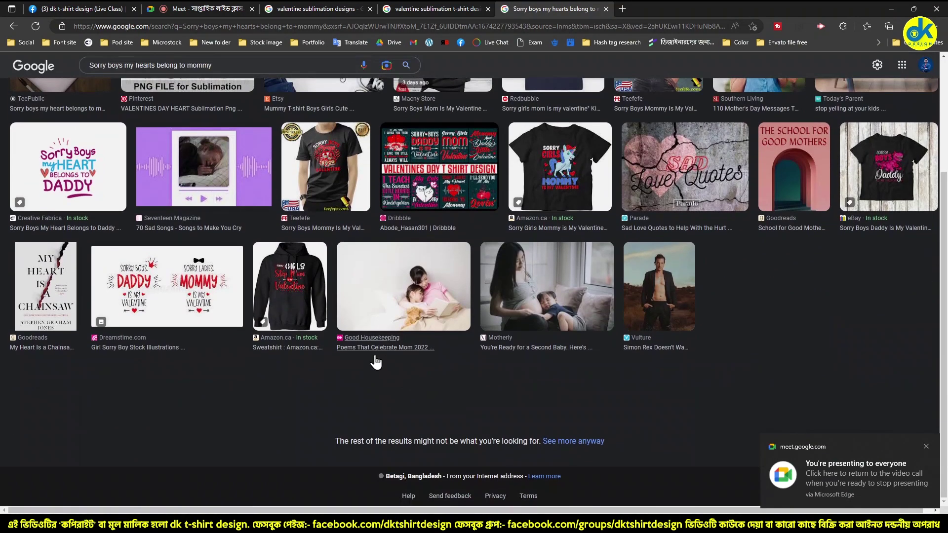
scroll(427, 350, "up", 3)
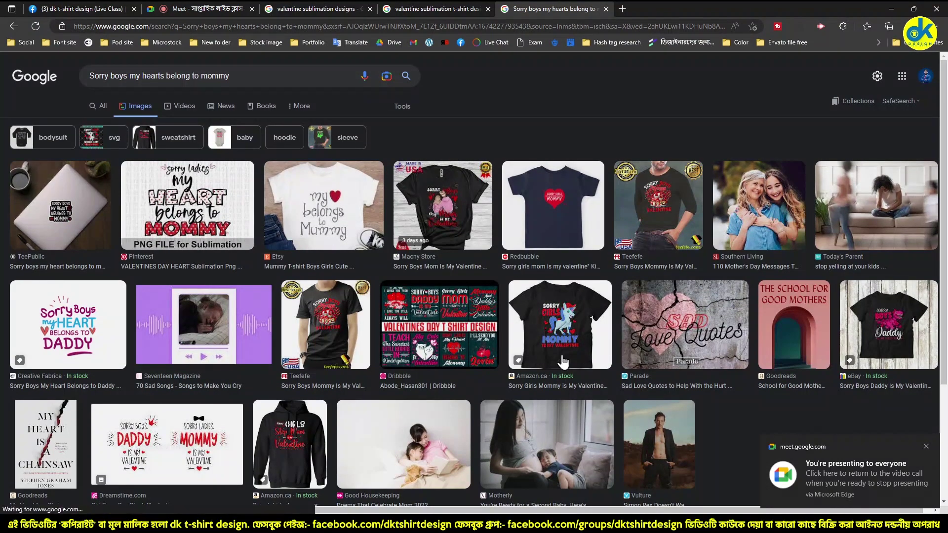
left_click(106, 73)
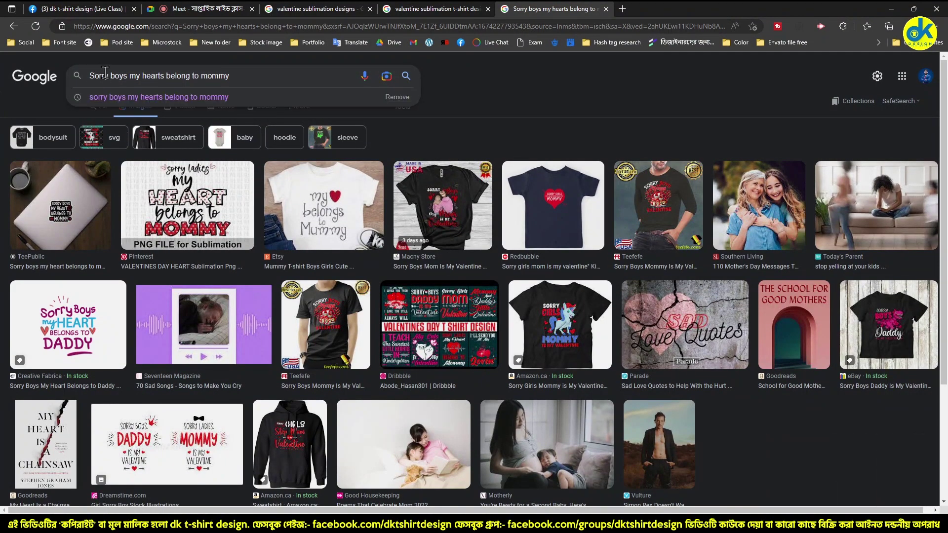
left_click(196, 200)
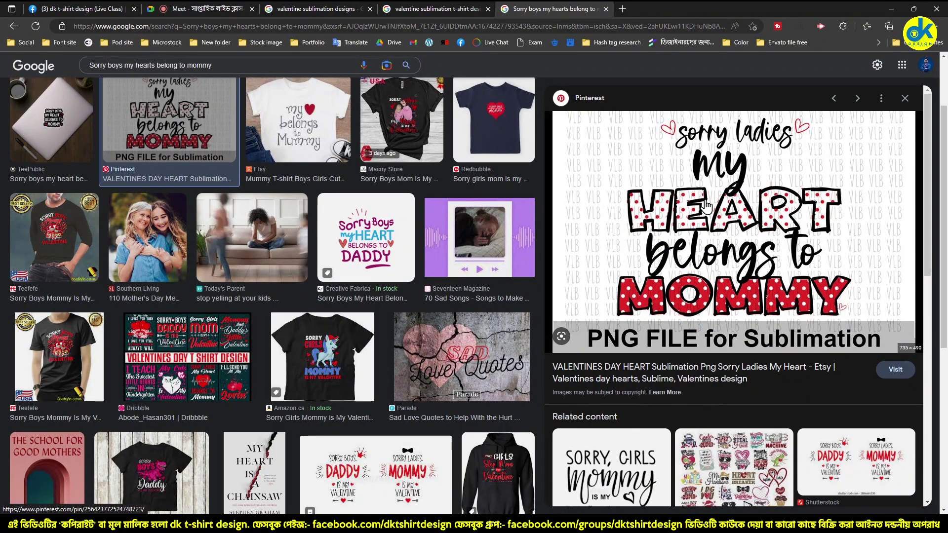
left_click(904, 100)
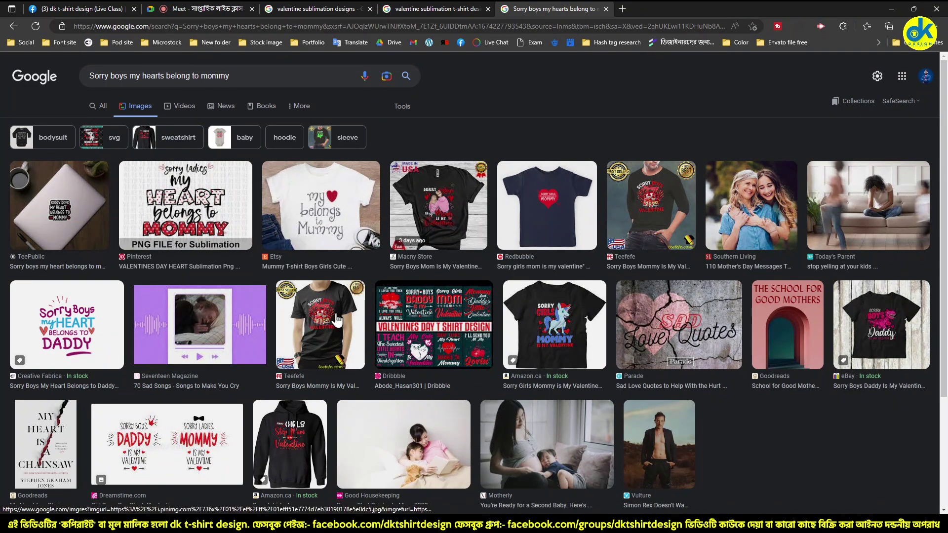
scroll(622, 345, "down", 3)
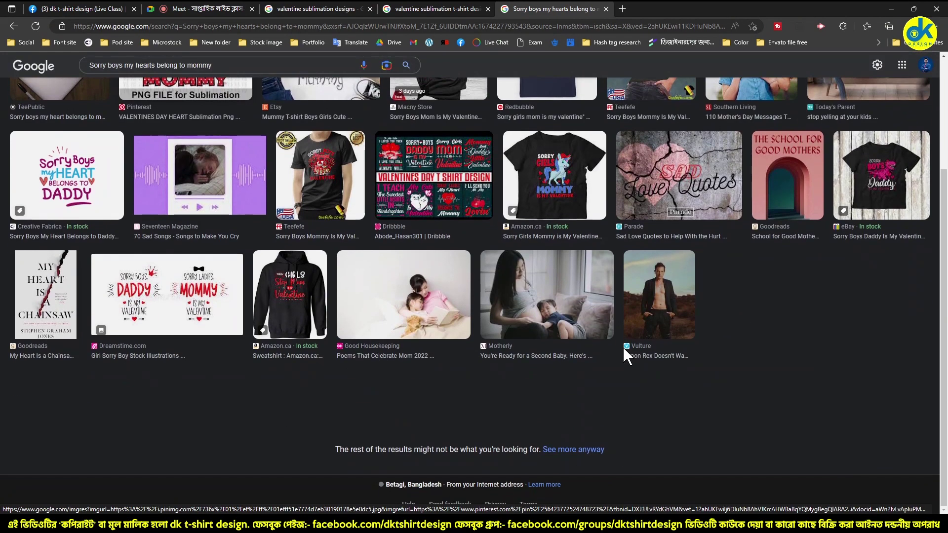
left_click(445, 167)
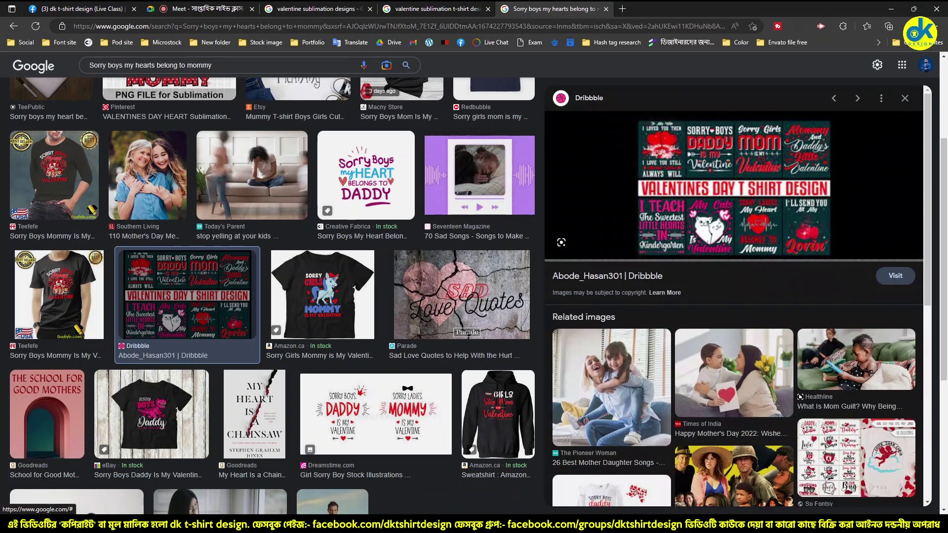
key("alt+Tab")
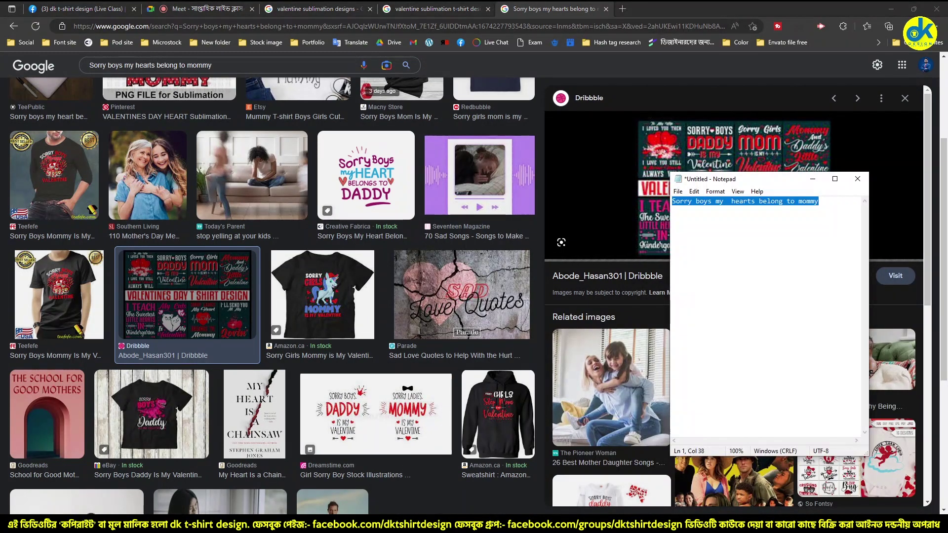
key("alt+Tab")
Step: Copy the slogan from the browser search box and paste it, enlarged, onto the blank artboard
left_click(11, 90)
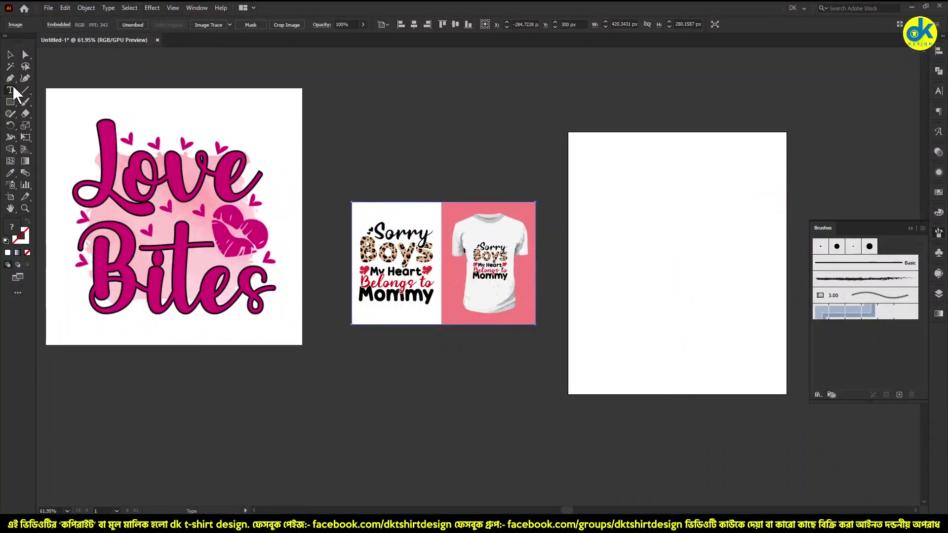
left_click(352, 123)
key("alt+Tab")
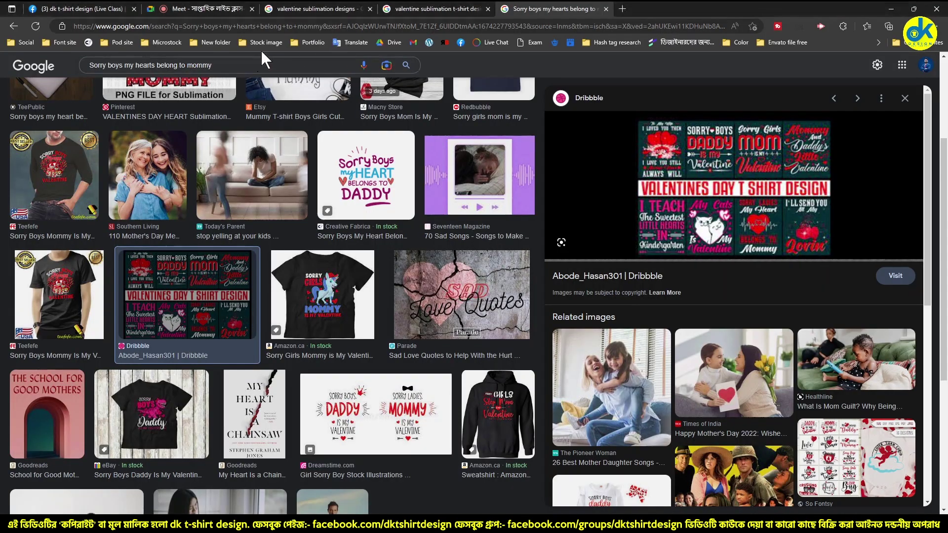
left_click_drag(232, 65, 79, 63)
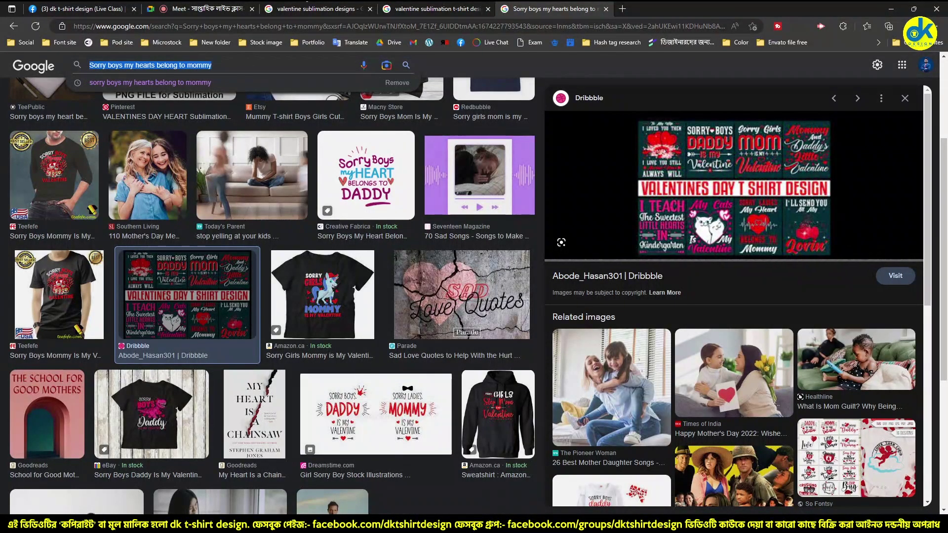
key("ctrl+c")
key("alt+Tab")
key("ctrl+v")
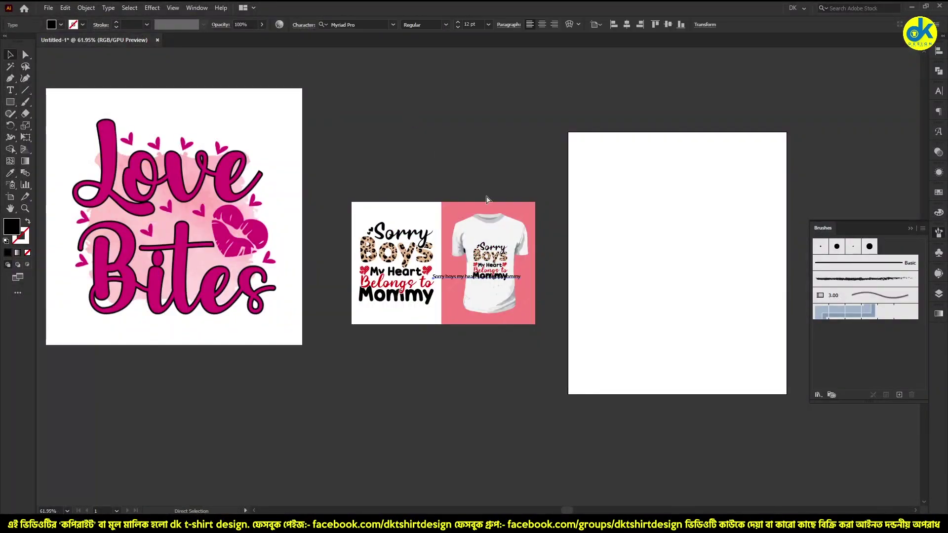
mouse_move(524, 281)
left_mouse_down()
mouse_move(586, 290)
mouse_move(746, 177)
left_mouse_up()
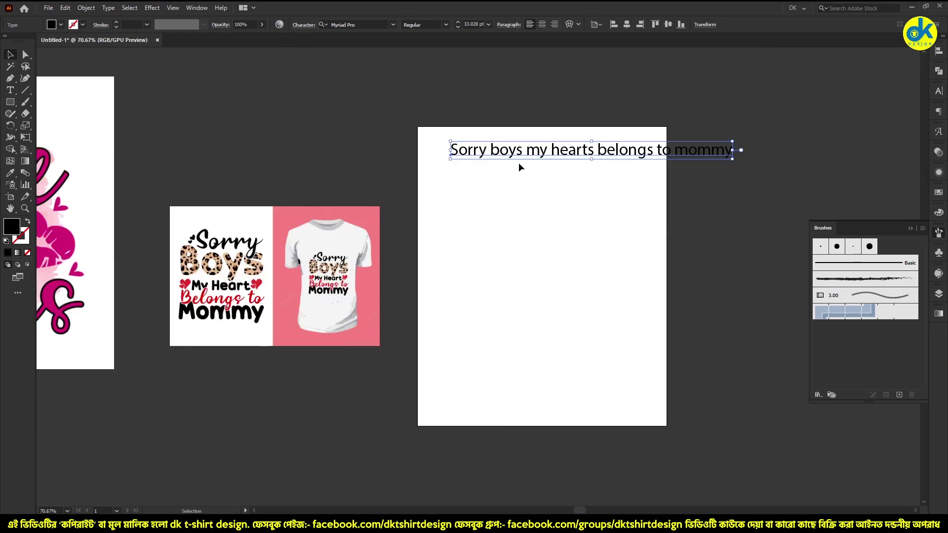
Step: Break the text into lines Sorry / boys / my heart / belongs to / mommy, changing 'hearts' to 'heart'
double_click(490, 153)
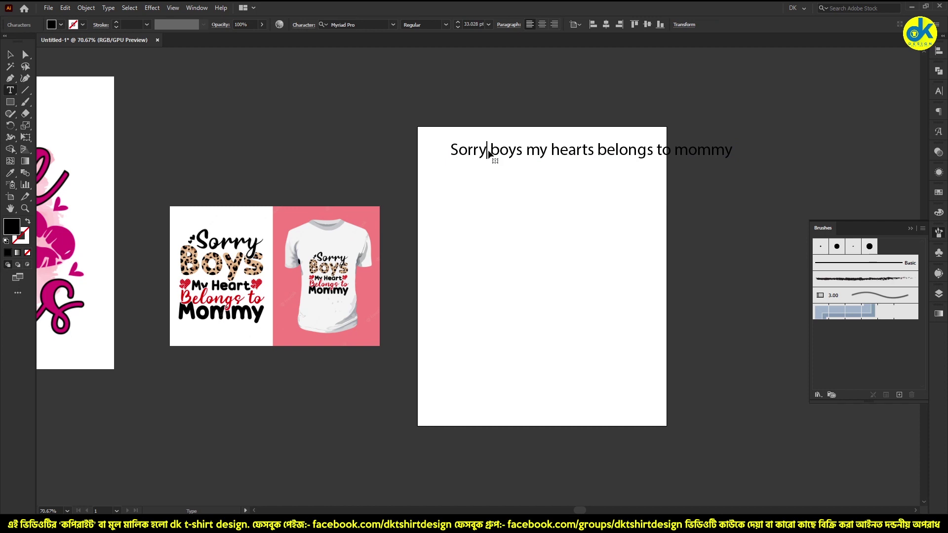
key("Return")
left_click(489, 169)
key("Return")
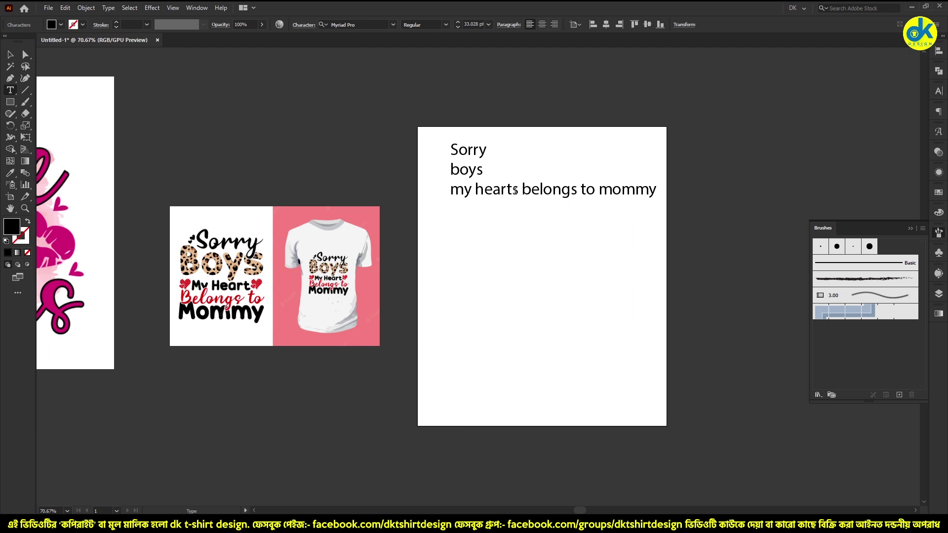
key("BackSpace")
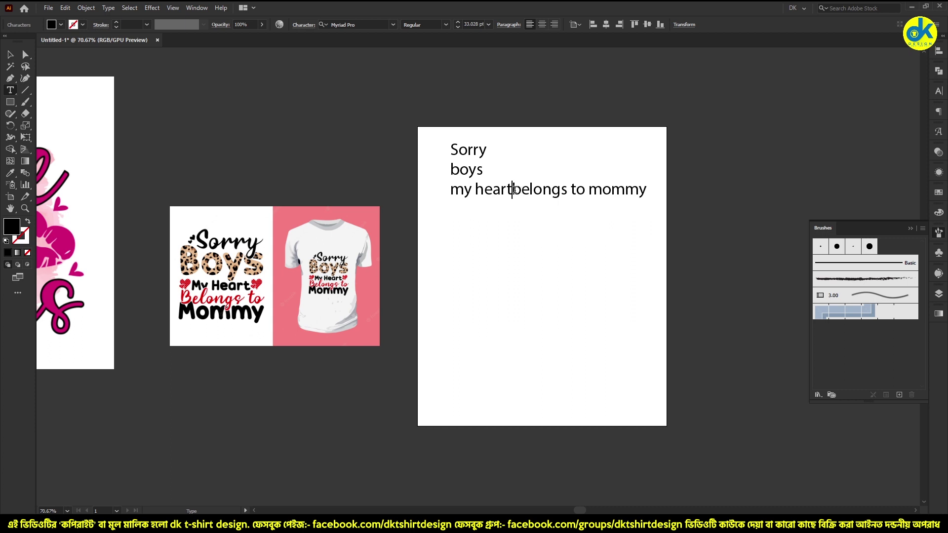
key("Return")
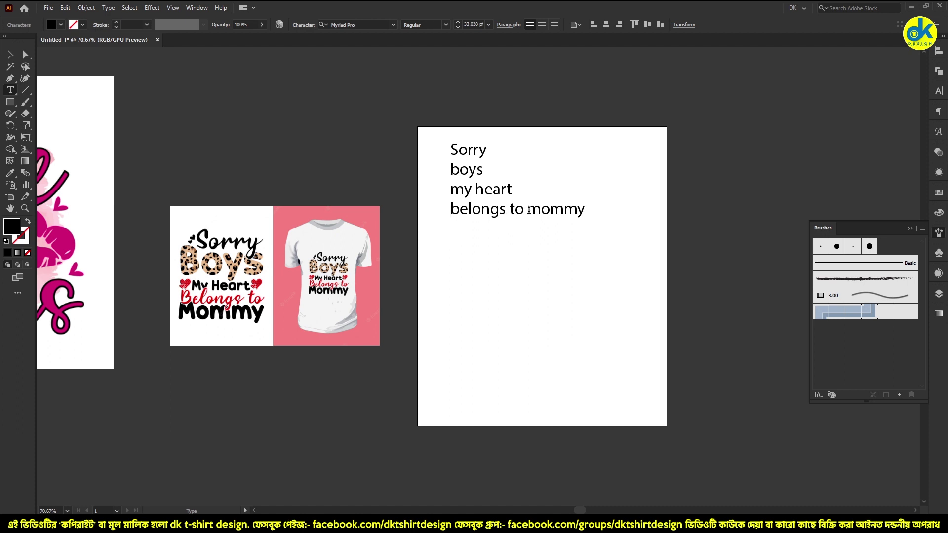
left_click(529, 210)
key("Return")
left_click(10, 55)
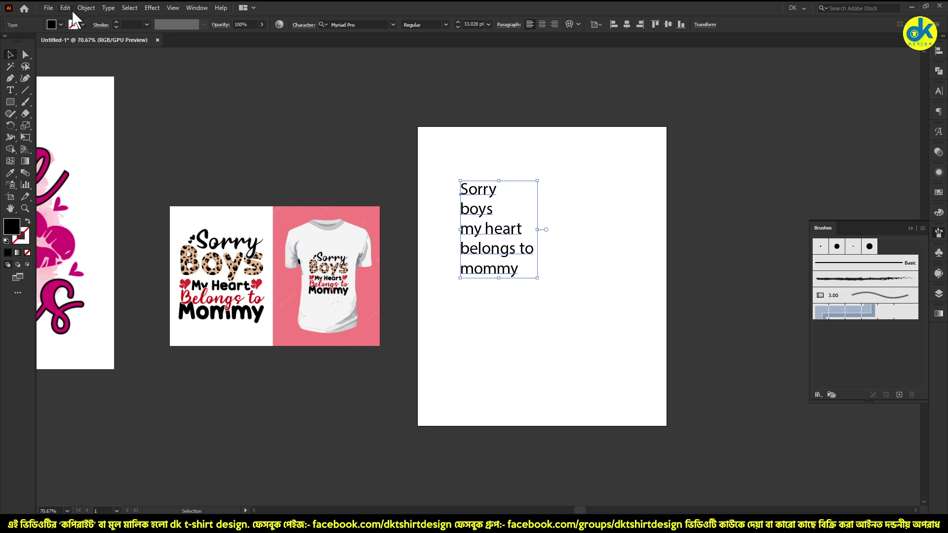
Step: Split the text block into separate lines with the divideTextFrame script and centre them horizontally
left_click(48, 7)
mouse_move(118, 228)
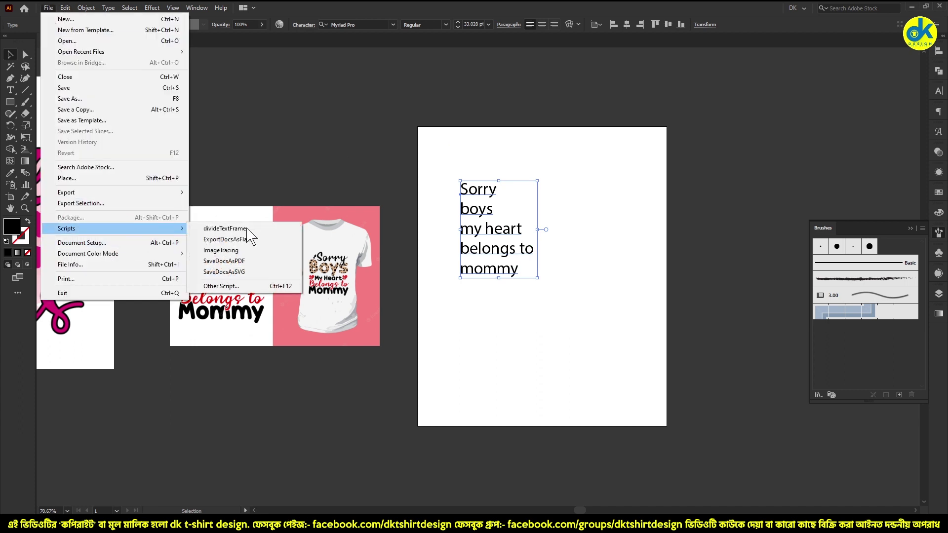
left_click(247, 228)
left_click_drag(427, 152, 543, 282)
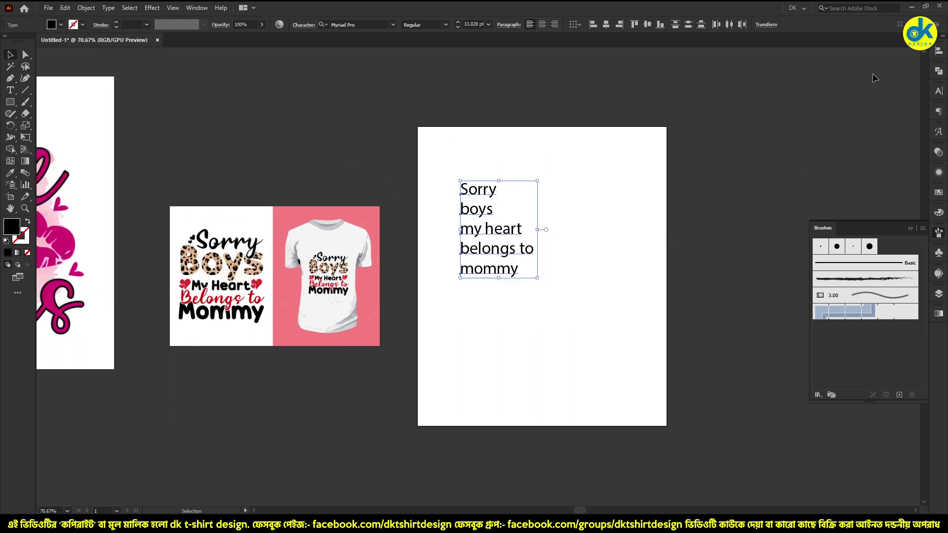
left_click(939, 51)
left_click(842, 72)
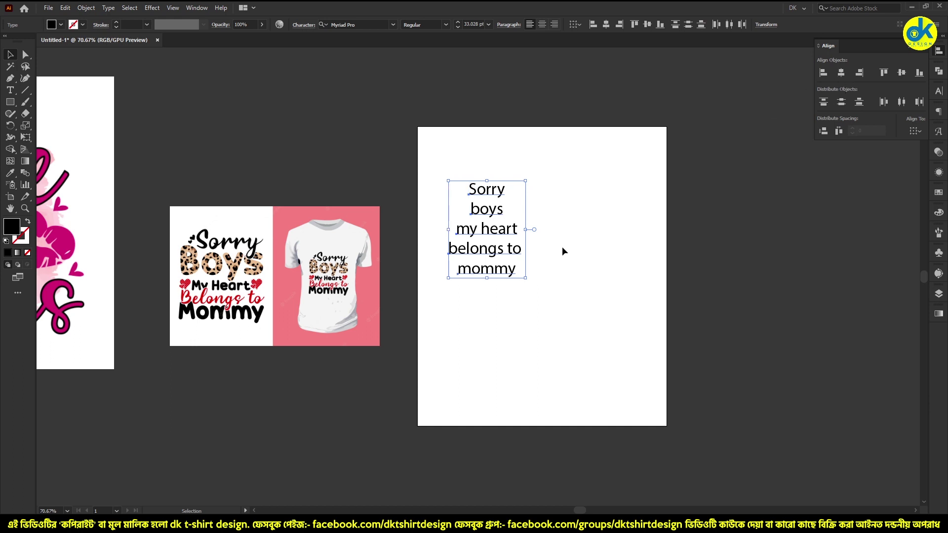
Step: Scale up the slogan stack, move it toward the artboard centre, and minimize Illustrator
left_click_drag(525, 281, 613, 388)
left_click_drag(517, 203, 535, 182)
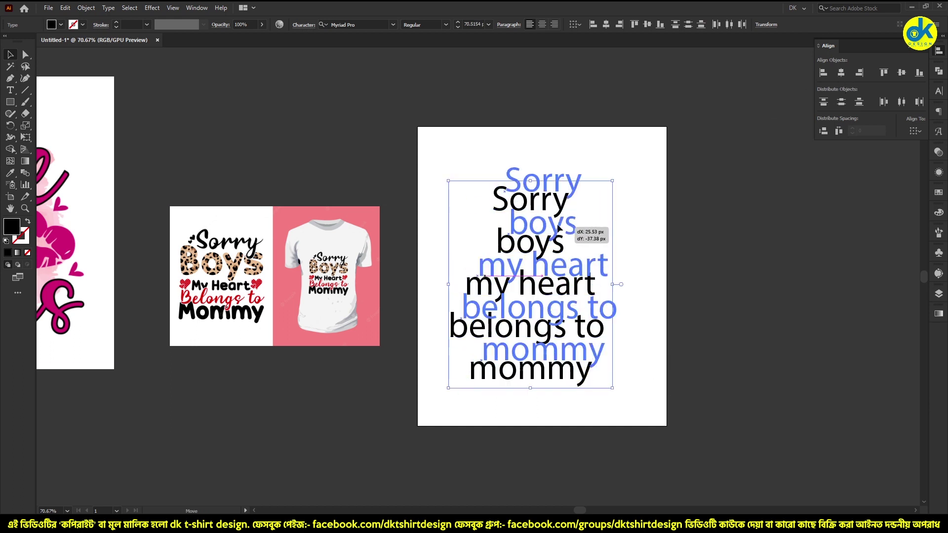
left_click(713, 212)
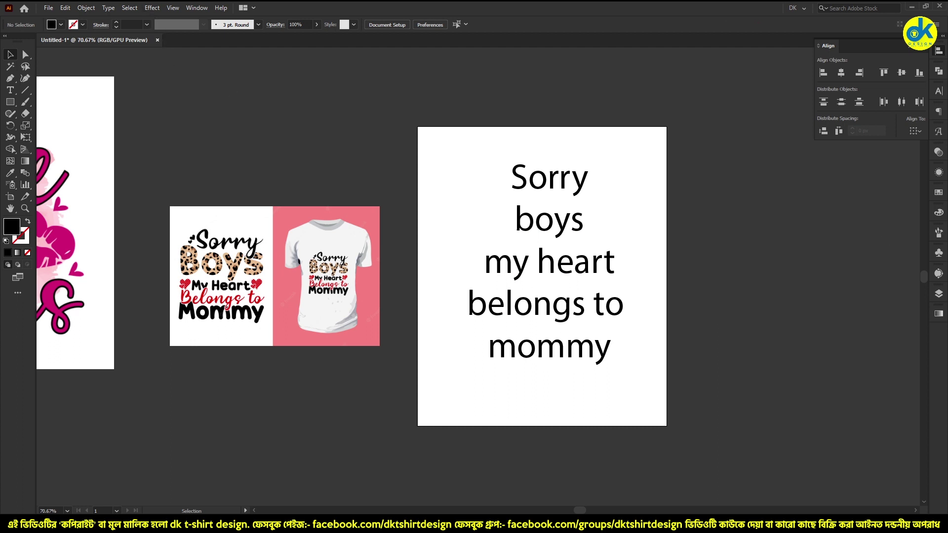
left_click(912, 7)
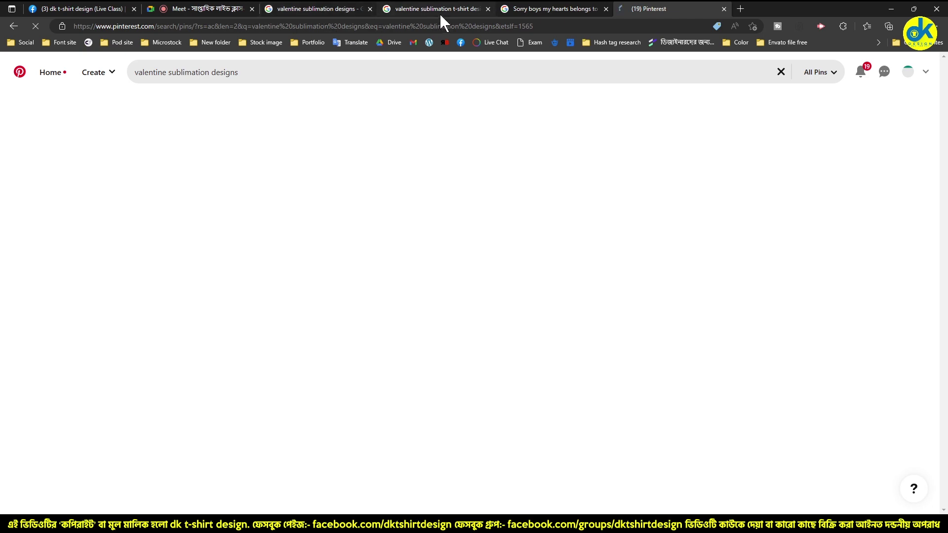
Step: Preview the Redbubble 'Sorry Boys My Heart Belongs To Mommy' sticker, scroll further results, then open a new tab
left_click(535, 11)
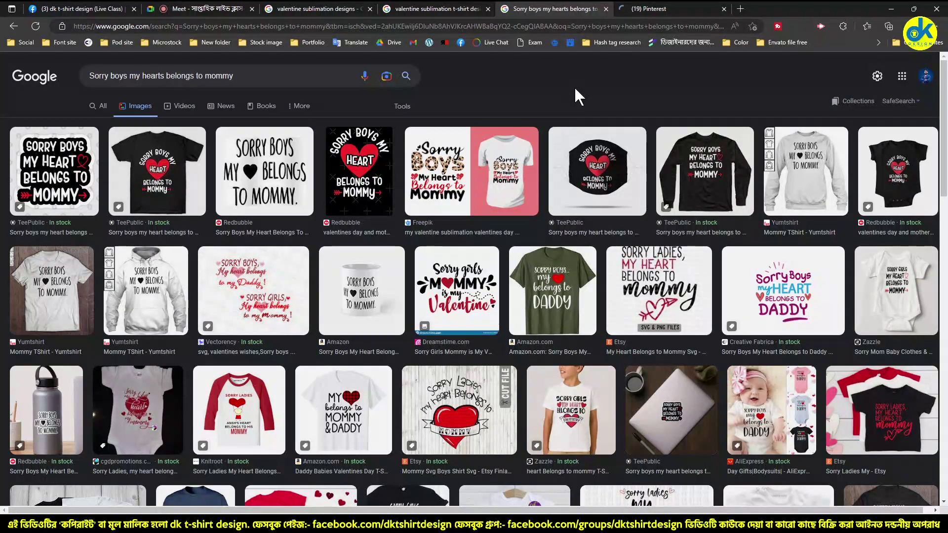
left_click(249, 186)
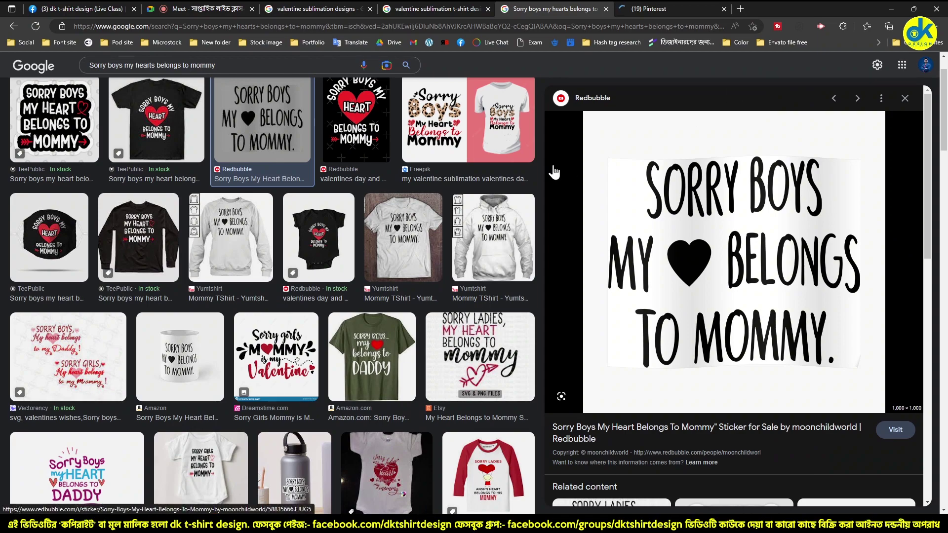
scroll(402, 203, "down", 5)
scroll(430, 204, "down", 5)
scroll(430, 204, "down", 5)
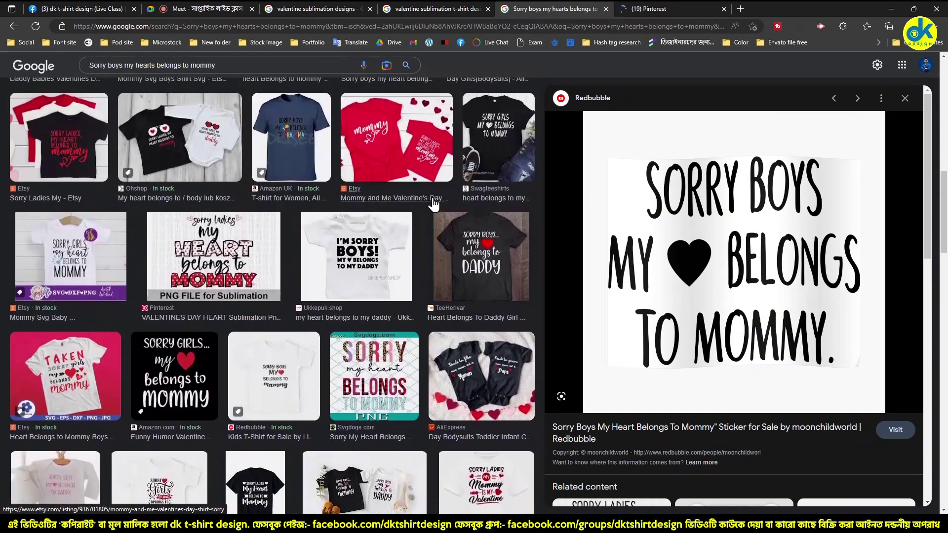
scroll(434, 204, "down", 5)
scroll(434, 204, "down", 9)
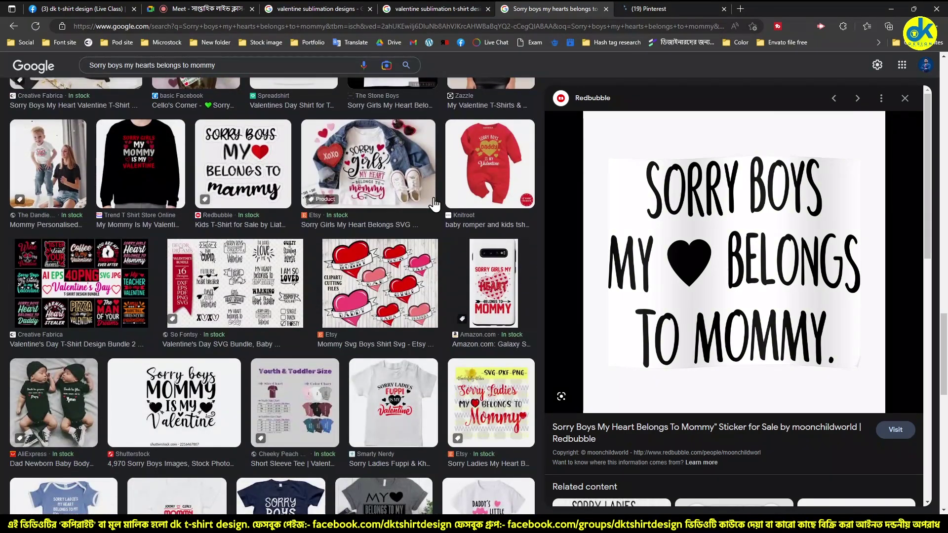
left_click(740, 9)
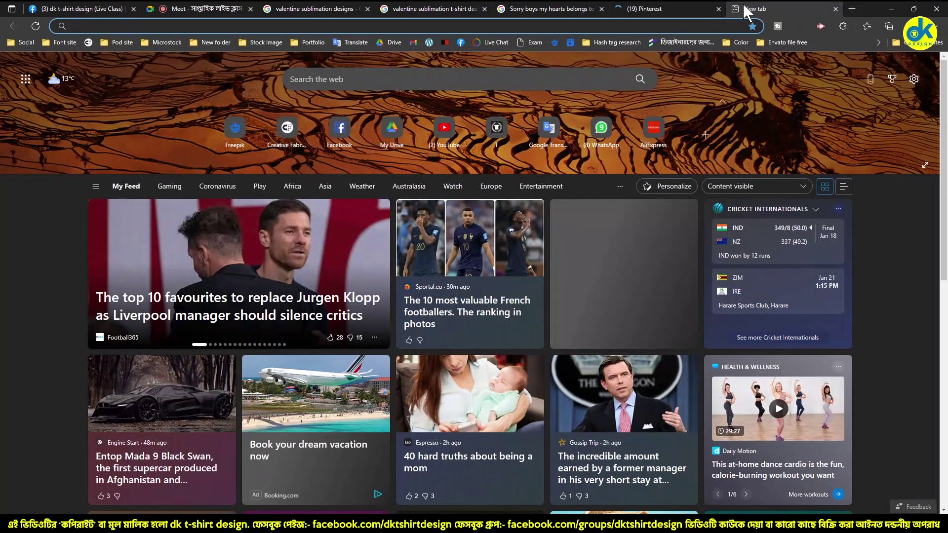
type("seemly")
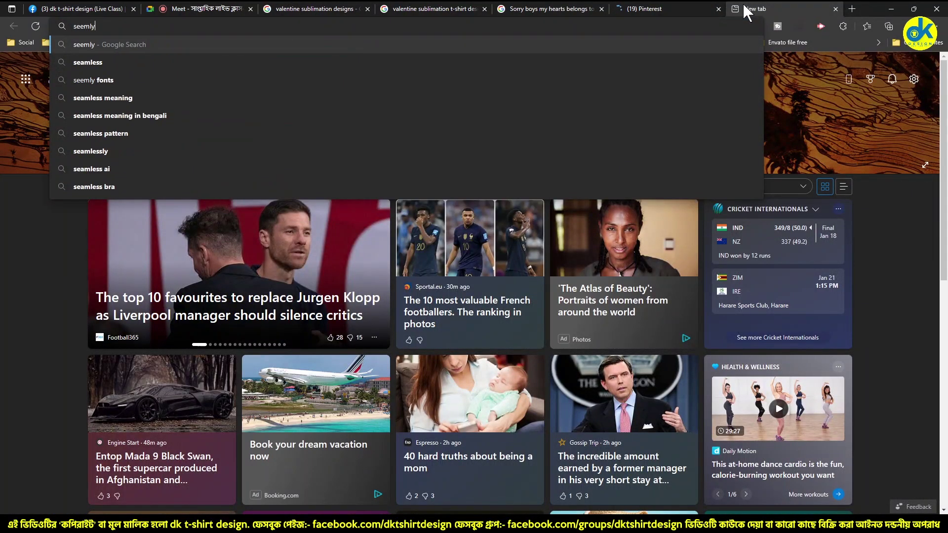
type(" fot")
key("BackSpace")
type("nt")
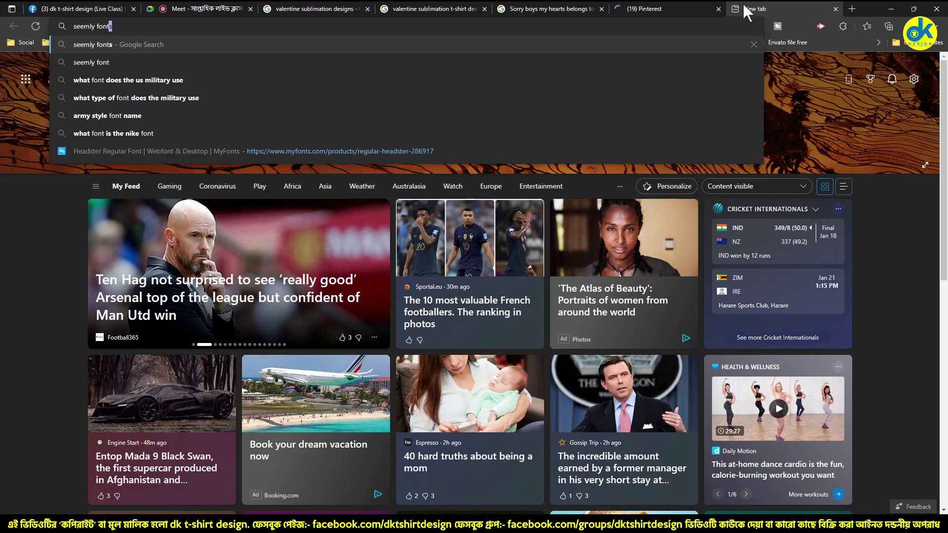
key("Return")
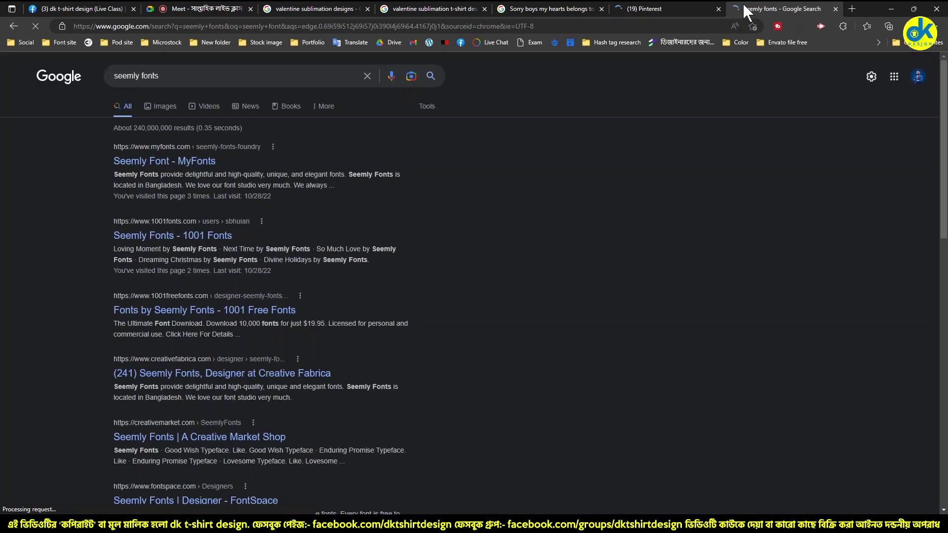
left_click(165, 106)
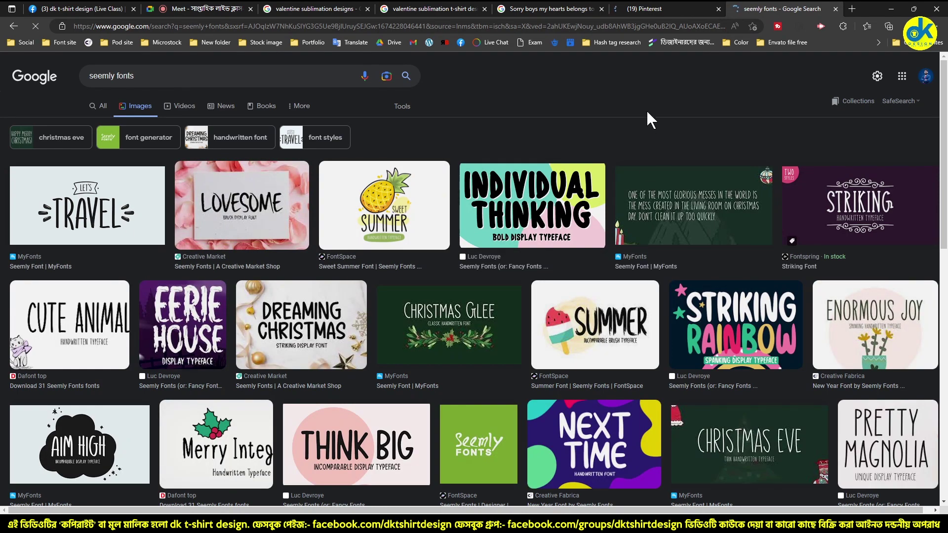
left_click(544, 10)
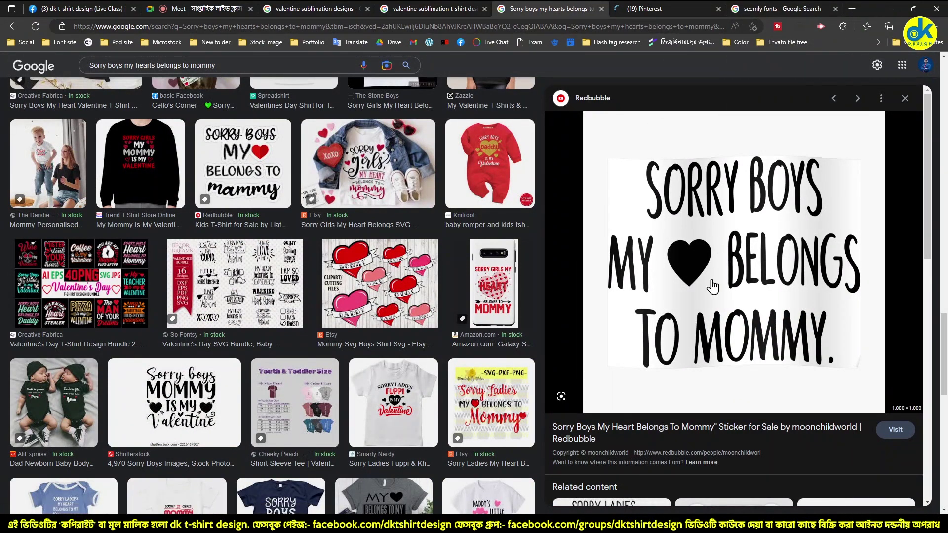
left_click(742, 10)
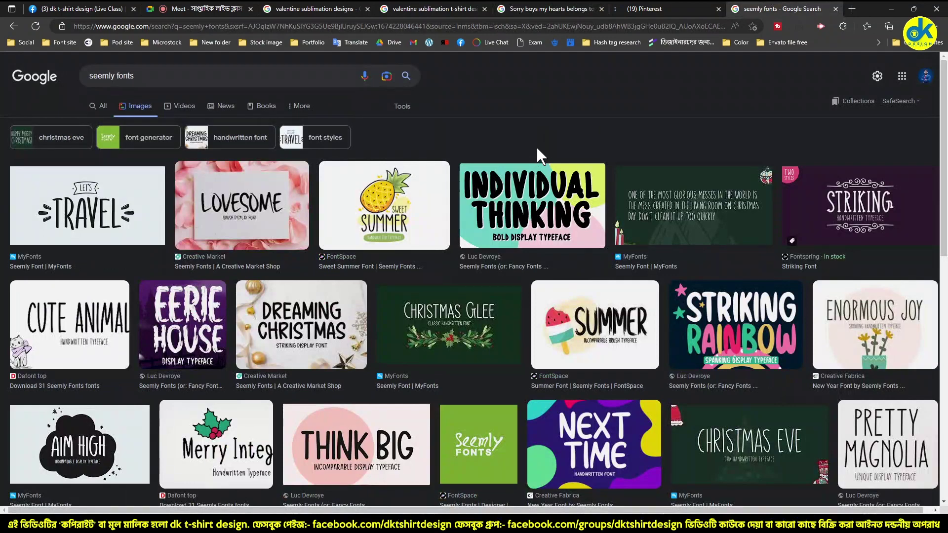
left_click(89, 229)
left_click(907, 97)
scroll(594, 341, "down", 3)
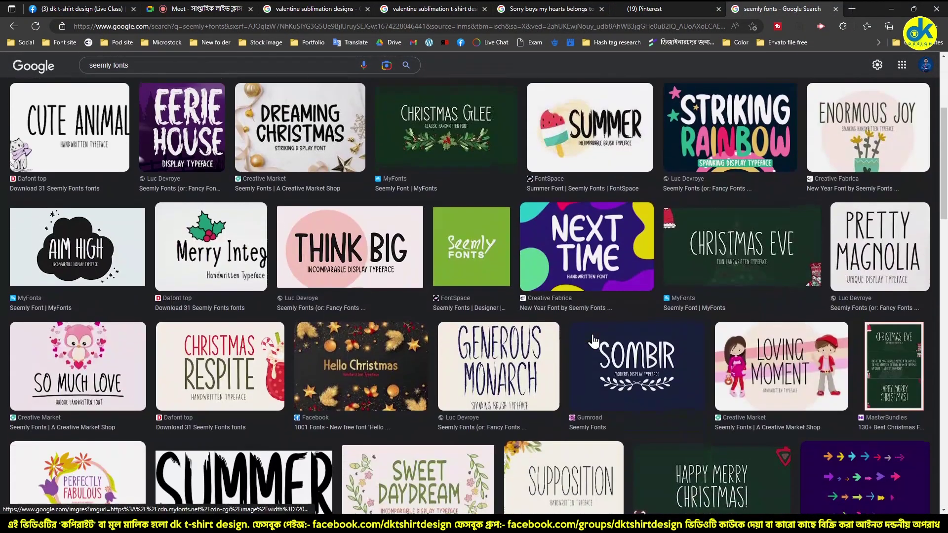
scroll(594, 341, "down", 2)
left_click(349, 148)
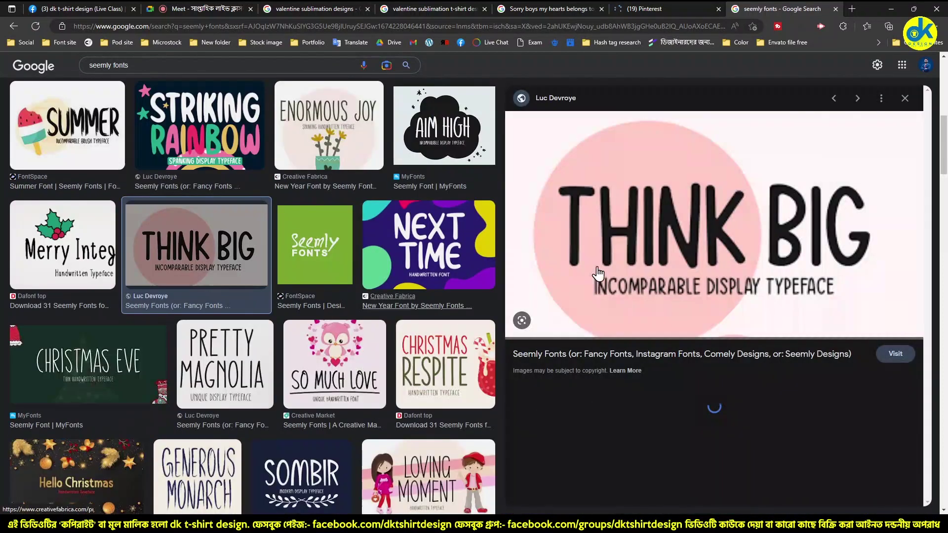
left_click(656, 15)
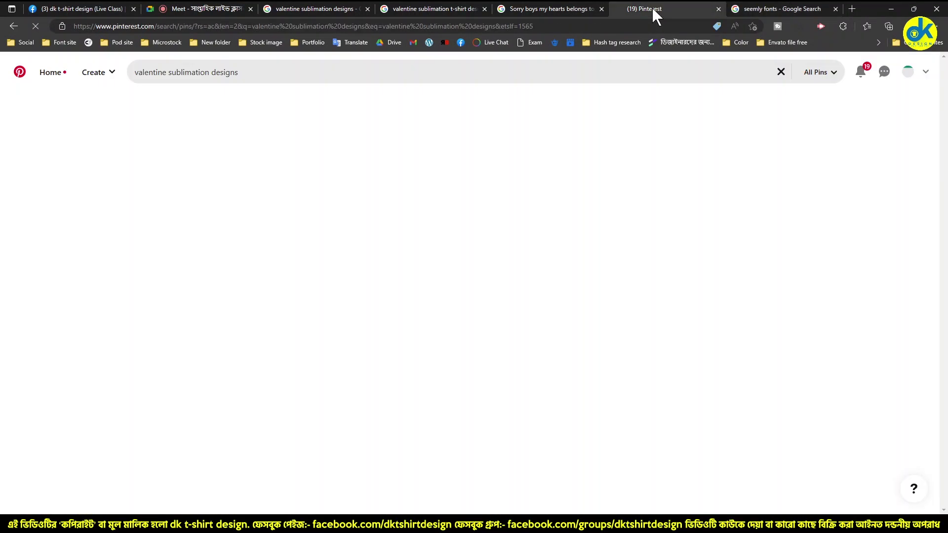
left_click(523, 9)
scroll(812, 314, "down", 3)
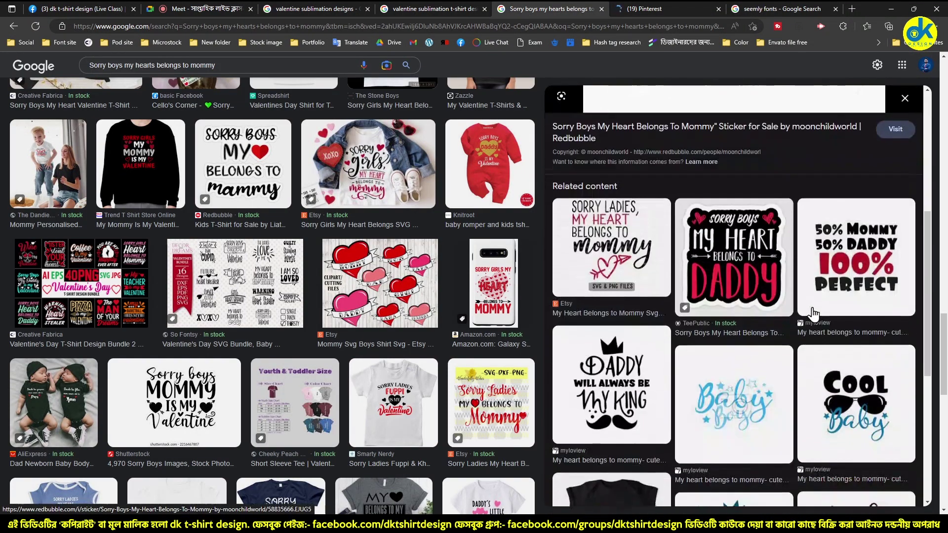
scroll(812, 314, "up", 3)
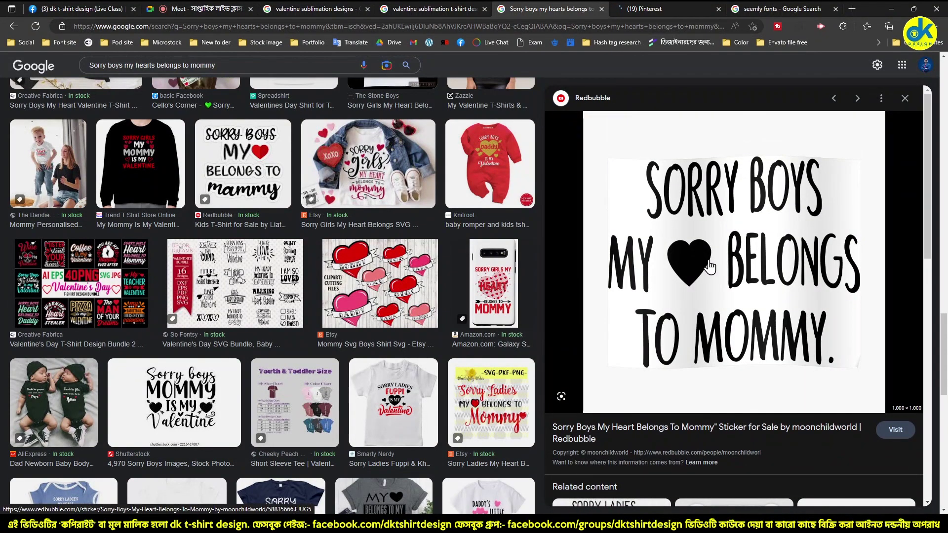
scroll(446, 282, "up", 2)
scroll(445, 284, "up", 2)
Step: Scroll back up the results and preview the Etsy 'Sorry Girls' mommy shirt design
scroll(447, 291, "up", 4)
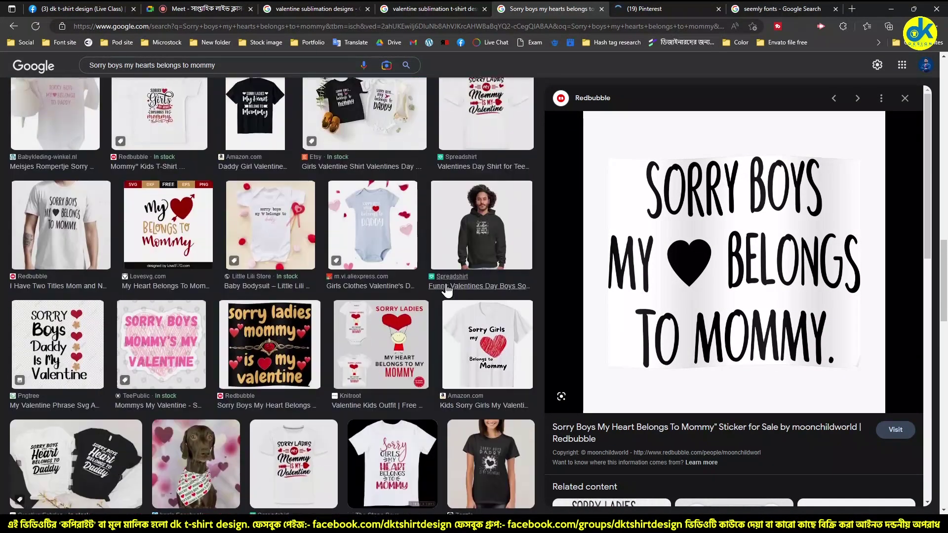
scroll(446, 292, "up", 1)
scroll(447, 292, "up", 4)
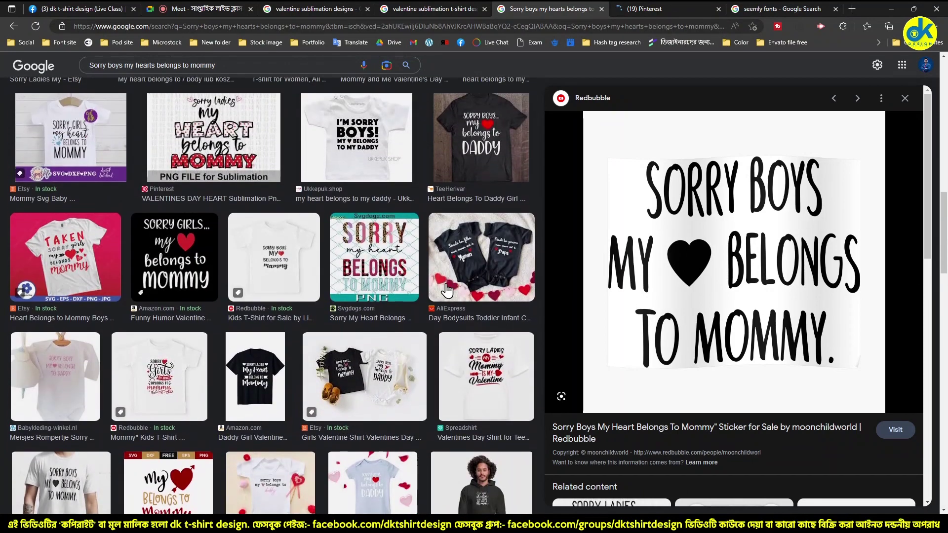
scroll(447, 291, "up", 2)
scroll(435, 296, "up", 1)
scroll(296, 327, "up", 2)
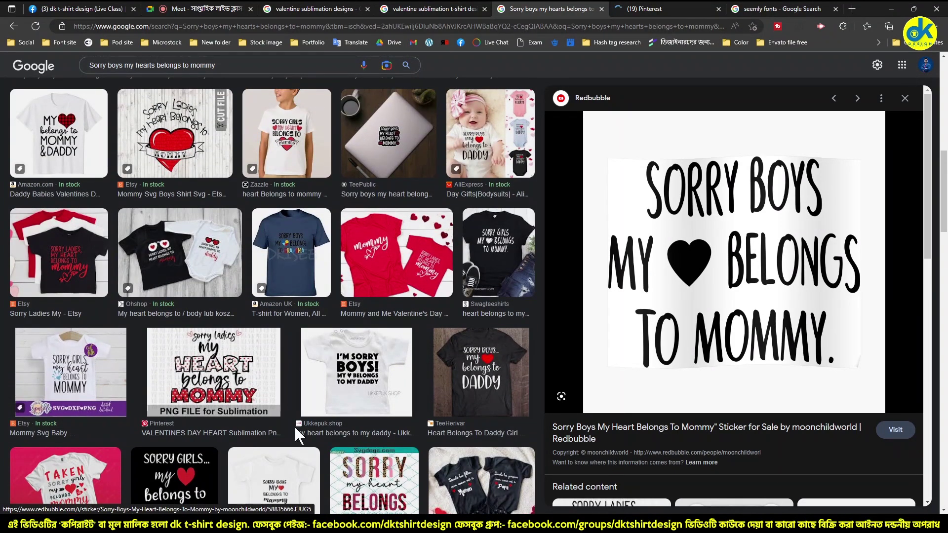
left_click(45, 395)
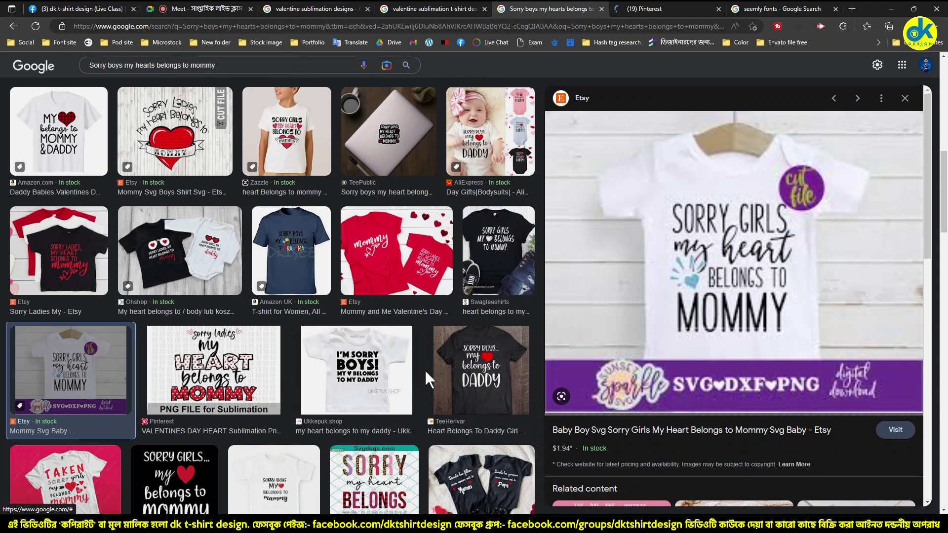
Step: Preview the 'Sorry boys Mommy is my Valentine' design, then close the preview panel
scroll(424, 371, "down", 3)
scroll(427, 378, "down", 4)
scroll(427, 380, "down", 5)
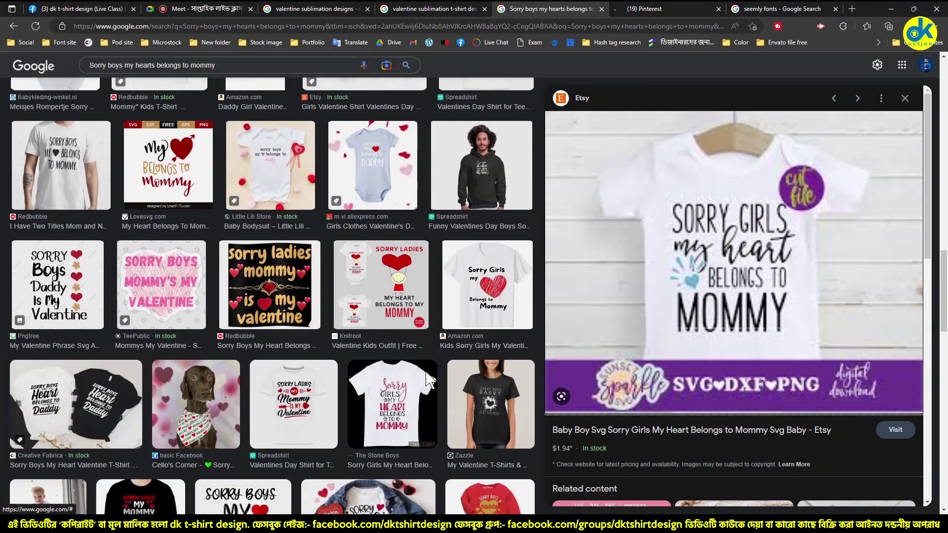
scroll(427, 380, "down", 5)
scroll(427, 379, "down", 5)
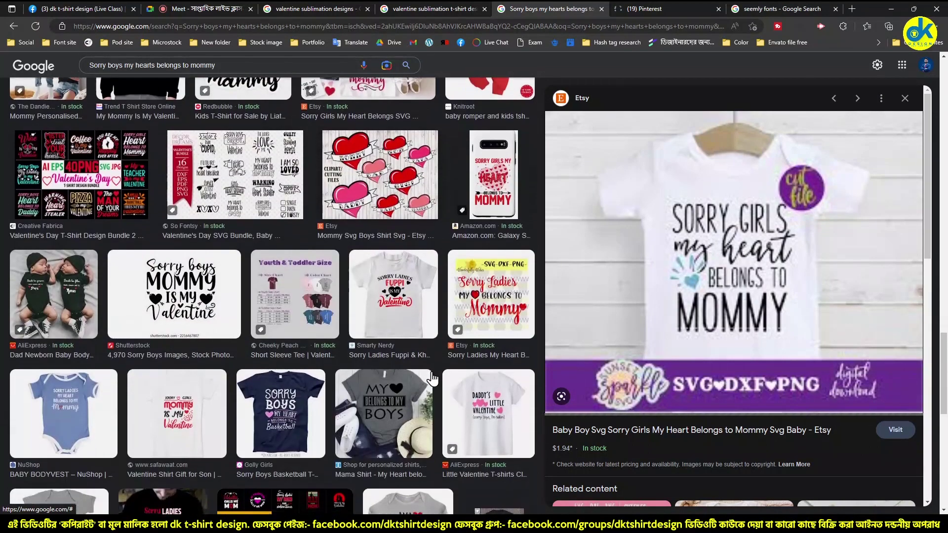
left_click(184, 291)
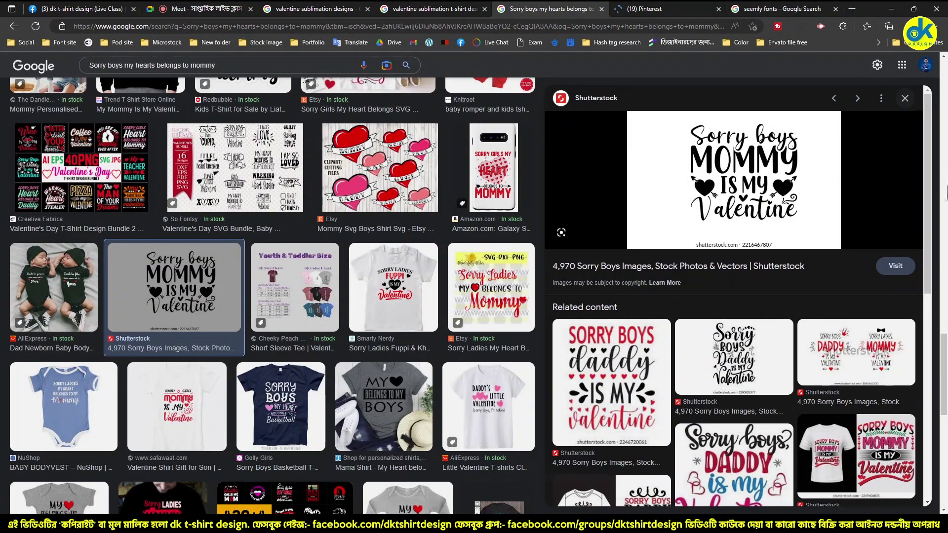
left_click(905, 98)
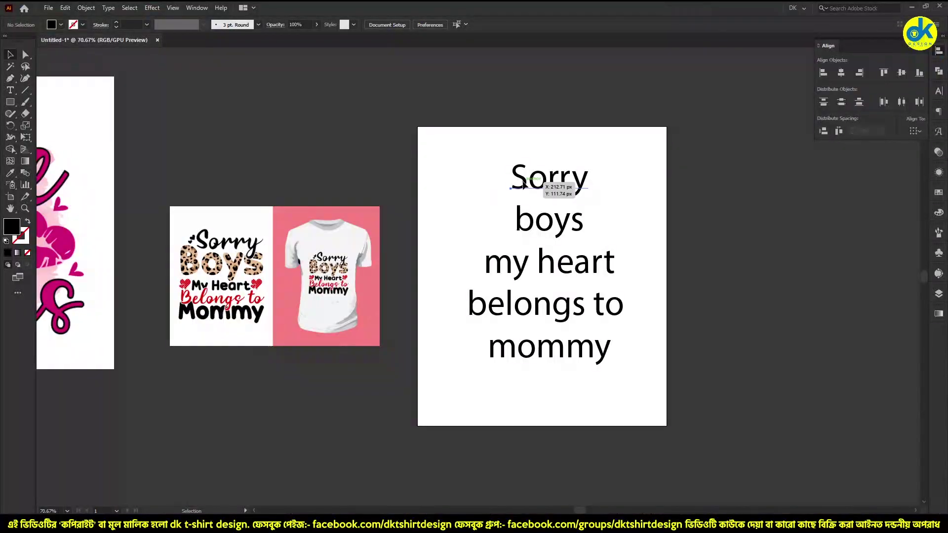
Step: Set the whole slogan block to All Caps in the Character panel
left_click_drag(454, 127, 562, 214)
left_click(841, 73)
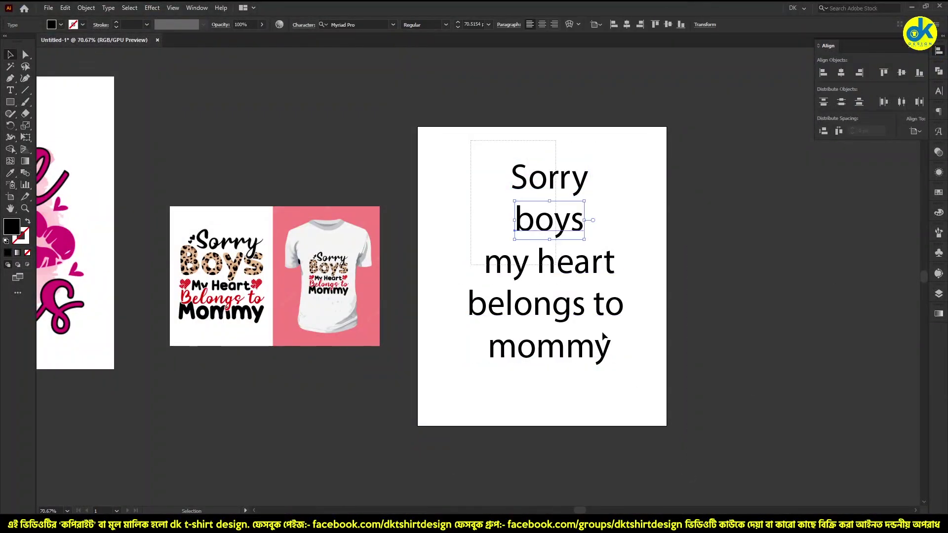
left_click(939, 94)
left_click(821, 187)
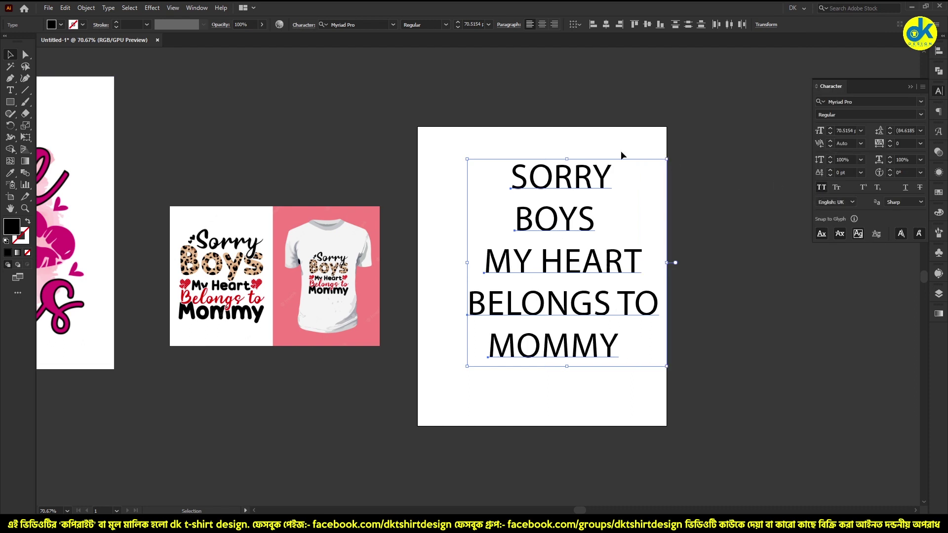
Step: Centre the text block horizontally on the artboard using Align To Artboard
left_click(939, 69)
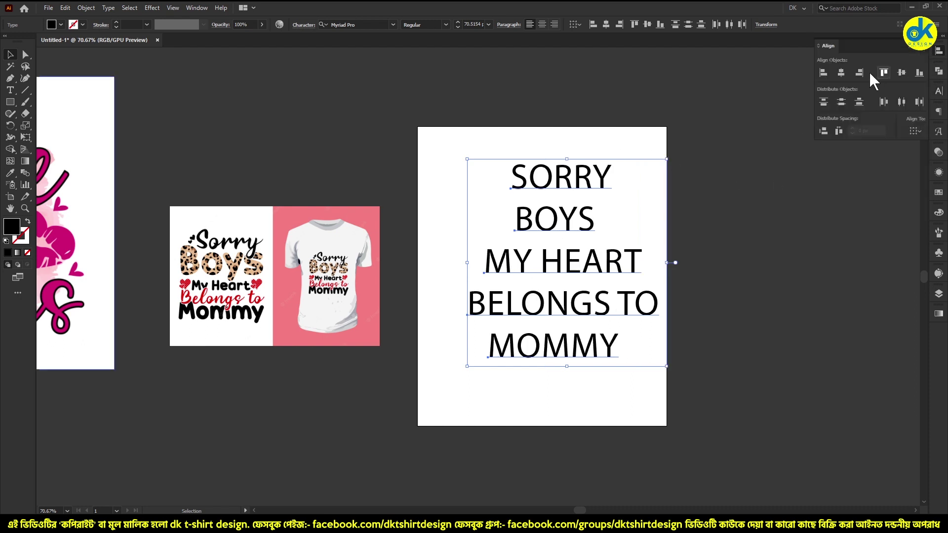
left_click(843, 73)
left_click(574, 132)
left_click_drag(574, 132, 716, 440)
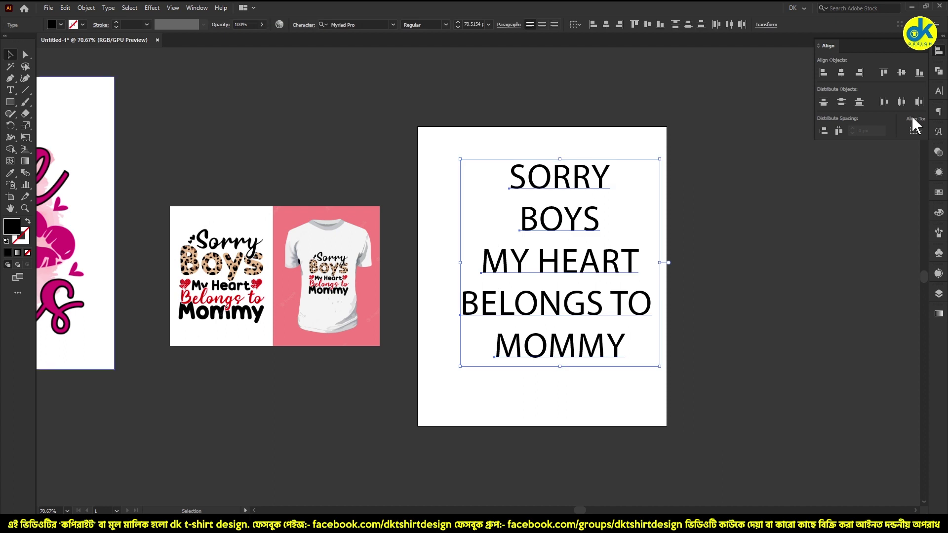
left_click(898, 164)
left_click(841, 73)
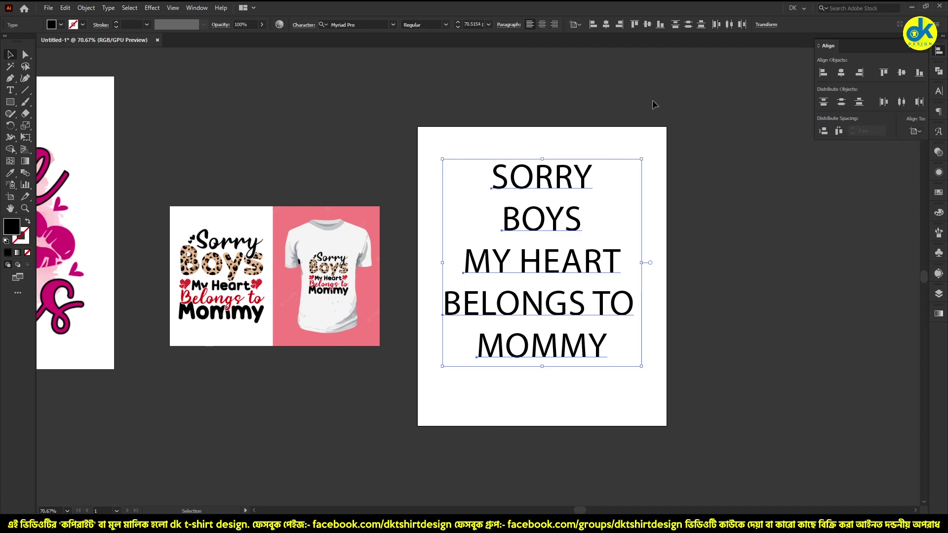
left_click(599, 128)
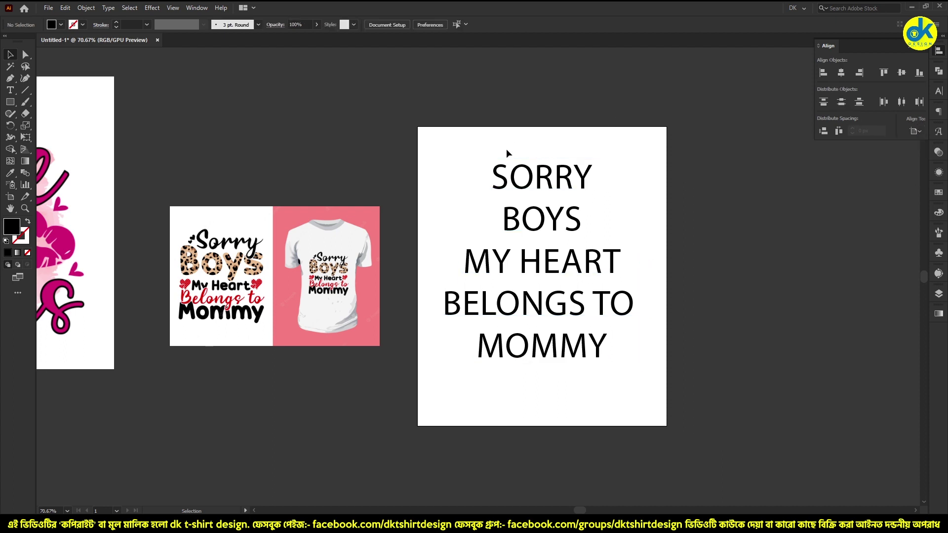
Step: Select the BOYS, MY HEART and MOMMY lines together
left_click(531, 161)
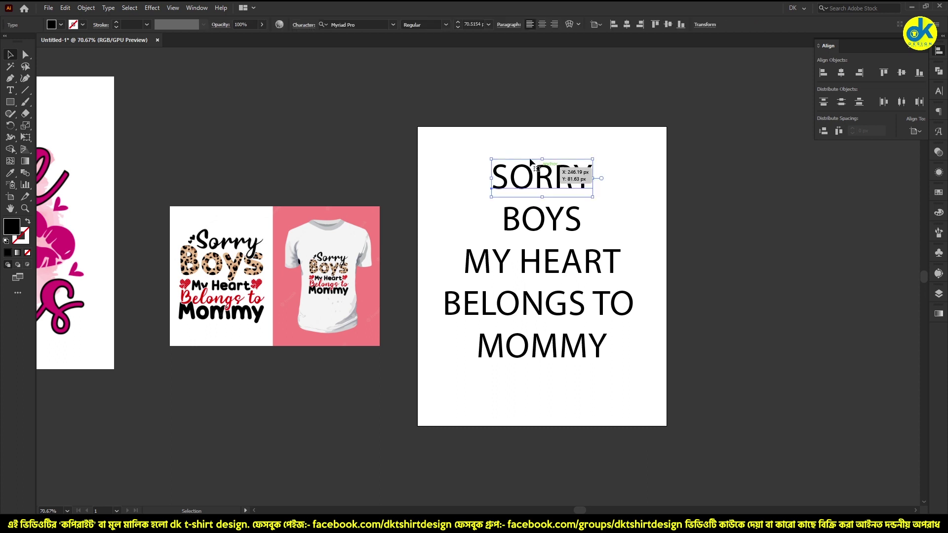
left_click(556, 117)
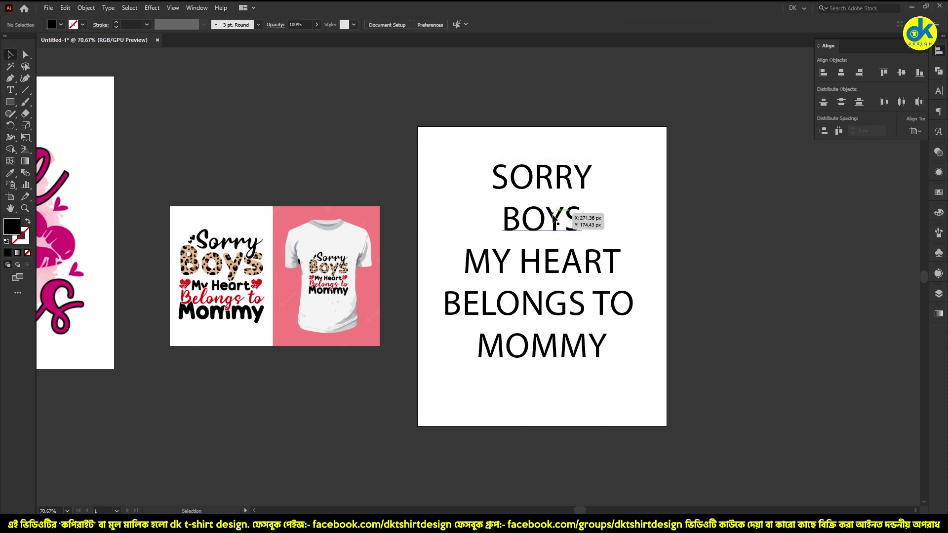
left_click(553, 218)
left_click(739, 270)
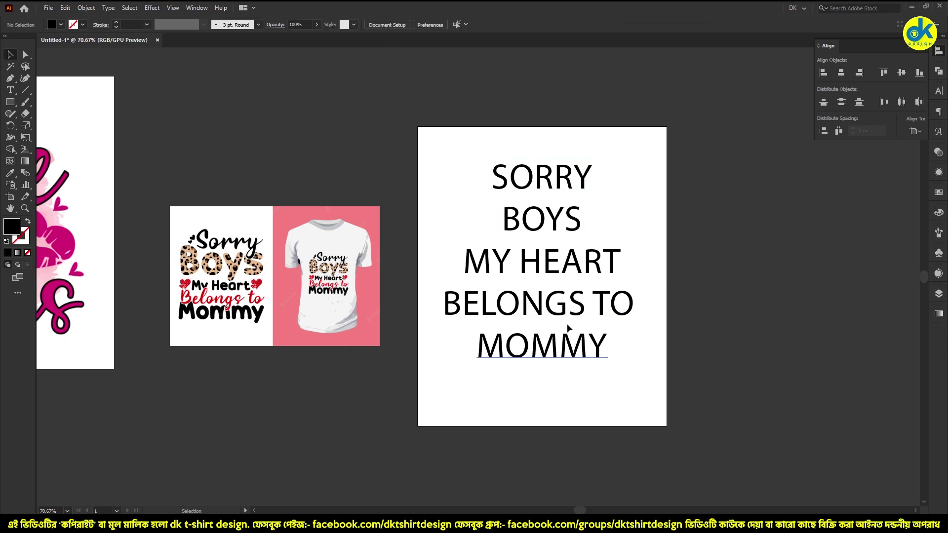
left_click(548, 277)
left_click(689, 278)
left_click(543, 180)
left_click(576, 214)
left_click(560, 230)
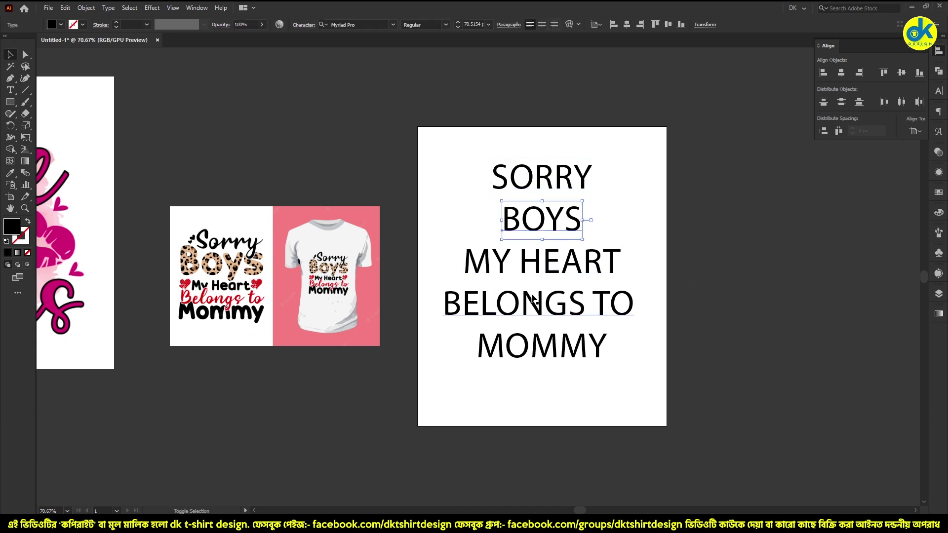
left_click(556, 270, "shift")
left_click(558, 340, "shift")
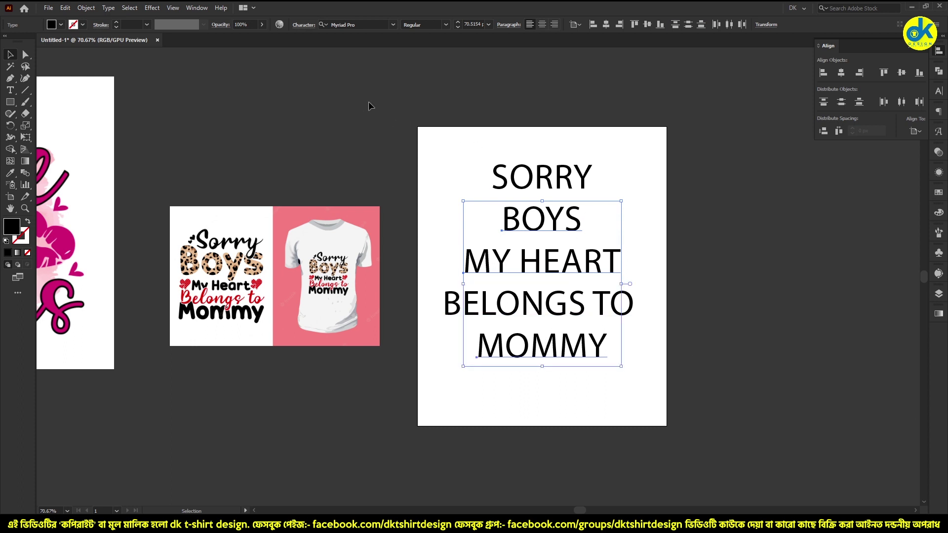
Step: Set SORRY and BELONGS TO in the Anydore script font with All Caps turned off
left_click(359, 26)
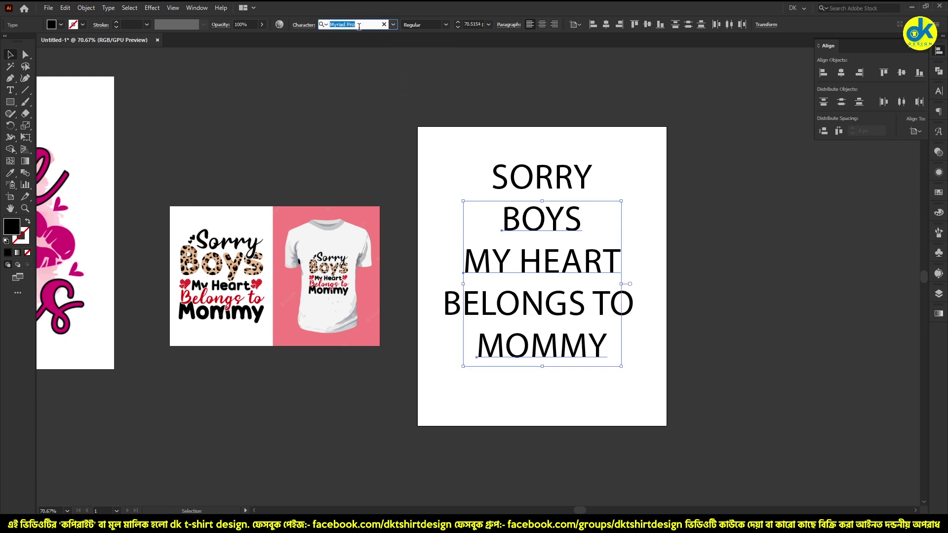
type("ro")
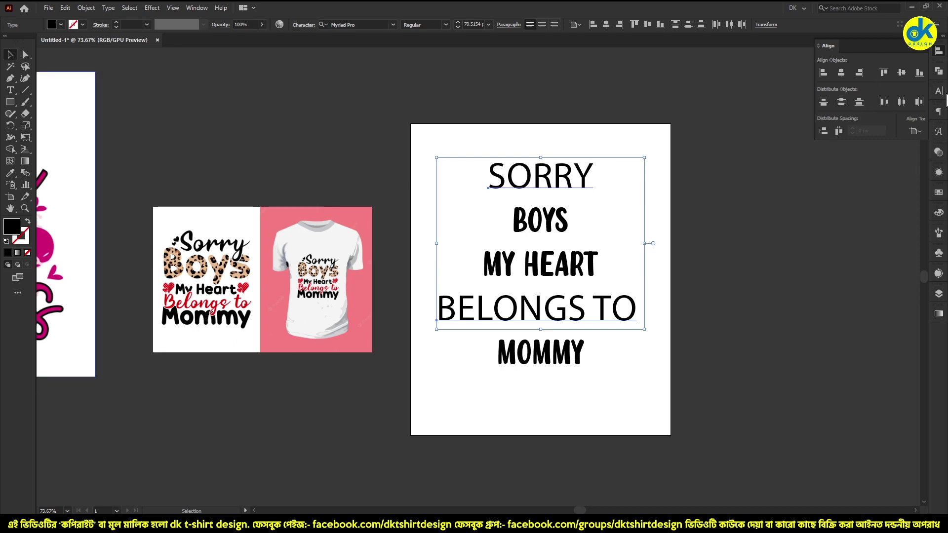
left_click(364, 25)
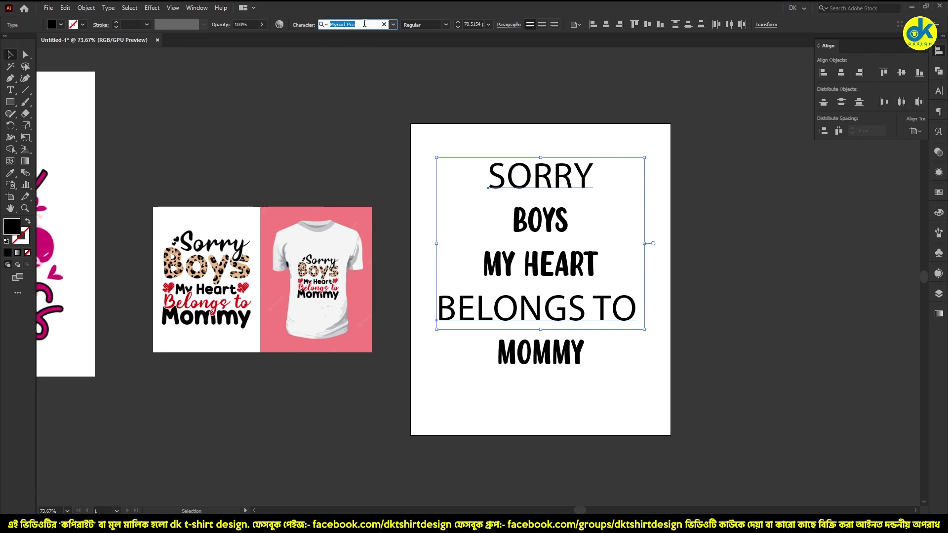
type("any")
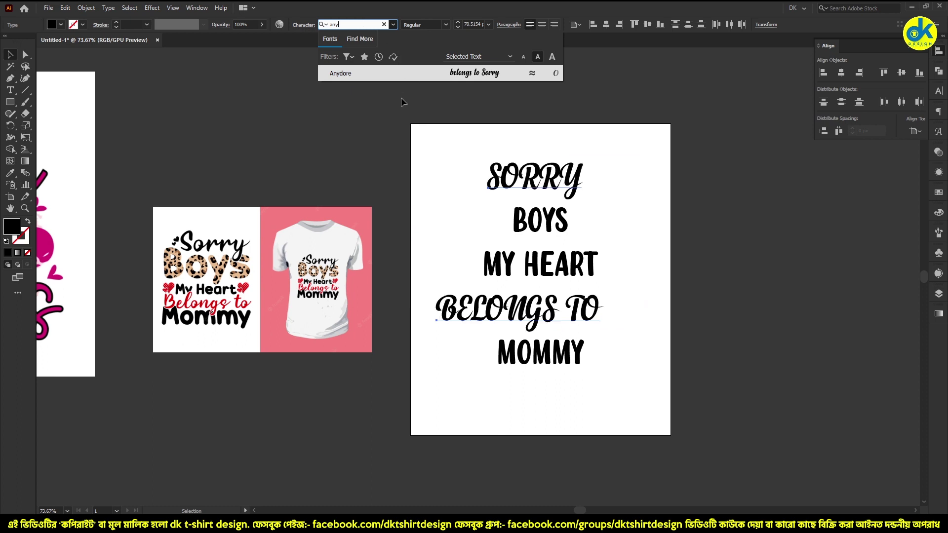
left_click(379, 75)
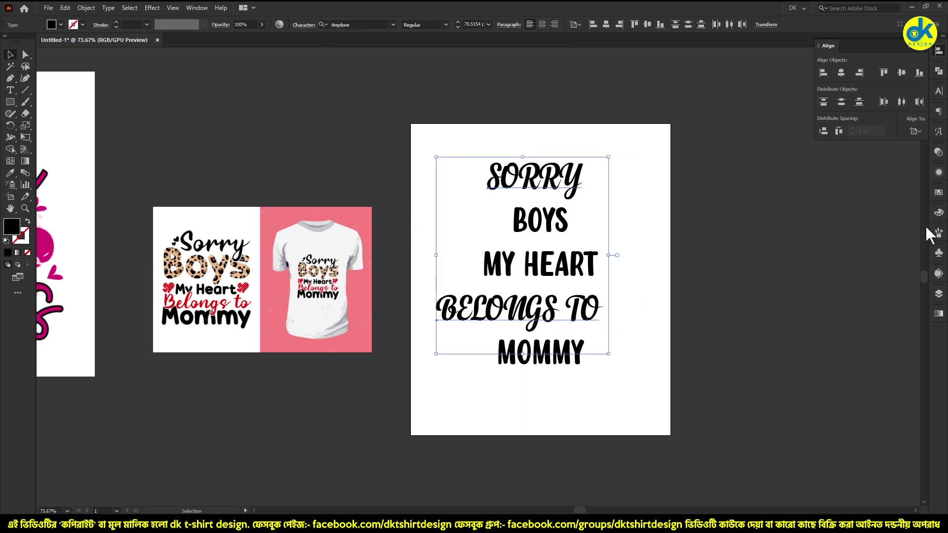
left_click(938, 91)
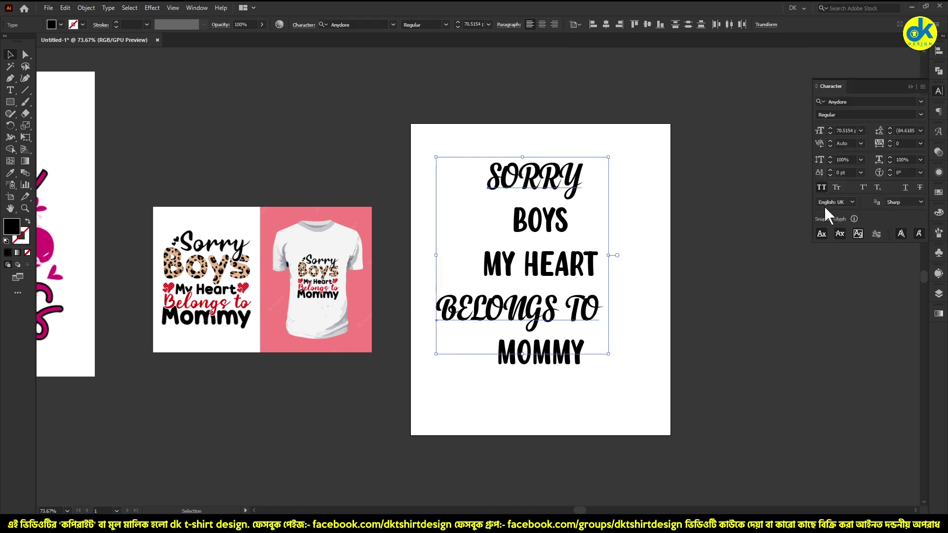
left_click(821, 187)
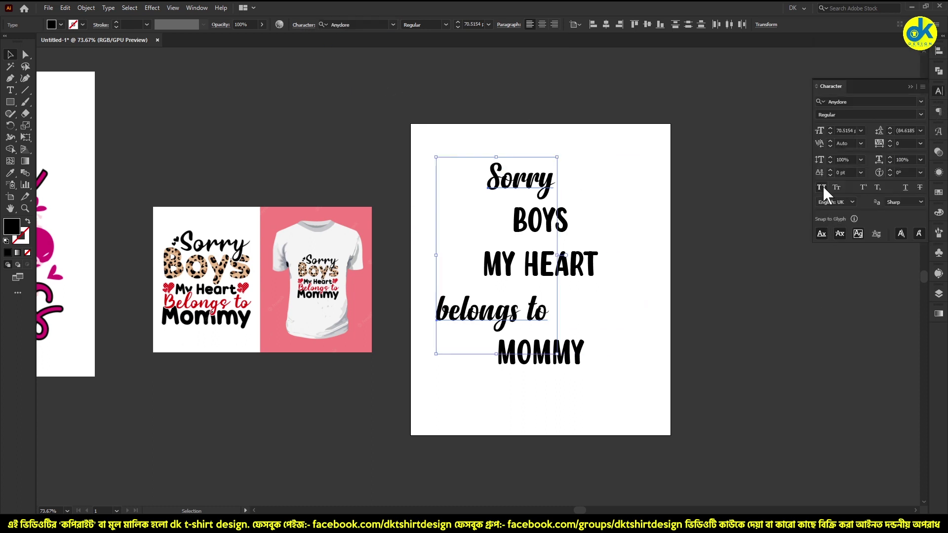
Step: Re-centre all five slogan lines horizontally with Horizontal Align Center
left_click(754, 169)
scroll(595, 244, "up", 1)
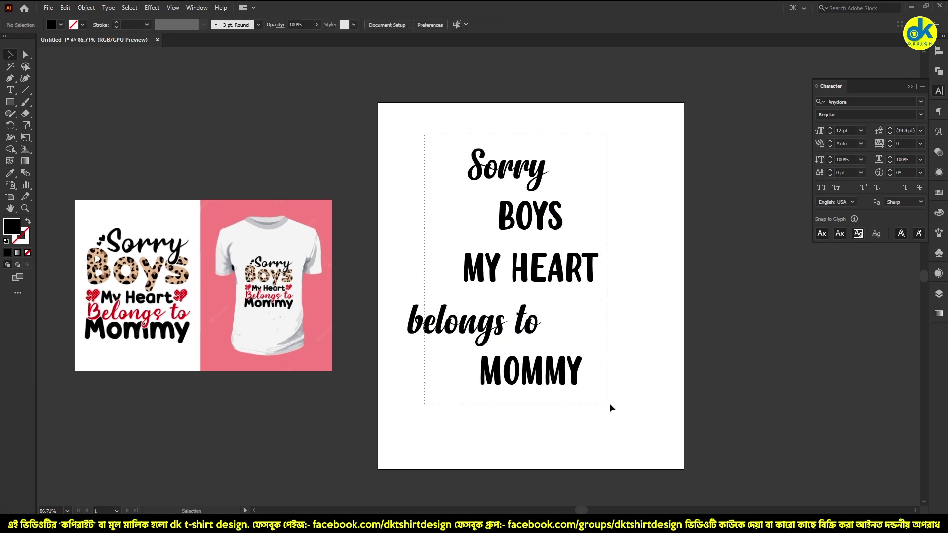
left_click_drag(609, 404, 611, 405)
left_click(940, 51)
left_click(841, 73)
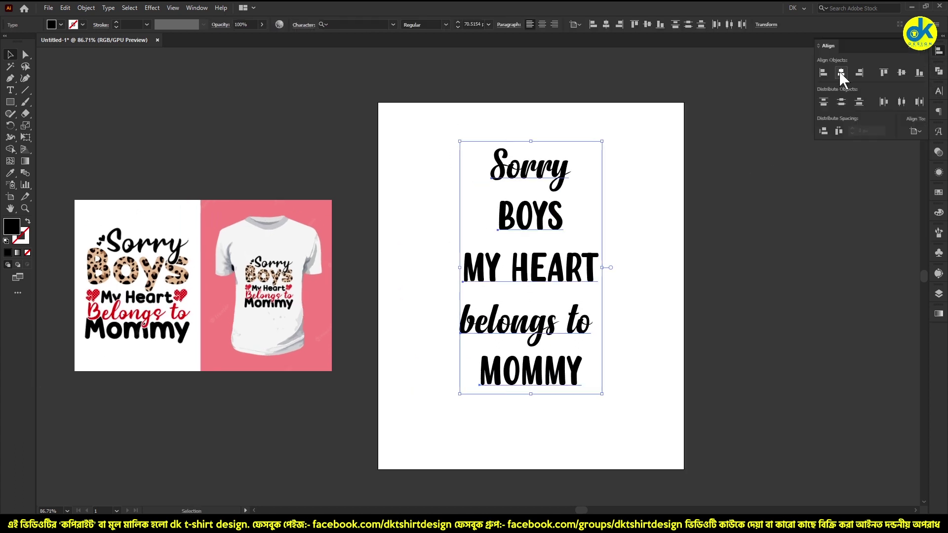
left_click(711, 114)
scroll(647, 152, "up", 1)
Step: Apply Austin Hearts to Sorry and belongs to, and place a copy beside the artboard
left_click_drag(426, 132, 612, 445)
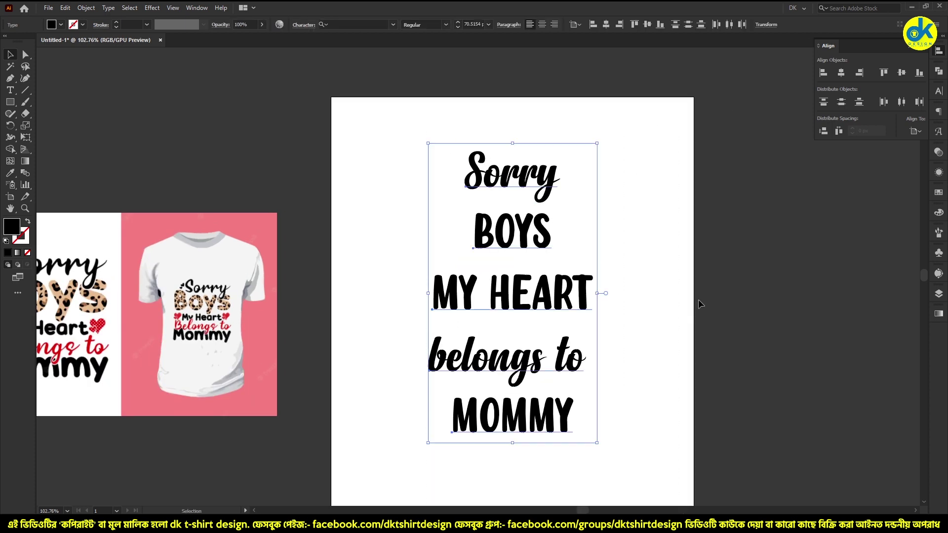
left_click(642, 469)
left_click(493, 183)
left_click(516, 368, "shift")
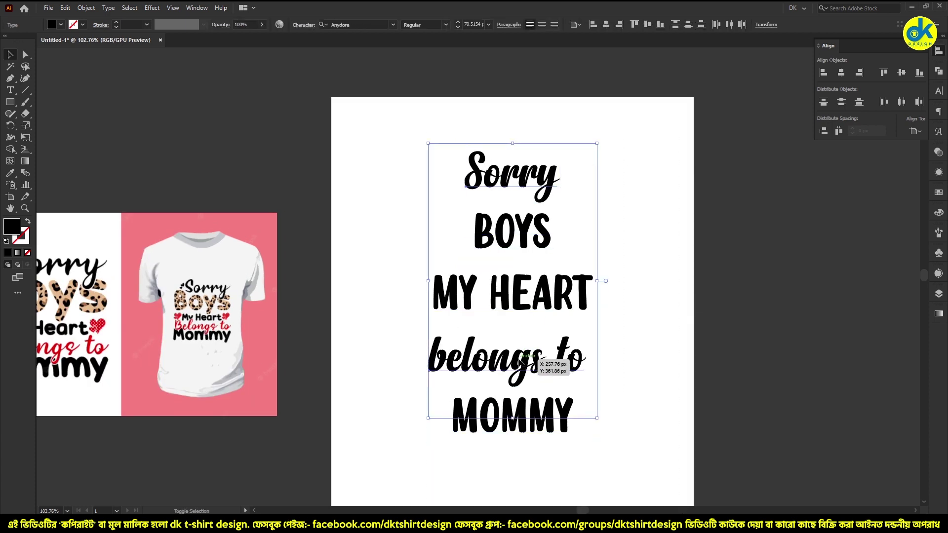
left_click(939, 91)
left_click(920, 101)
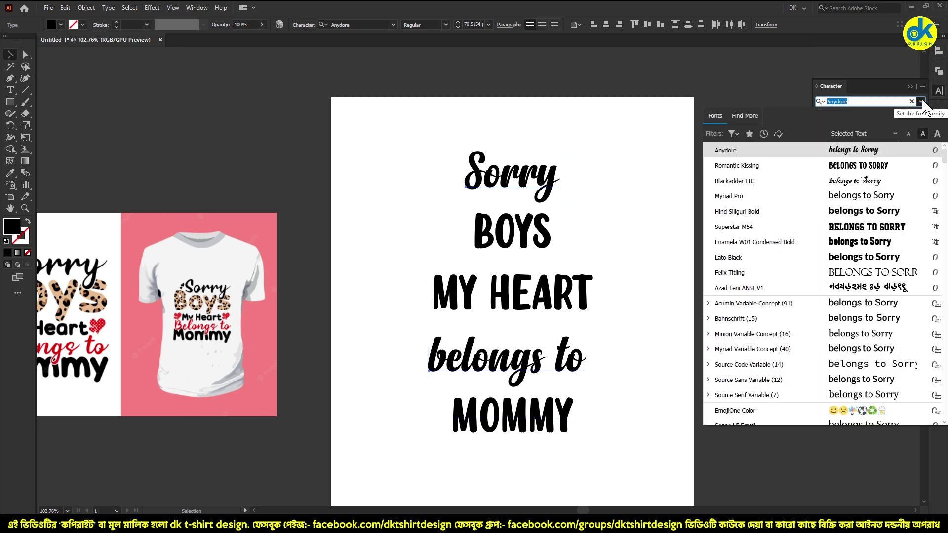
type("hea")
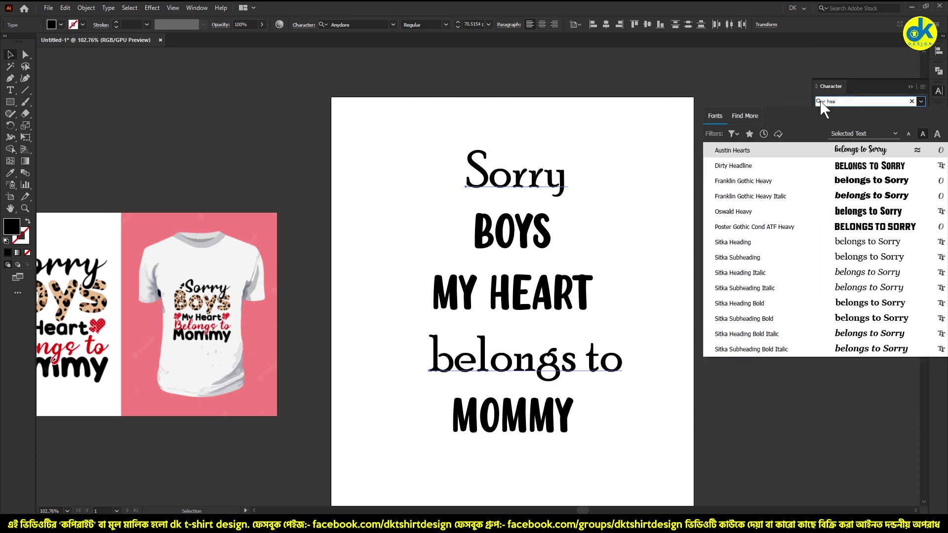
left_click(756, 150)
left_click_drag(536, 175, 511, 185)
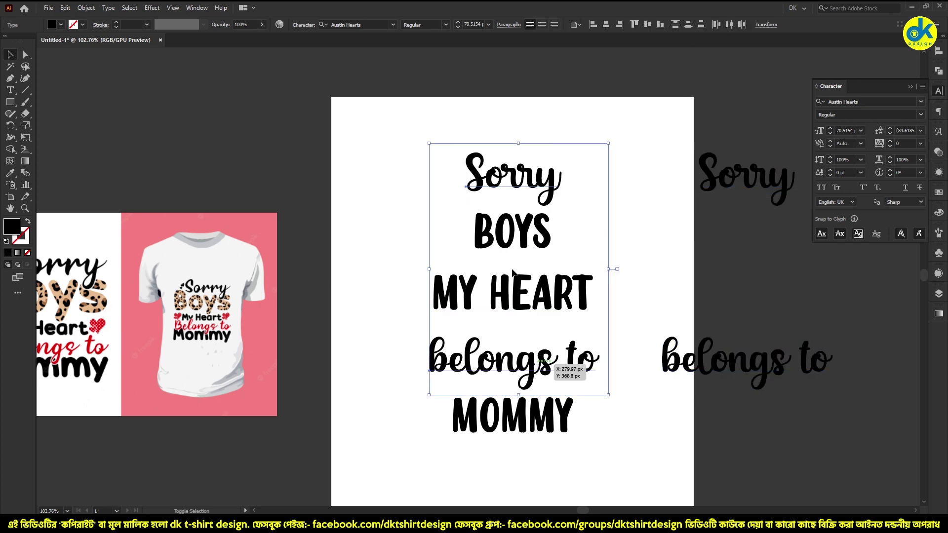
Step: Restore Anydore on the original lines and move the Austin Hearts copies closer to the artboard
left_click(366, 23)
type("an")
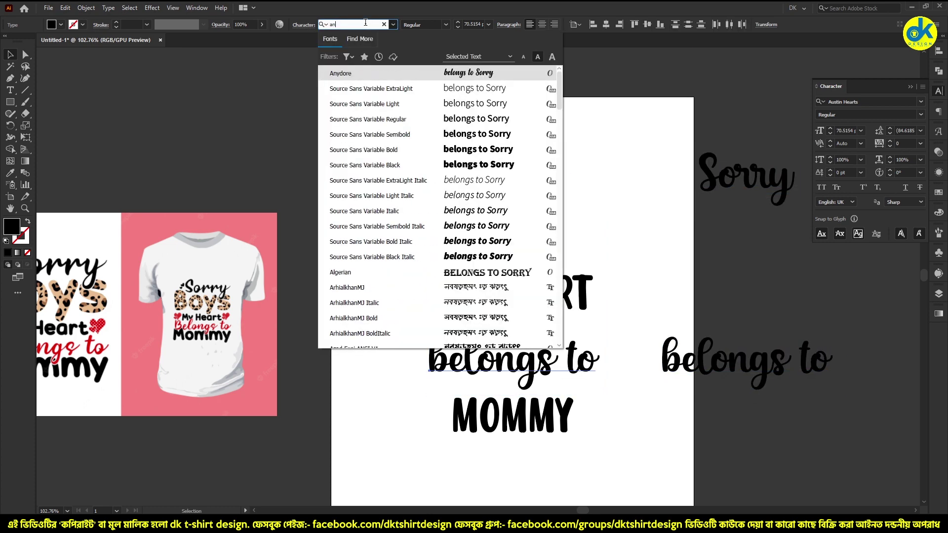
type("y")
left_click(377, 74)
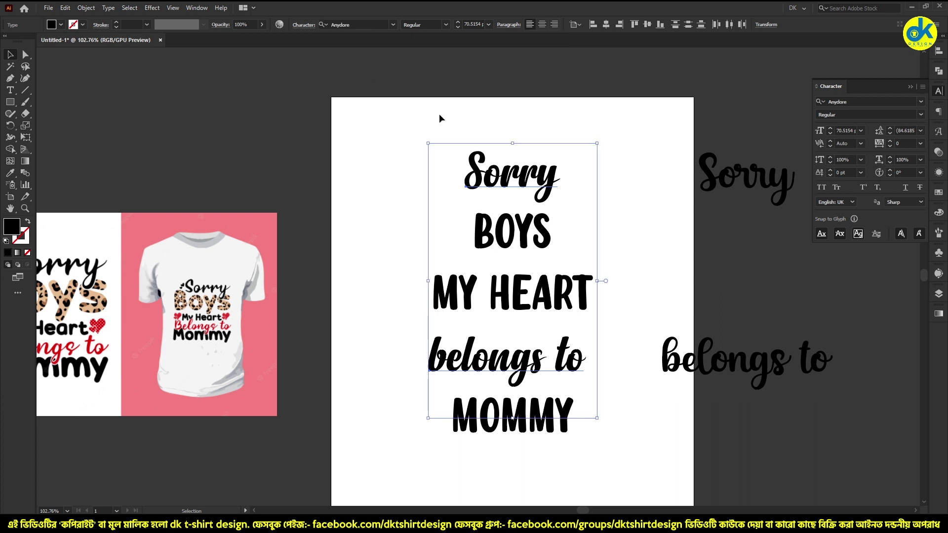
scroll(442, 116, "up", 2)
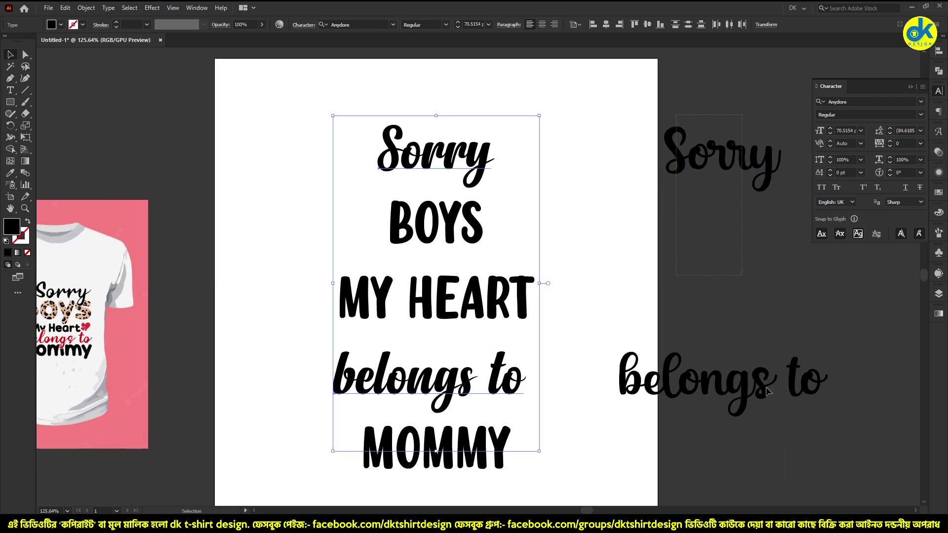
left_click_drag(727, 393, 670, 395)
left_click(749, 343)
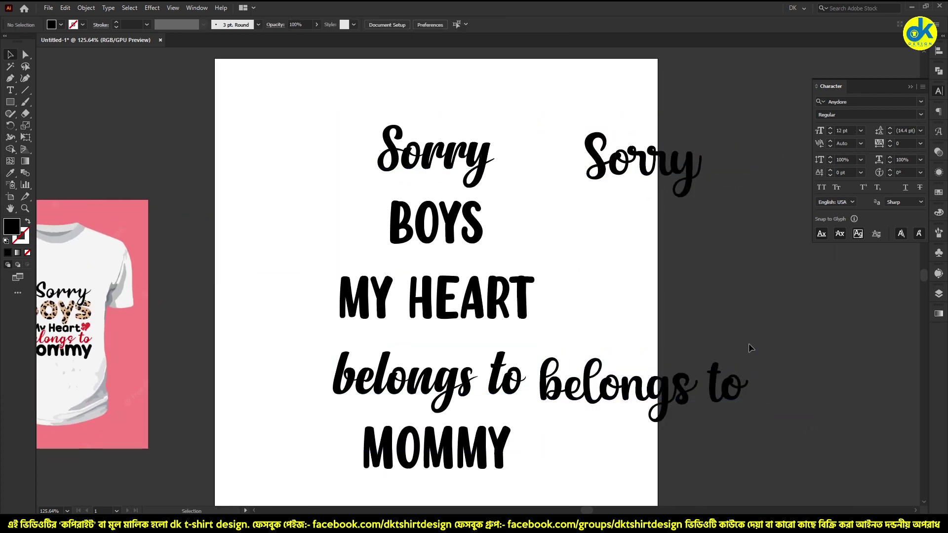
scroll(748, 342, "up", 1)
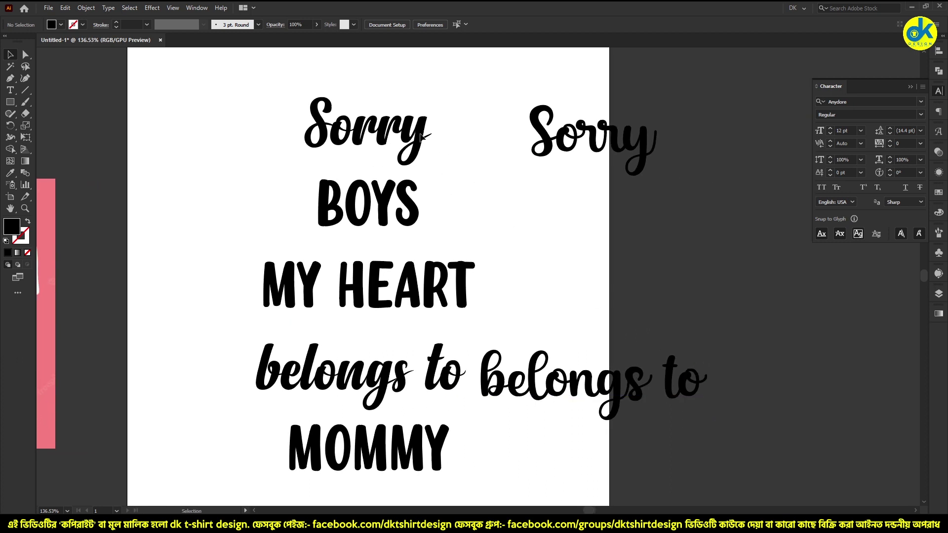
Step: Replace the original Sorry with the Austin Hearts version above BOYS, with belongs to between MY HEART and MOMMY
left_click(388, 127)
left_click_drag(592, 139, 571, 141)
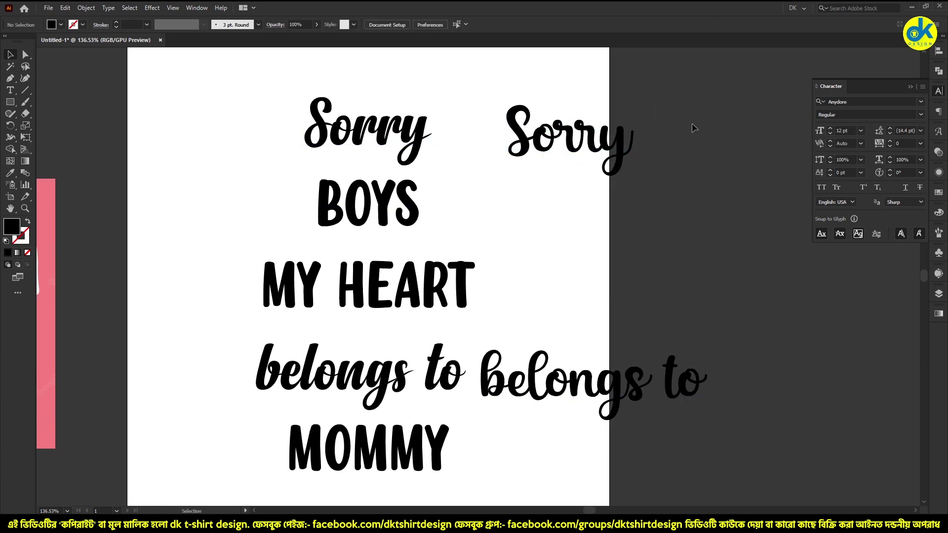
left_click(669, 145)
left_click(629, 383)
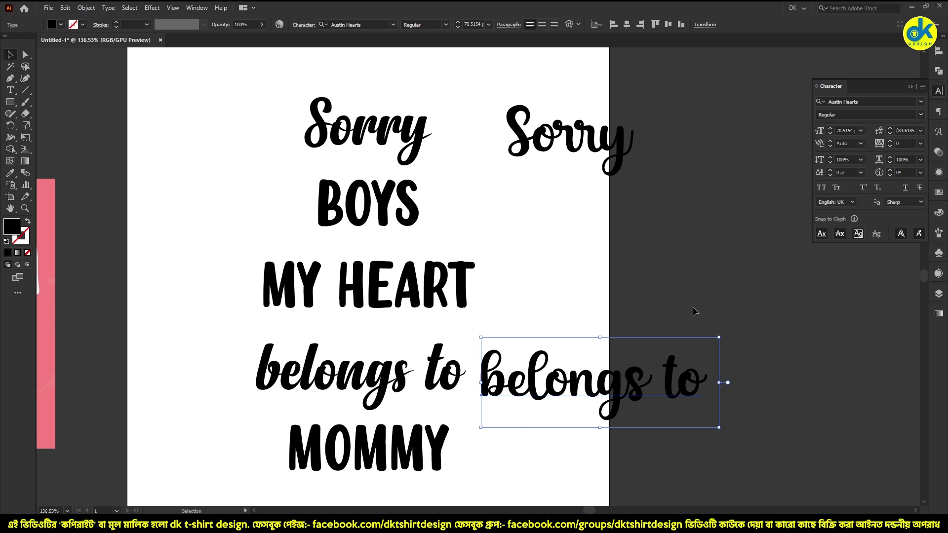
left_click(699, 296)
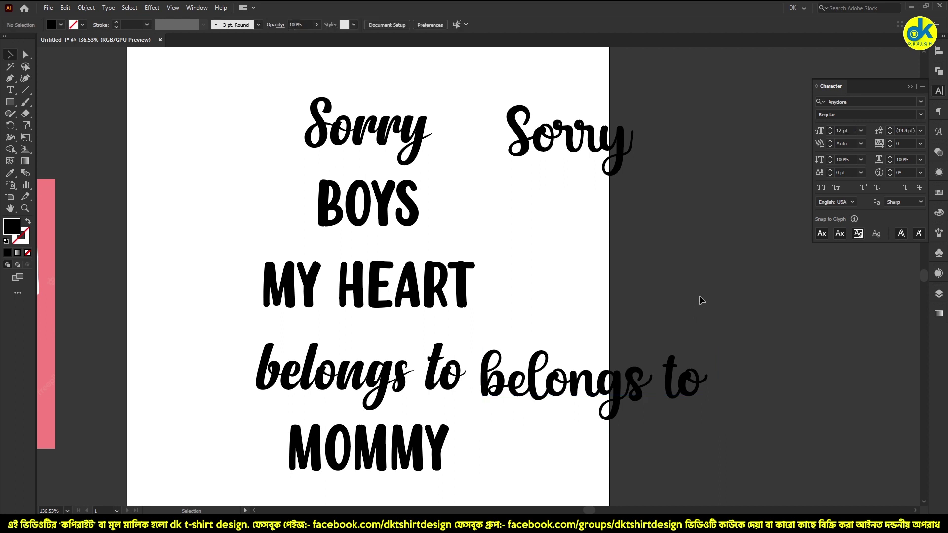
left_click(402, 131)
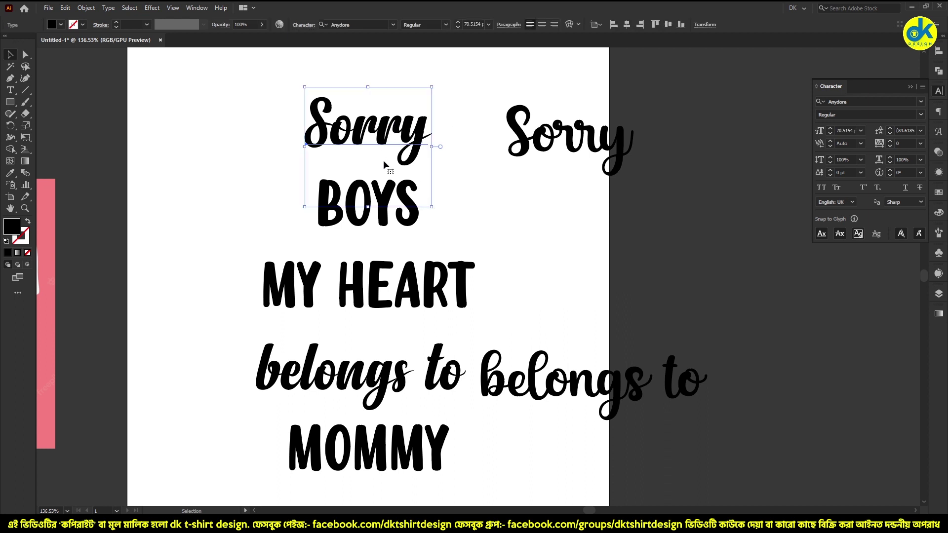
key("Delete")
left_click(360, 376)
left_click_drag(414, 130, 342, 139)
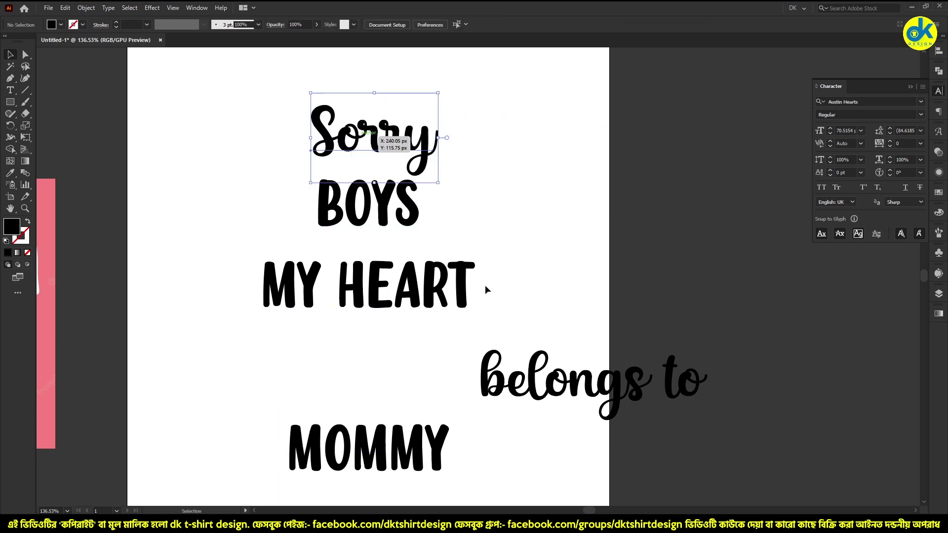
left_click_drag(509, 385, 295, 356)
Step: Duplicate the finished layout onto the pasteboard and convert the artboard text to outlines
left_click_drag(242, 120, 515, 486)
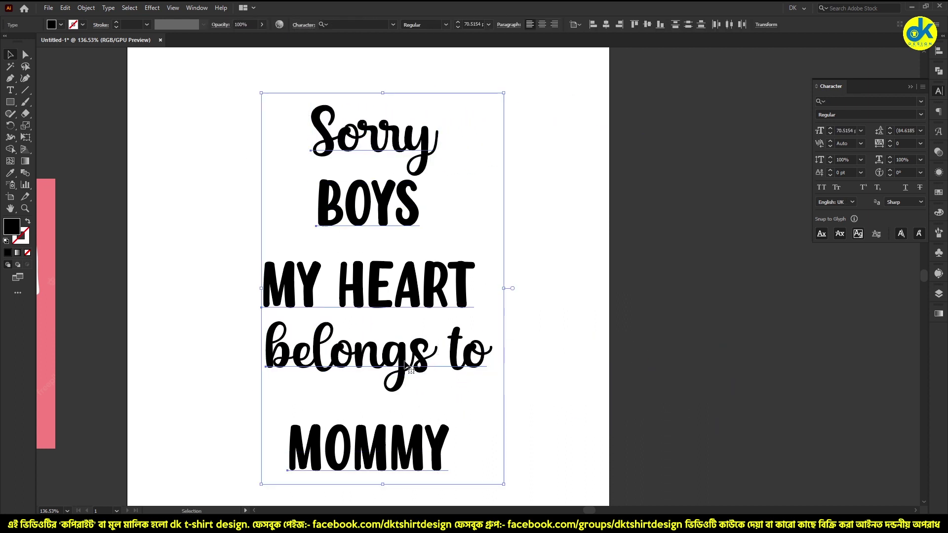
left_click_drag(403, 297, 772, 296)
left_click_drag(248, 136, 498, 474)
scroll(375, 297, "down", 2)
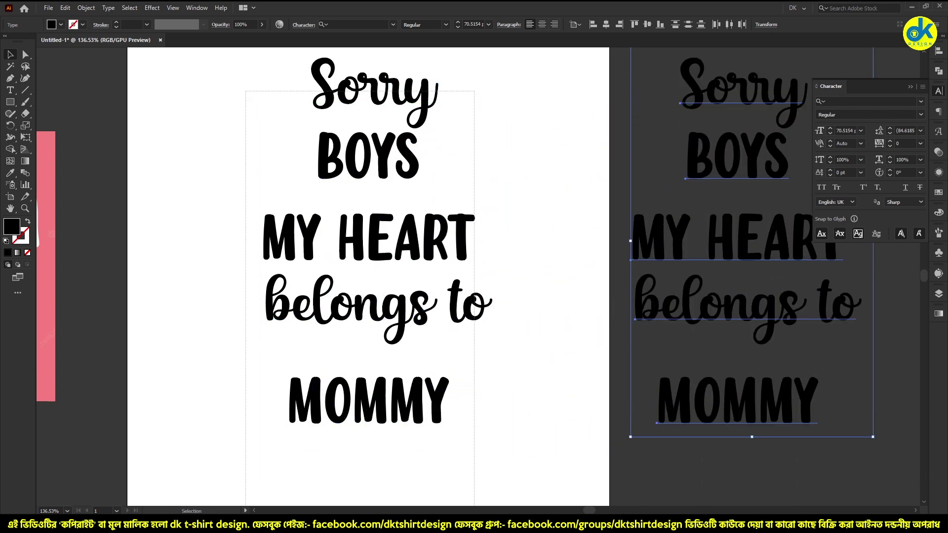
right_click(381, 256)
left_click(410, 341)
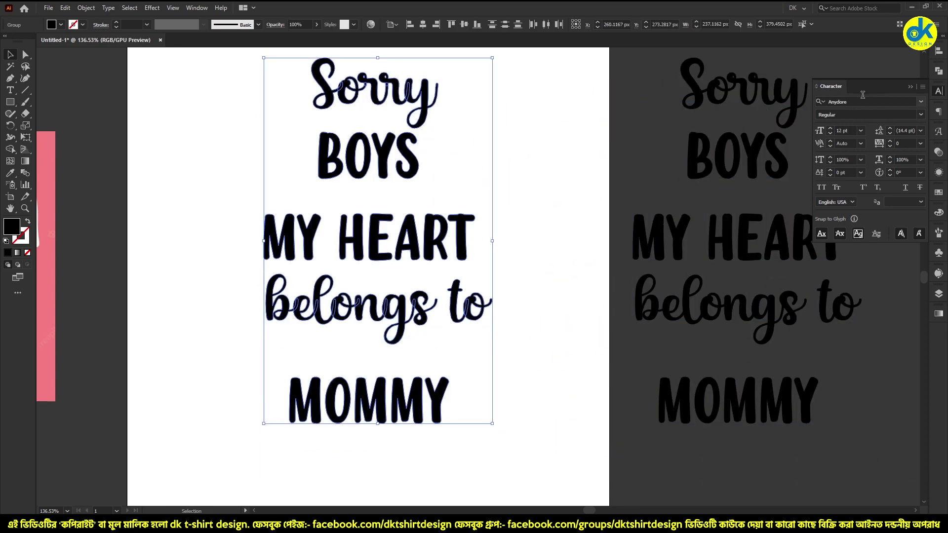
Step: Centre the outlined slogan horizontally on the artboard using Align
left_click(939, 51)
left_click(840, 72)
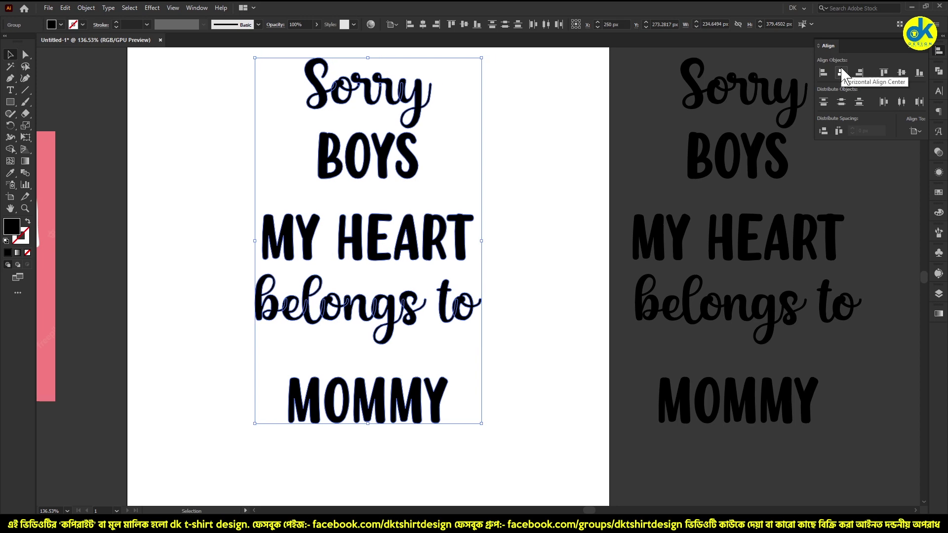
key("z")
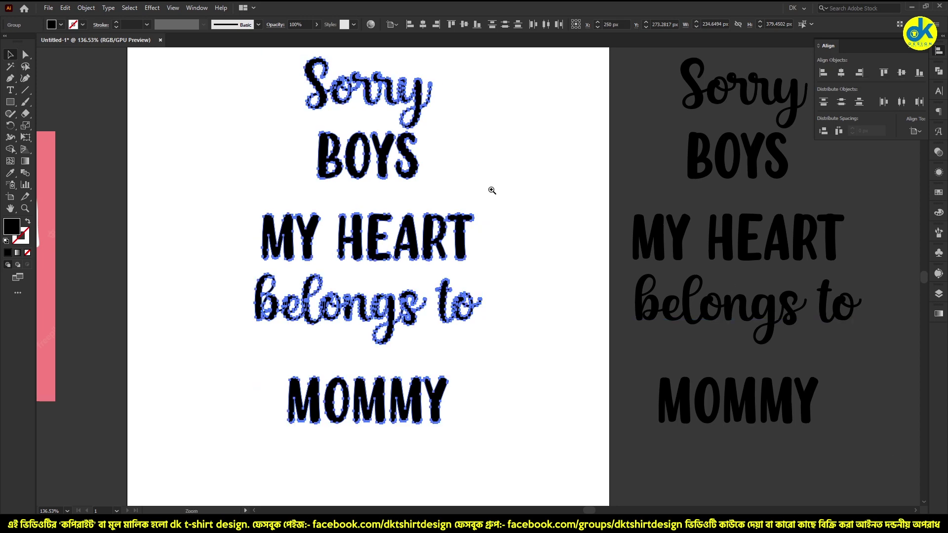
left_click(447, 181, "alt")
key("ctrl+0")
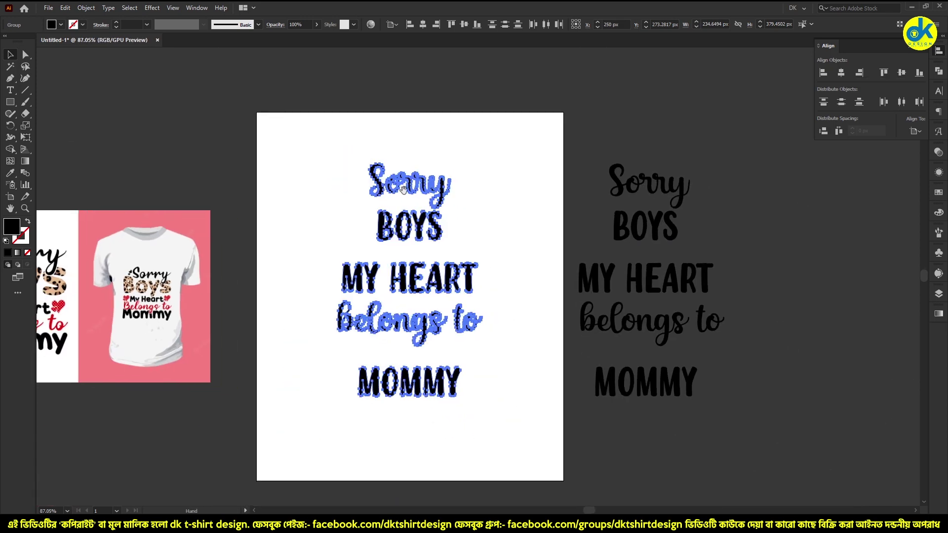
key("v")
left_click(302, 159)
Step: Stretch the slogan group toward the artboard's top and bottom edges
left_click_drag(303, 159, 479, 410)
left_click(474, 410)
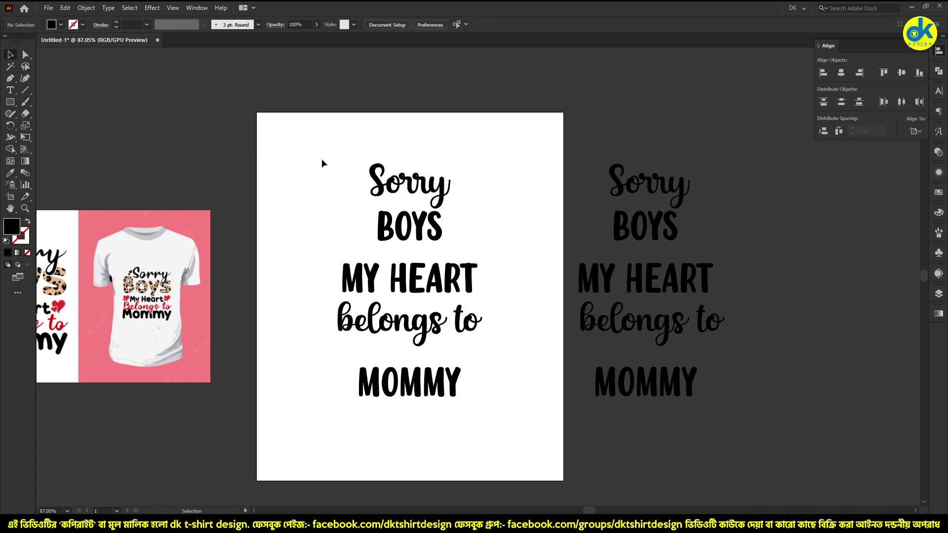
left_click_drag(322, 163, 436, 432)
left_click_drag(409, 399, 409, 450)
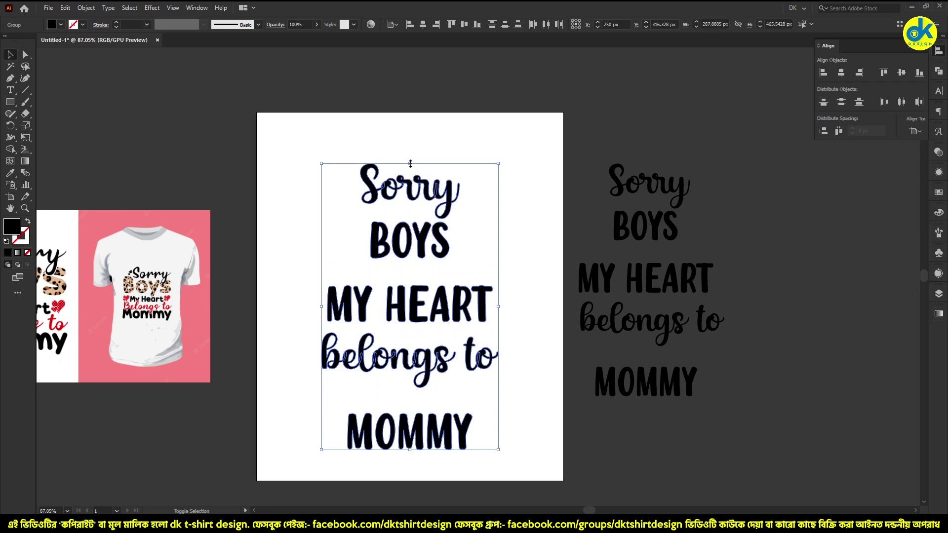
mouse_move(411, 163)
left_mouse_down()
mouse_move(410, 132)
mouse_move(410, 156)
left_mouse_up()
left_click(439, 123)
Step: Select the 'y' of Sorry and the 'o' of 'to' in the pasteboard copy
left_click(476, 163)
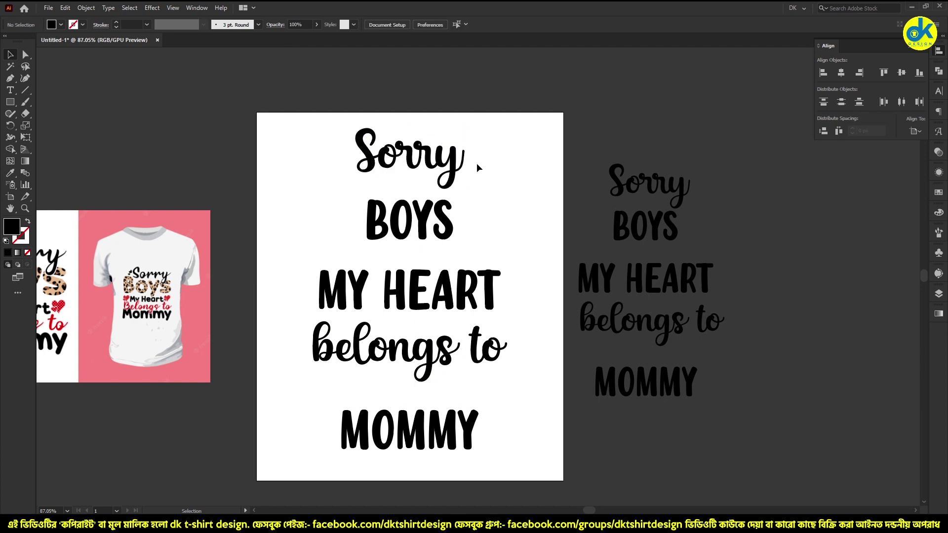
left_click(390, 158)
left_click(661, 183)
double_click(672, 184)
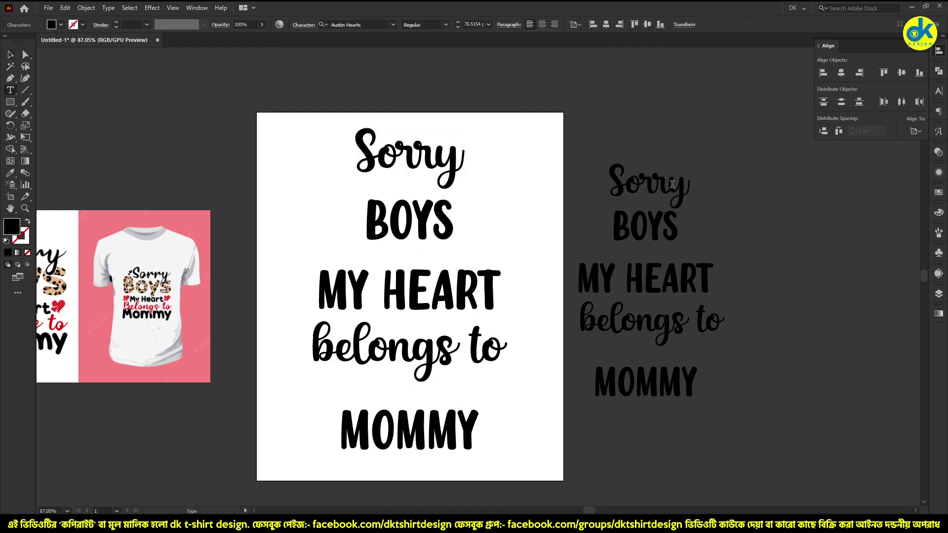
left_click_drag(672, 184, 686, 184)
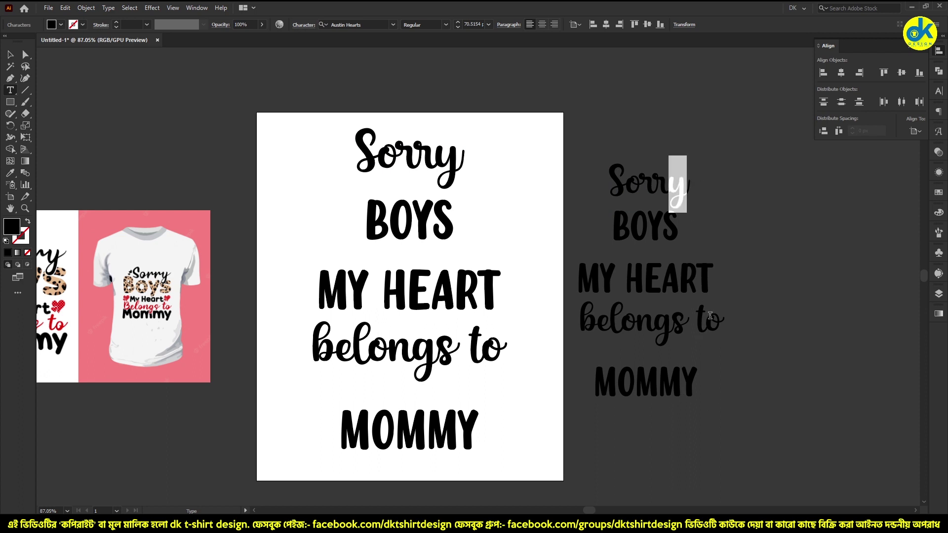
left_click_drag(707, 316, 722, 316)
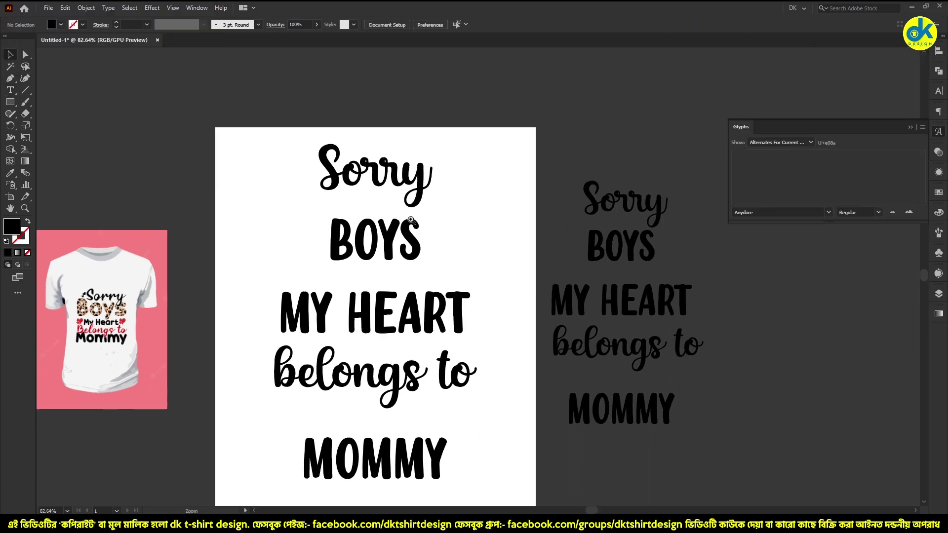
Step: Enlarge BOYS around its centre and turn on the rulers
left_click(409, 239)
left_click_drag(422, 241, 464, 246)
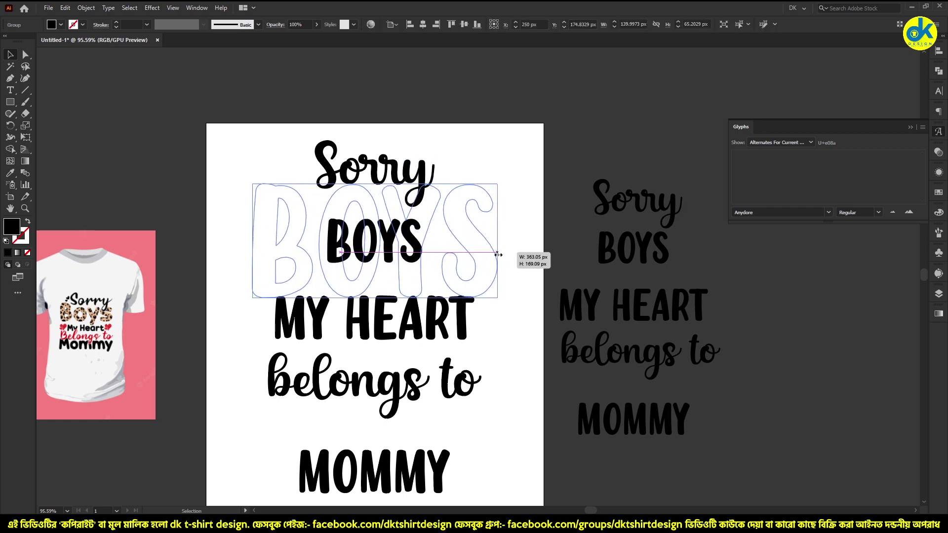
left_click(505, 203)
key("a")
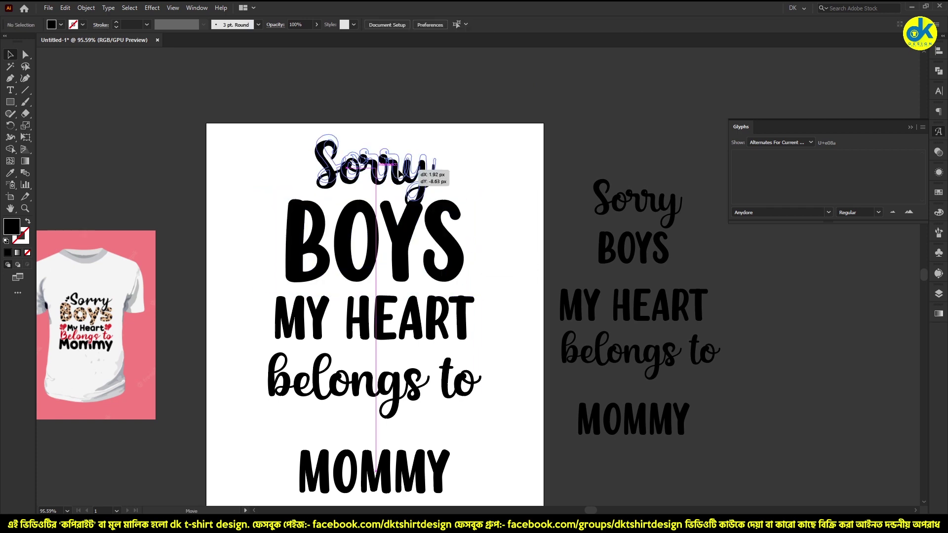
left_click_drag(313, 131, 438, 187)
key("ctrl+r")
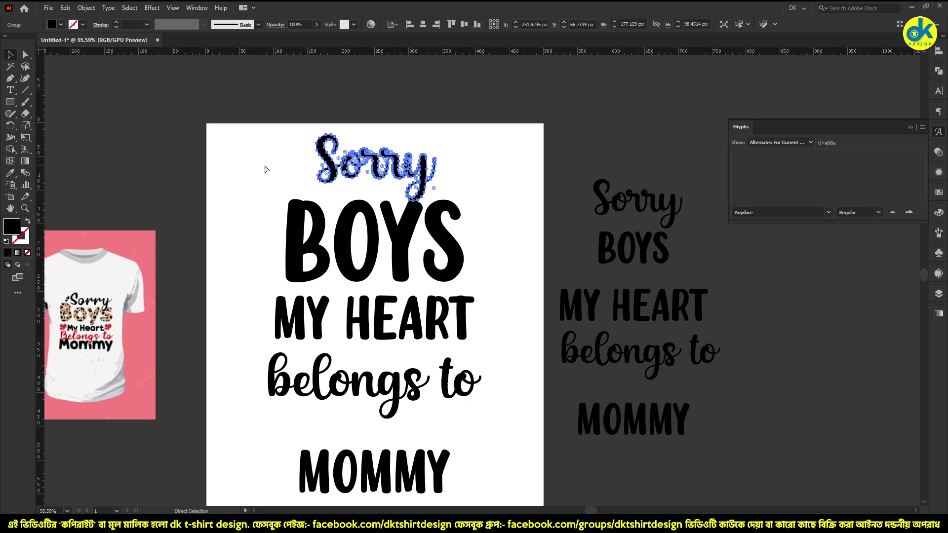
key("v")
Step: Place vertical guides at BOYS's left and right edges
mouse_move(41, 213)
left_mouse_down()
mouse_move(269, 203)
mouse_move(288, 221)
left_mouse_up()
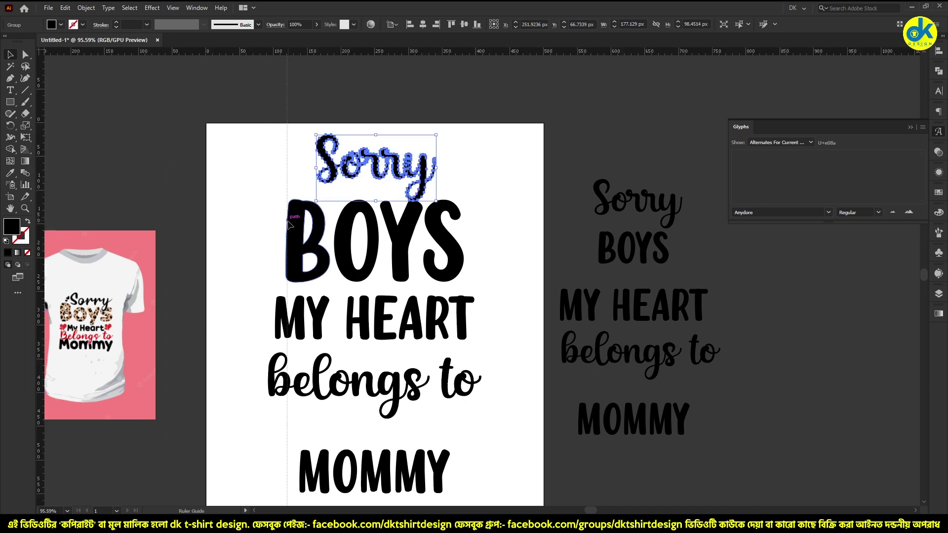
left_click(287, 227)
scroll(287, 237, "up", 5)
scroll(332, 311, "up", 3)
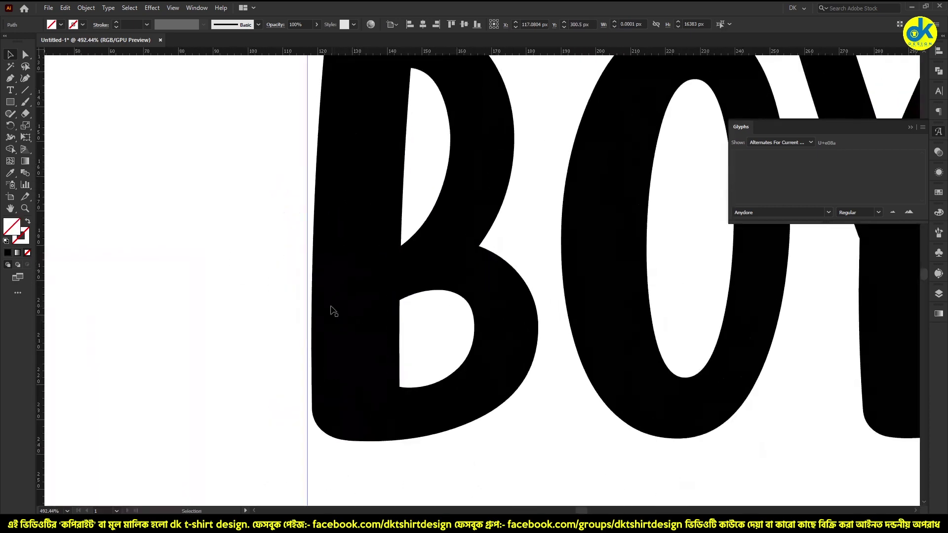
left_click_drag(307, 310, 312, 313)
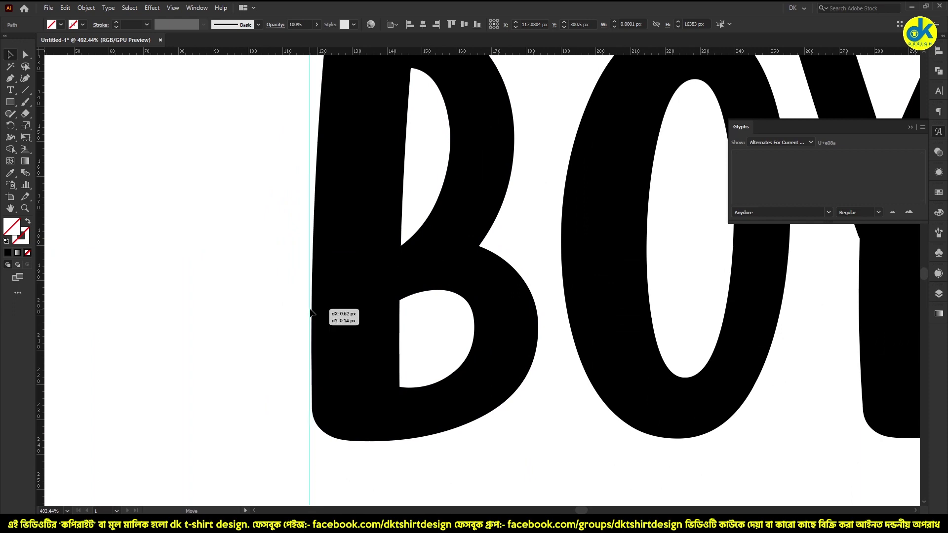
scroll(508, 291, "down", 6)
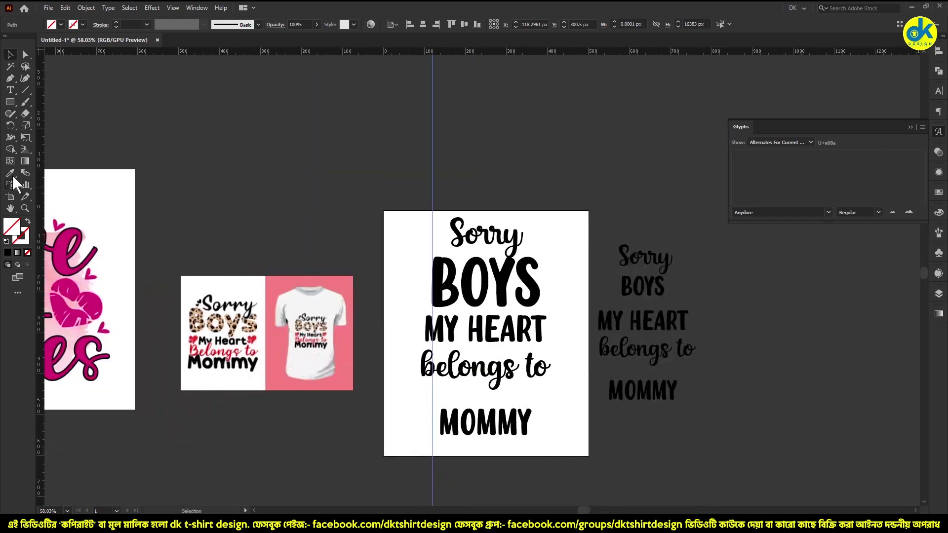
left_click_drag(37, 156, 541, 296)
Step: Raise Sorry above BOYS and stretch MY HEART to span the guides
scroll(552, 286, "up", 3)
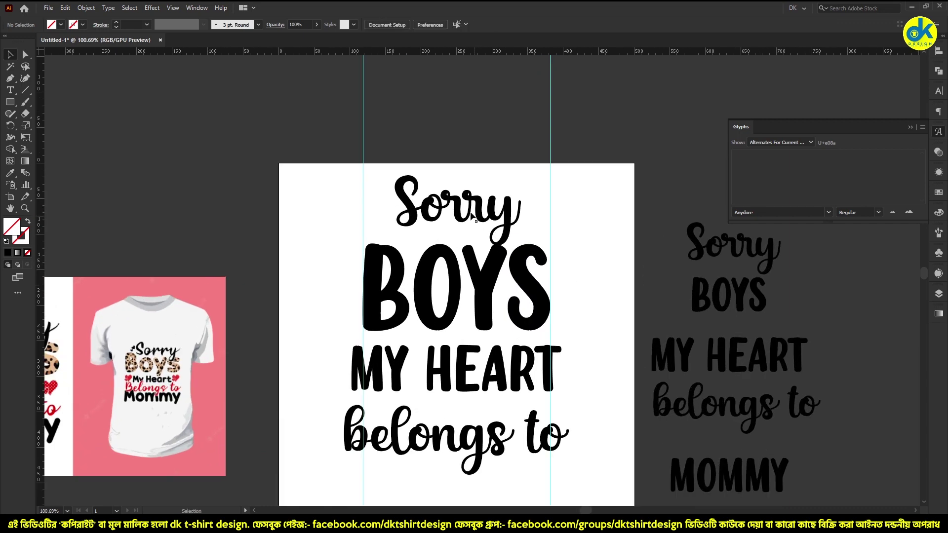
left_click_drag(470, 208, 470, 197)
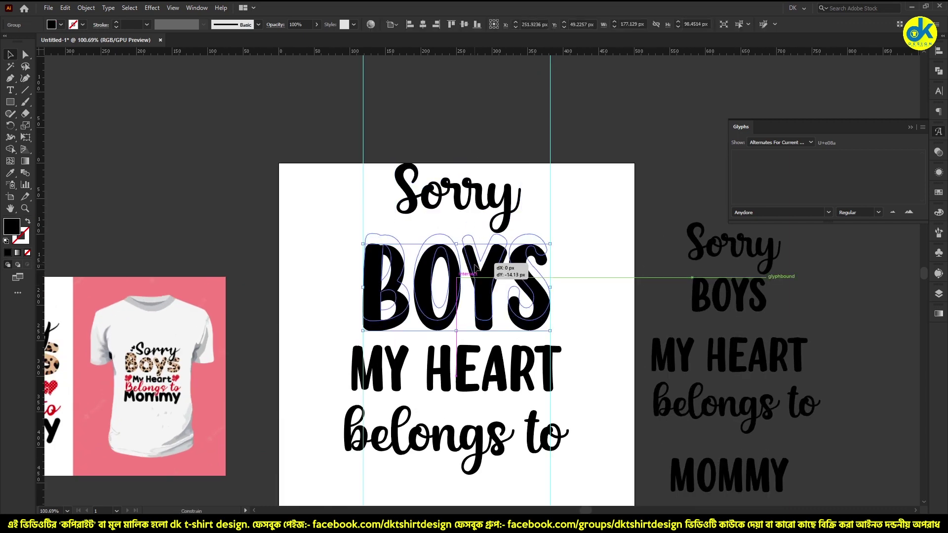
scroll(474, 348, "up", 2)
scroll(474, 349, "down", 1)
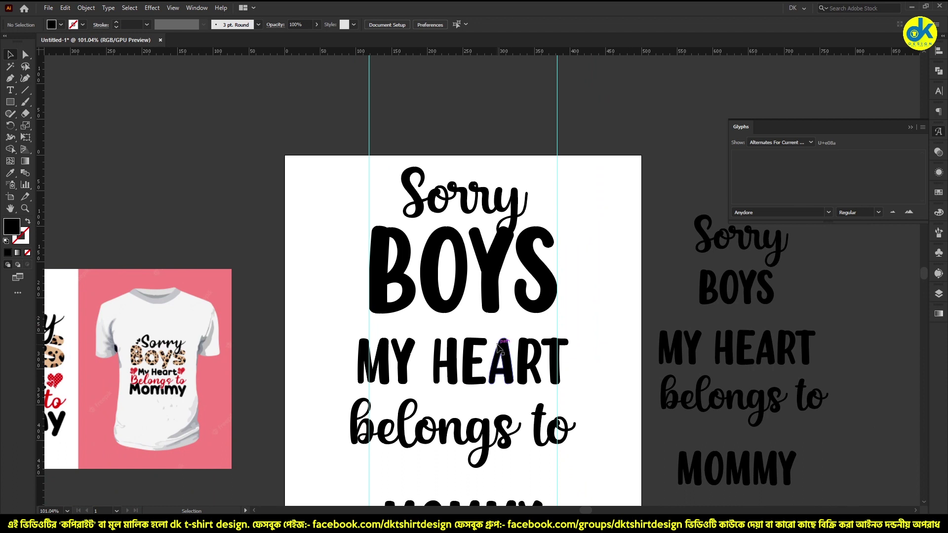
left_click(496, 361)
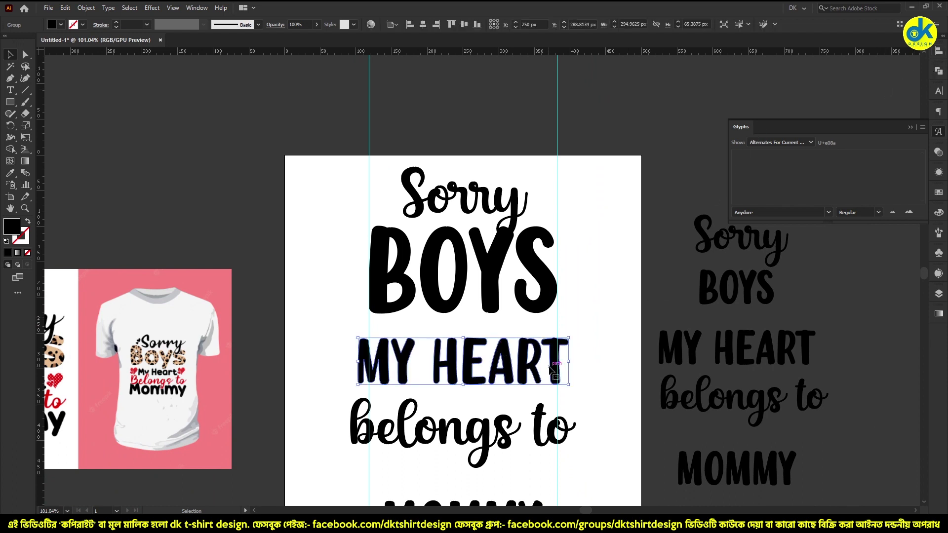
left_click_drag(569, 362, 555, 359)
Step: Shrink 'belongs to' to fit the guides and tuck it under MY HEART
scroll(429, 325, "up", 2)
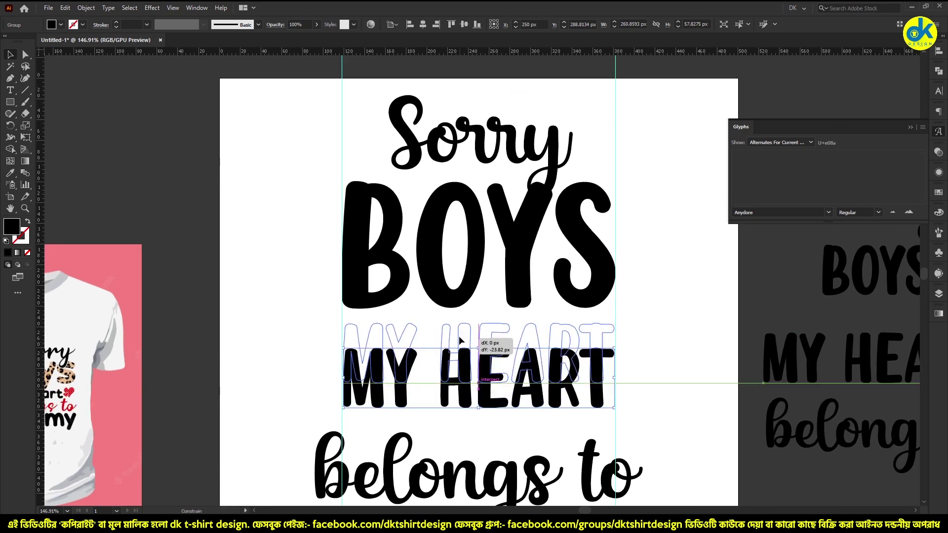
scroll(459, 332, "down", 3)
scroll(459, 331, "up", 1)
left_click(497, 363)
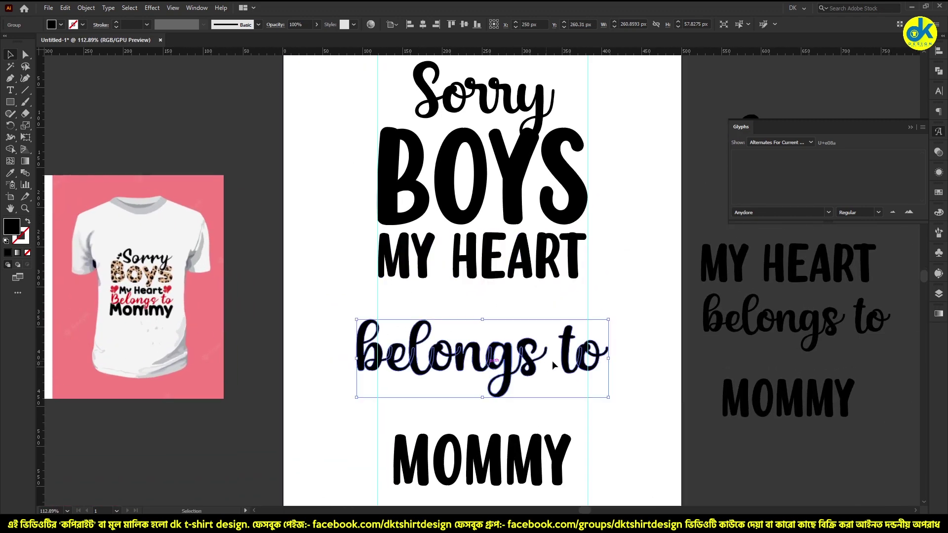
left_click_drag(607, 360, 587, 358)
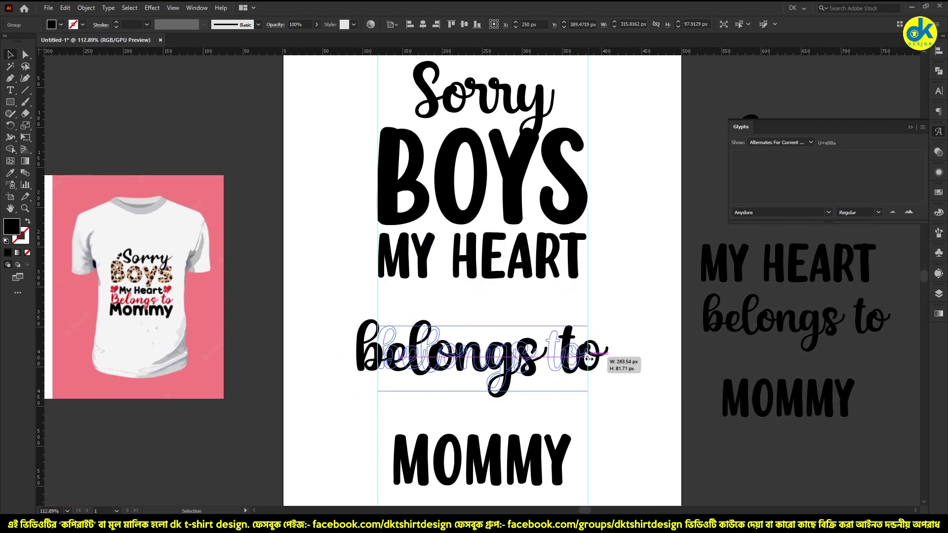
left_click_drag(502, 349, 502, 302)
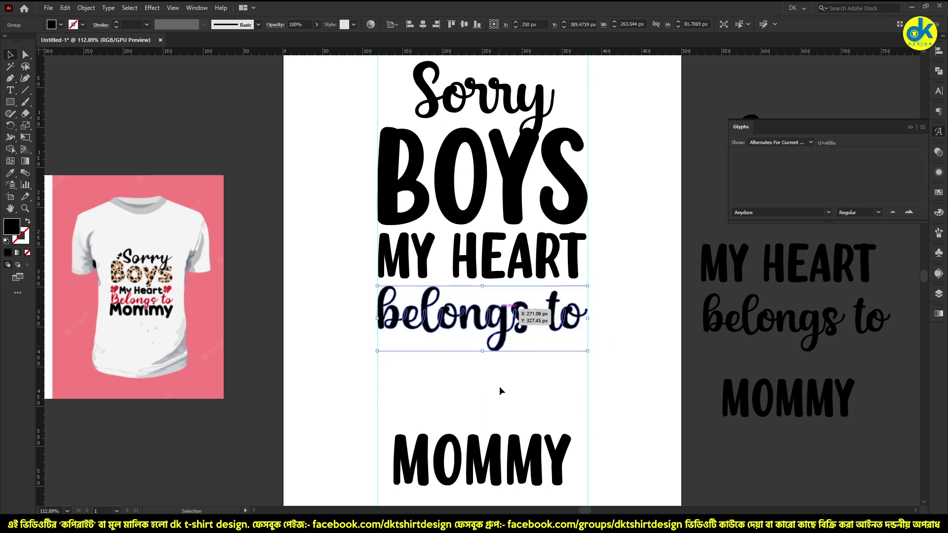
Step: Widen MOMMY to fill the guides and move it under 'belongs to'
left_click(563, 454)
scroll(565, 420, "down", 1)
left_click_drag(572, 424, 586, 424)
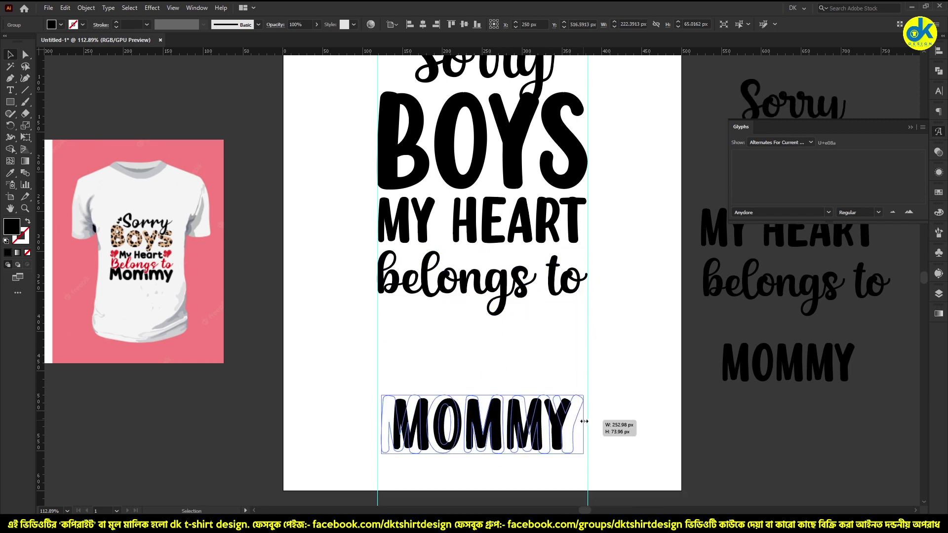
left_click_drag(496, 383, 494, 330)
Step: Select all slogan lines together and hide the guides
scroll(526, 336, "down", 3)
left_click_drag(414, 390, 595, 438)
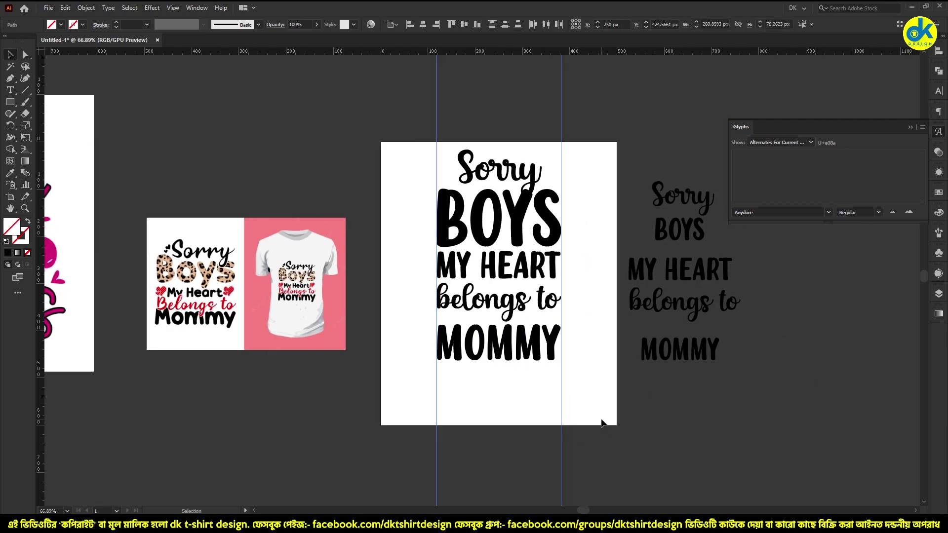
key("ctrl+;")
left_click(502, 360)
Step: Scale the whole slogan up and add guides at its left and right edges
left_click_drag(503, 362, 504, 418)
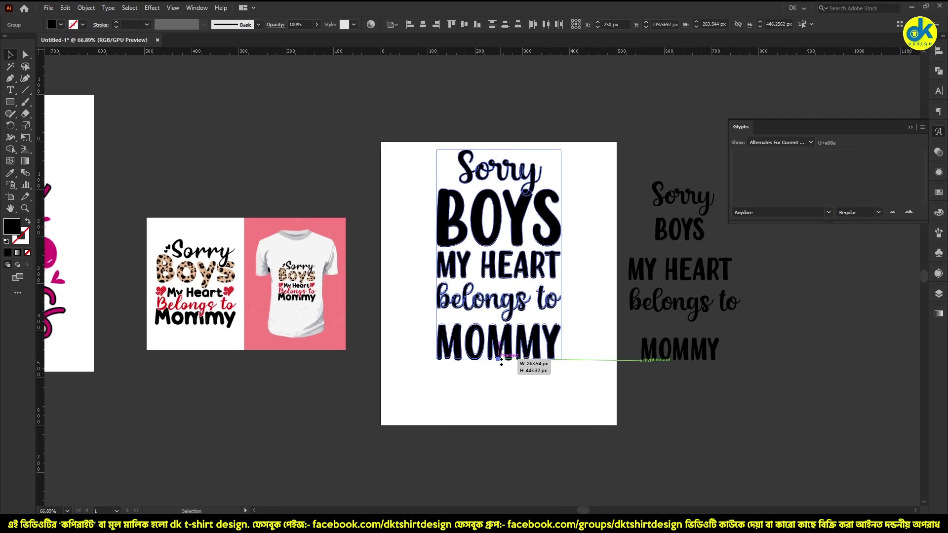
left_click(647, 382)
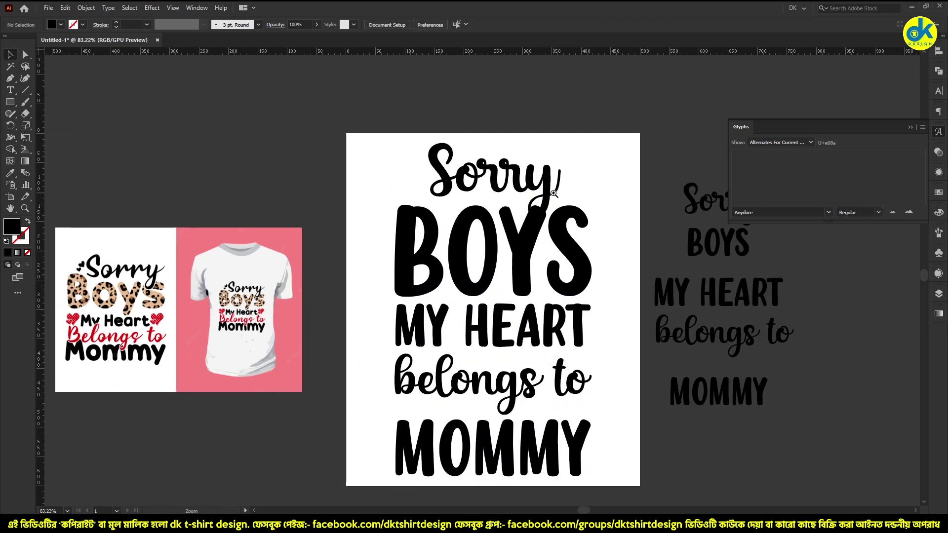
scroll(520, 204, "up", 1)
left_click_drag(41, 113, 410, 223)
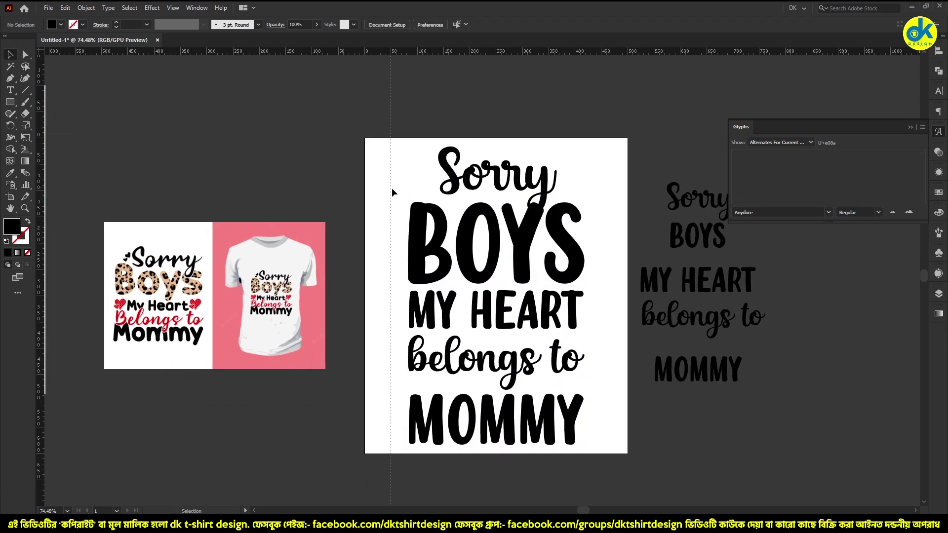
left_click(409, 223)
scroll(410, 223, "up", 2)
scroll(410, 225, "up", 2)
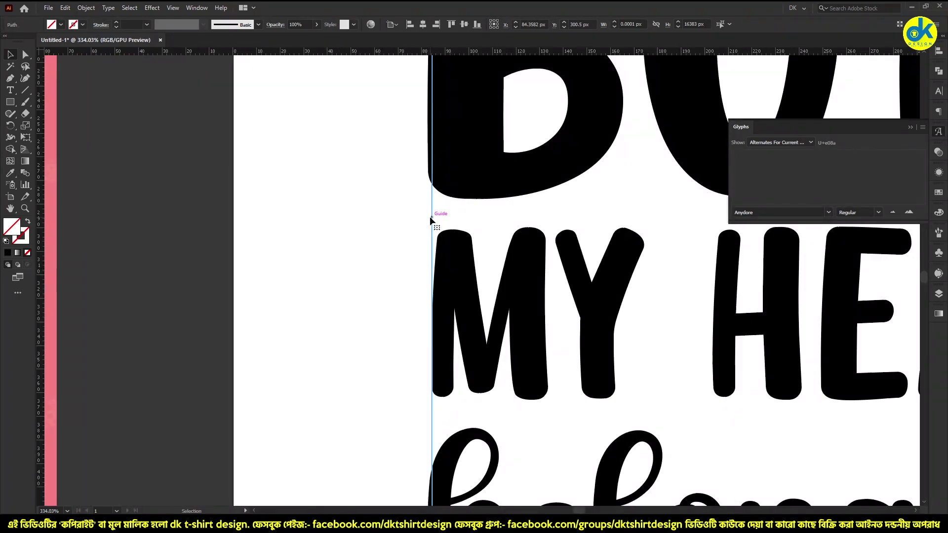
scroll(427, 217, "down", 5)
left_click_drag(370, 245, 254, 237)
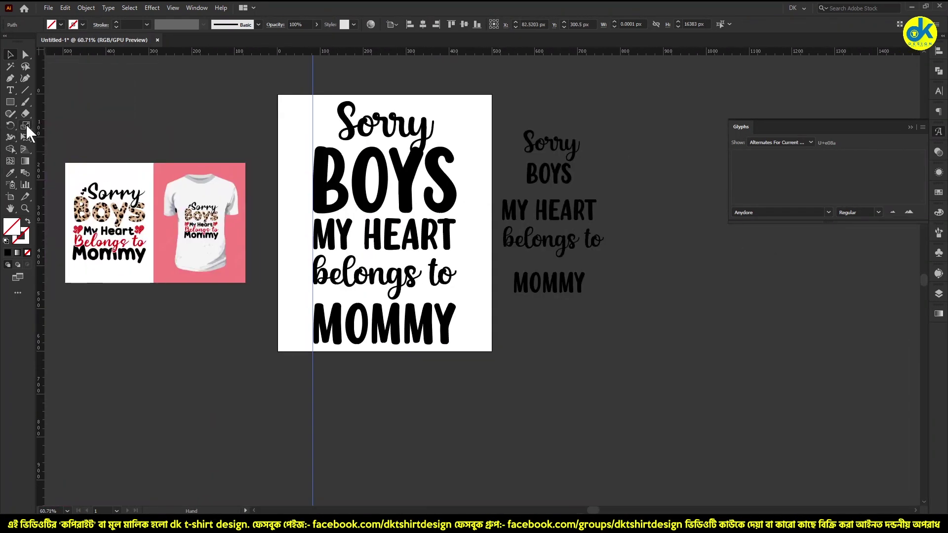
left_click_drag(39, 127, 457, 191)
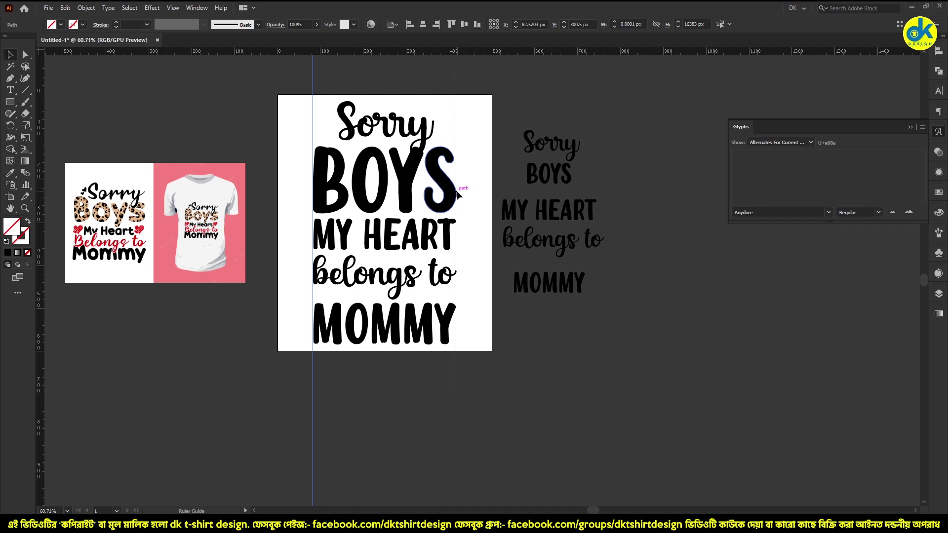
scroll(417, 142, "up", 3)
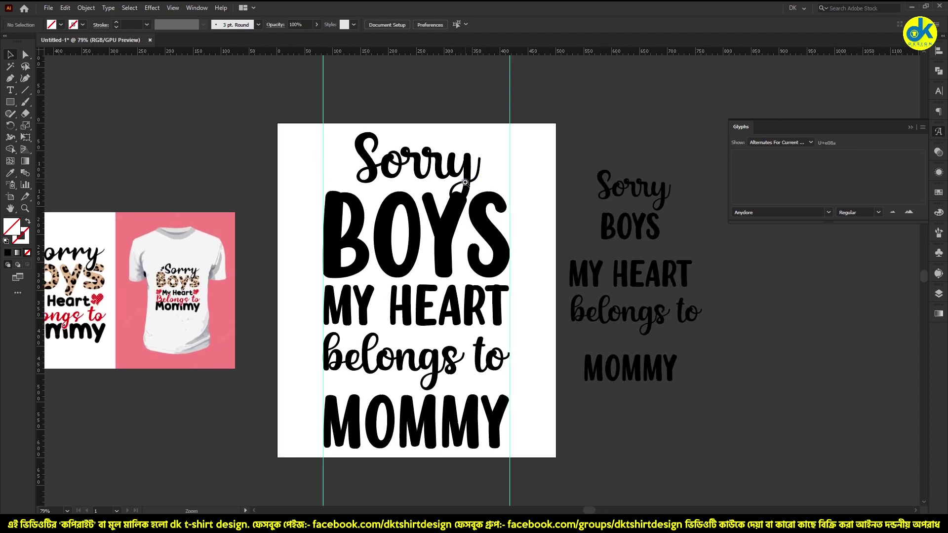
scroll(429, 425, "up", 5)
Step: Close the gaps by moving MOMMY and 'belongs to' upward
left_click_drag(443, 401, 442, 383)
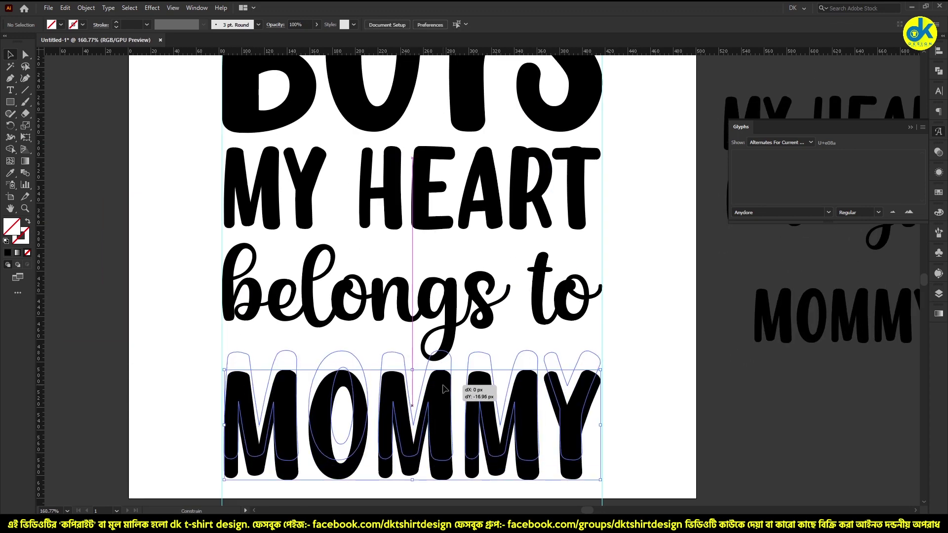
left_click_drag(403, 284, 404, 274)
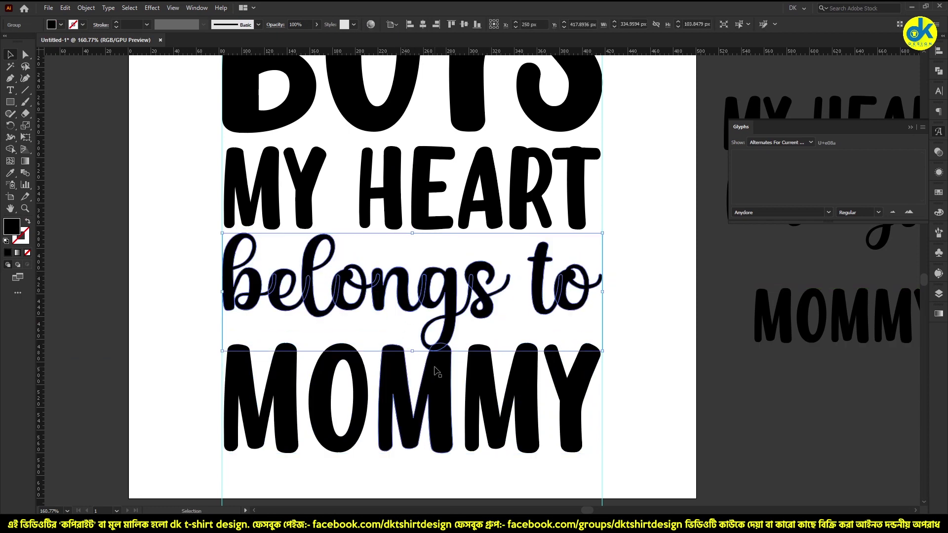
left_click_drag(437, 366, 437, 354)
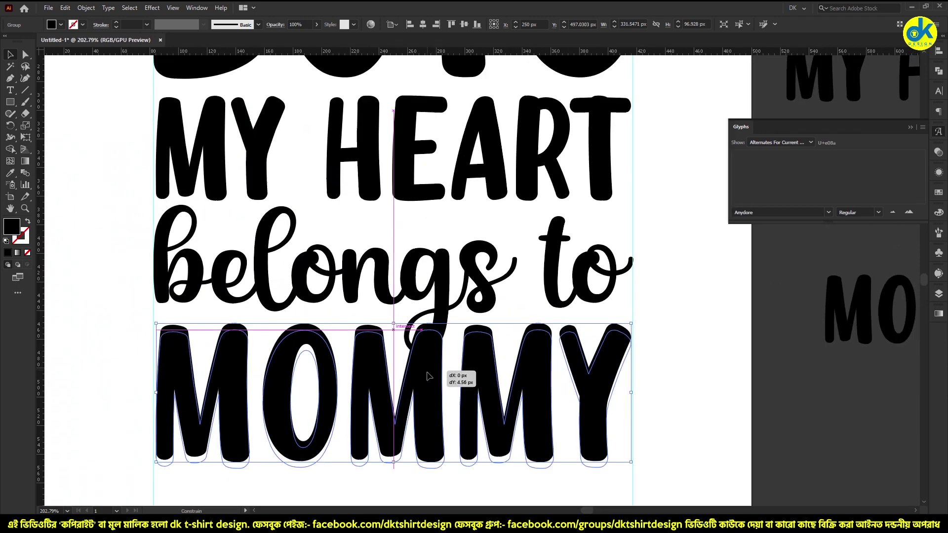
left_click_drag(428, 370, 428, 373)
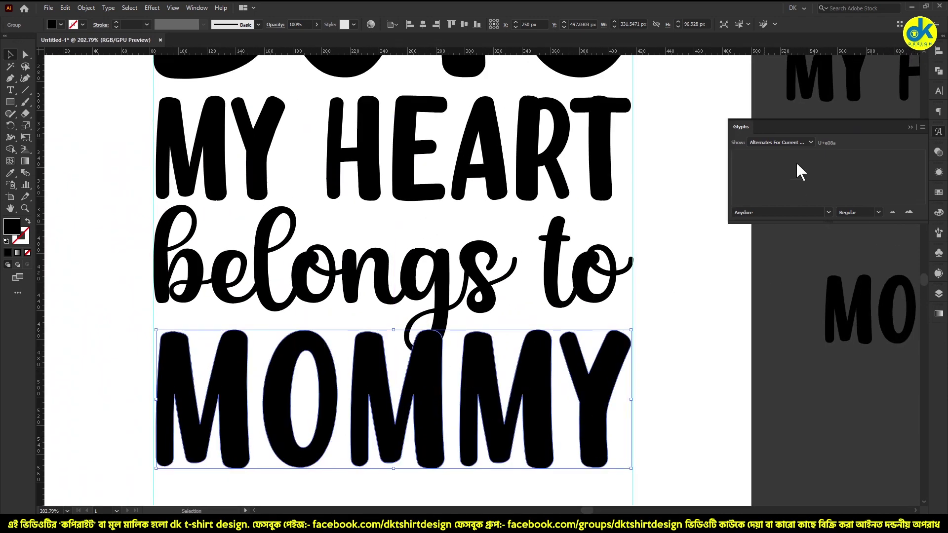
scroll(488, 134, "down", 5)
Step: Select the whole slogan, open the Align panel, and recentre the artboard view
key("ctrl+a")
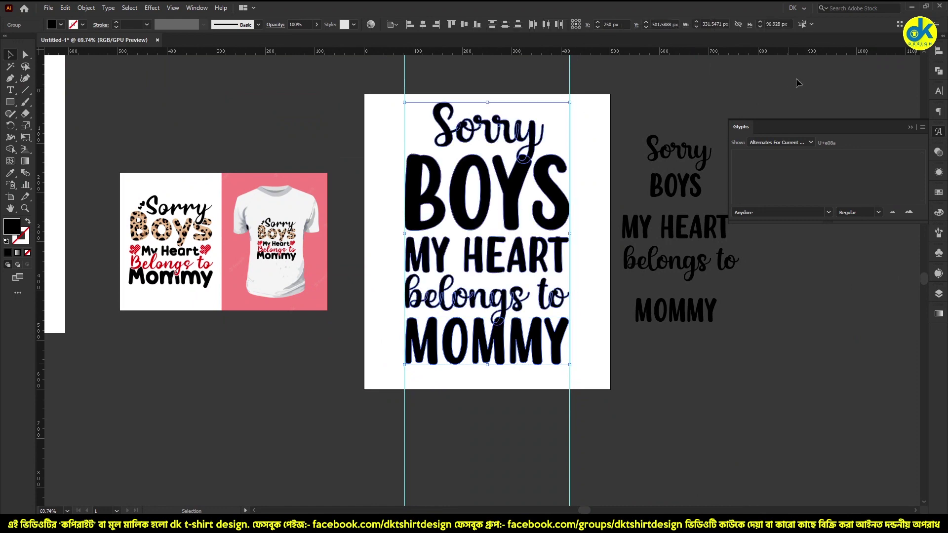
left_click(939, 51)
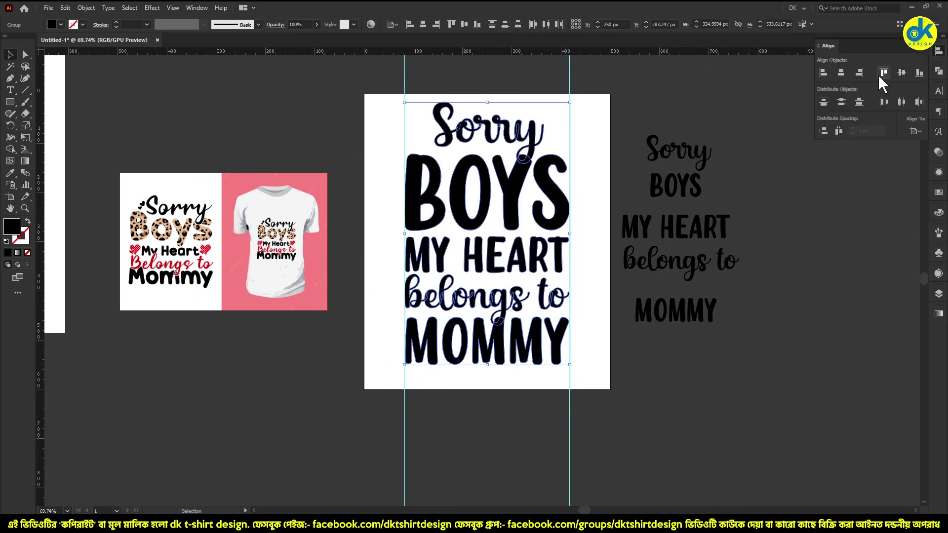
left_click(673, 85)
scroll(578, 120, "up", 1)
scroll(526, 115, "up", 2)
scroll(554, 134, "up", 4)
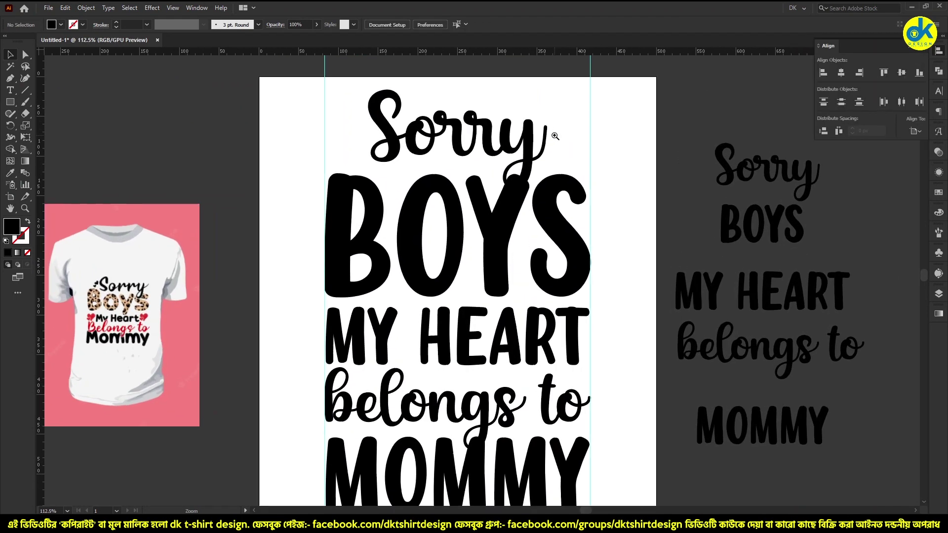
scroll(603, 167, "down", 2)
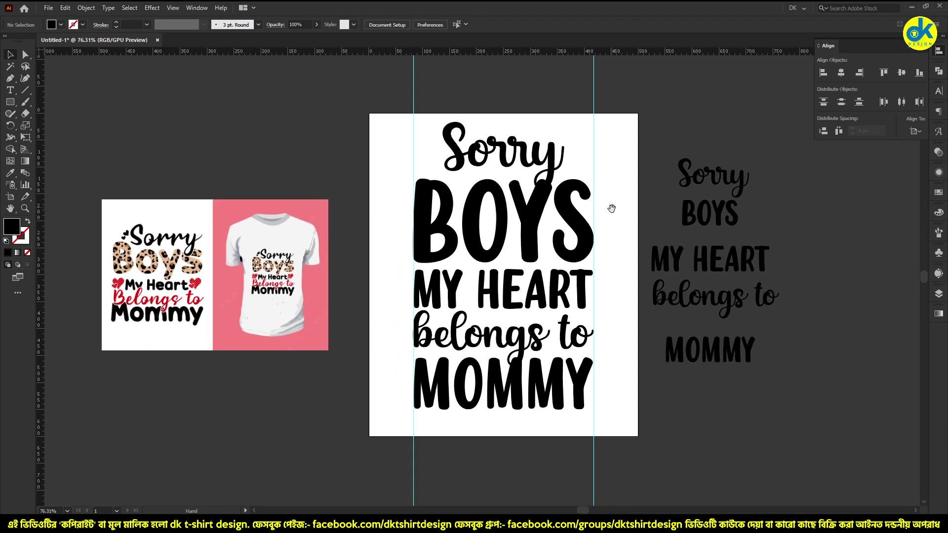
left_click_drag(611, 208, 571, 237)
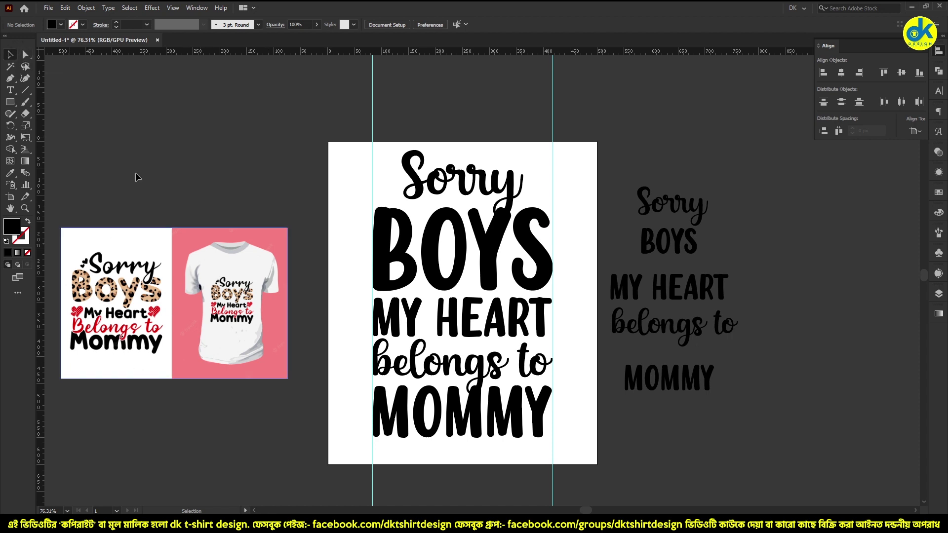
Step: Draw a short horizontal line to the left of the artboard
left_click(11, 88)
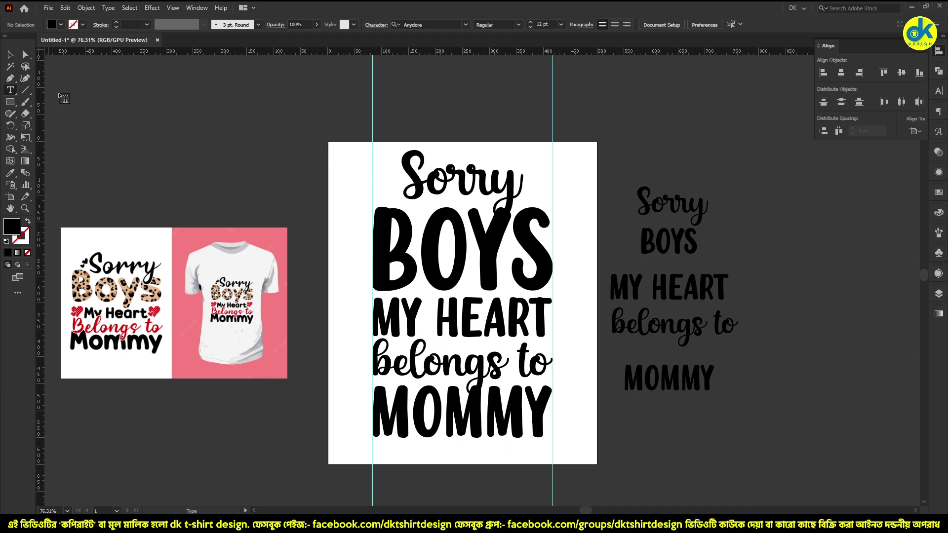
left_click(25, 90)
left_click(153, 109)
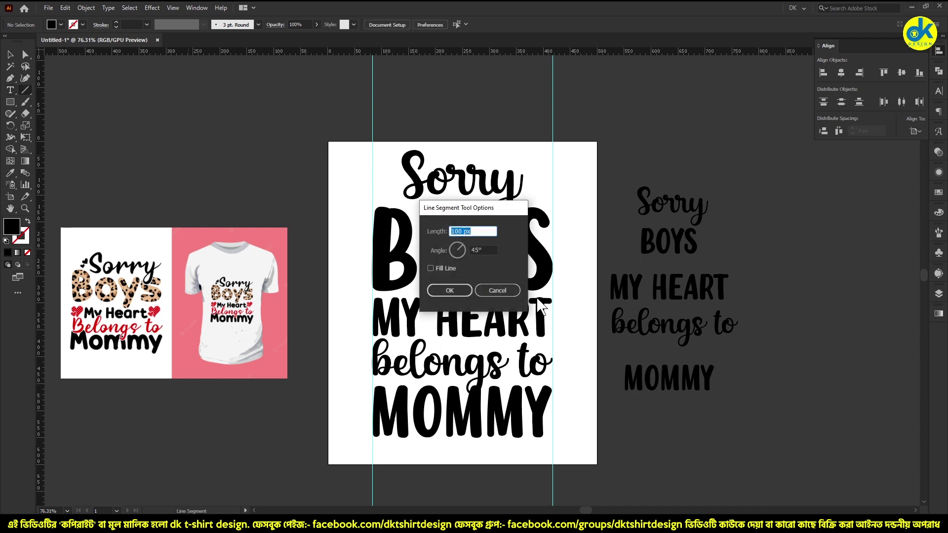
left_click(497, 291)
left_click_drag(171, 119, 220, 119)
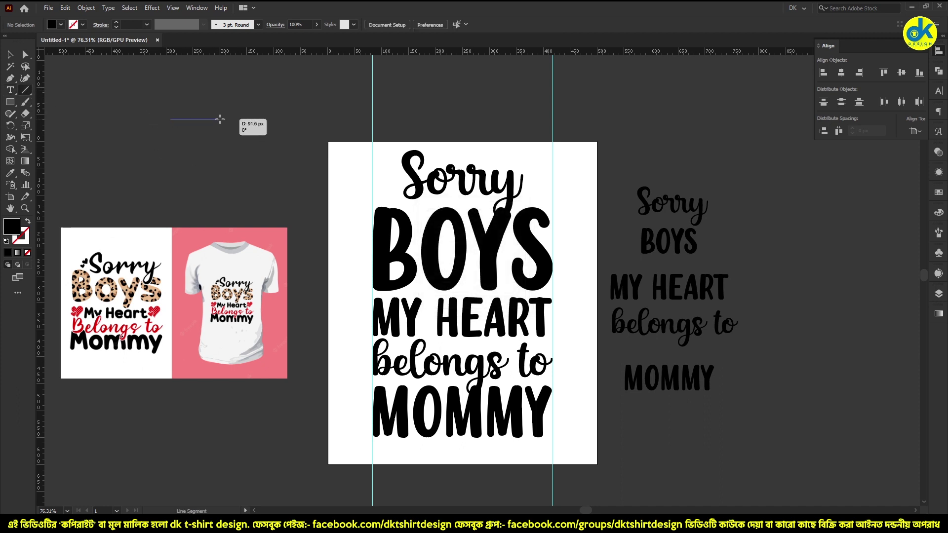
key("v")
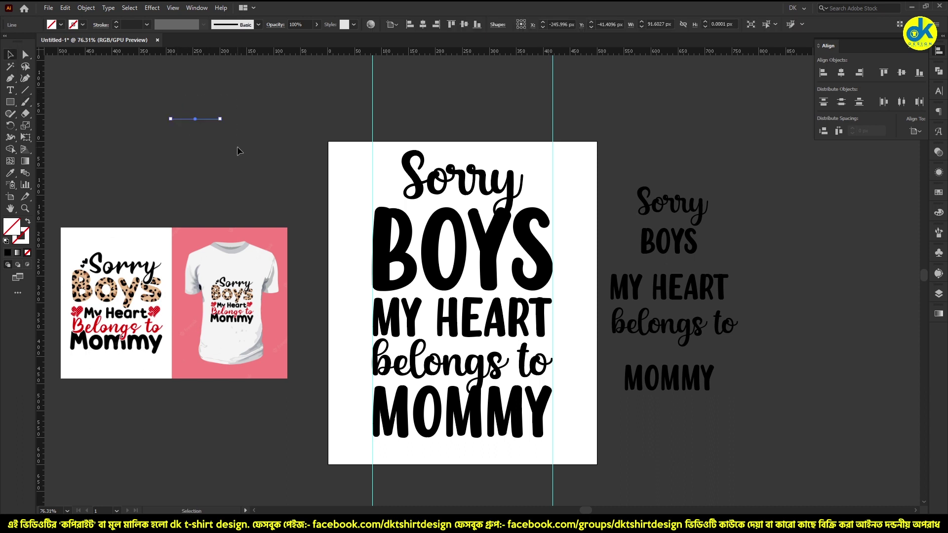
Step: Give the line a black stroke at 21 pt weight
left_click(23, 240)
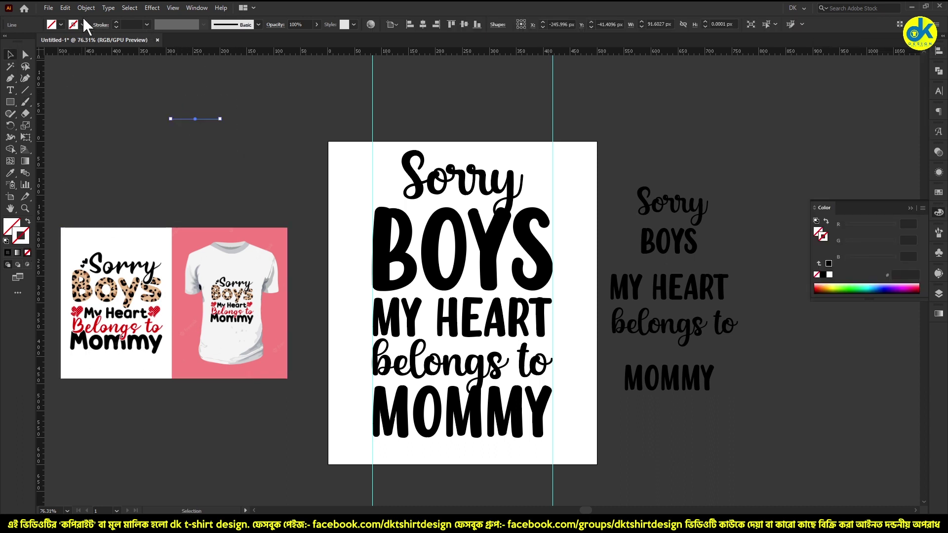
left_click(83, 24)
left_click(20, 42)
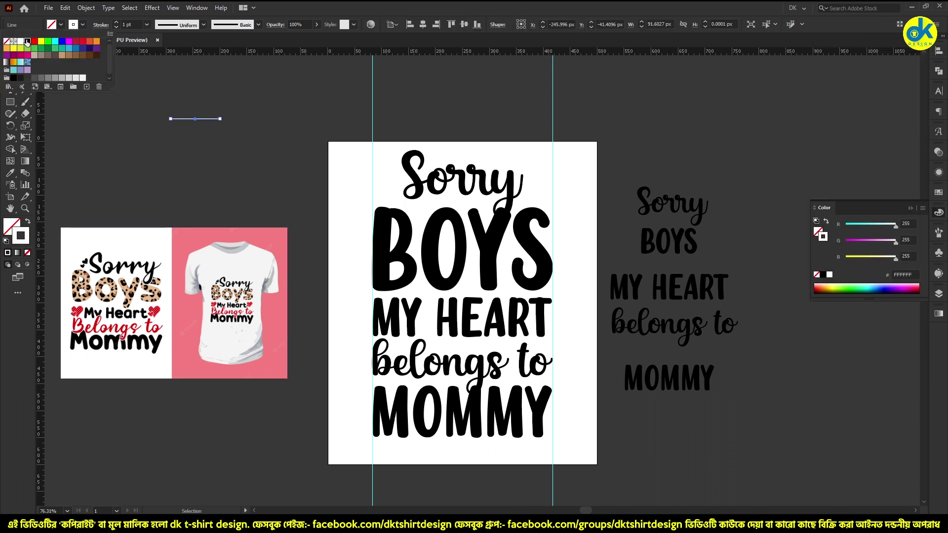
left_click(27, 41)
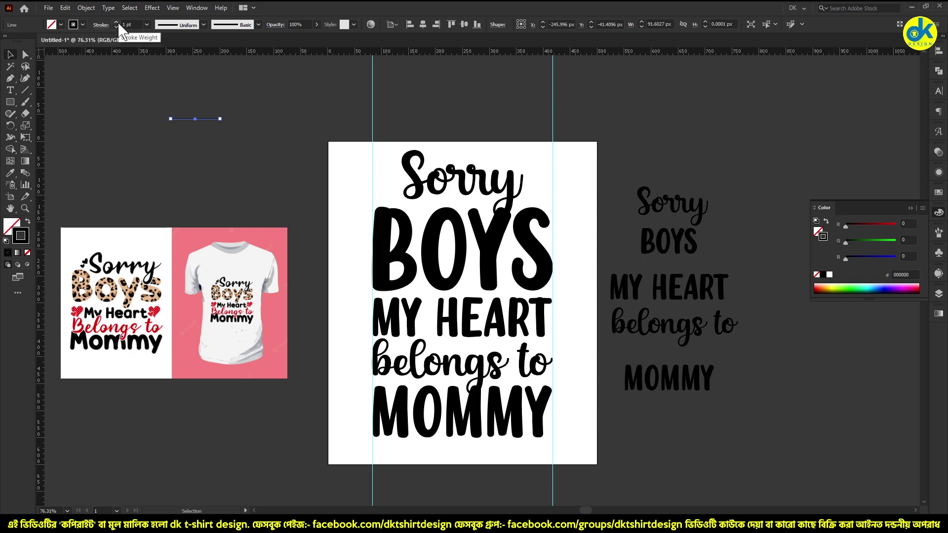
left_click(116, 23)
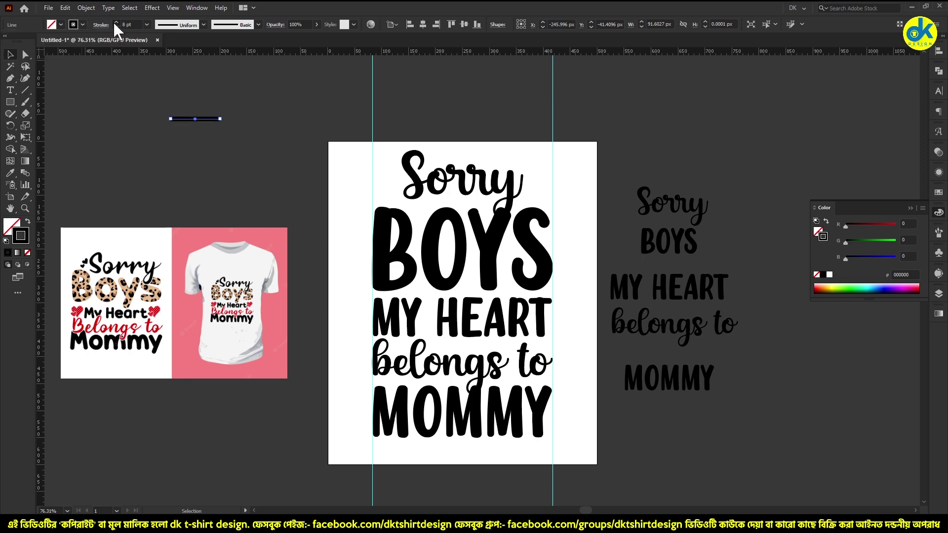
left_click_drag(141, 71, 234, 122)
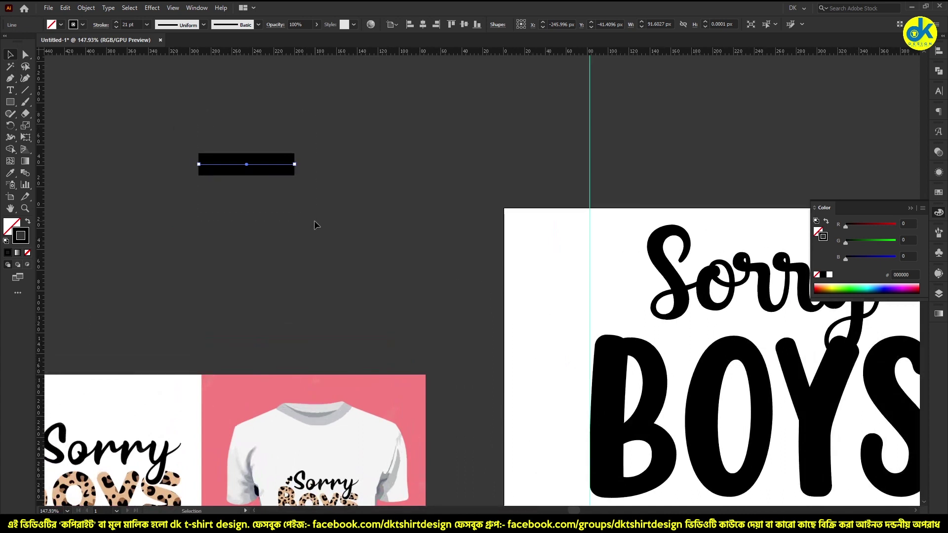
Step: Apply the triangle width profile and Round Cap to the line's stroke
left_click(98, 26)
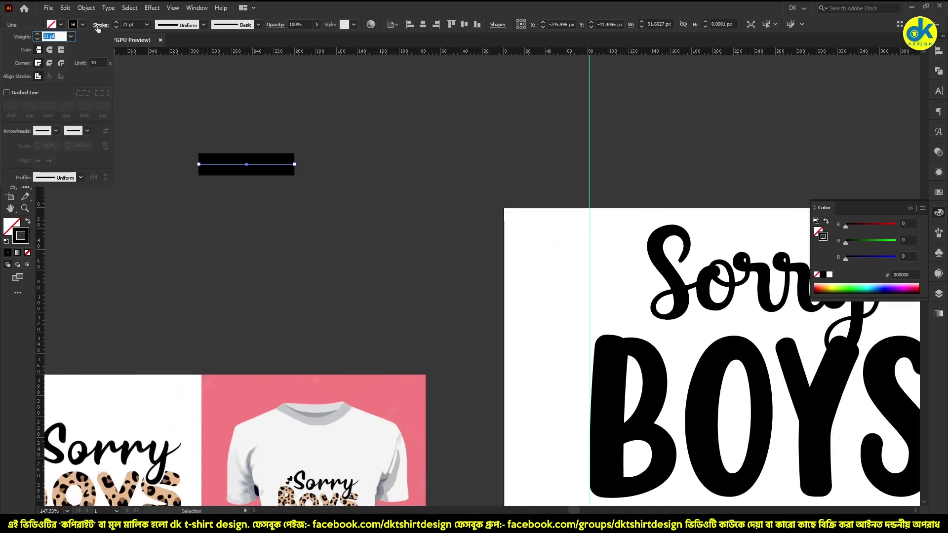
left_click(64, 179)
left_click(48, 255)
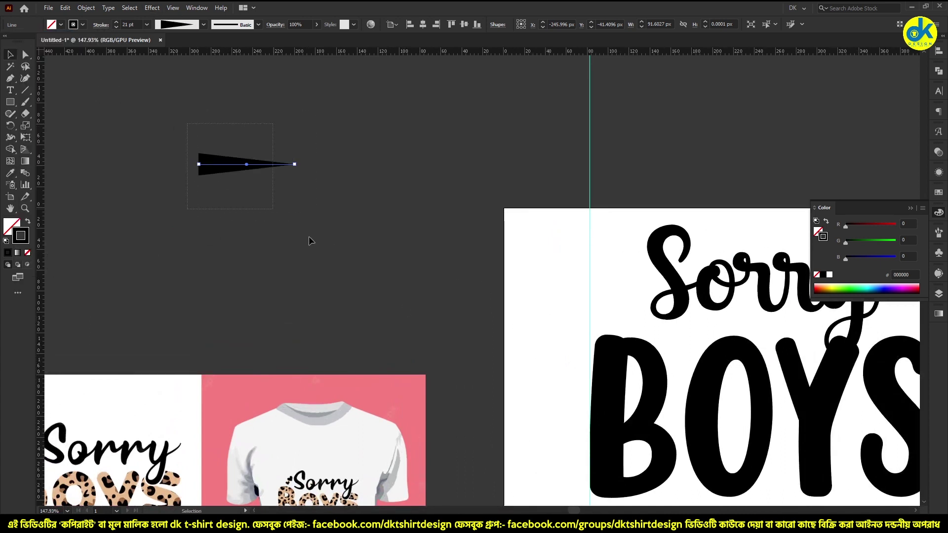
left_click(100, 25)
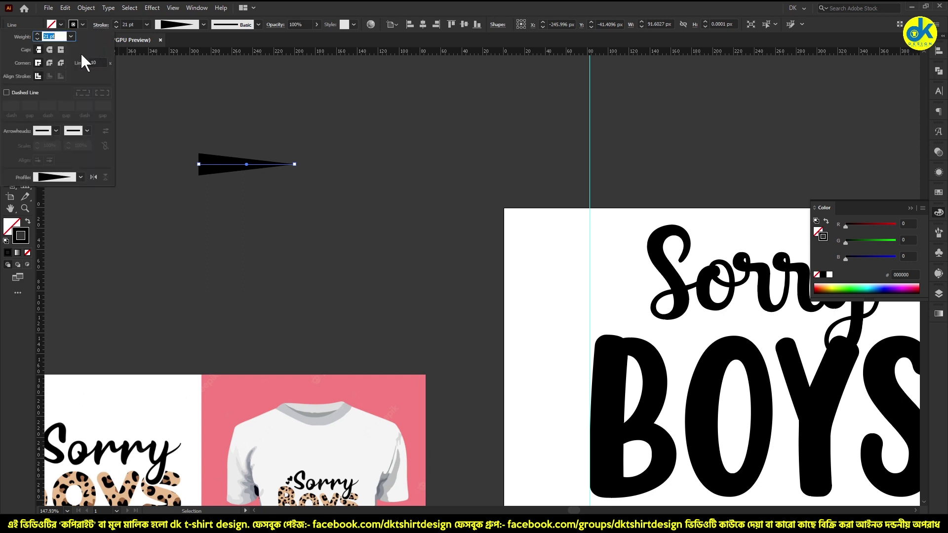
left_click(50, 50)
Step: Drag the tapered tip left to shorten the teardrop, and show the Brushes panel
scroll(245, 143, "up", 3)
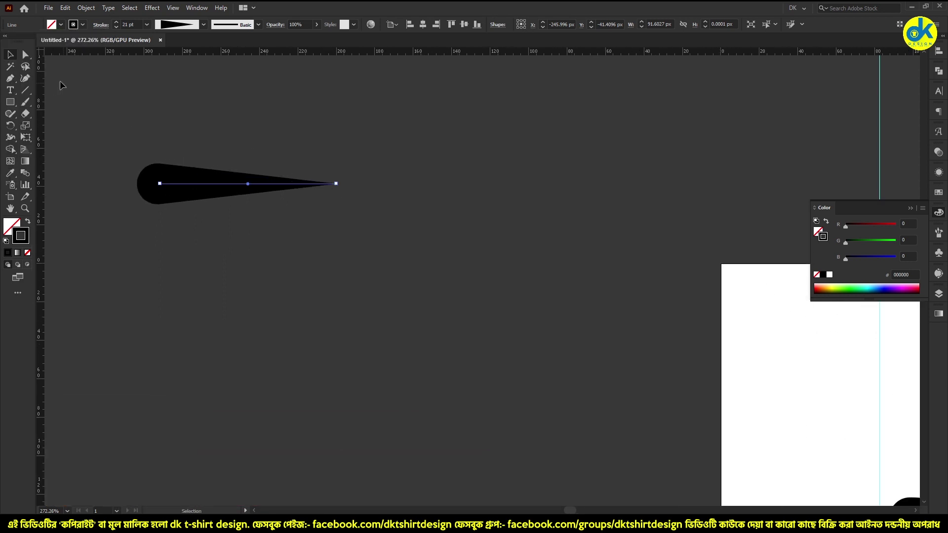
left_click(25, 56)
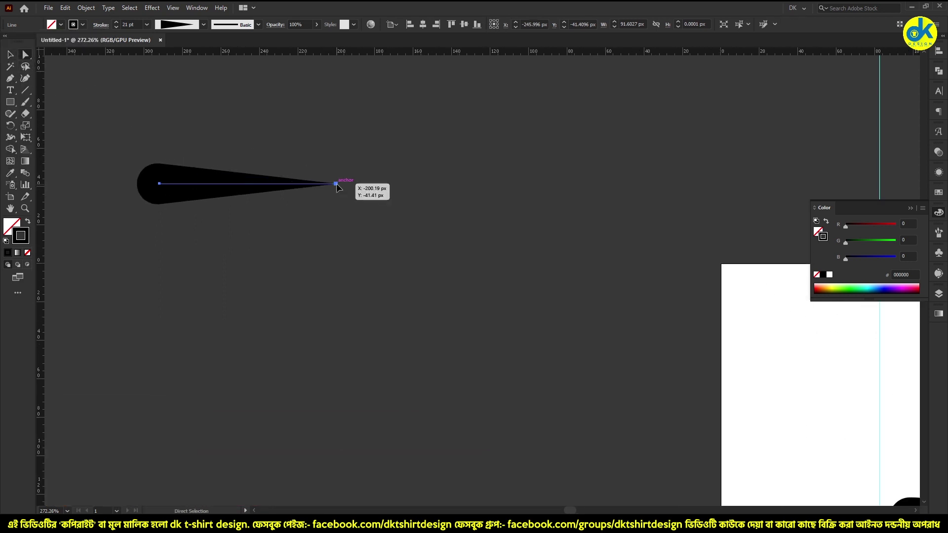
left_click_drag(335, 183, 228, 183)
scroll(276, 168, "down", 5)
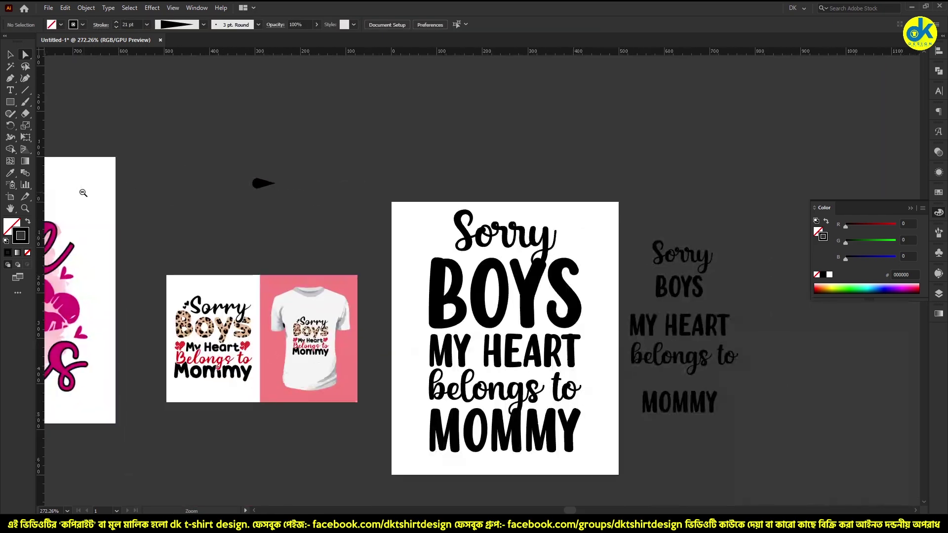
scroll(273, 169, "up", 4)
scroll(269, 194, "down", 2)
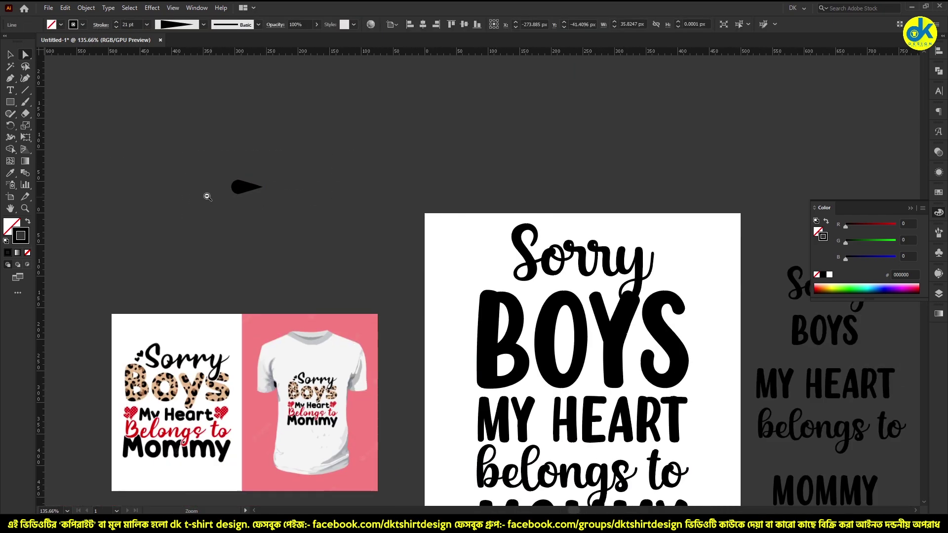
left_click(939, 211)
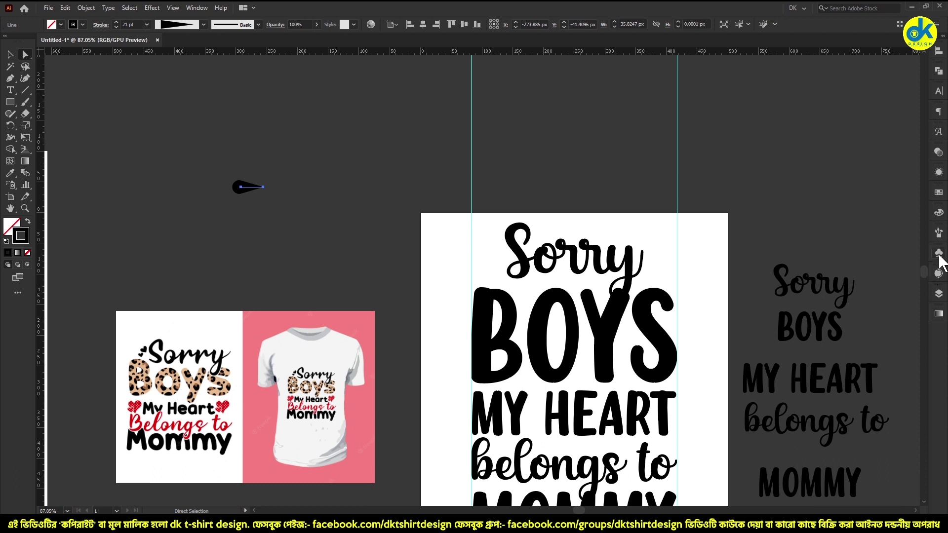
left_click(939, 232)
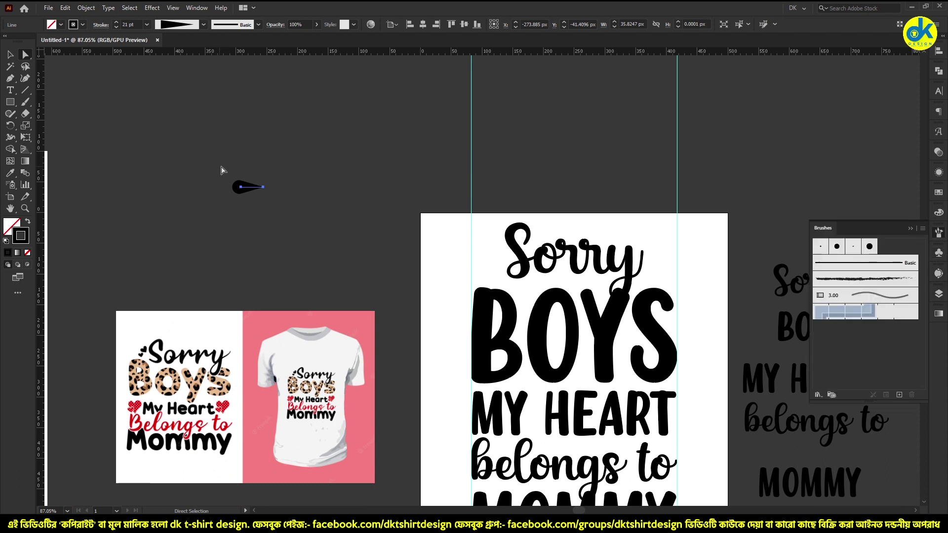
left_click(10, 55)
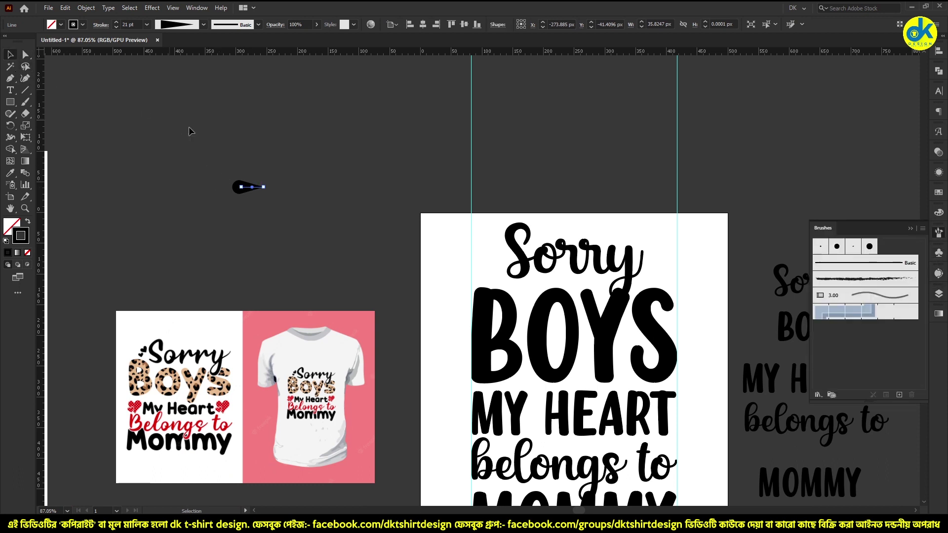
Step: Turn the teardrop into a new art brush
left_click_drag(249, 186, 835, 330)
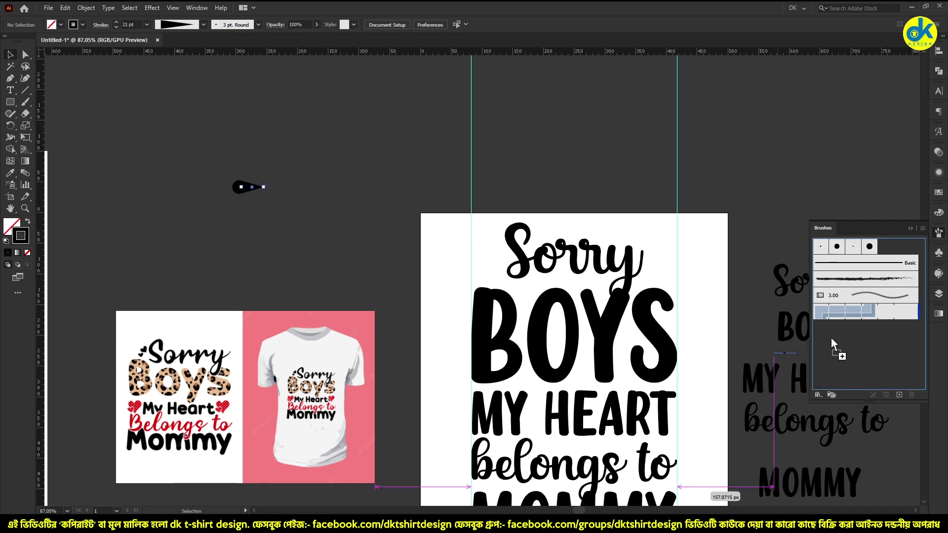
left_click(458, 289)
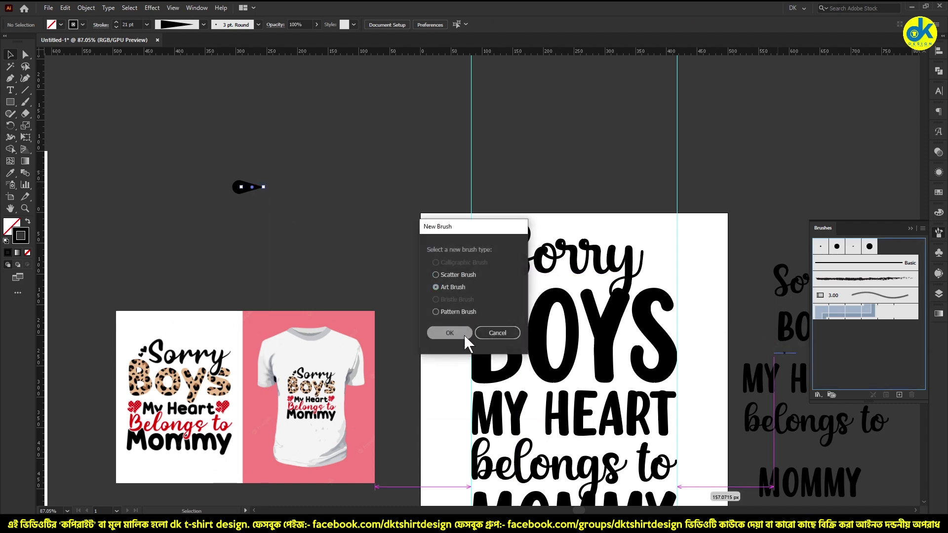
left_click(464, 335)
left_click(545, 394)
Step: Paint three teardrop brush strokes just after the word Sorry
scroll(805, 311, "up", 2)
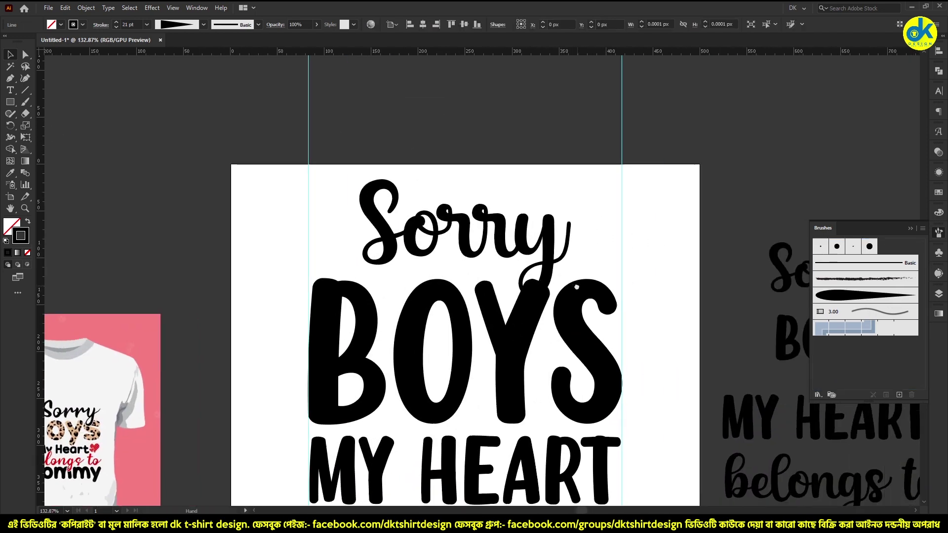
left_click(24, 103)
scroll(614, 241, "up", 1)
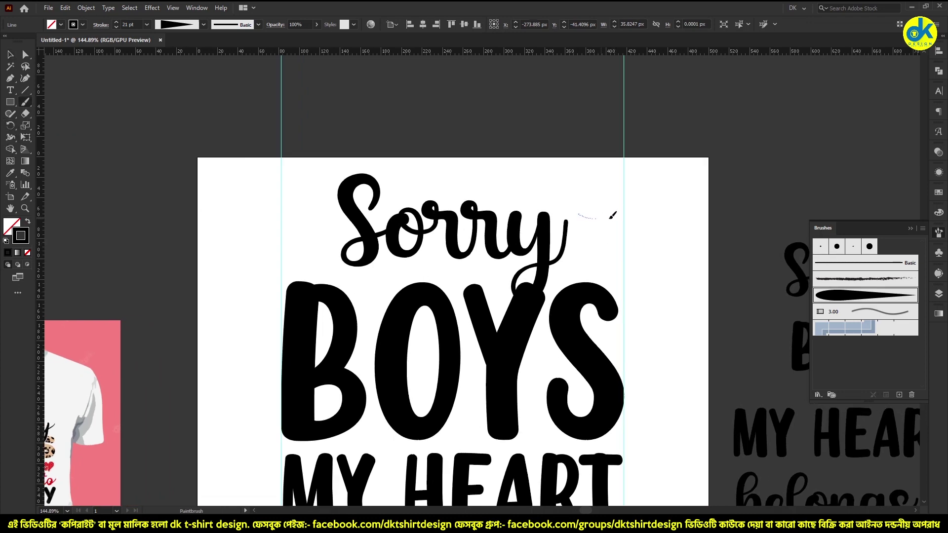
scroll(620, 212, "up", 2)
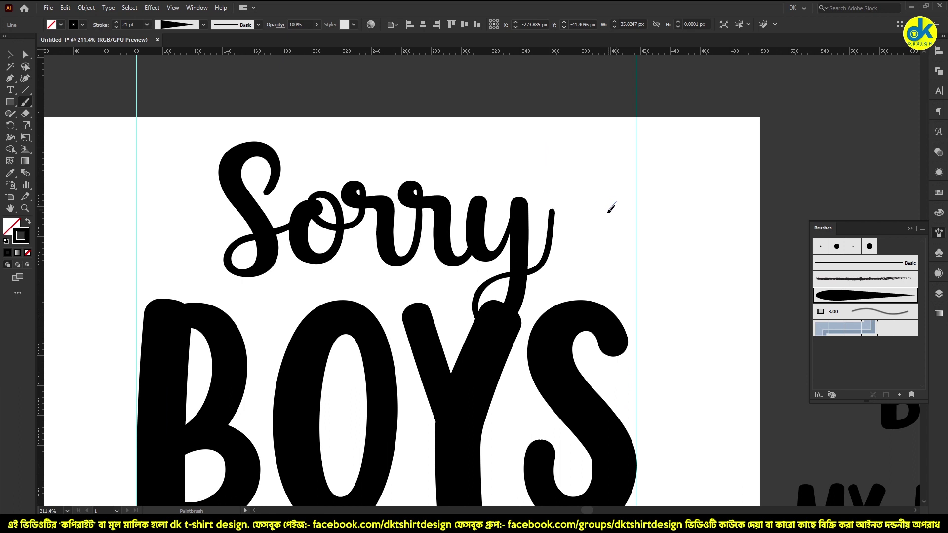
left_click_drag(574, 219, 636, 261)
scroll(614, 276, "up", 1)
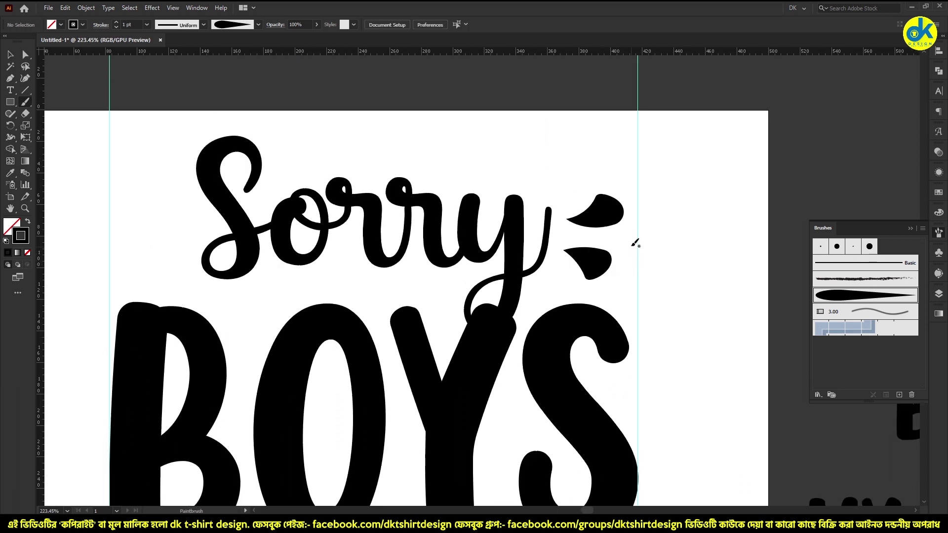
left_click_drag(599, 235, 589, 233)
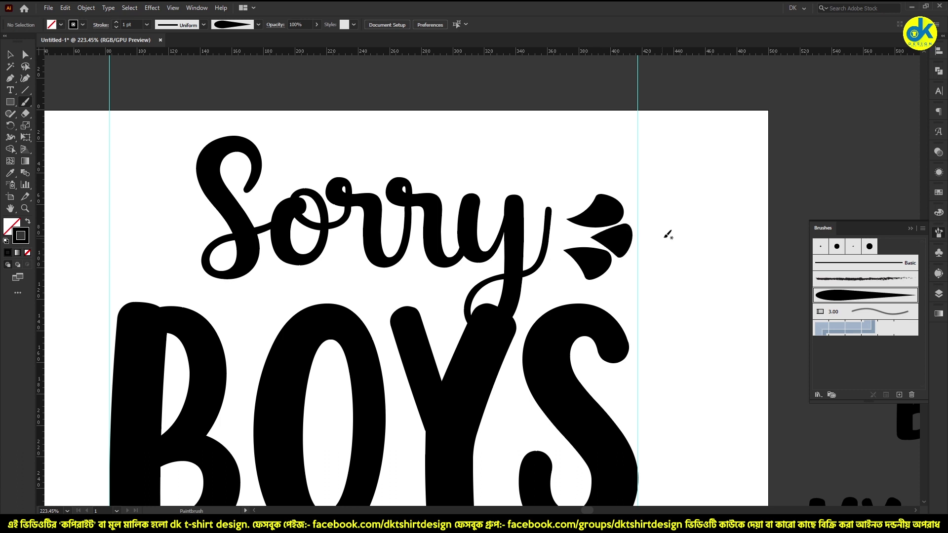
Step: Select the three teardrops and thin their stroke to 0.5 pt
key("v")
left_click_drag(615, 264, 614, 266)
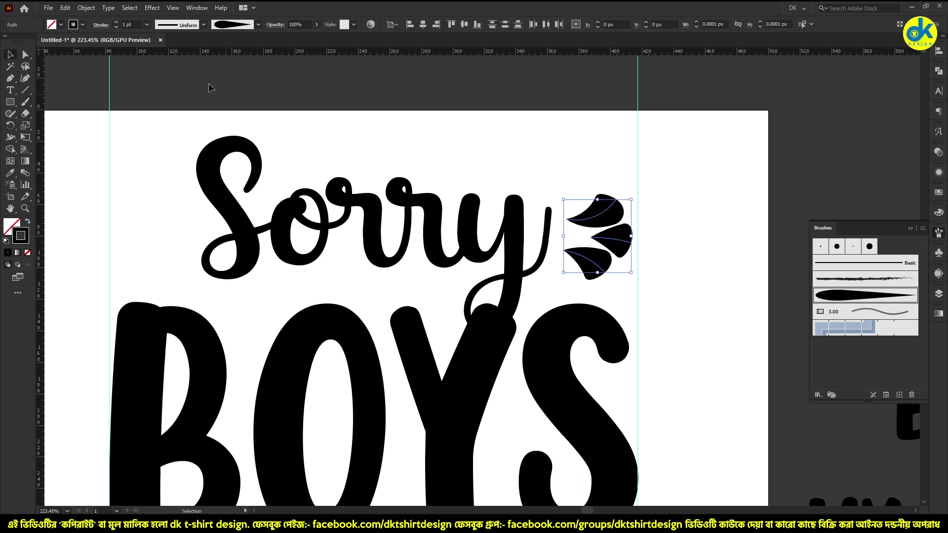
left_click(115, 23)
left_click(114, 22)
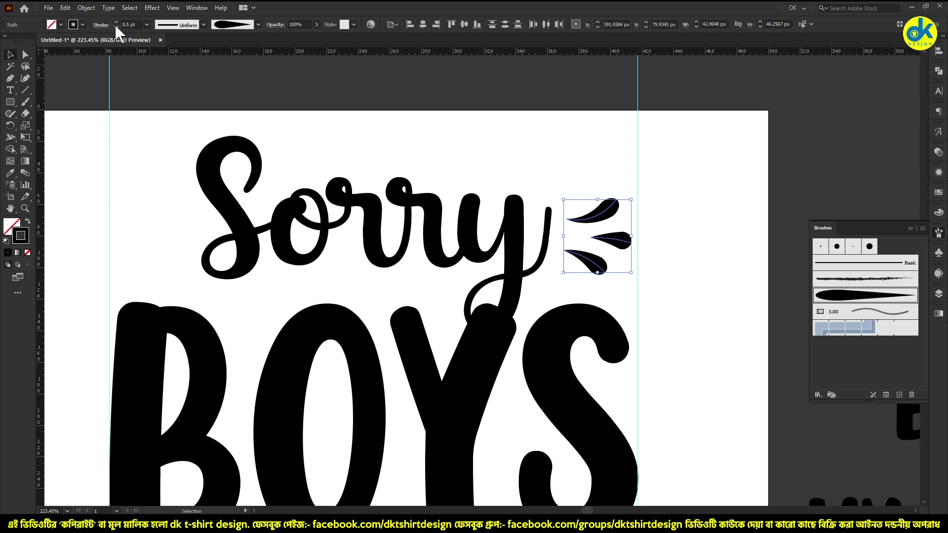
Step: Rotate the top and bottom teardrops outward and stretch the middle one right
scroll(686, 262, "down", 1)
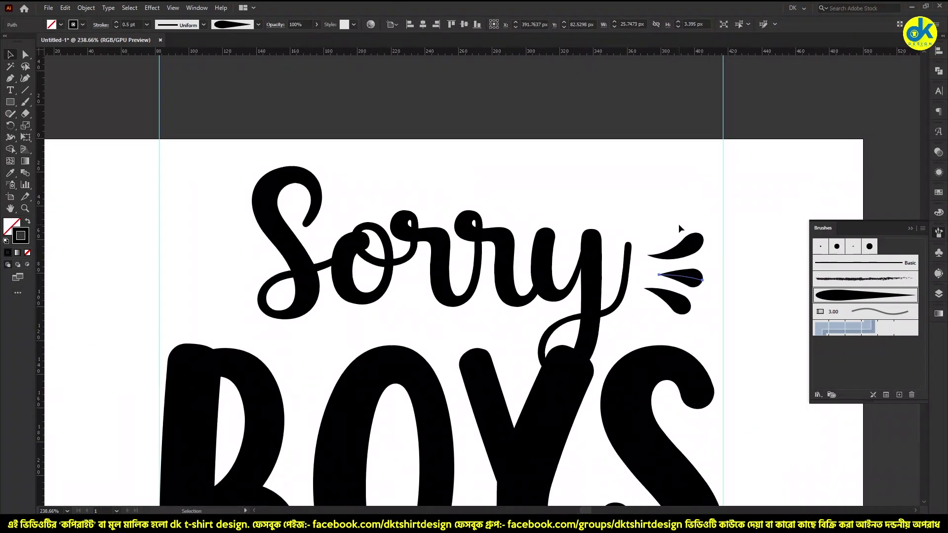
scroll(691, 262, "up", 2)
left_click(682, 294)
left_click(704, 245)
left_click_drag(714, 255, 717, 214)
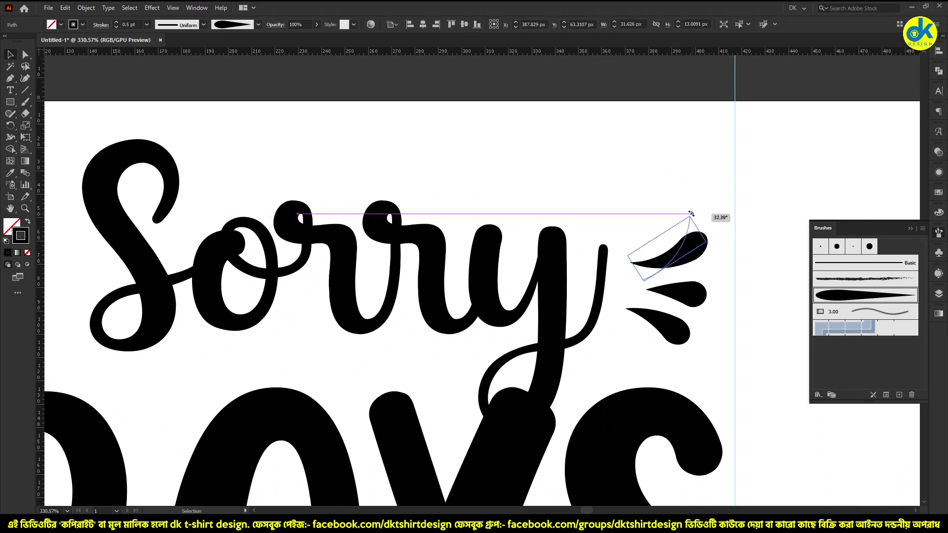
scroll(707, 314, "up", 1)
left_click(628, 301)
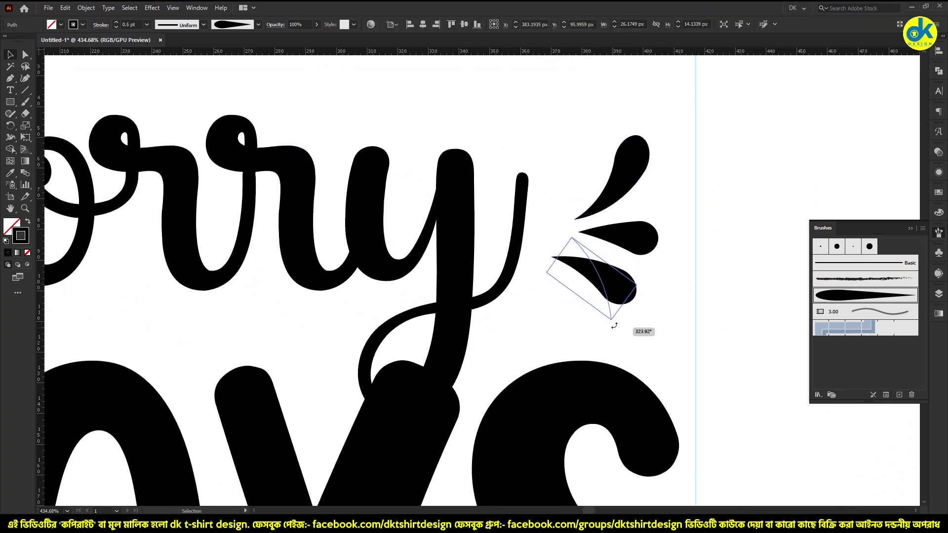
left_click_drag(636, 304, 614, 324)
left_click(656, 243)
left_click_drag(659, 238, 682, 239)
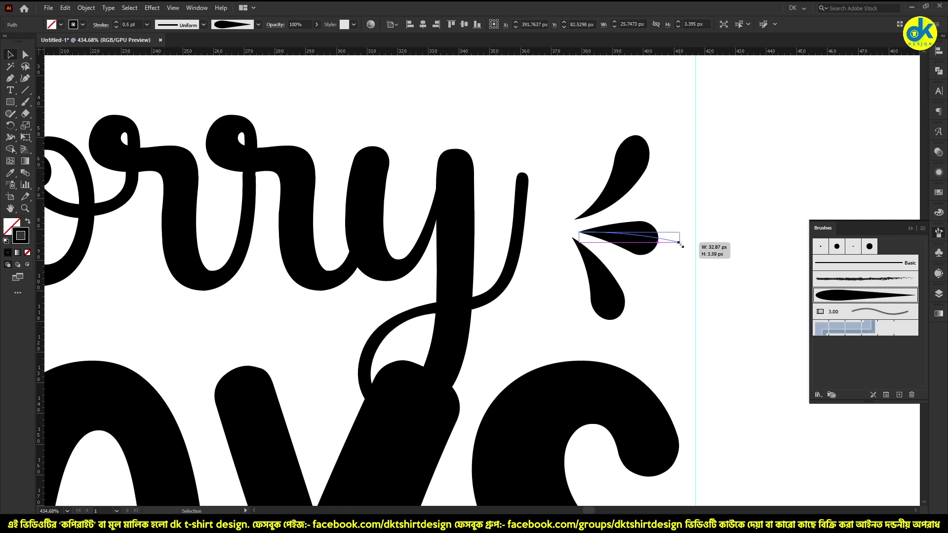
Step: Flatten the top teardrop's angle, then deselect and check the splash
scroll(603, 270, "down", 1)
left_click(608, 286)
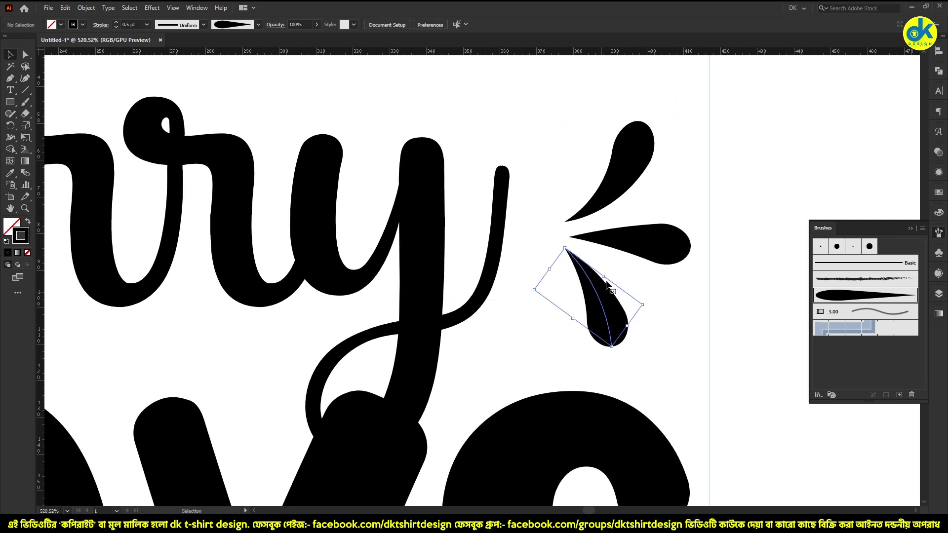
scroll(482, 230, "down", 2)
scroll(603, 242, "up", 2)
left_click(640, 153)
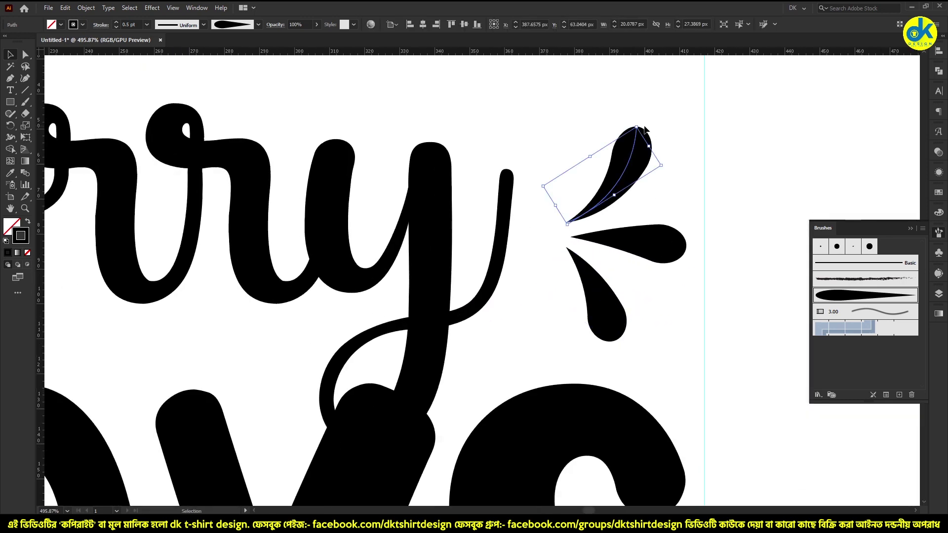
left_click_drag(642, 124, 652, 136)
scroll(604, 197, "up", 1)
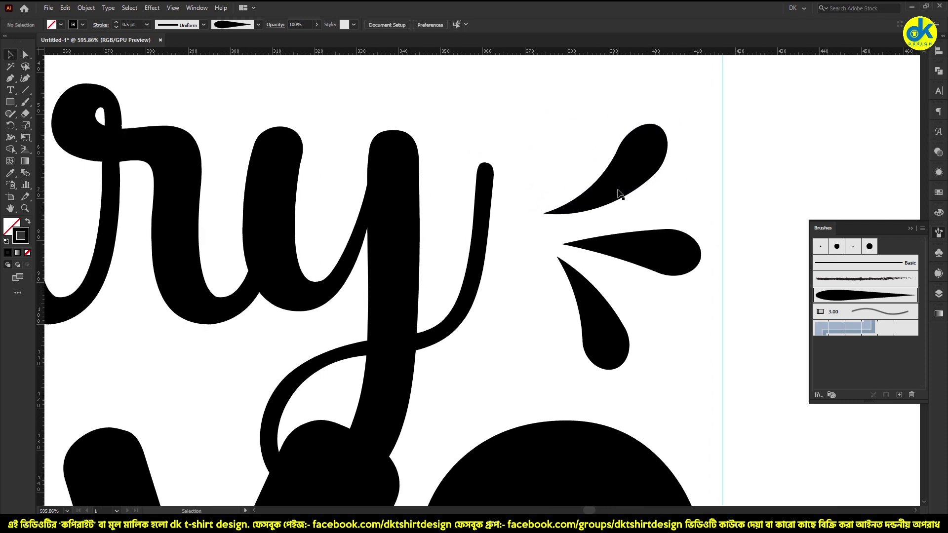
scroll(612, 273, "down", 1)
left_click(612, 313)
scroll(716, 205, "down", 2)
scroll(716, 206, "down", 2)
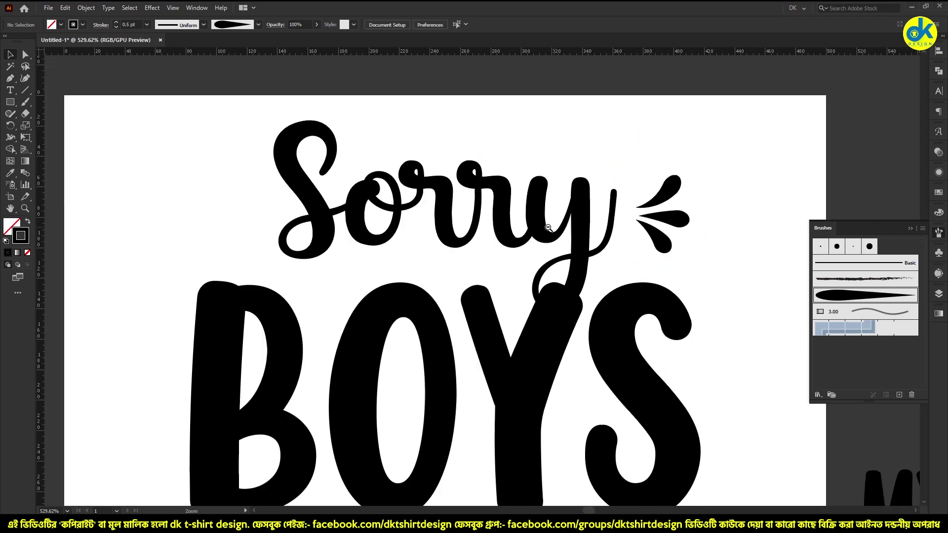
scroll(643, 232, "up", 2)
Step: Draw a small circle and fill it solid black with Shift+X
left_click_drag(9, 102, 44, 126)
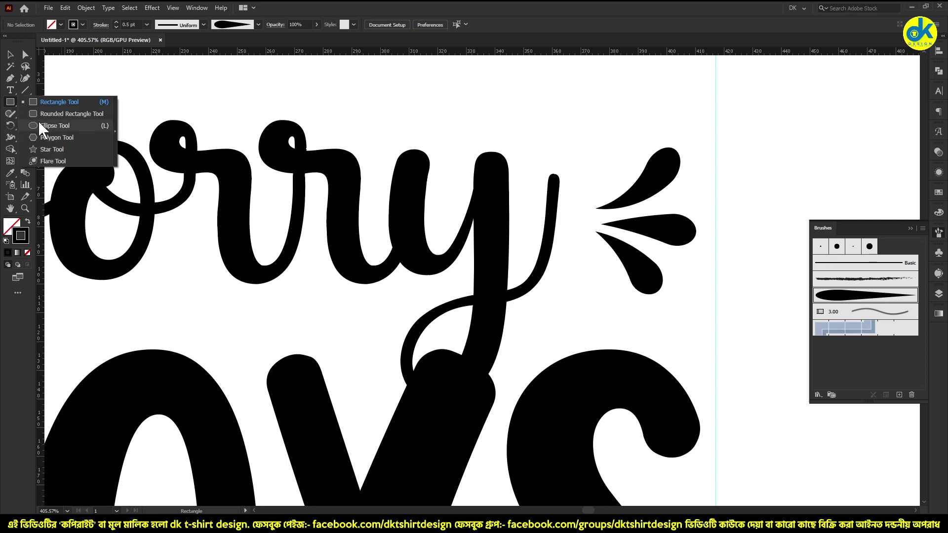
scroll(637, 212, "up", 1)
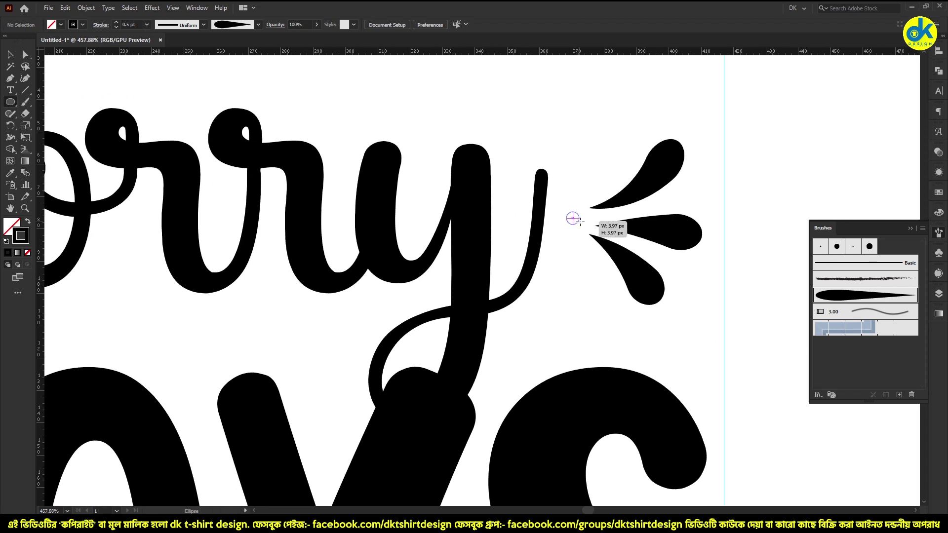
scroll(576, 222, "up", 3)
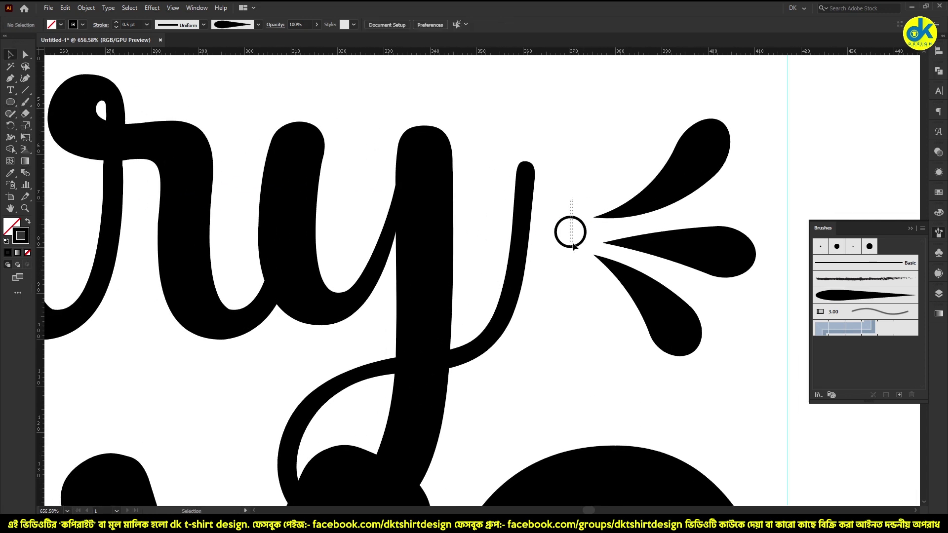
key("shift+x")
scroll(568, 232, "up", 2)
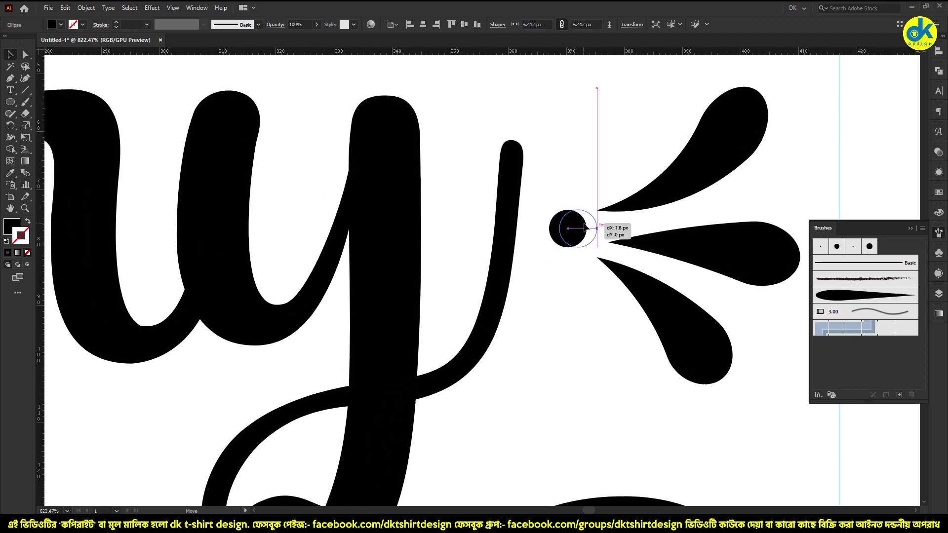
scroll(427, 212, "down", 4)
scroll(610, 209, "up", 5)
Step: Rotate the top teardrop so it points toward the dot
left_click(650, 253)
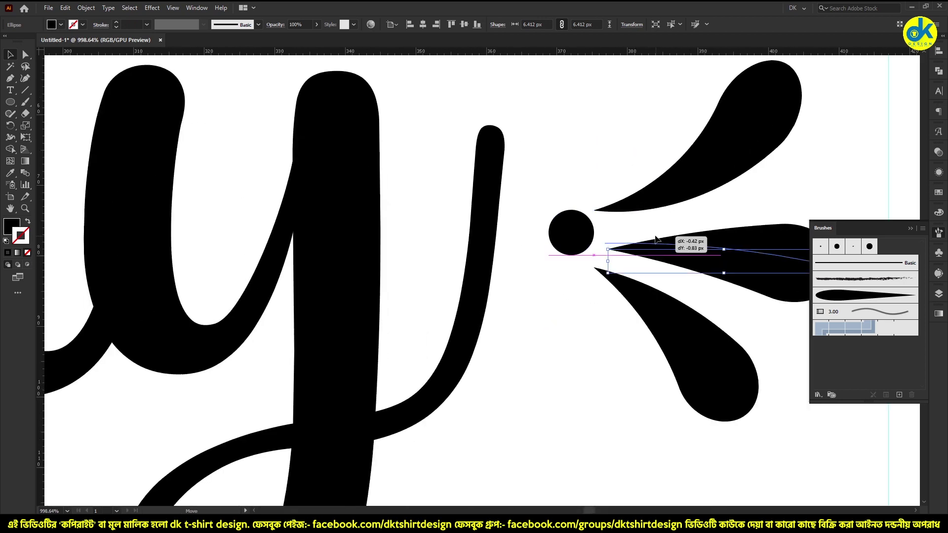
scroll(599, 242, "down", 6)
scroll(642, 276, "up", 1)
scroll(543, 207, "up", 3)
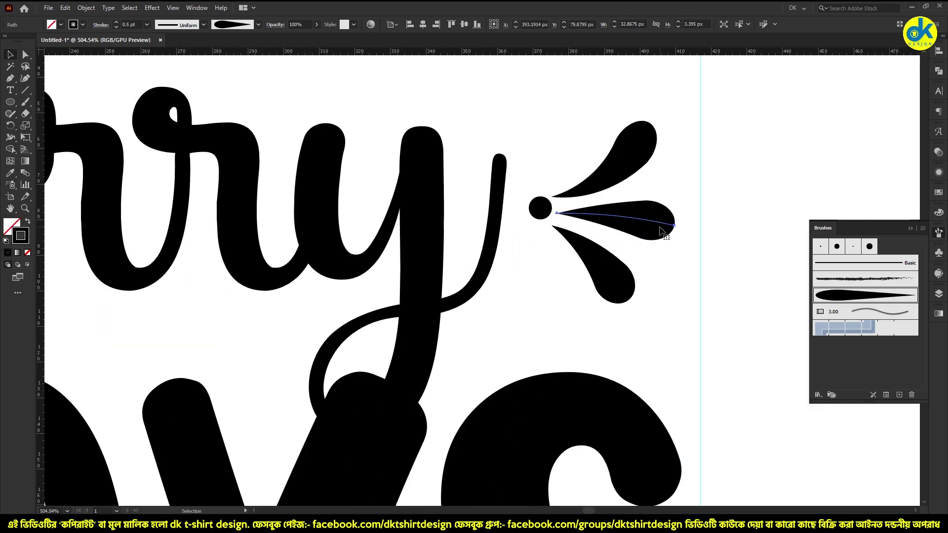
left_click(651, 149)
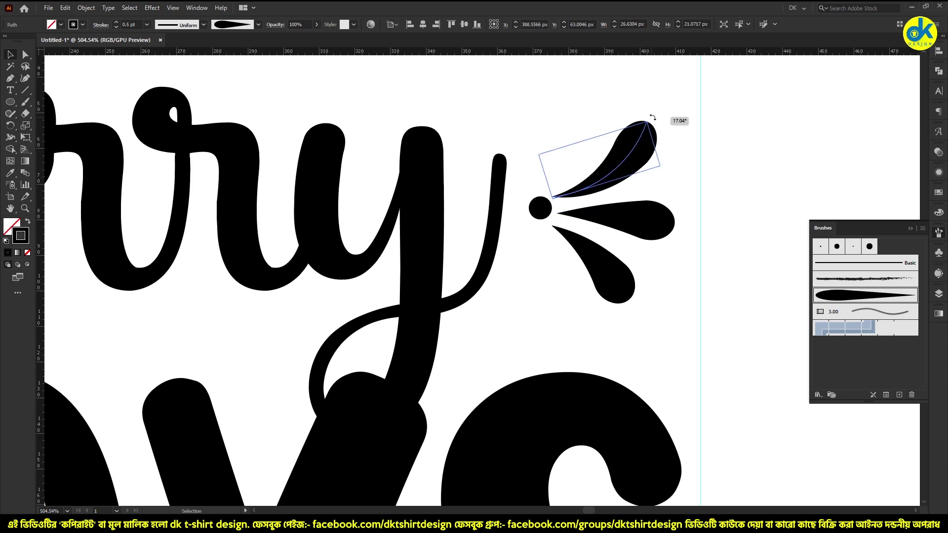
left_click_drag(653, 118, 656, 121)
left_click(654, 168)
scroll(654, 178, "up", 1)
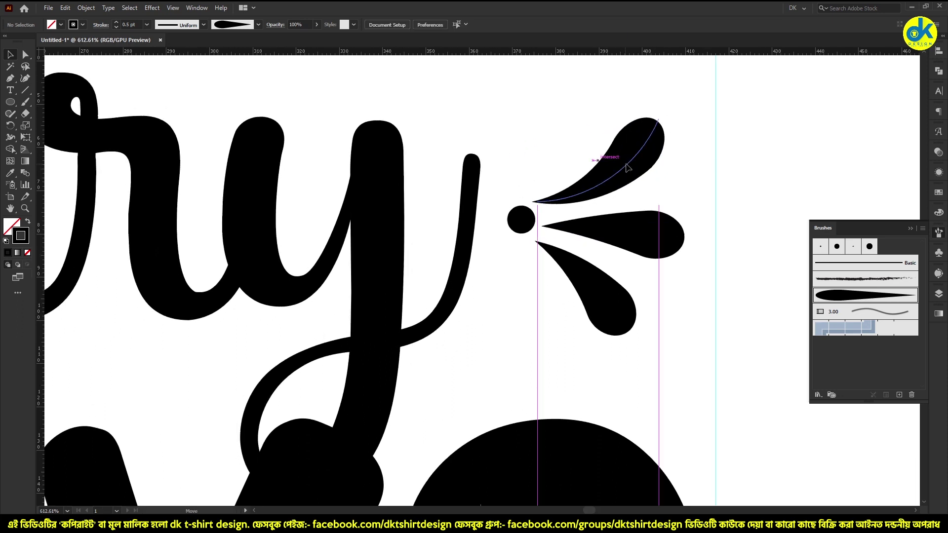
Step: Select each teardrop in turn to check its alignment with the dot
left_click(626, 168)
left_click(610, 238)
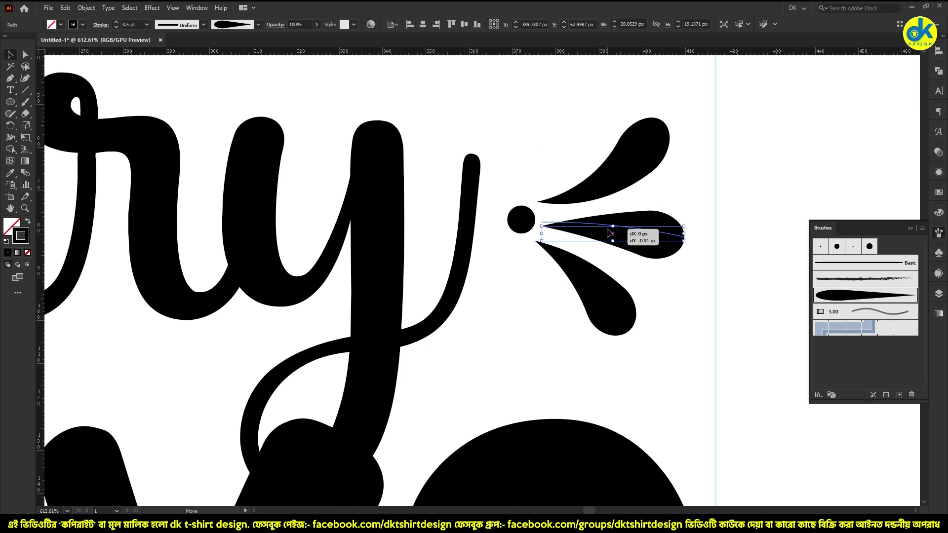
scroll(578, 278, "up", 1)
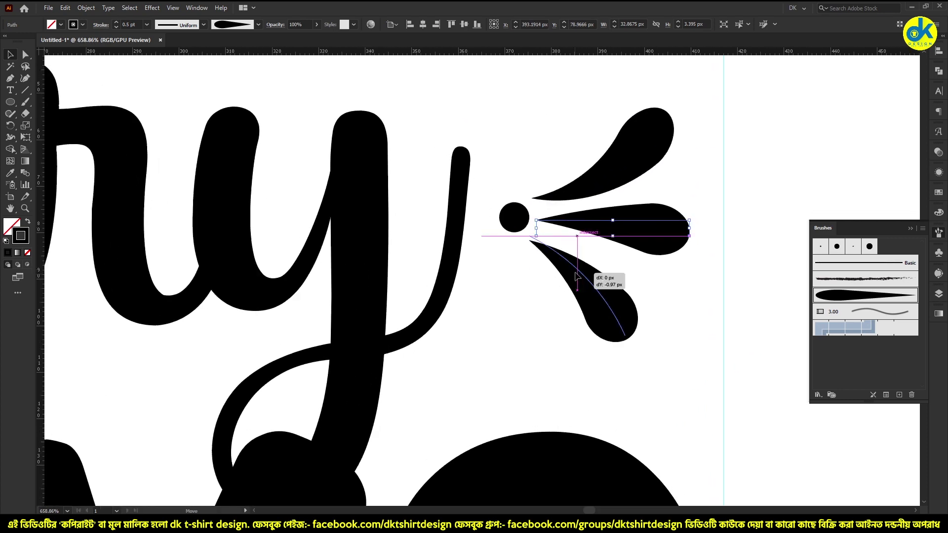
left_click(592, 271)
scroll(613, 271, "down", 5)
scroll(441, 267, "down", 2)
scroll(567, 269, "up", 5)
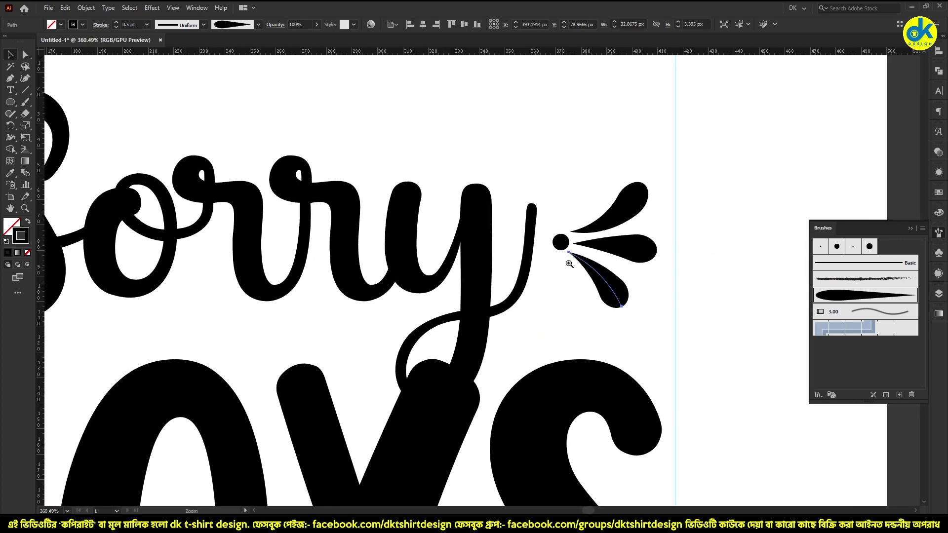
left_click_drag(572, 225, 641, 285)
left_click(666, 271)
scroll(669, 296, "up", 2)
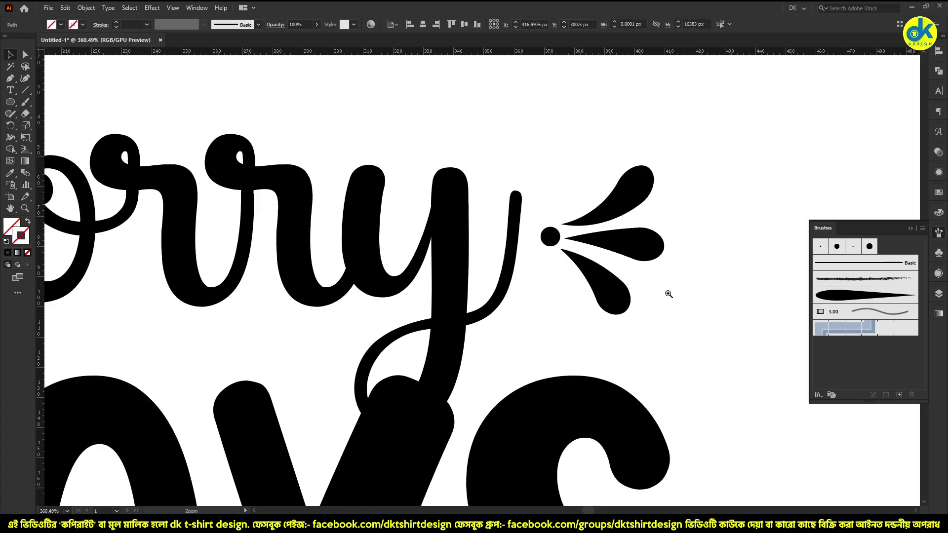
scroll(656, 306, "up", 2)
Step: Nudge the bottom teardrop onto the dot and select all four pieces
left_click(625, 316)
left_click_drag(618, 302, 621, 304)
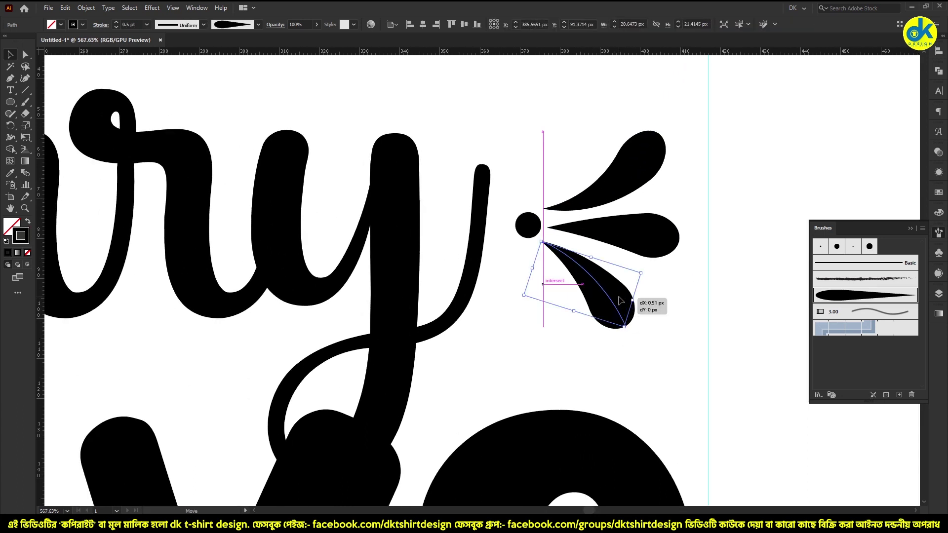
left_click_drag(525, 163, 610, 247)
right_click(608, 240)
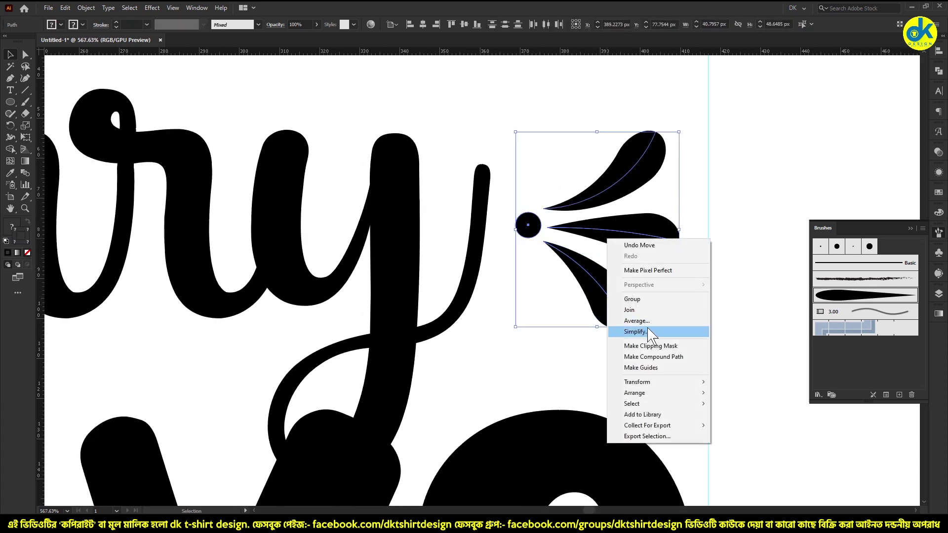
Step: Group the dot and teardrops and expand their appearance into filled shapes
left_click(632, 300)
scroll(508, 288, "down", 3)
scroll(508, 288, "down", 3)
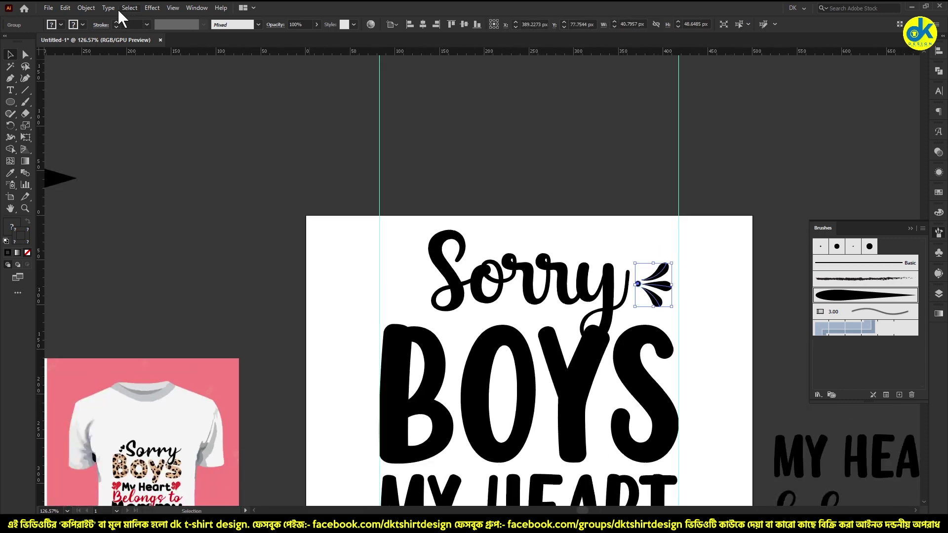
left_click(87, 8)
left_click(109, 135)
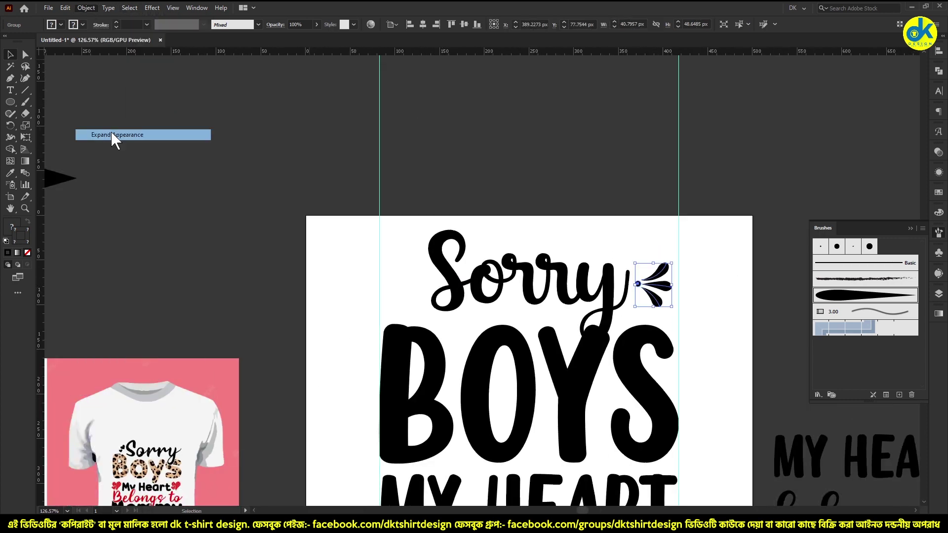
Step: Make a vertically reflected copy of the ornament group
left_click(637, 287)
left_click(705, 302)
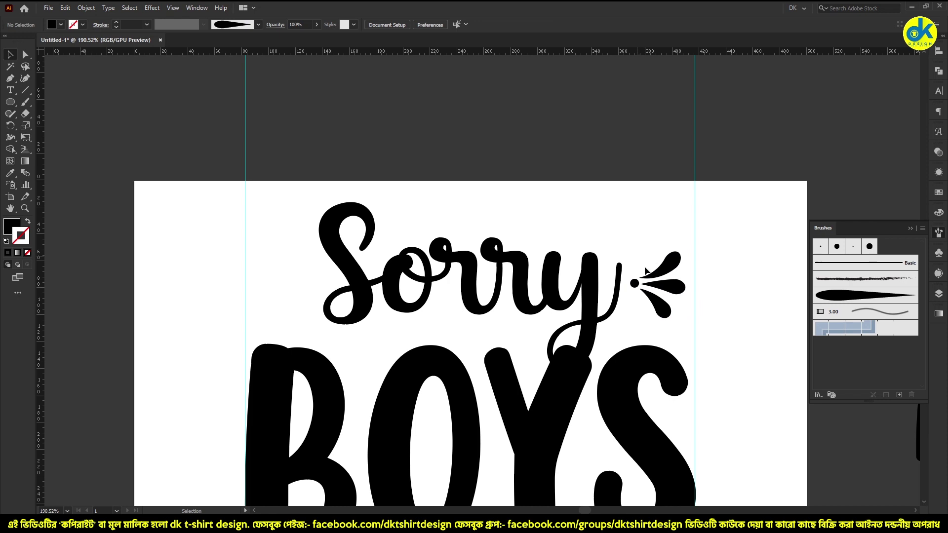
left_click(646, 271)
right_click(667, 291)
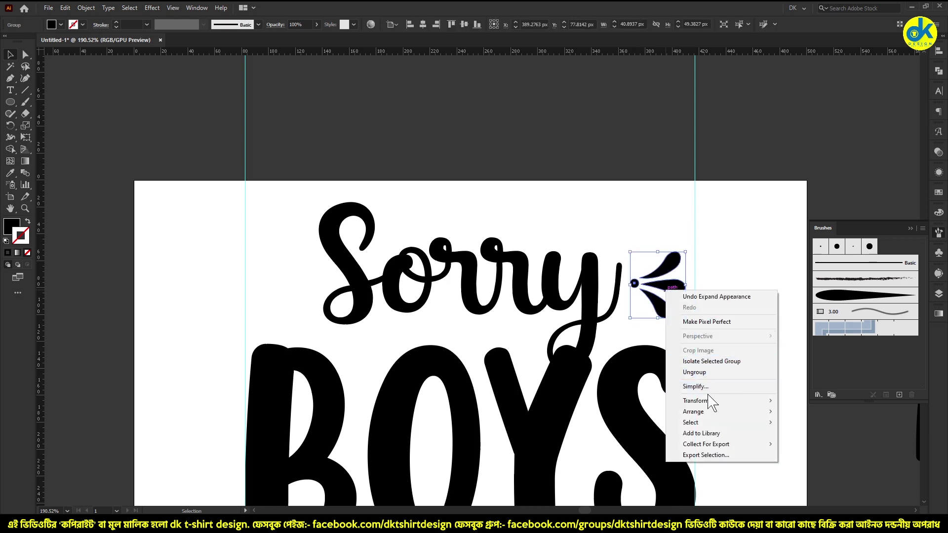
mouse_move(696, 401)
left_click(795, 436)
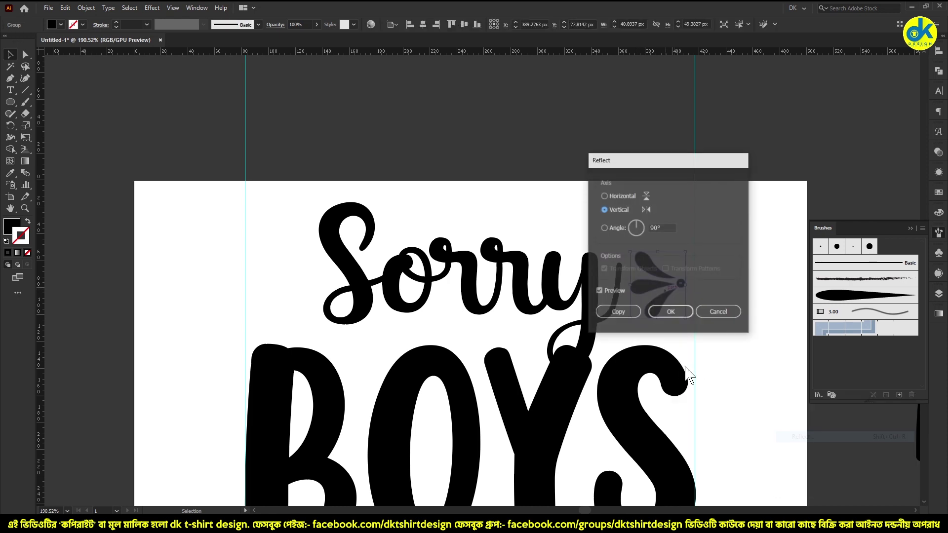
left_click(617, 312)
Step: Move the mirrored ornament to the left of Sorry and select the Sorry artwork
left_click_drag(638, 285, 252, 286)
mouse_move(363, 286)
left_mouse_down()
mouse_move(687, 318)
mouse_move(530, 356)
left_mouse_up()
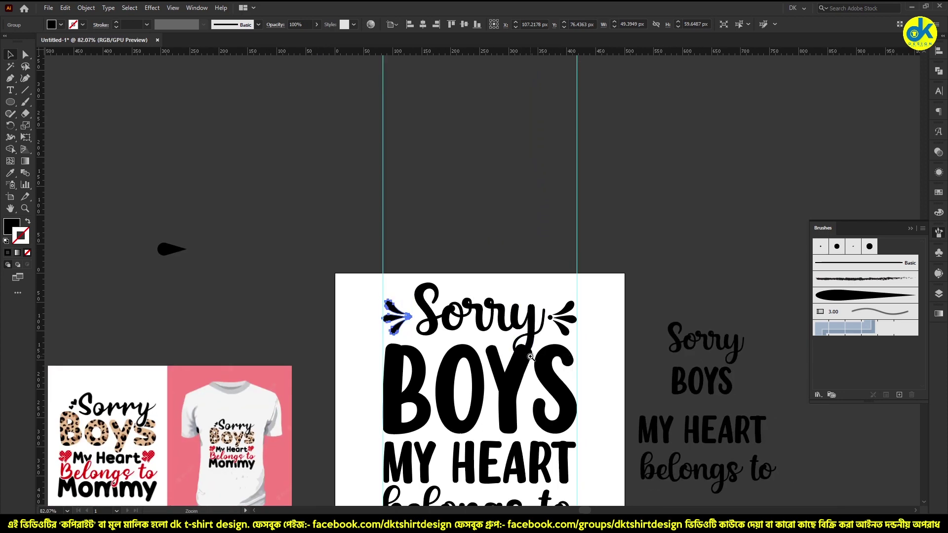
left_click_drag(530, 357, 530, 315)
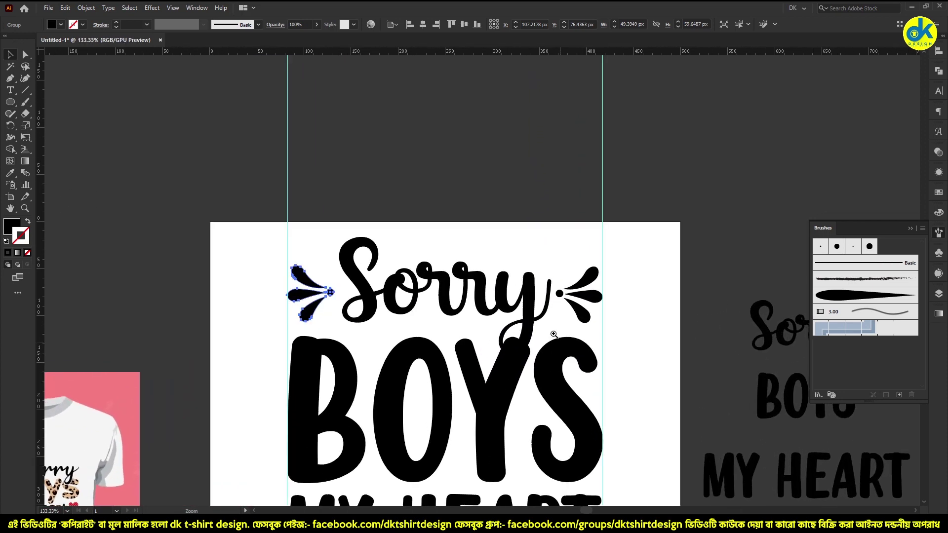
left_click(530, 314)
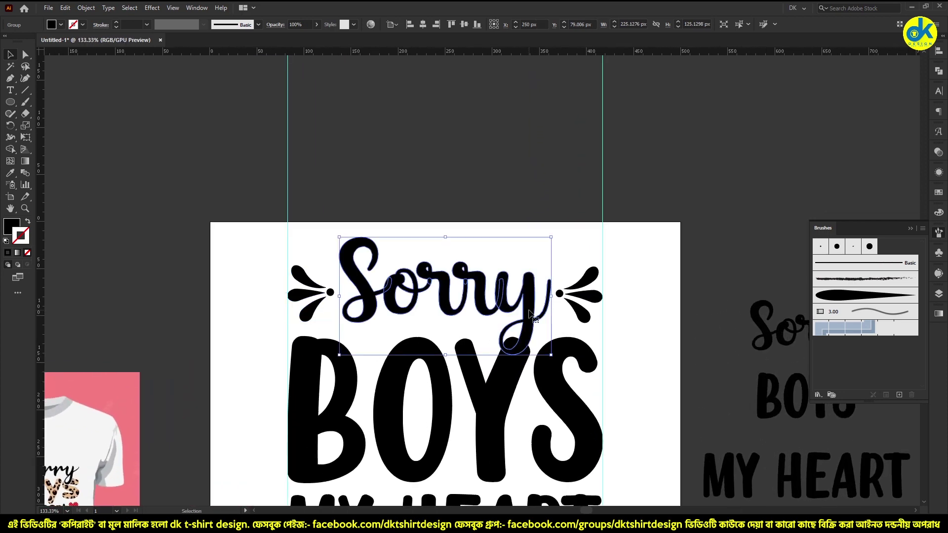
left_click(621, 342)
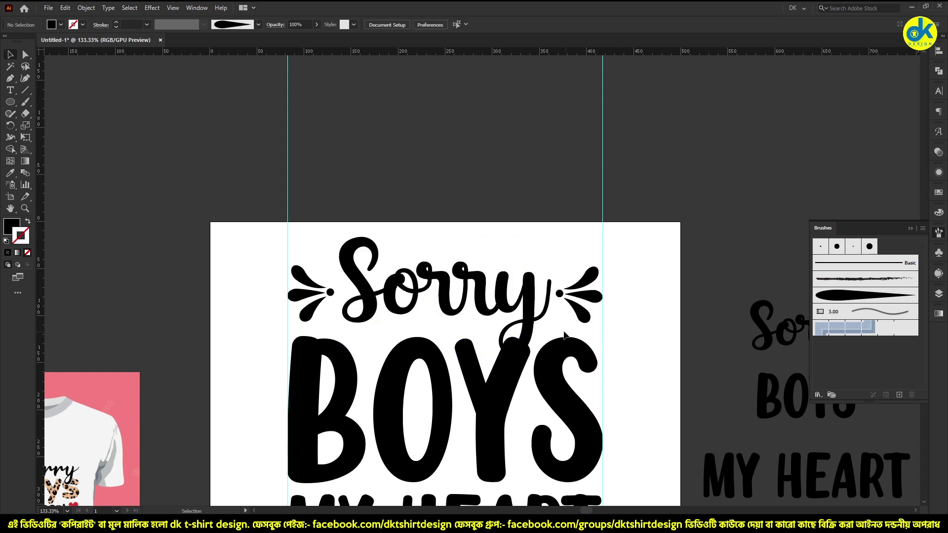
left_click(530, 321)
Step: Isolate the Sorry group and select its final y, discarding a 10 px offset
scroll(524, 325, "up", 2)
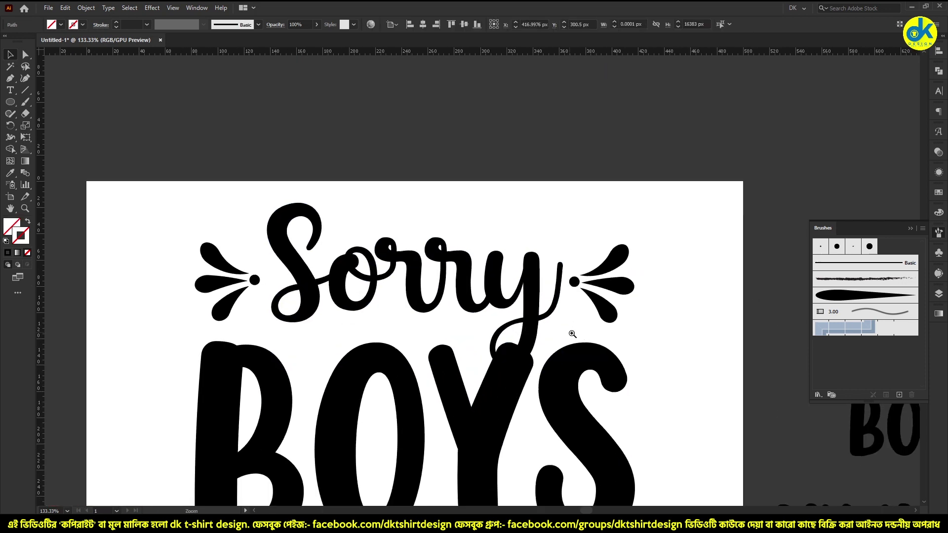
left_click(533, 307)
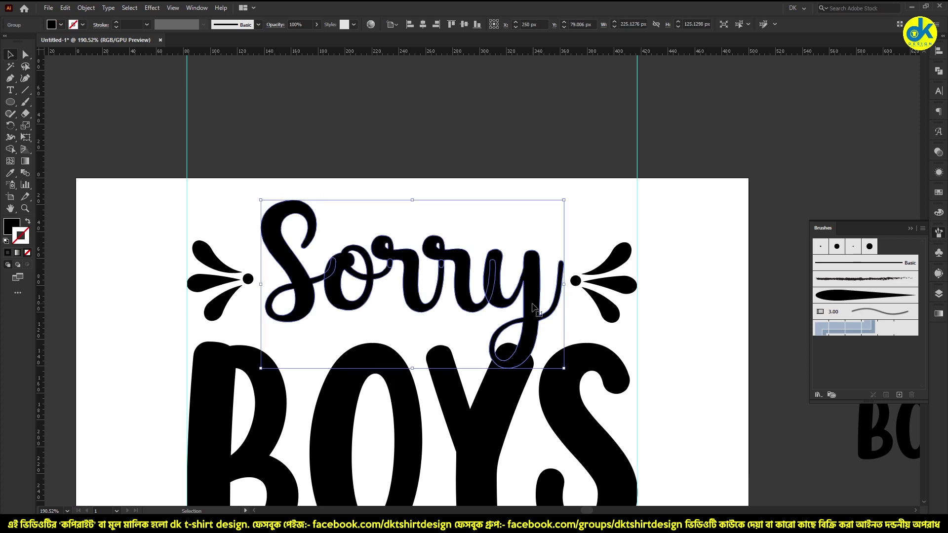
double_click(532, 307)
left_click_drag(533, 308, 531, 213)
key("ctrl+z")
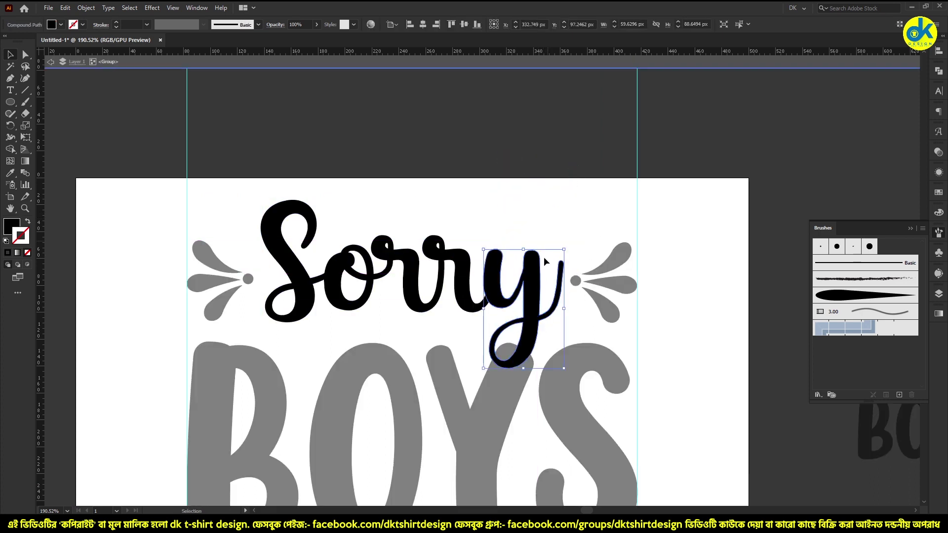
key("ctrl")
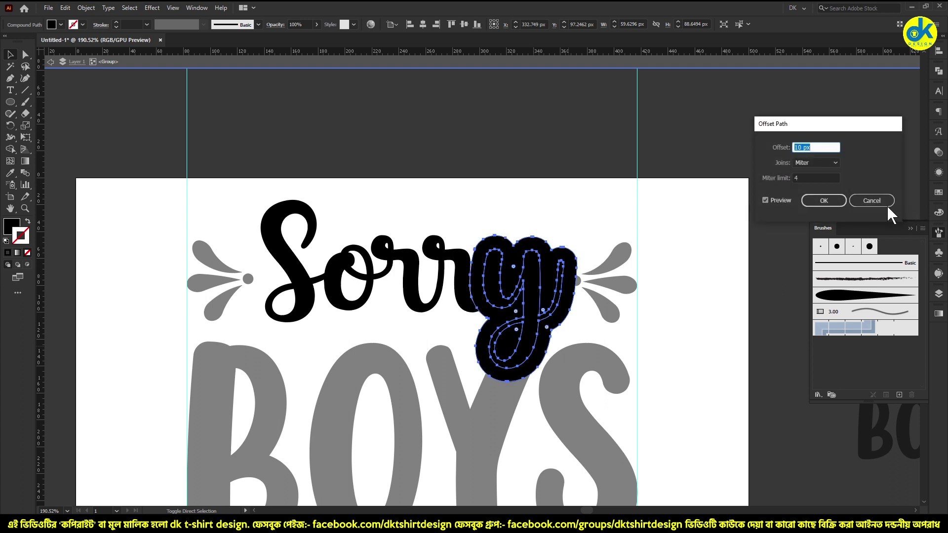
left_click(885, 203)
Step: Offset the y's path by 3 px with Round joins, then cut it
left_click(85, 7)
mouse_move(97, 242)
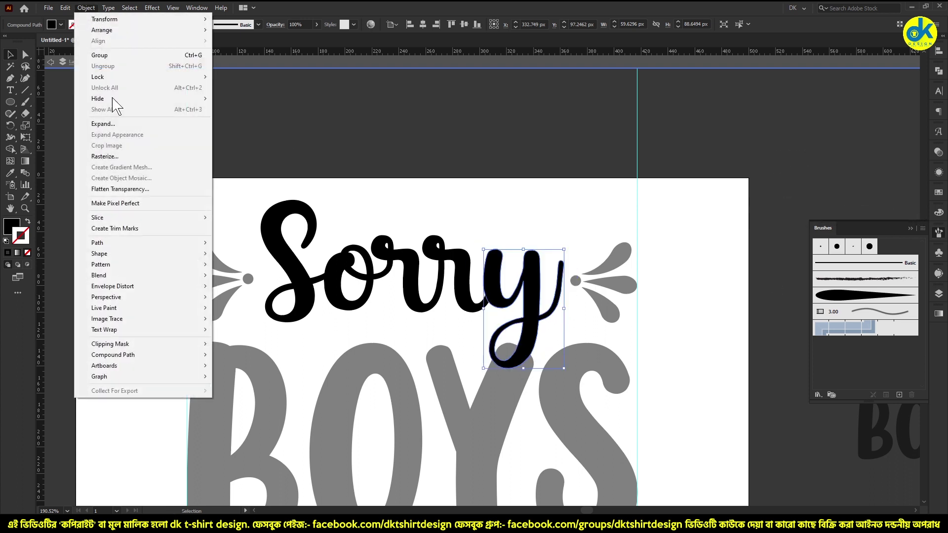
left_click(262, 279)
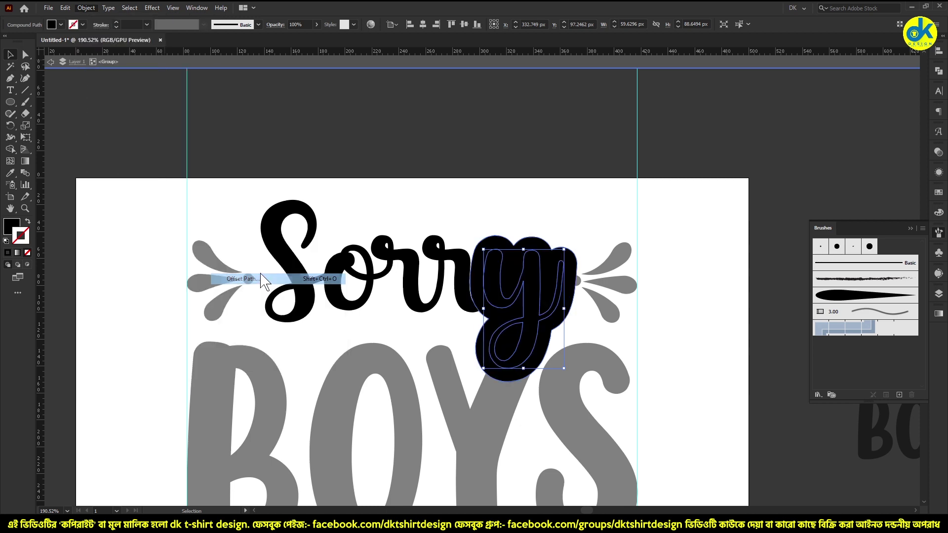
key("Down")
key("Down")
key("Down")
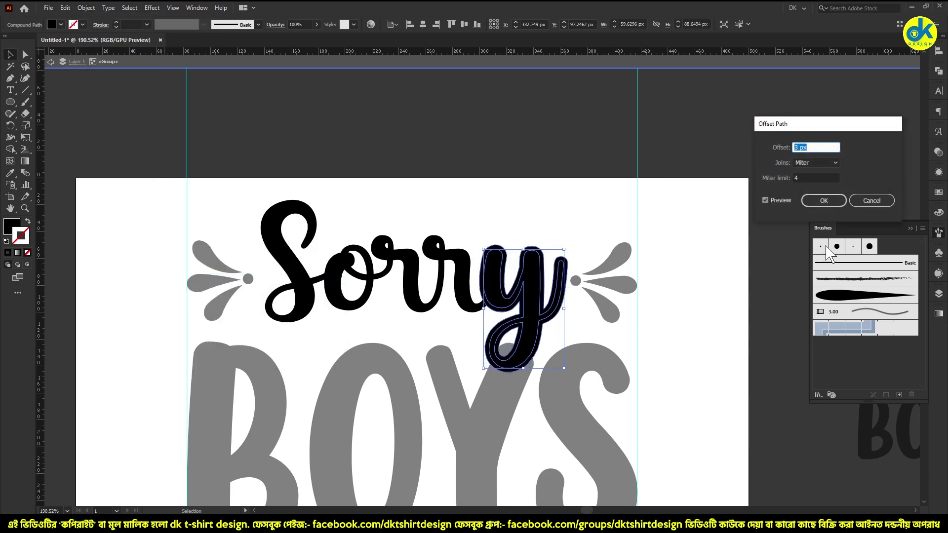
left_click(819, 163)
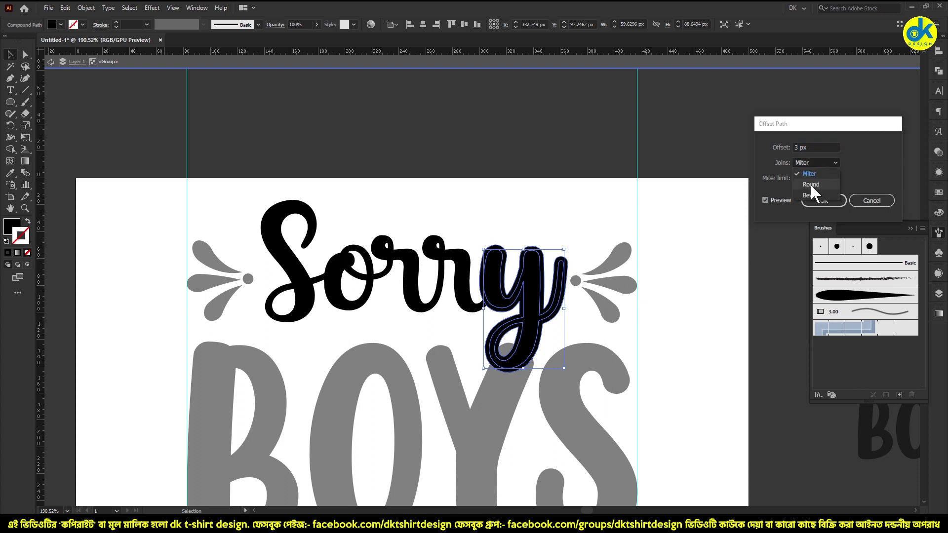
left_click(810, 185)
left_click(823, 203)
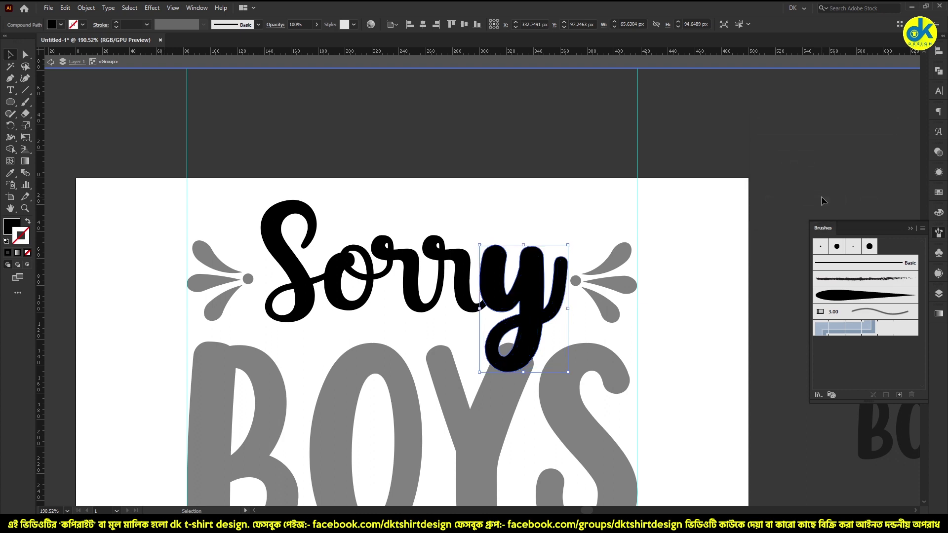
key("ctrl+x")
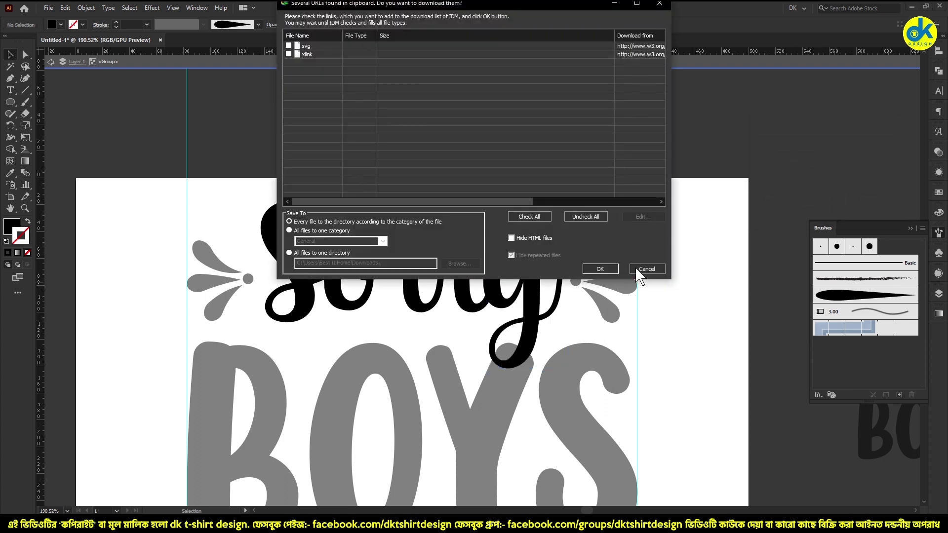
Step: Isolate the BOYS group and paste the offset Sorry y in front of its Y
left_click(641, 264)
scroll(676, 311, "down", 2)
left_click(540, 387)
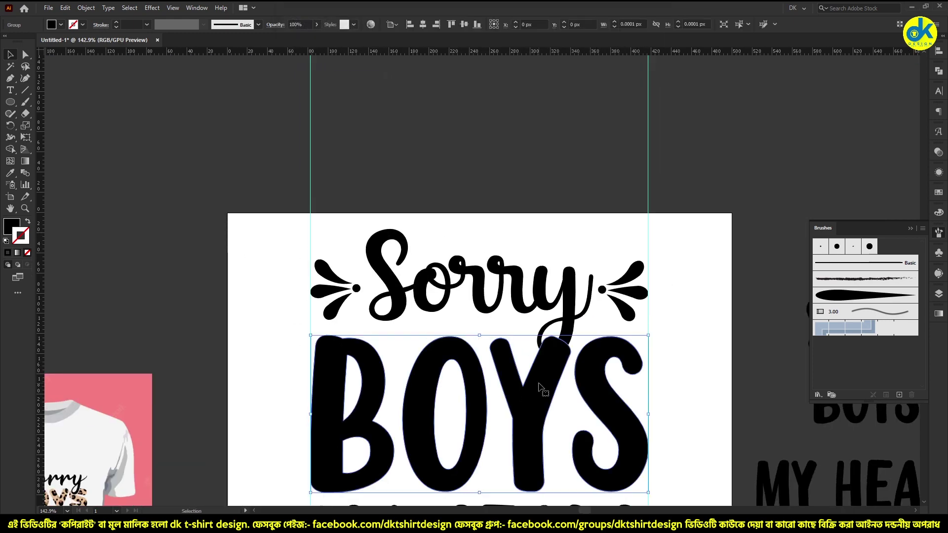
double_click(539, 387)
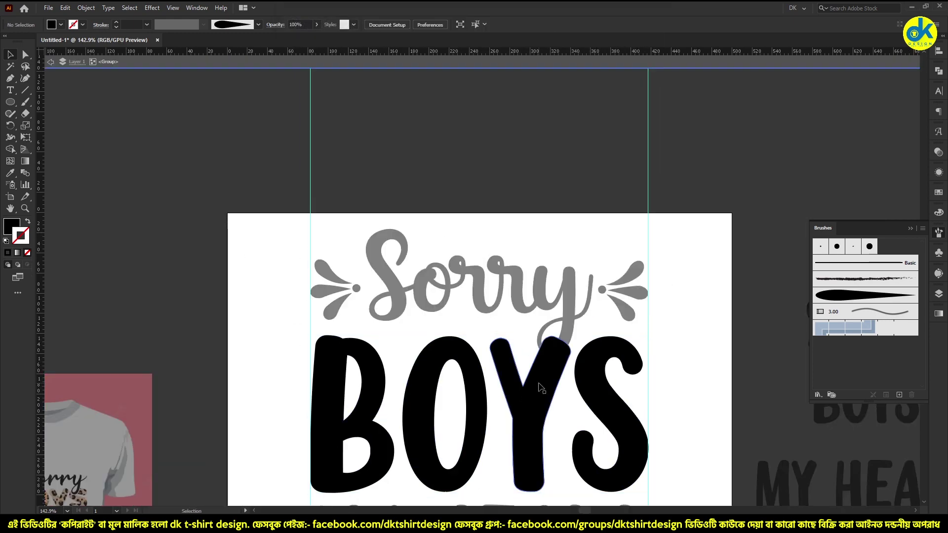
left_click(540, 387)
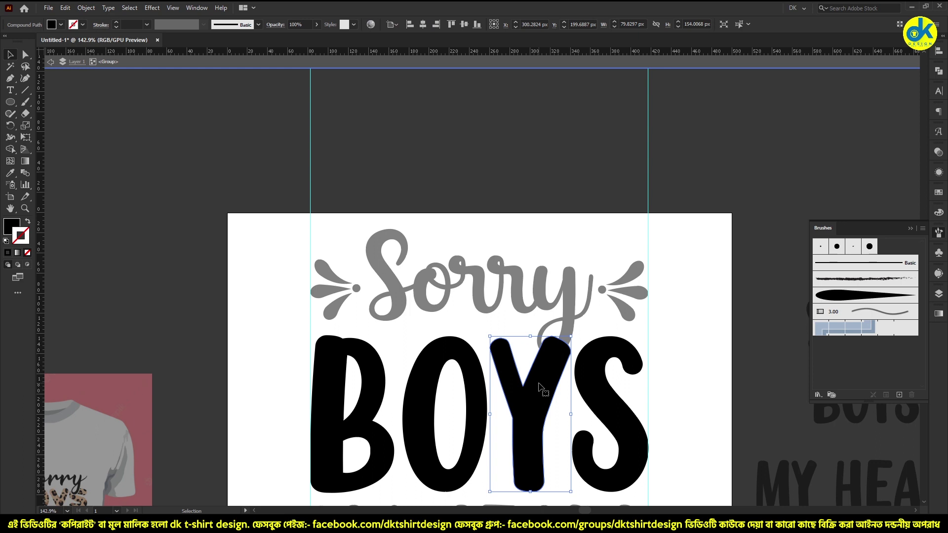
key("ctrl+z")
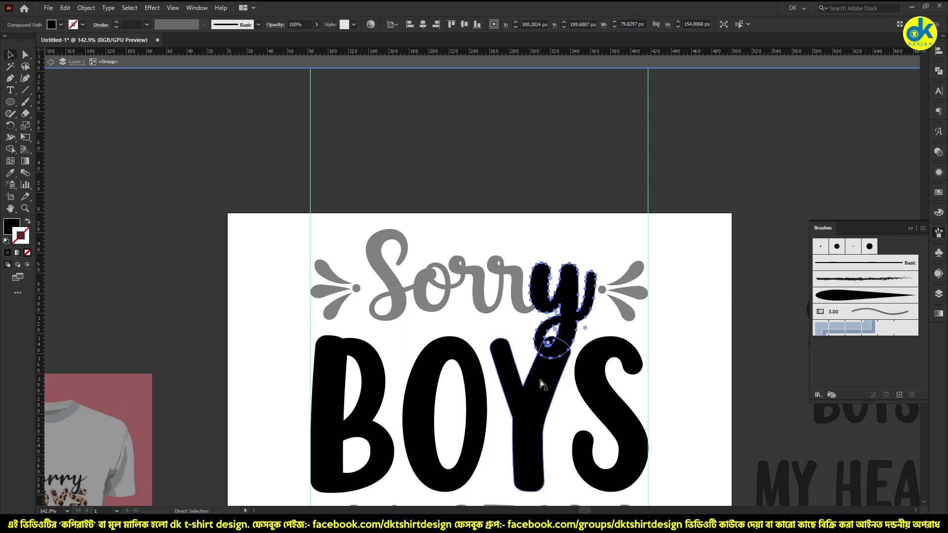
scroll(554, 381, "up", 1)
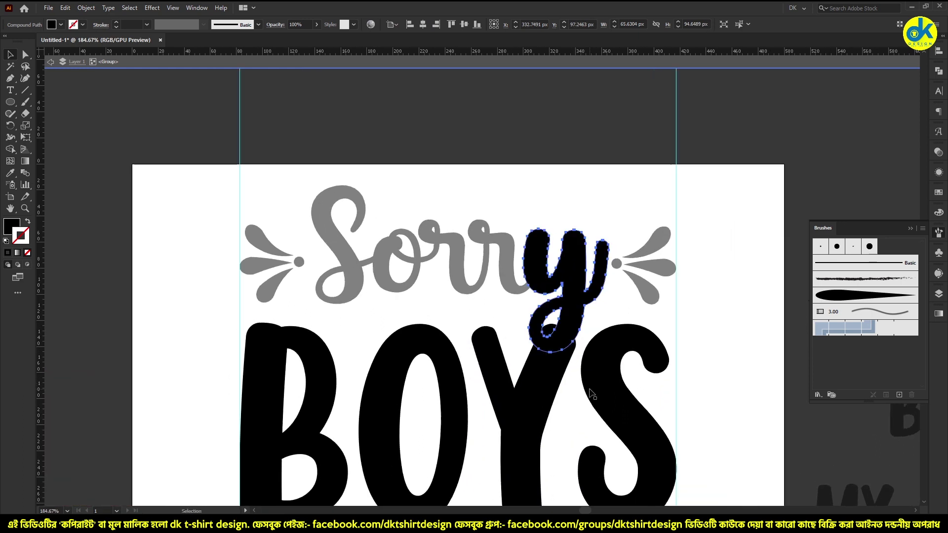
Step: Fill the pasted y red and check it sits in place over the Y
left_click(61, 24)
left_click(82, 43)
key("Escape")
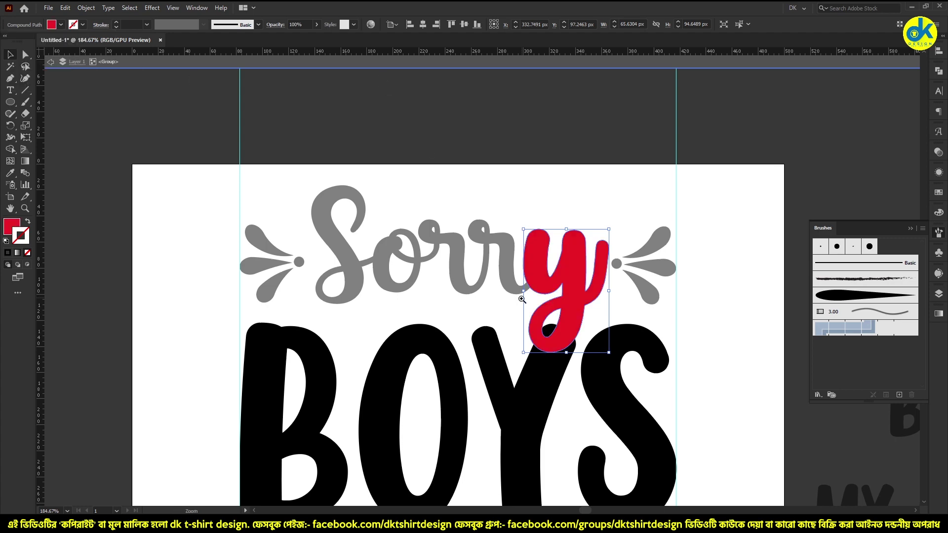
scroll(525, 299, "up", 2)
left_click_drag(632, 282, 489, 285)
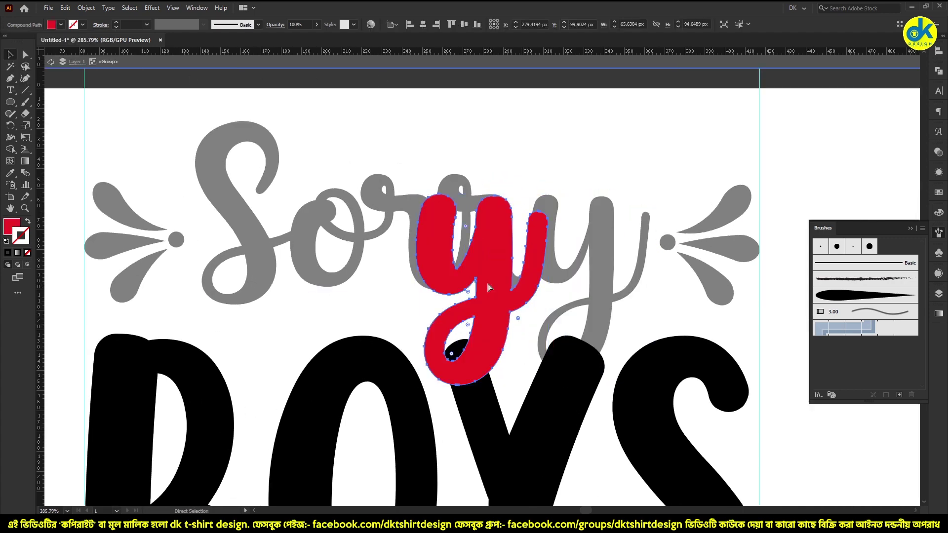
key("ctrl+z")
scroll(490, 283, "down", 3)
scroll(491, 283, "up", 1)
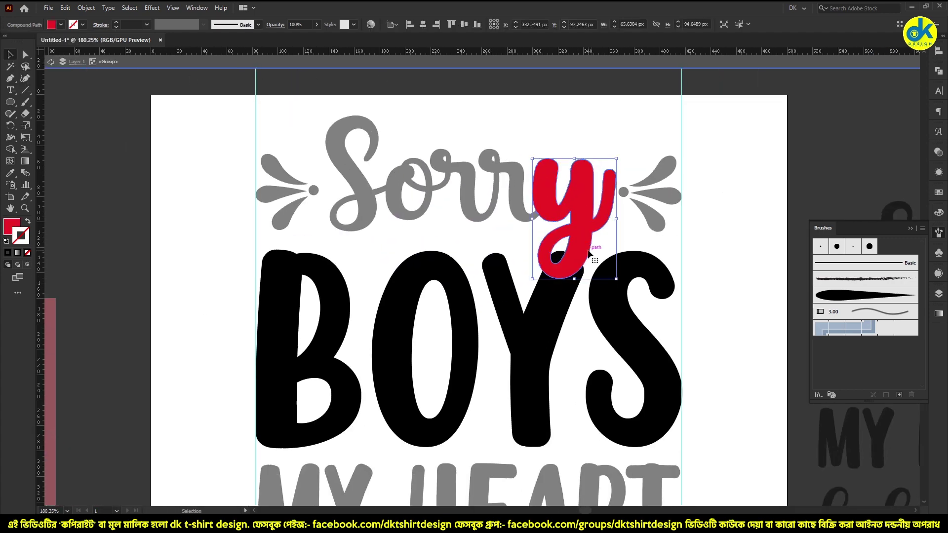
Step: Subtract the red y from the BOYS Y with Pathfinder Minus Front, then Expand it
left_click(554, 322, "shift")
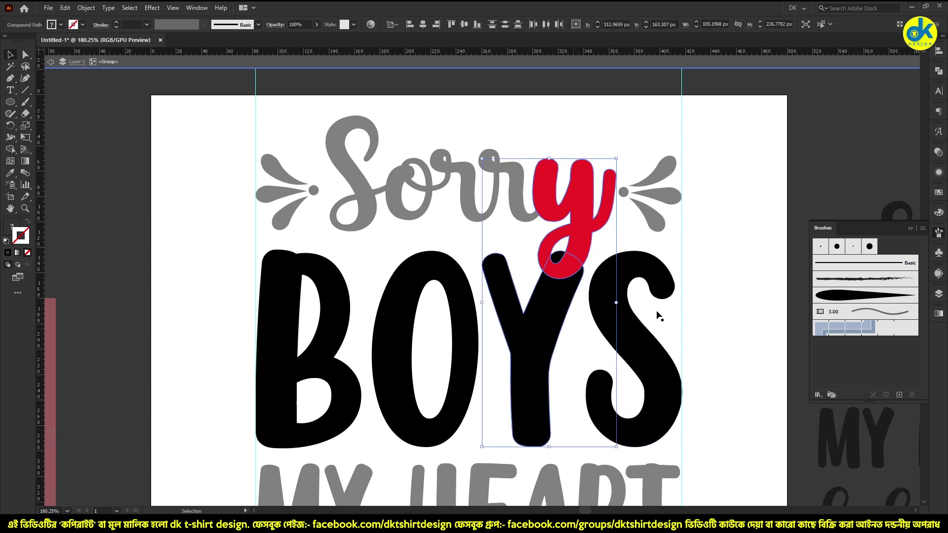
left_click(939, 71)
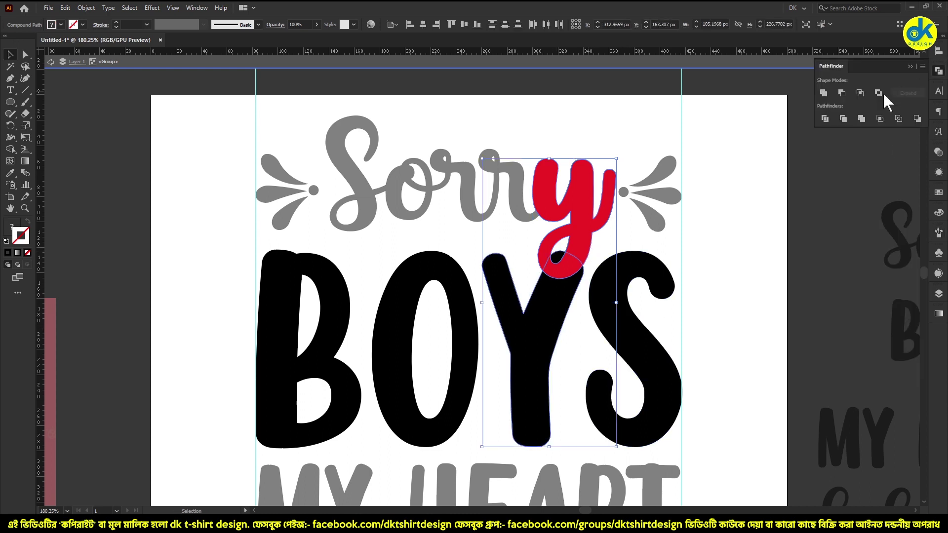
left_click(842, 93)
mouse_move(624, 233)
left_mouse_down()
mouse_move(663, 257)
mouse_move(641, 242)
left_mouse_up()
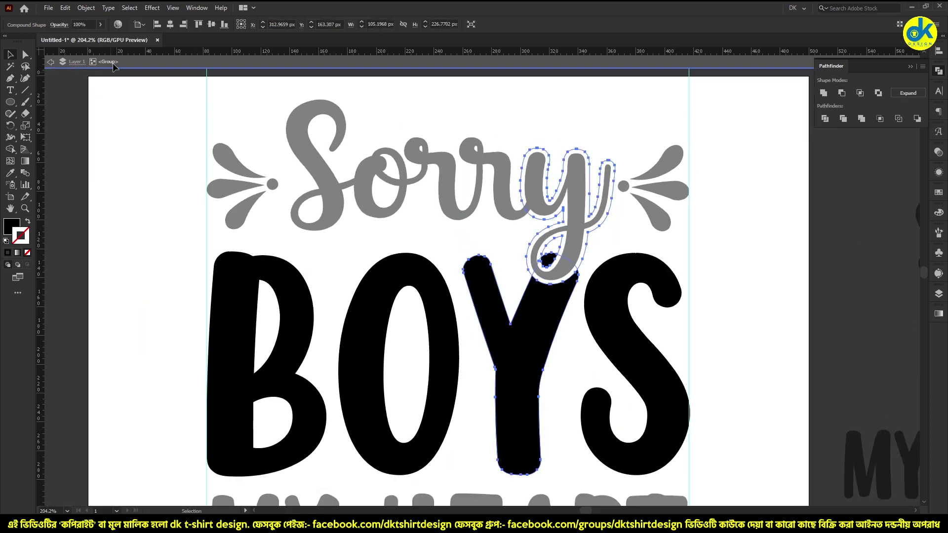
left_click(86, 8)
left_click(113, 135)
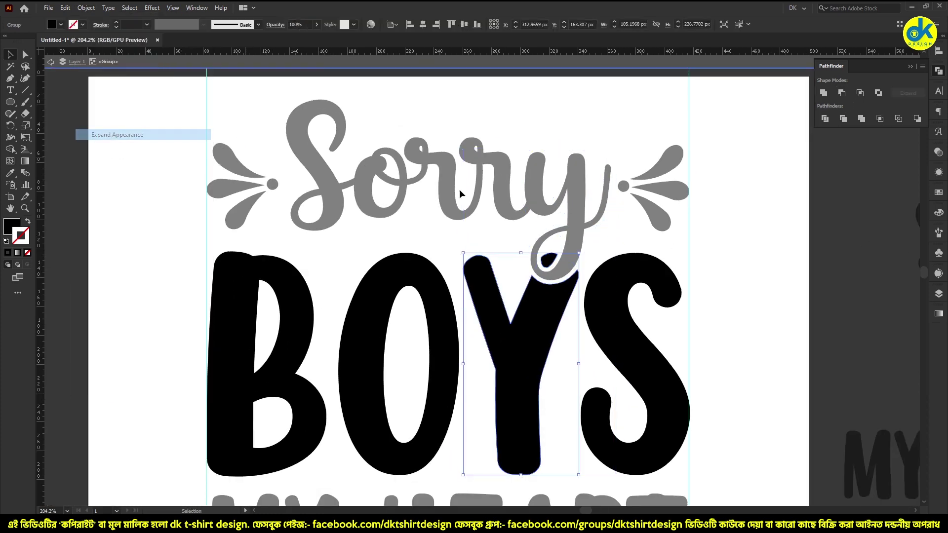
left_click(660, 228)
Step: Zoom around the artboard to inspect the finished black lettering and the Y cut
mouse_move(670, 254)
left_mouse_down()
mouse_move(591, 263)
mouse_move(639, 260)
left_mouse_up()
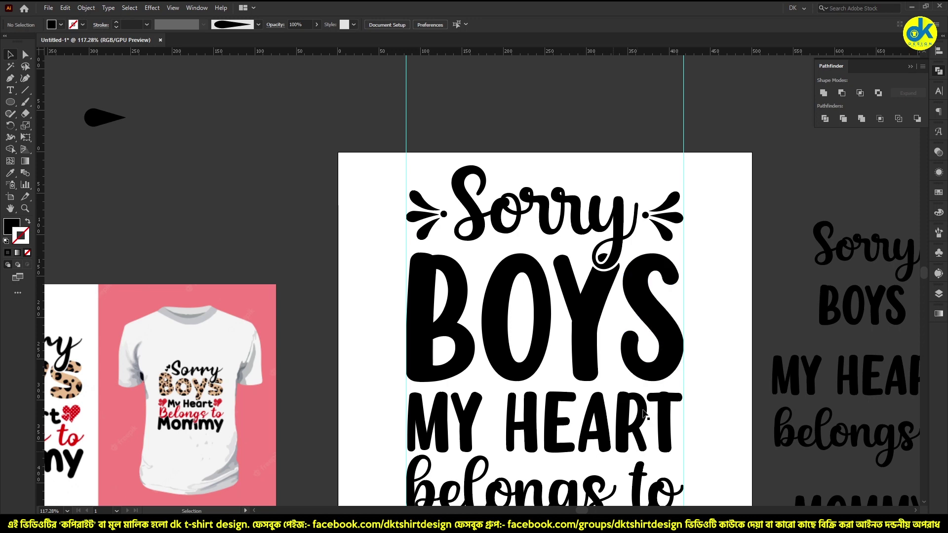
scroll(588, 275, "up", 3)
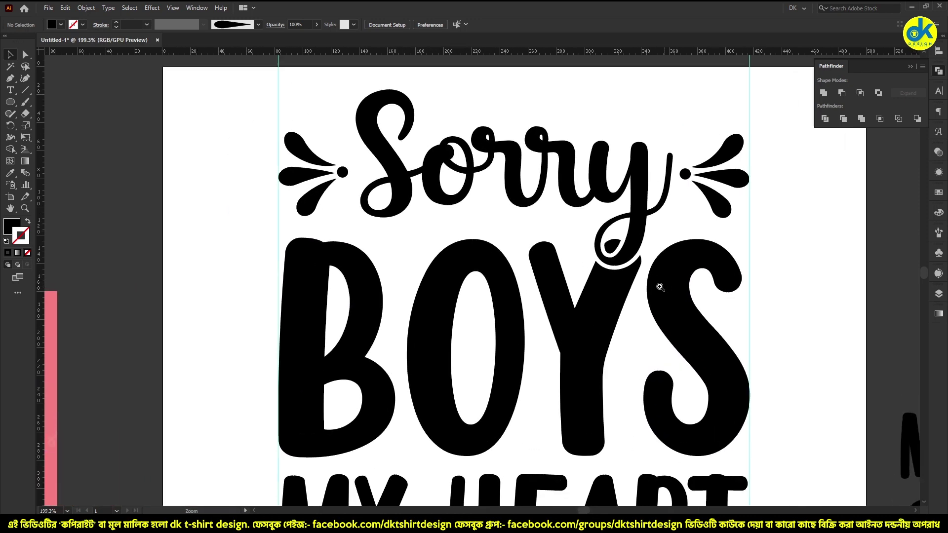
left_click(613, 299)
scroll(594, 304, "down", 2)
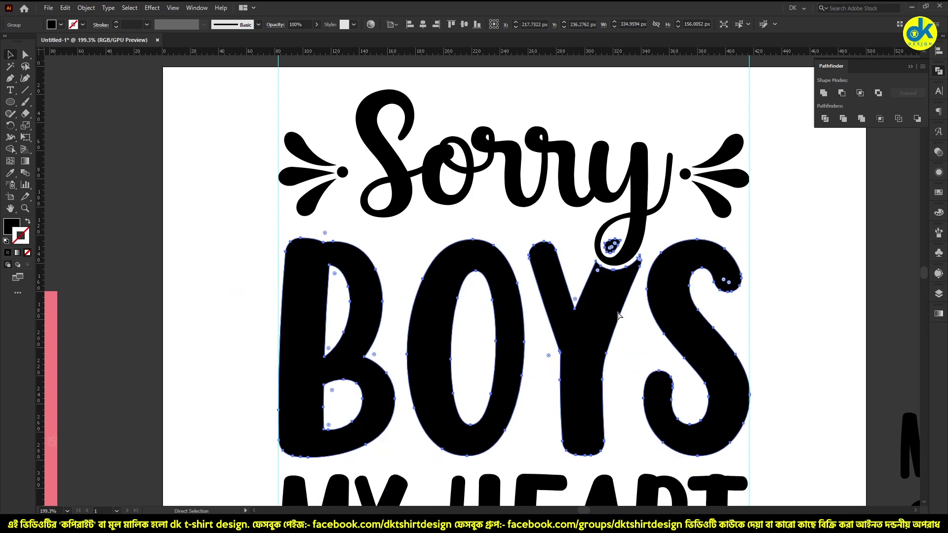
scroll(728, 306, "down", 2)
left_click(729, 305)
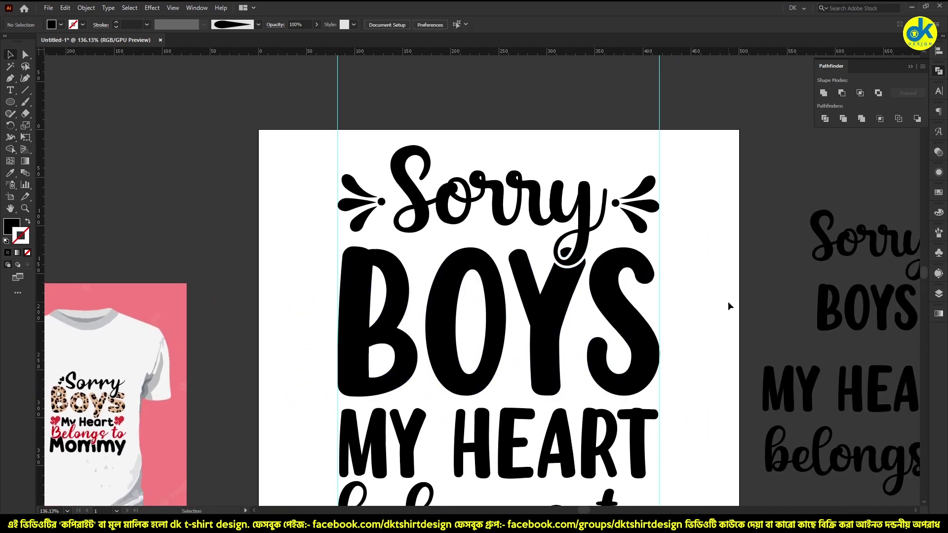
Step: Zoom in on the colourful reference mockup and nudge it slightly left
scroll(576, 265, "down", 3)
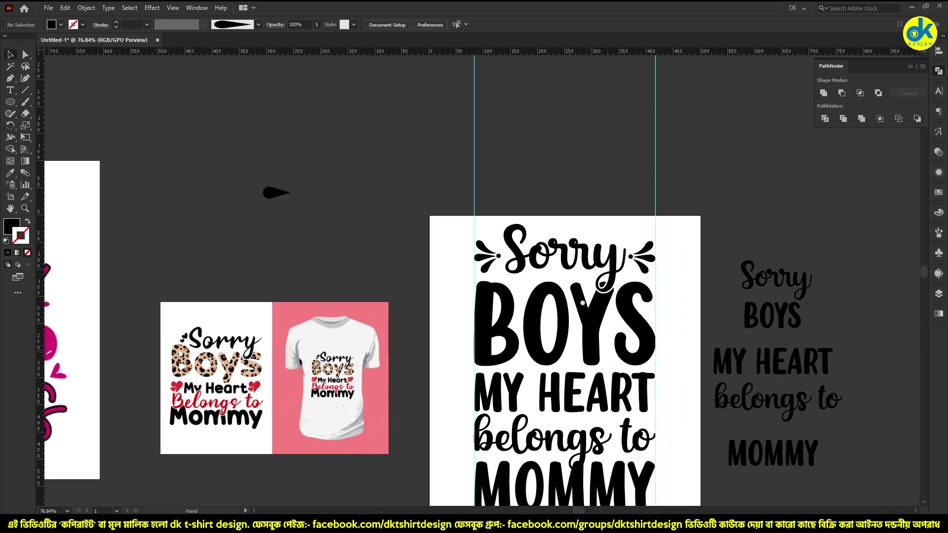
scroll(576, 266, "up", 1)
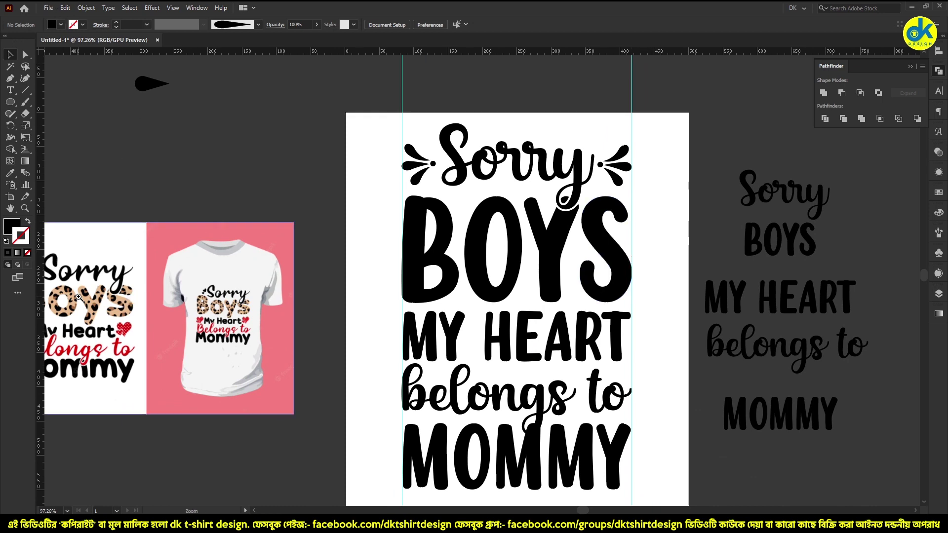
scroll(265, 288, "up", 2)
scroll(265, 288, "up", 2)
scroll(265, 288, "up", 2)
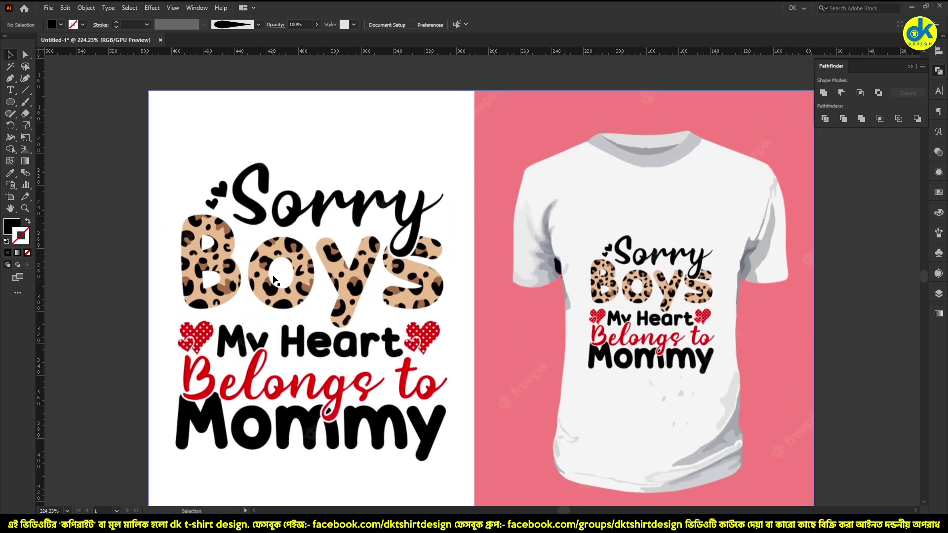
left_click_drag(265, 288, 240, 282)
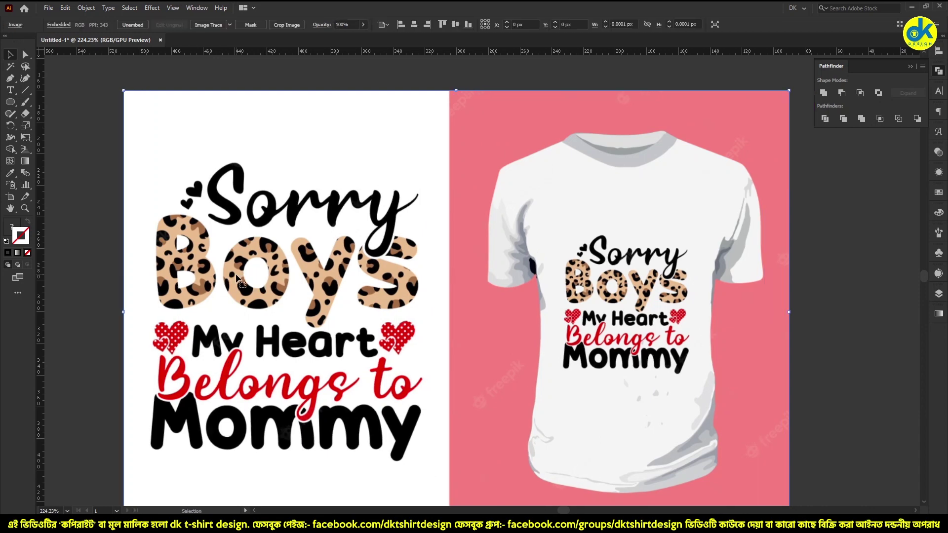
key("alt+Tab")
Step: Open a new Edge tab and go to freepik.com from its shortcut tile
left_click(103, 9)
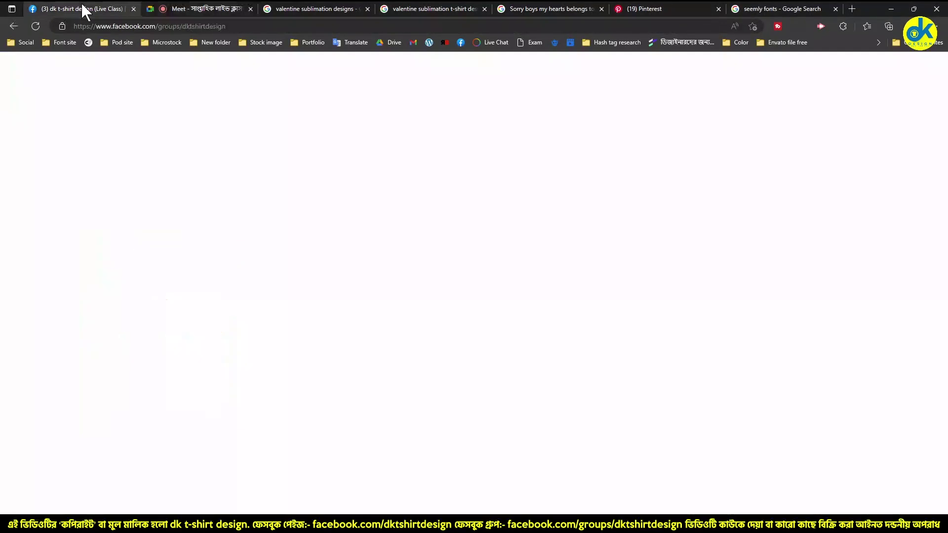
left_click(186, 10)
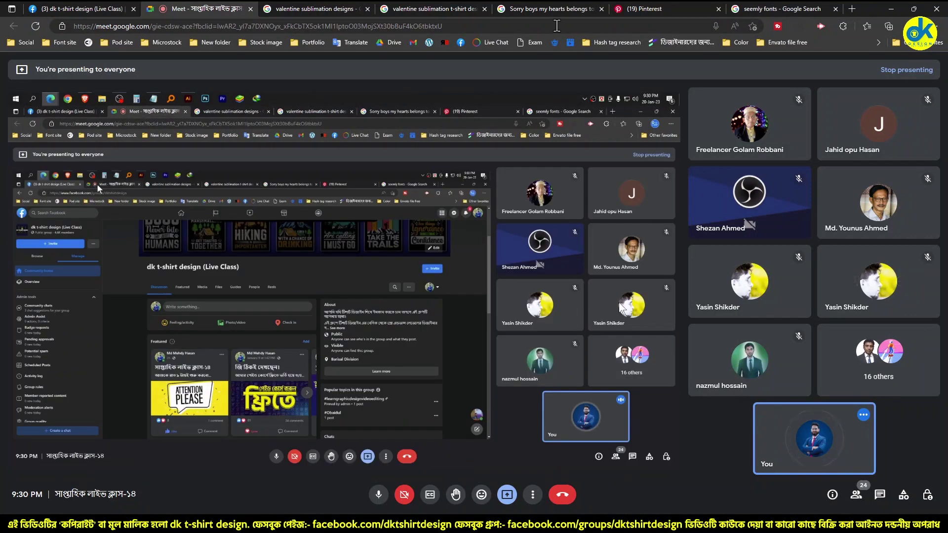
left_click(851, 9)
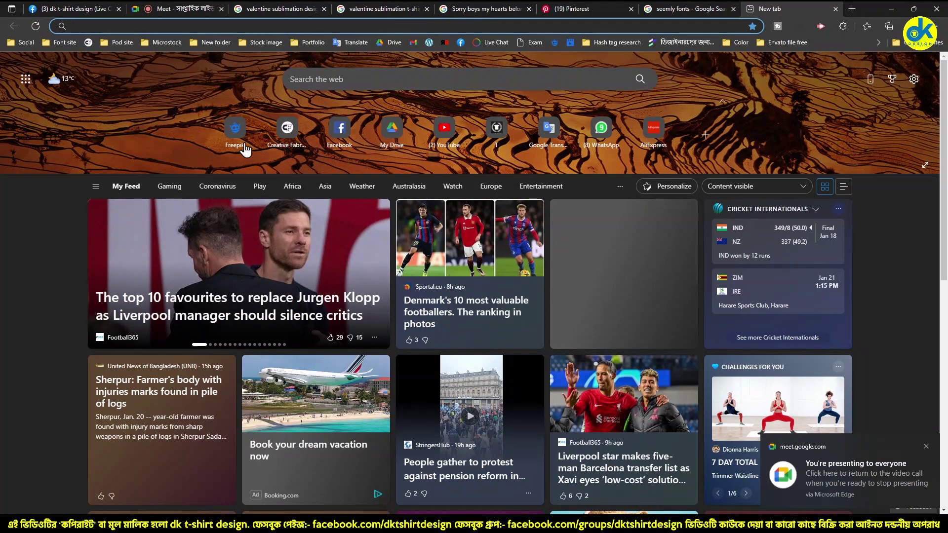
left_click(235, 132)
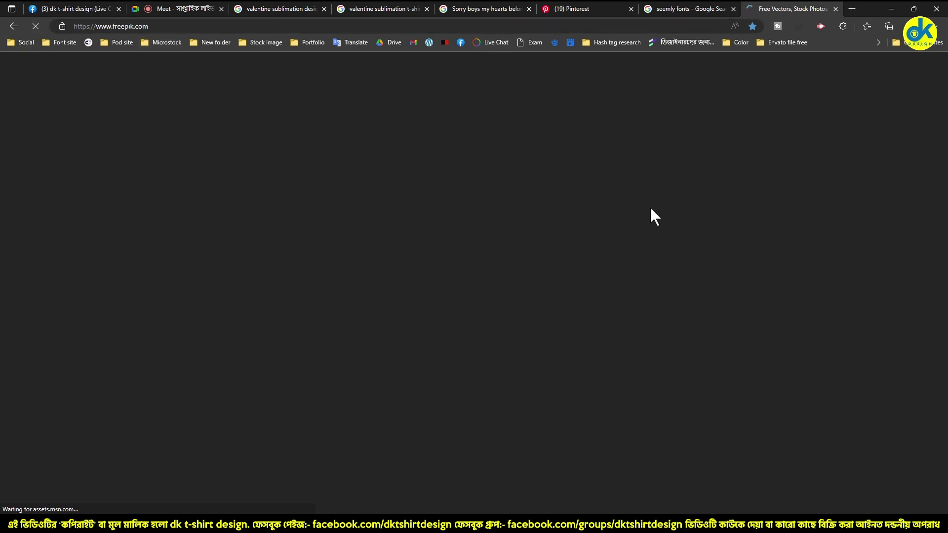
Step: Browse to F: › Design Elements › Elements › Christmas › Plaid and show Extra large icons
key("super+e")
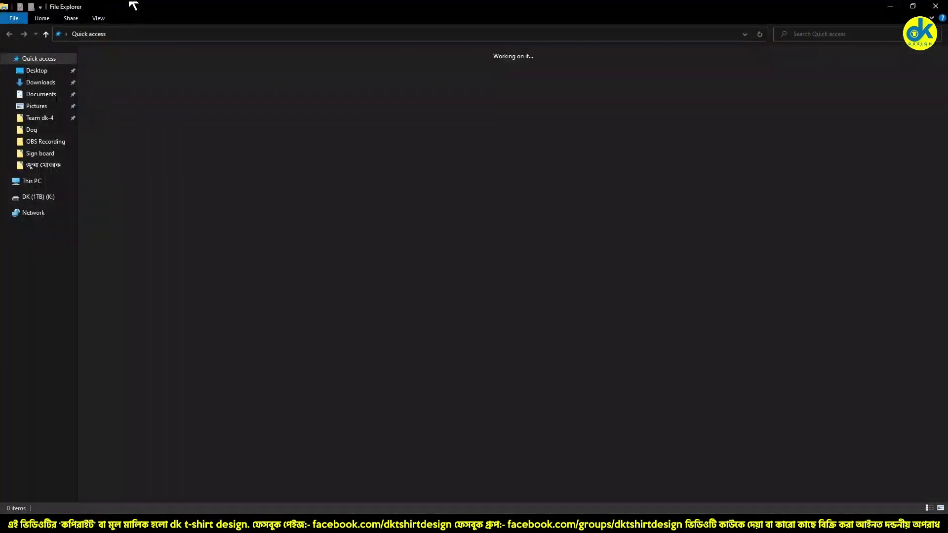
left_click(31, 181)
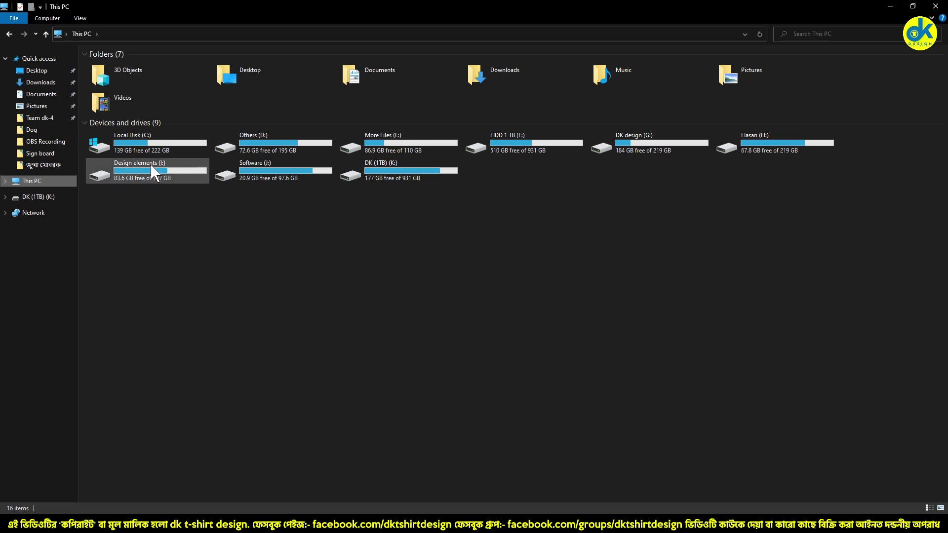
double_click(522, 145)
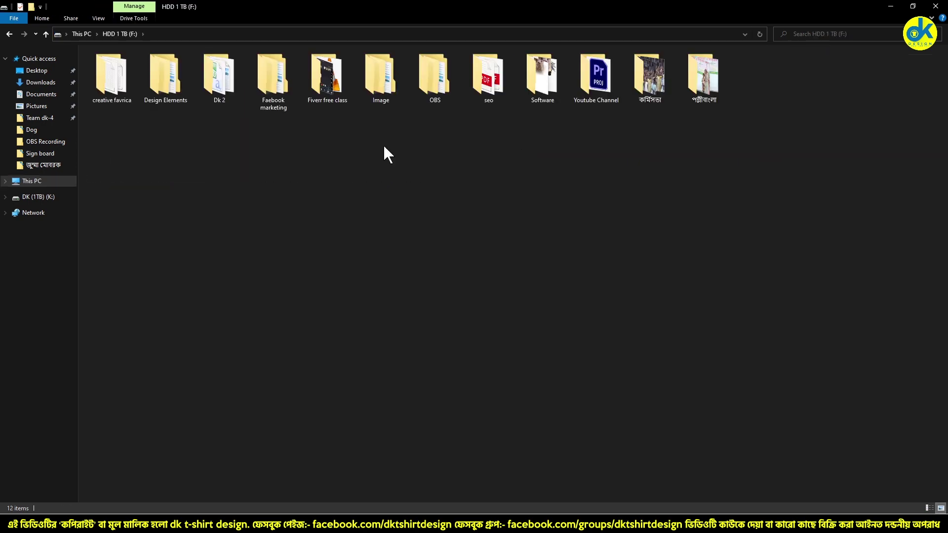
double_click(149, 87)
double_click(106, 76)
left_click(144, 89)
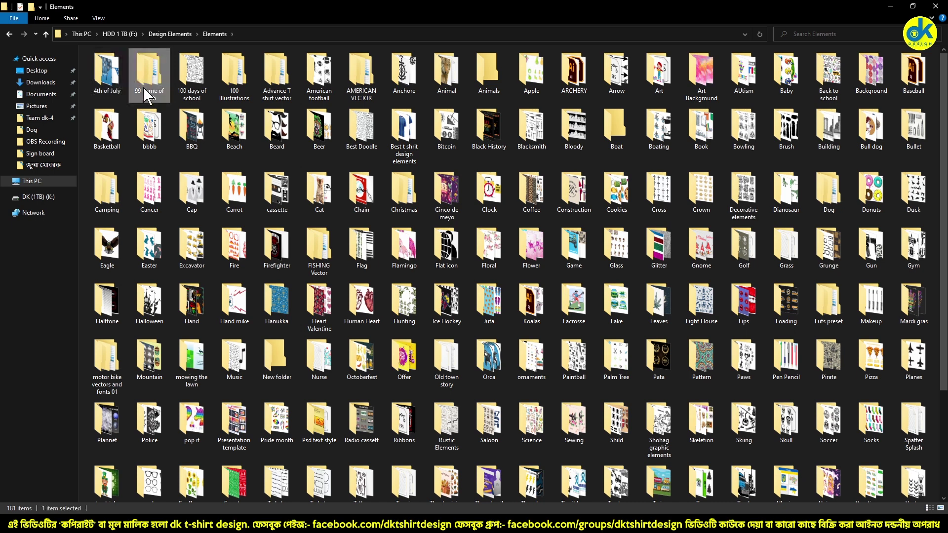
key("r")
key("r")
key("r")
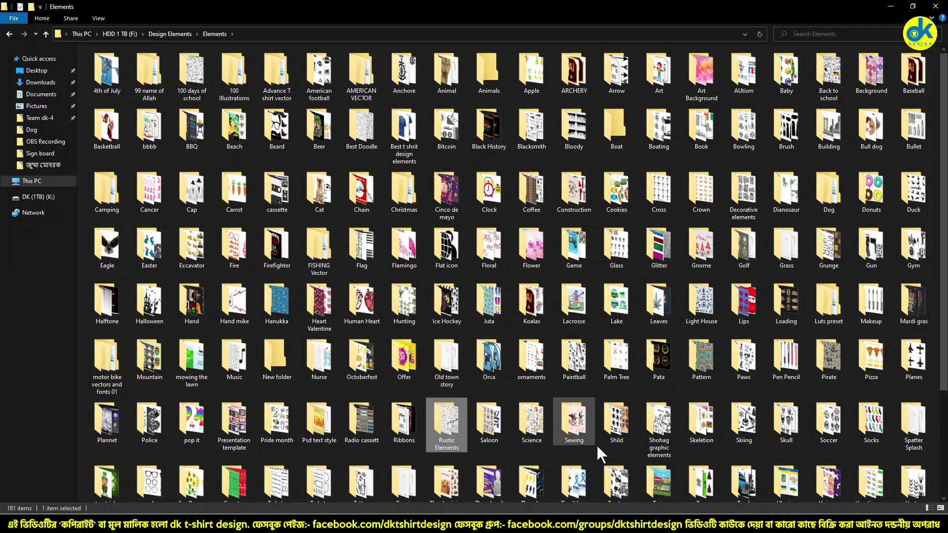
key("r")
key("r")
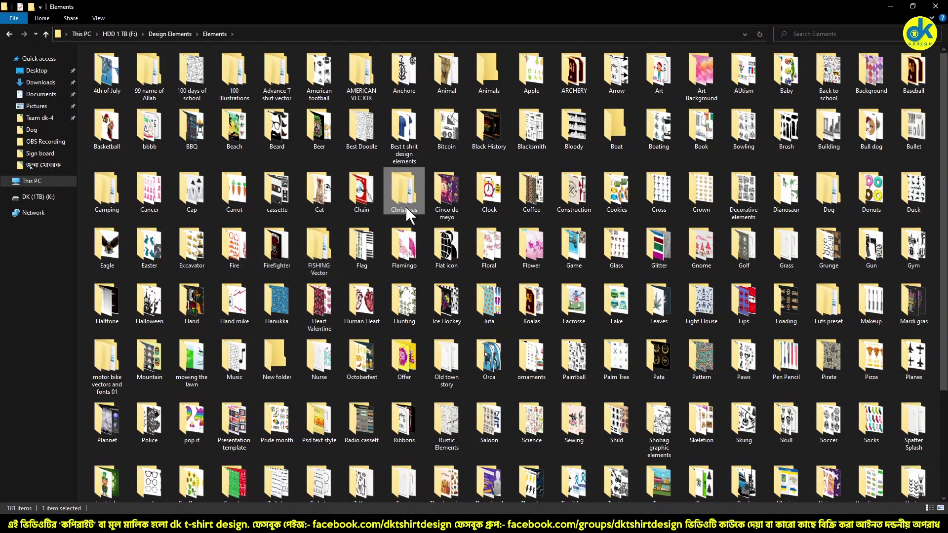
double_click(406, 206)
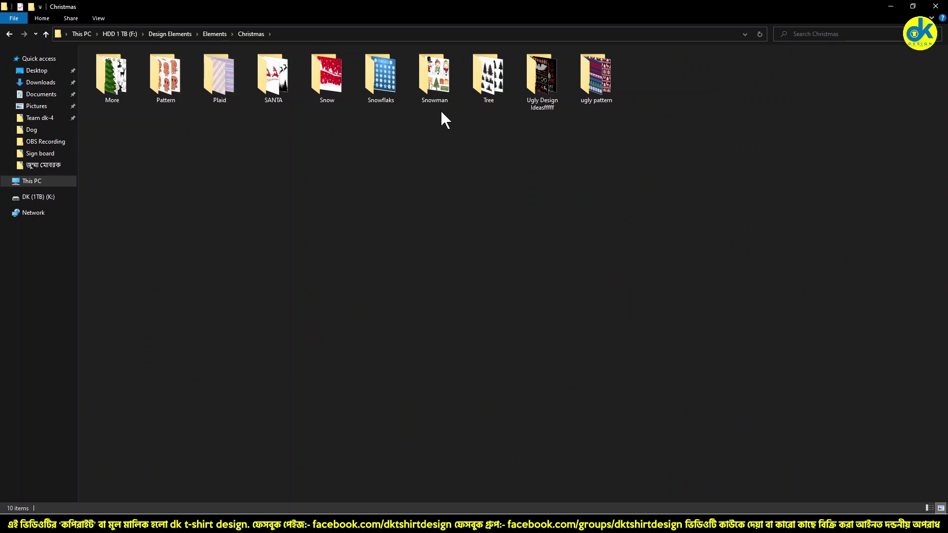
double_click(222, 82)
left_click(98, 18)
left_click(149, 31)
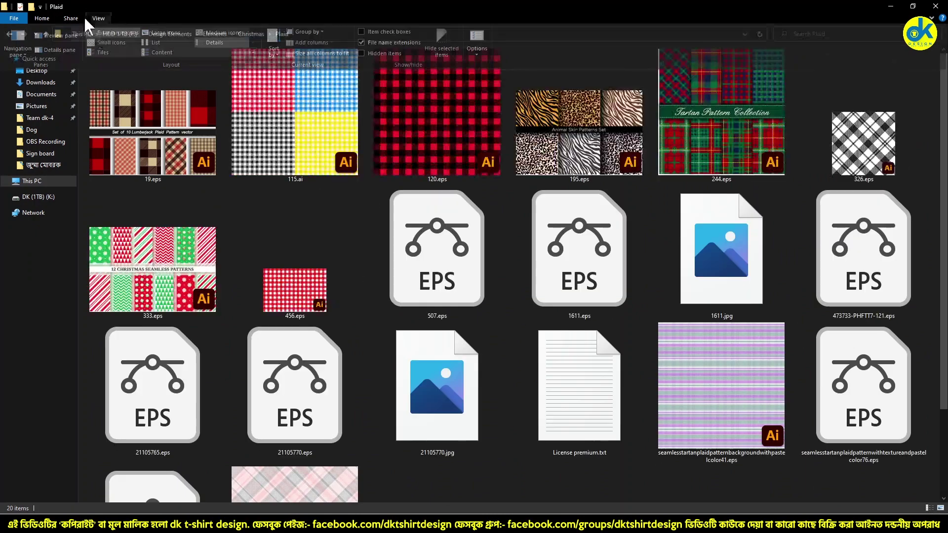
Step: Open 195.eps and then 19.eps from the Plaid folder in Illustrator
double_click(565, 123)
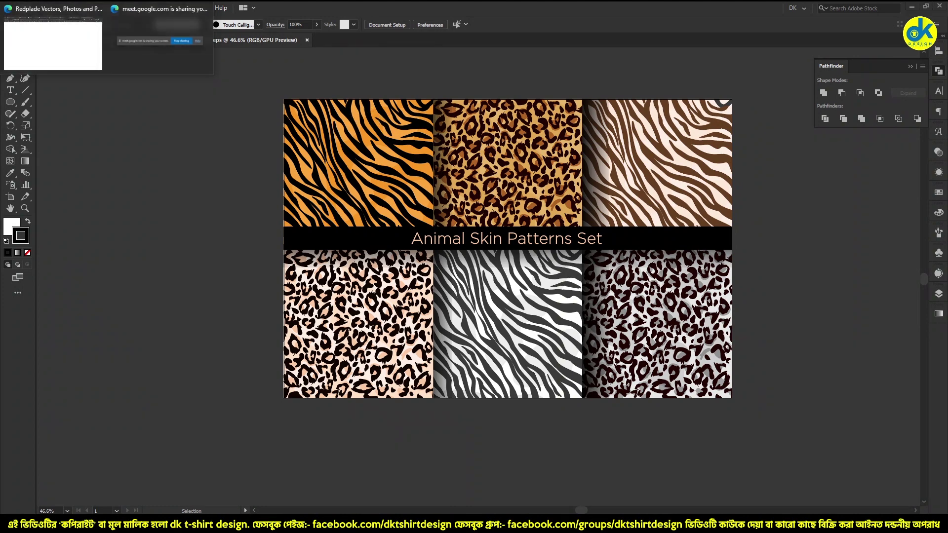
key("alt+Tab")
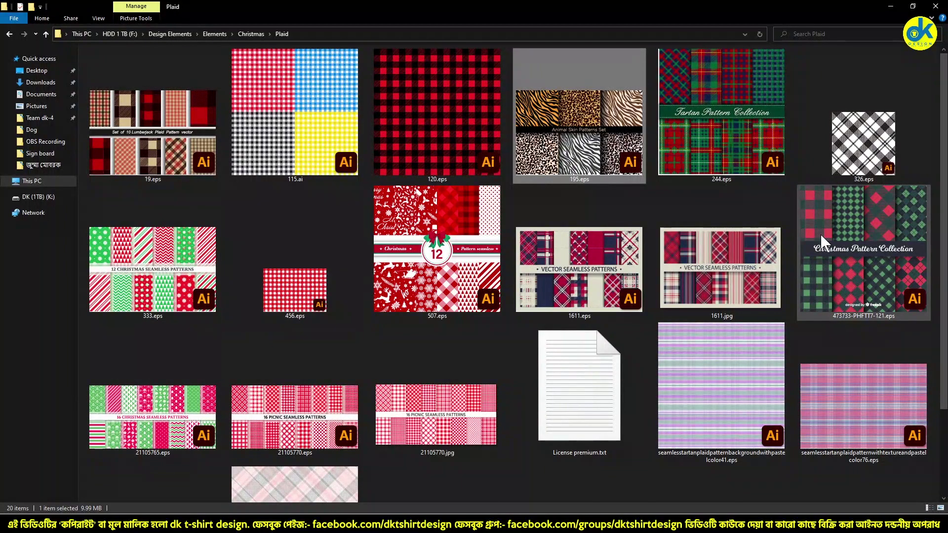
scroll(818, 324, "down", 2)
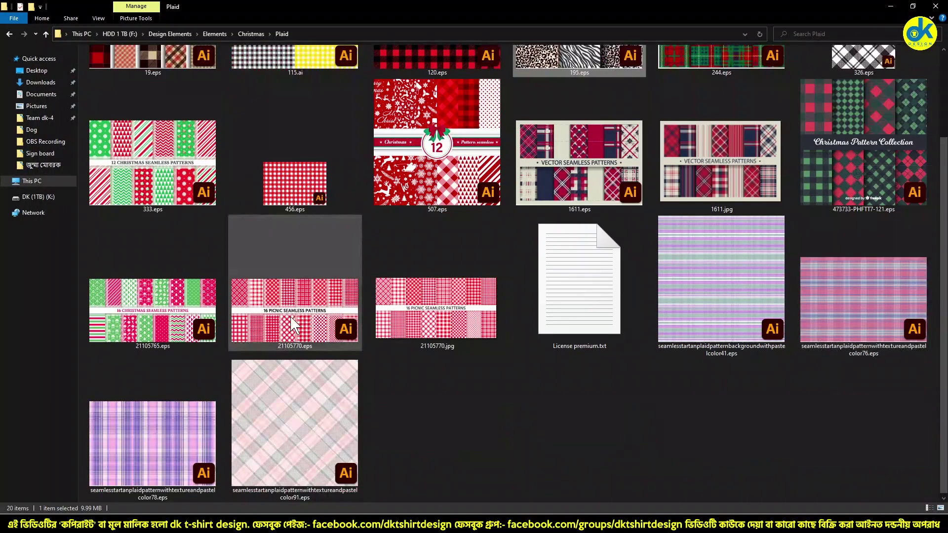
key("alt+Tab")
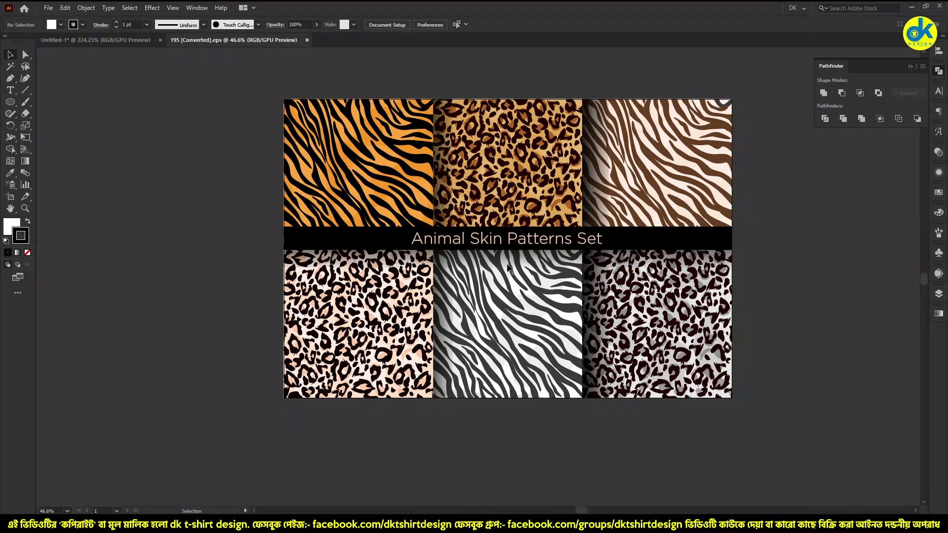
key("alt+Tab")
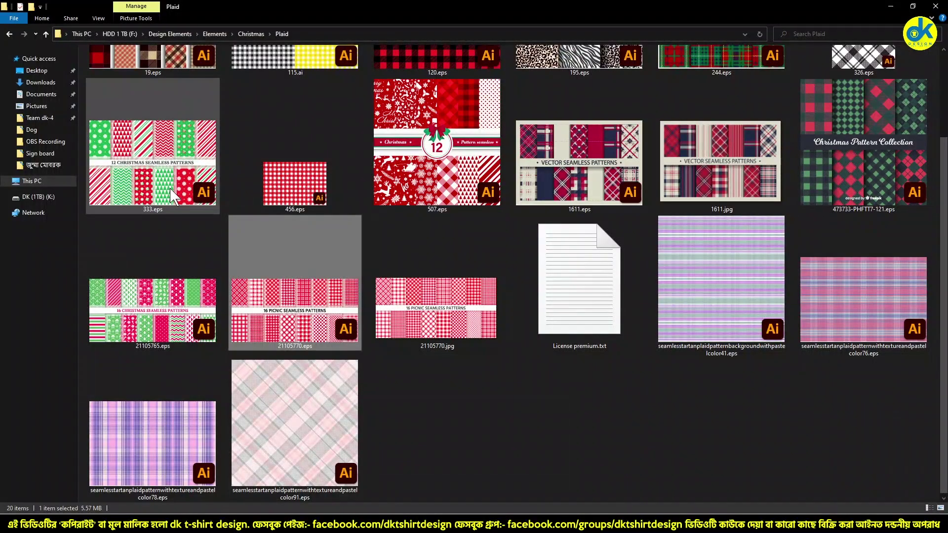
scroll(265, 205, "up", 2)
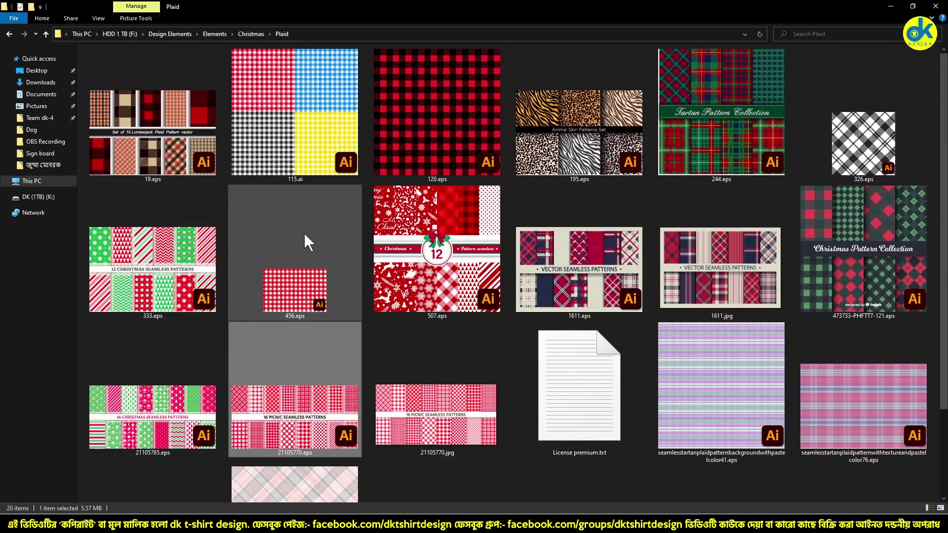
double_click(163, 161)
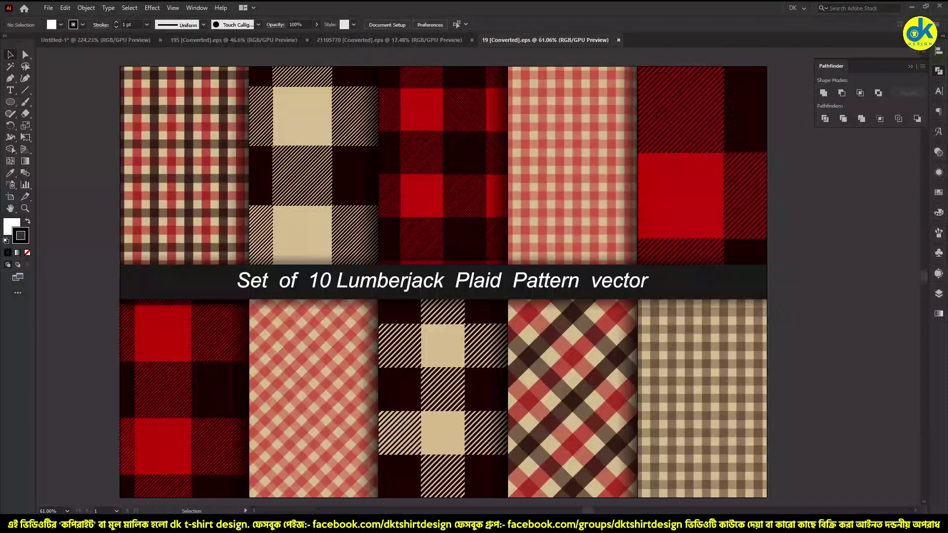
Step: Look through the opened pattern documents and take a leopard panel from the animal skin set
left_click(96, 37)
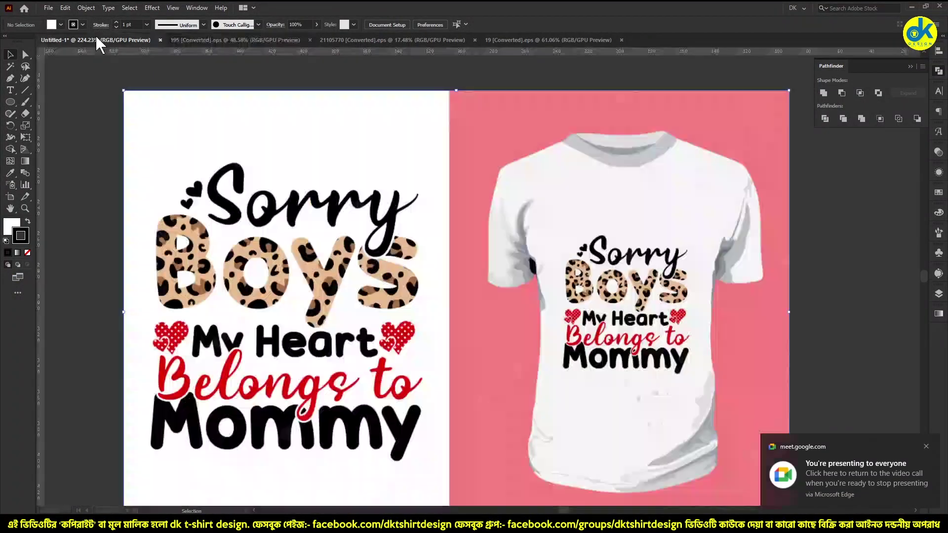
scroll(340, 230, "down", 5)
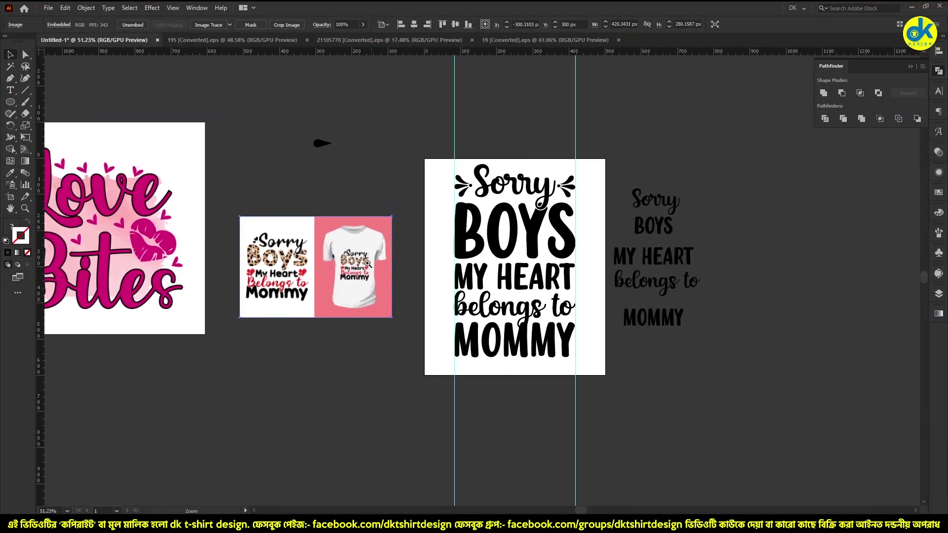
scroll(368, 264, "up", 1)
left_click(423, 41)
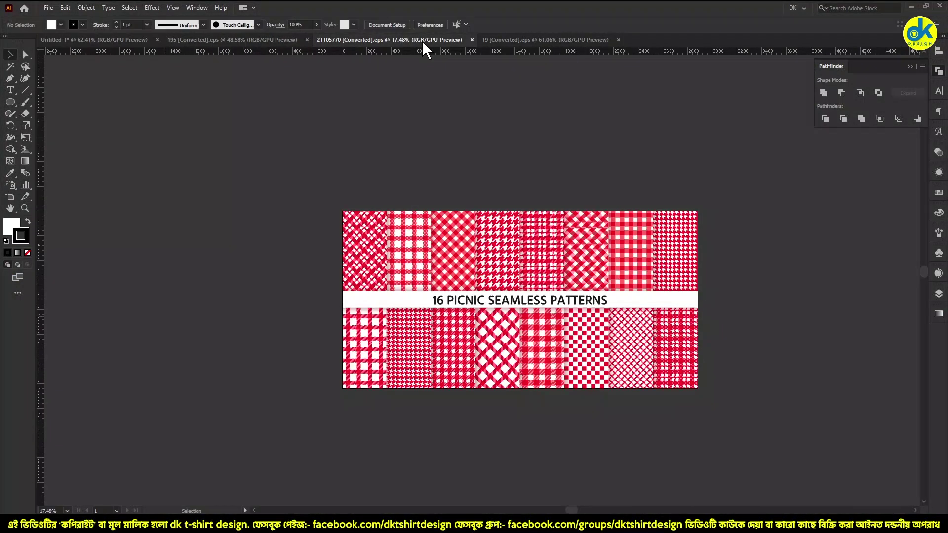
left_click(551, 39)
left_click(298, 41)
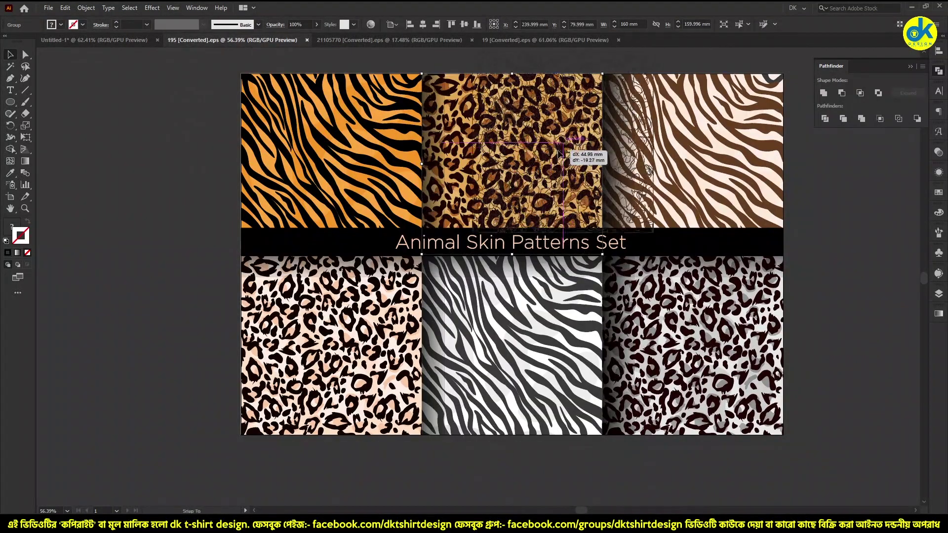
left_click_drag(567, 162, 435, 158)
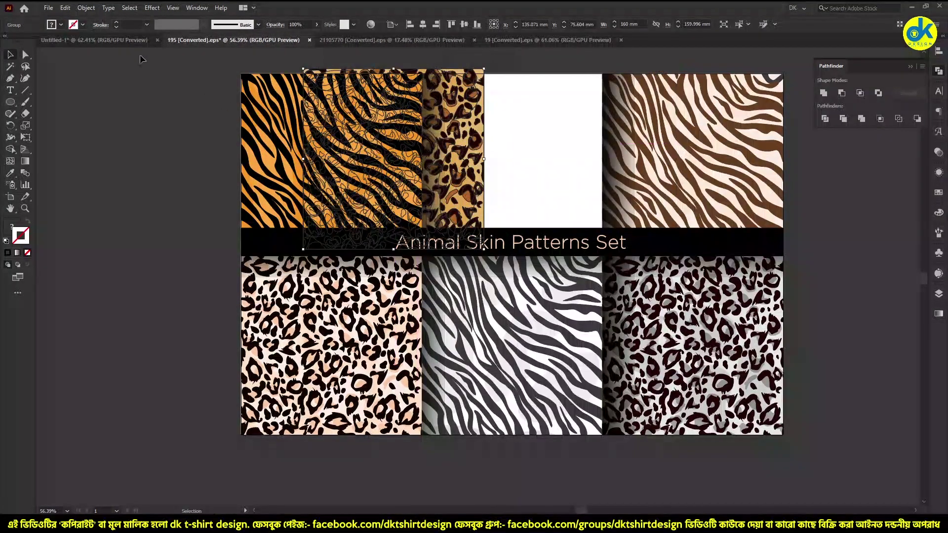
Step: Paste the leopard square into the t-shirt design, scale it over BOYS, and delete the extra copy
left_click(122, 40)
key("ctrl+v")
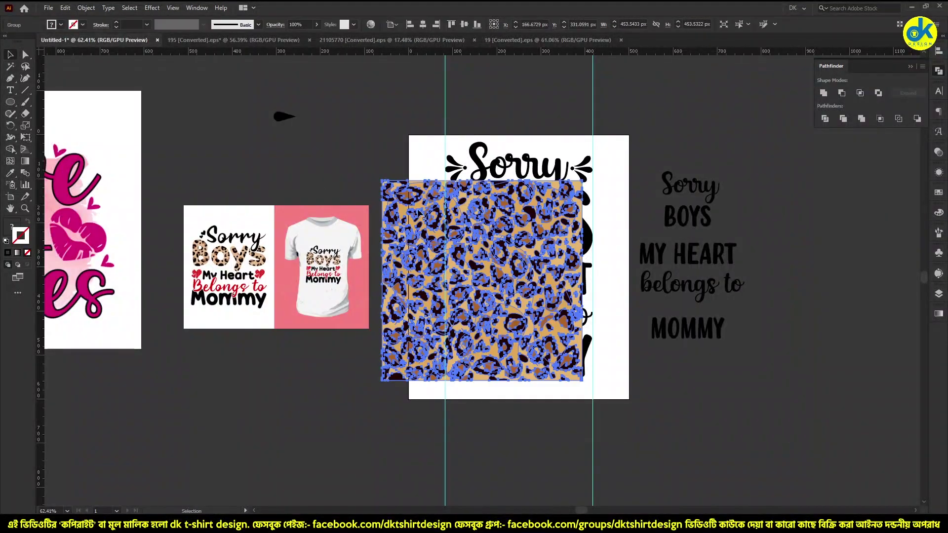
left_click_drag(481, 277, 414, 415)
scroll(375, 346, "up", 2)
mouse_move(452, 304)
left_mouse_down()
mouse_move(350, 322)
mouse_move(524, 249)
mouse_move(572, 242)
left_mouse_up()
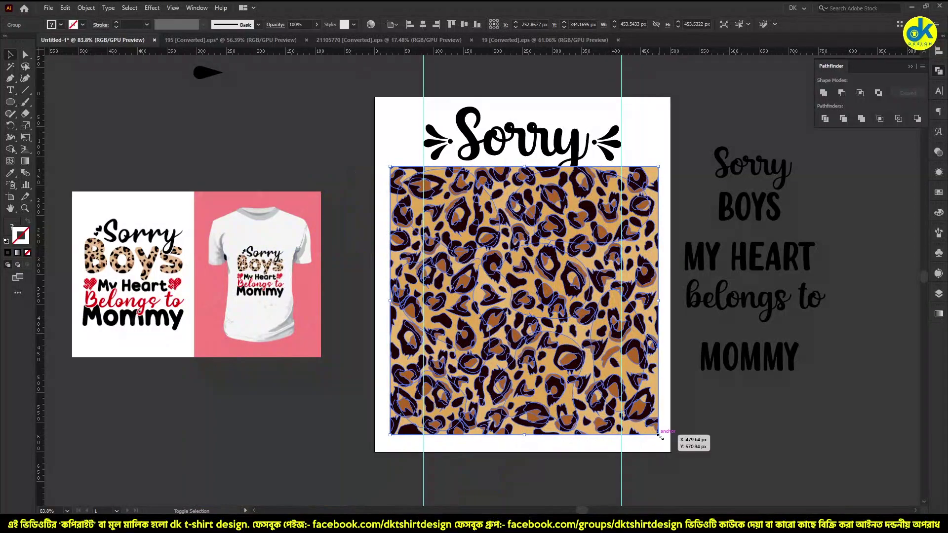
left_click_drag(661, 436, 508, 285)
left_click_drag(441, 235, 723, 241)
scroll(465, 235, "up", 3)
scroll(604, 146, "up", 5)
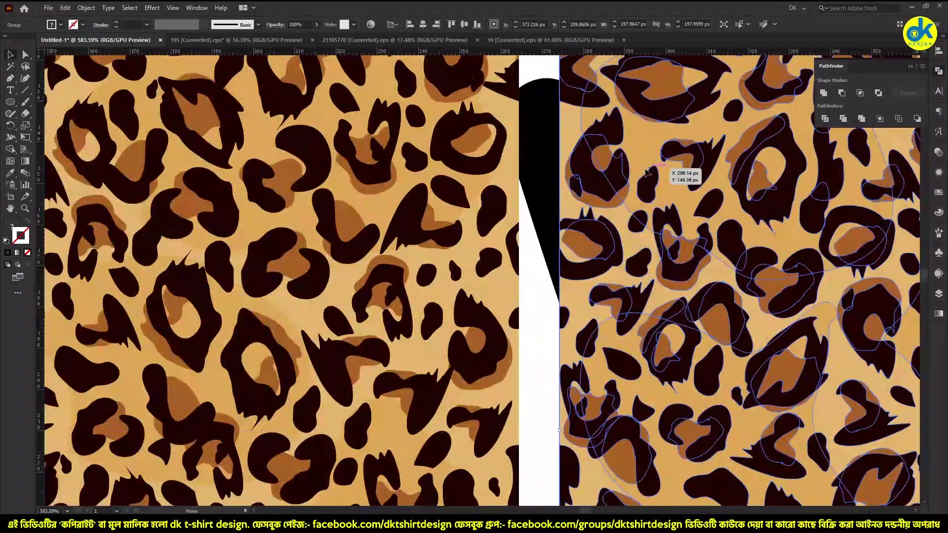
scroll(683, 173, "down", 5)
key("Delete")
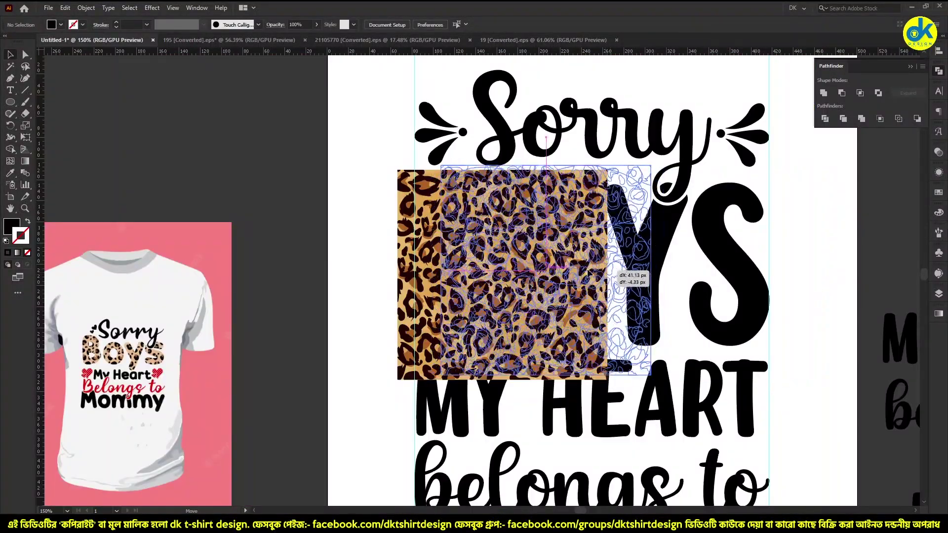
Step: Make BOYS a compound shape and clip the leopard pattern inside it with Make Clipping Mask
left_click_drag(558, 279, 573, 268)
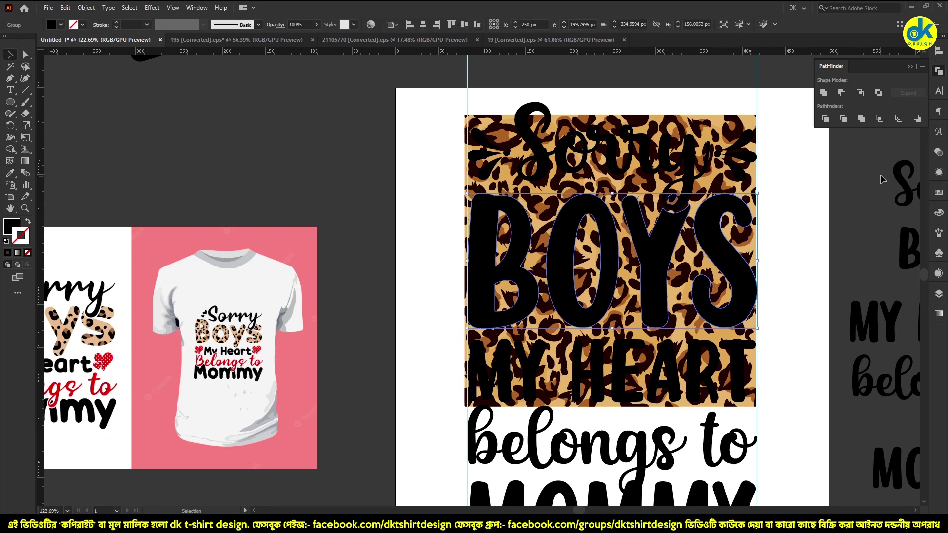
left_click(922, 66)
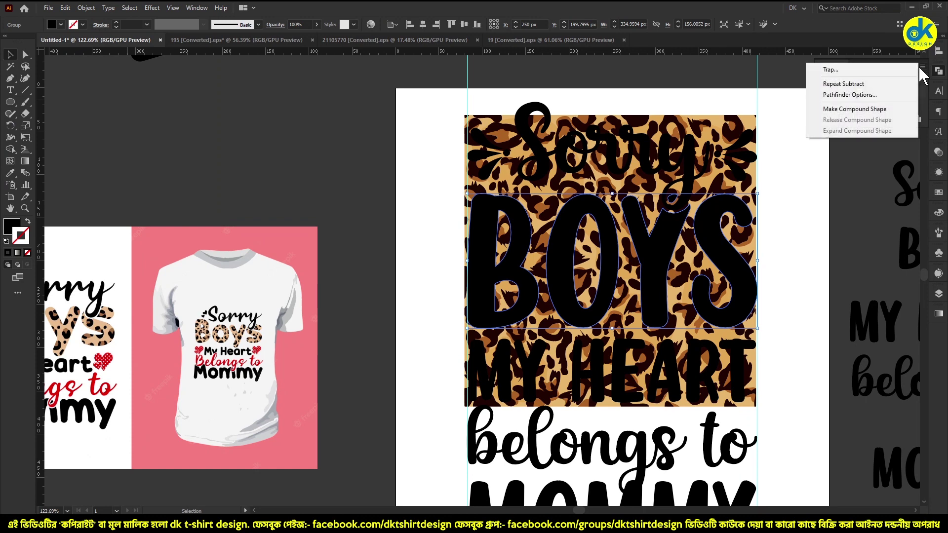
left_click(839, 110)
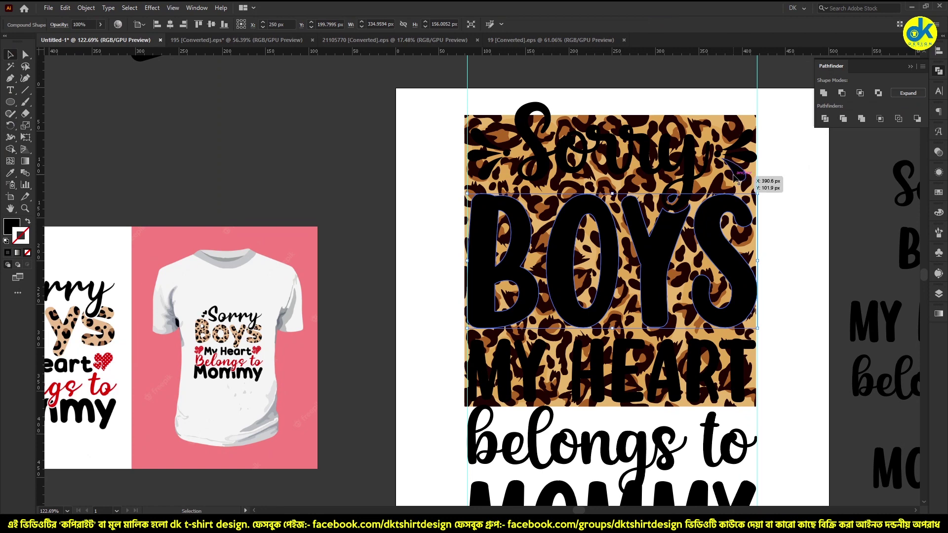
left_click(734, 330, "shift")
right_click(727, 320)
left_click(772, 419)
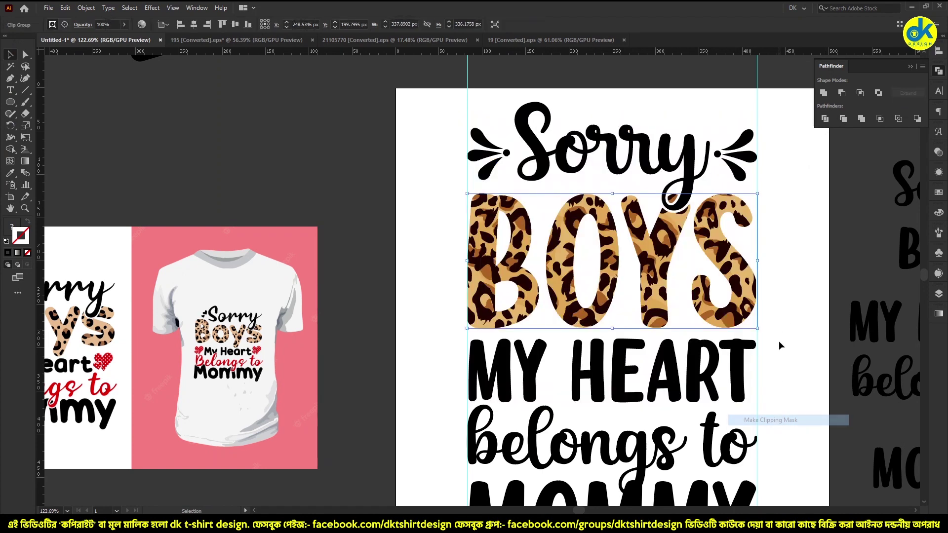
left_click(793, 303)
left_click(721, 275, "ctrl")
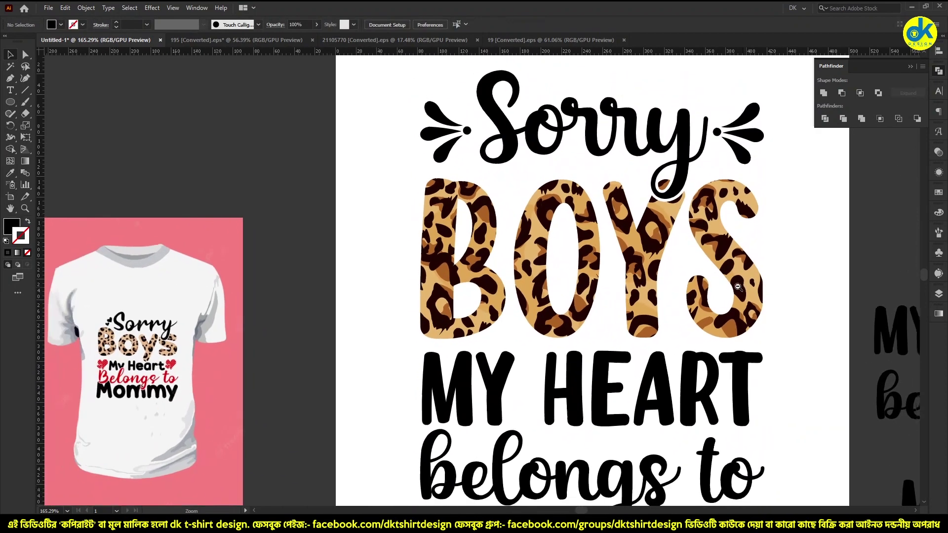
left_click(737, 286, "alt")
Step: Return to Edge and reopen the Freepik website from the new tab page
key("alt+Tab")
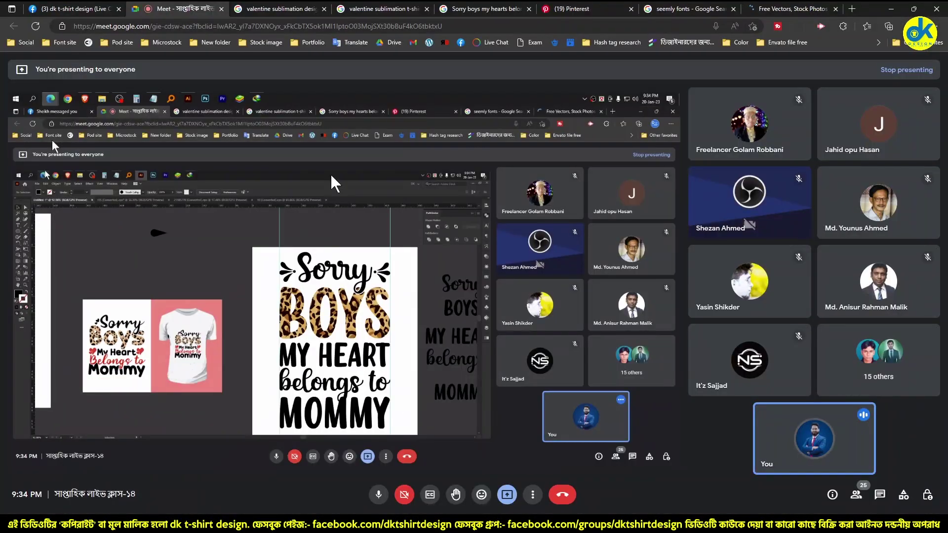
left_click(785, 9)
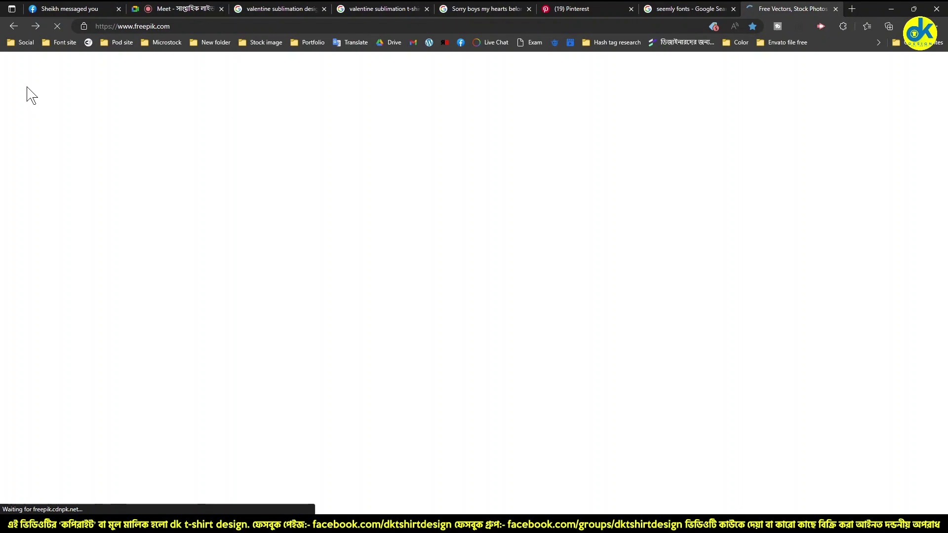
left_click(15, 25)
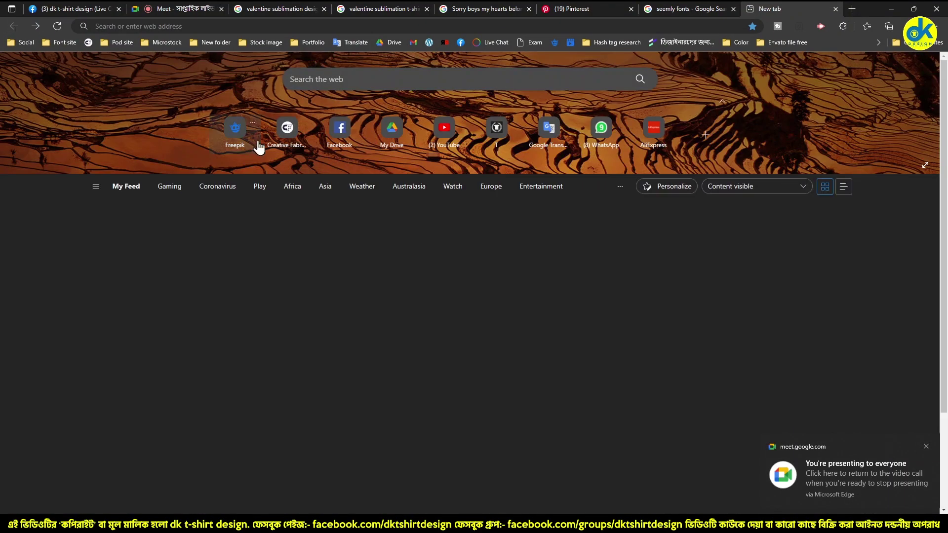
left_click(221, 140)
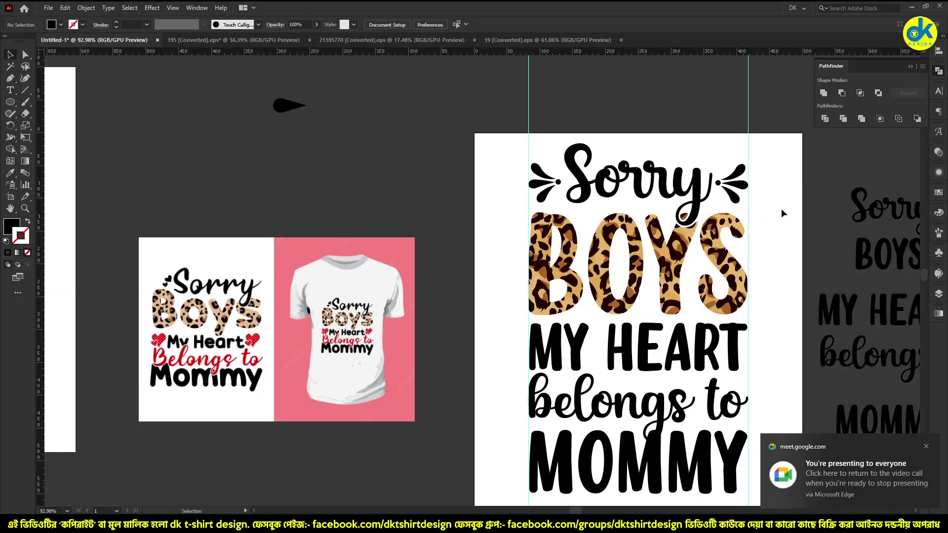
left_click(779, 249)
key("ctrl+v")
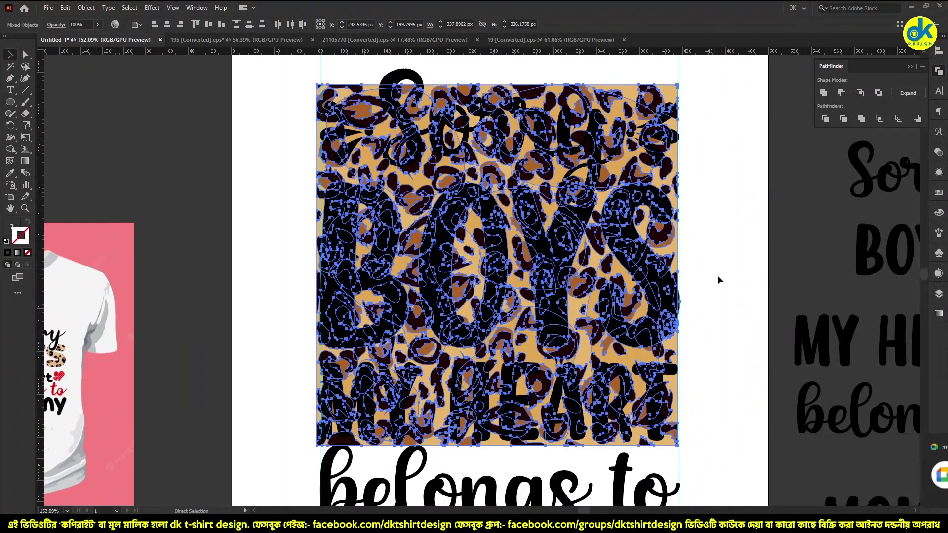
left_click(647, 259)
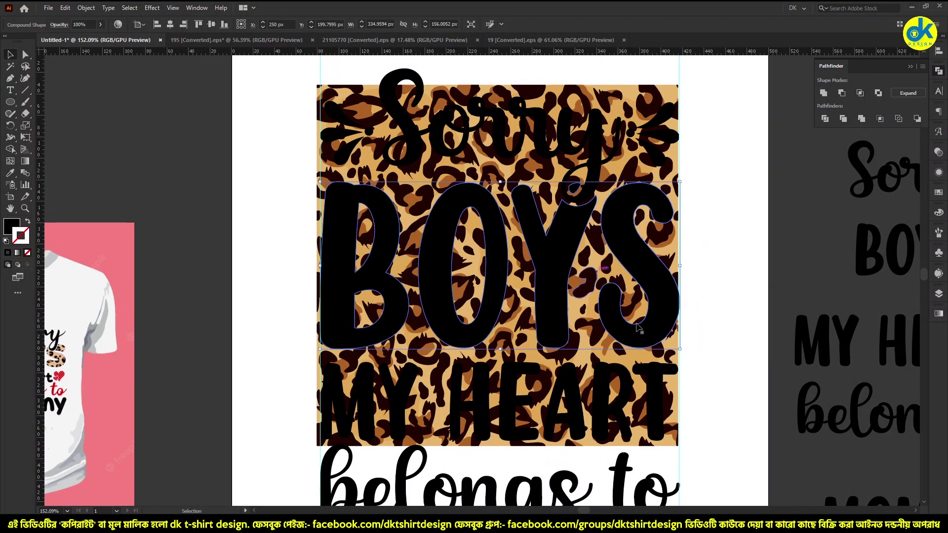
left_click(707, 277)
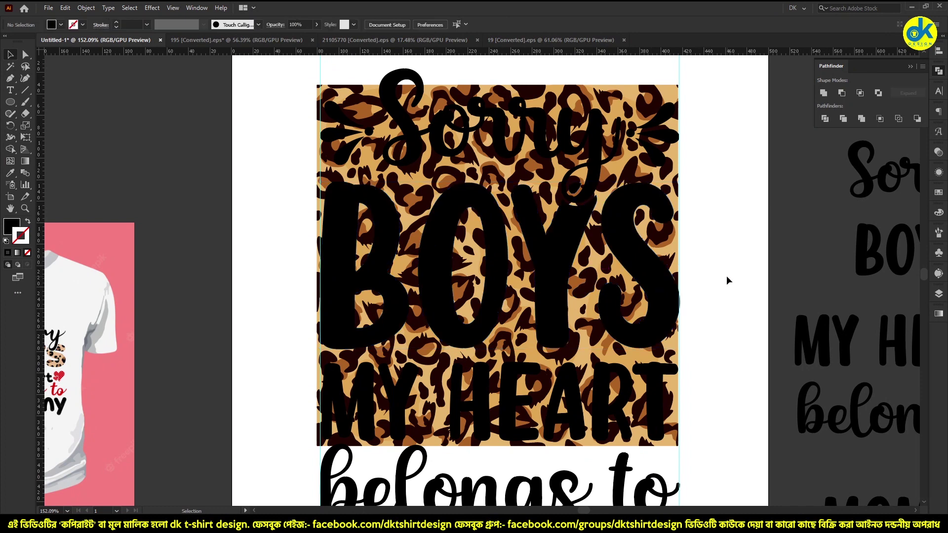
left_click(561, 264)
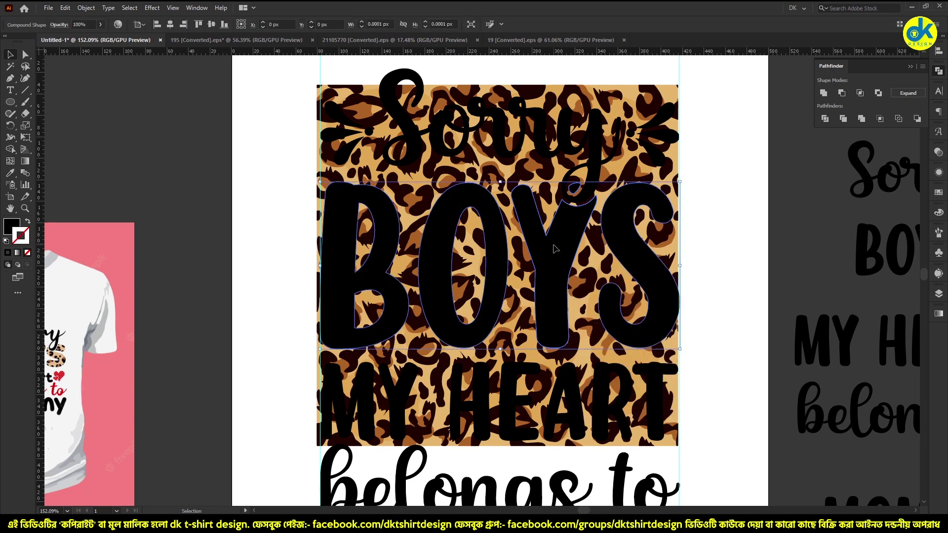
right_click(554, 246)
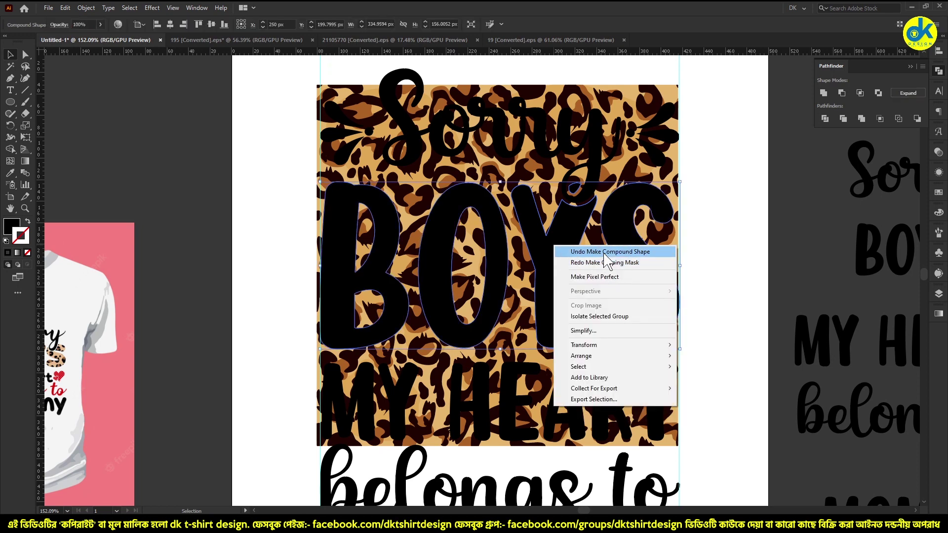
left_click(610, 252)
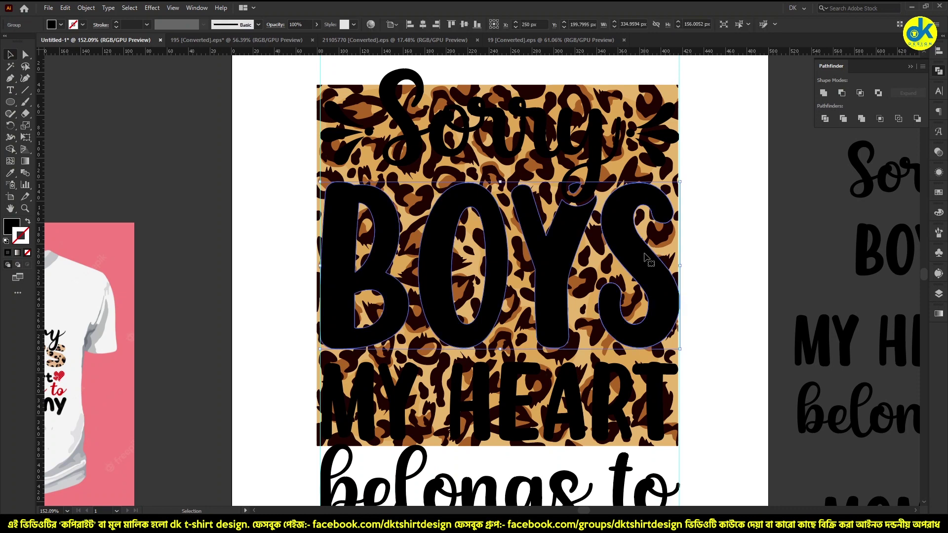
right_click(646, 170)
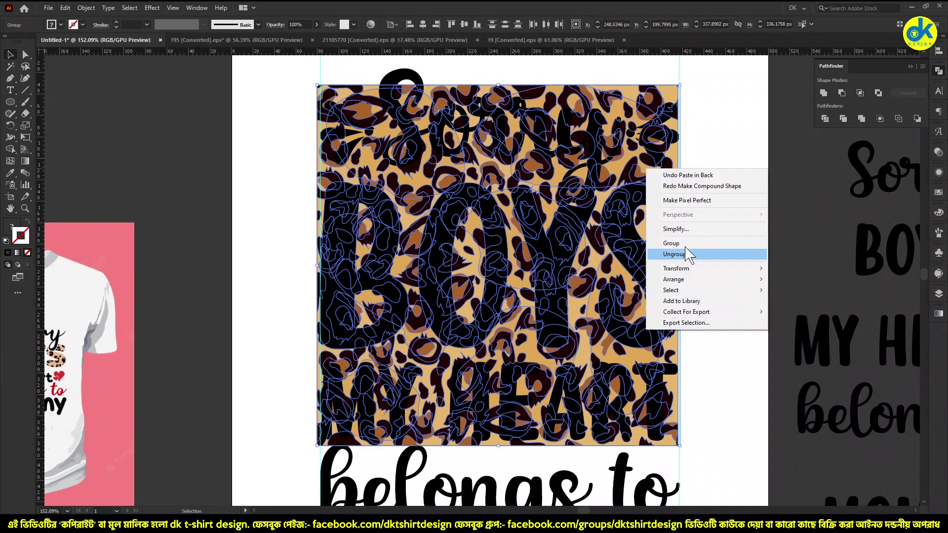
left_click(718, 149)
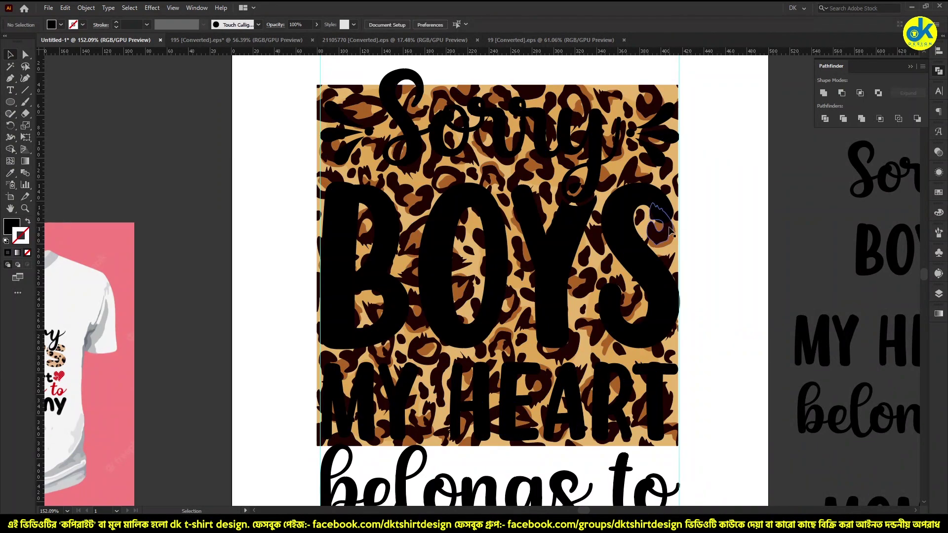
left_click(670, 232)
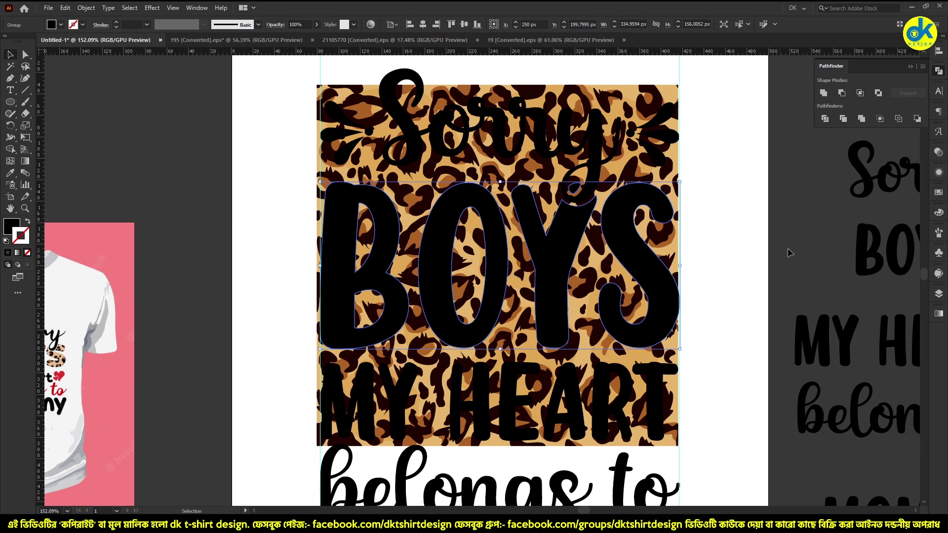
left_click(922, 66)
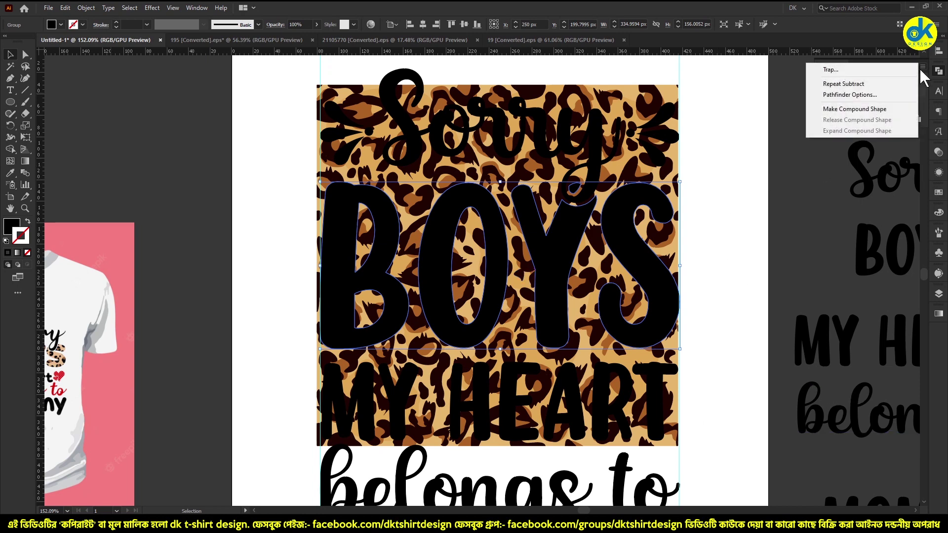
left_click(881, 109)
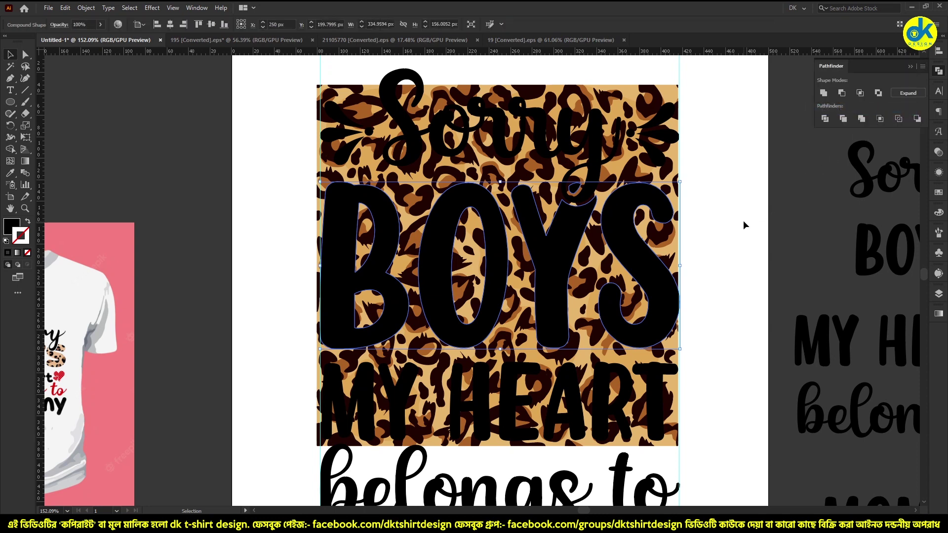
left_click(654, 96, "shift")
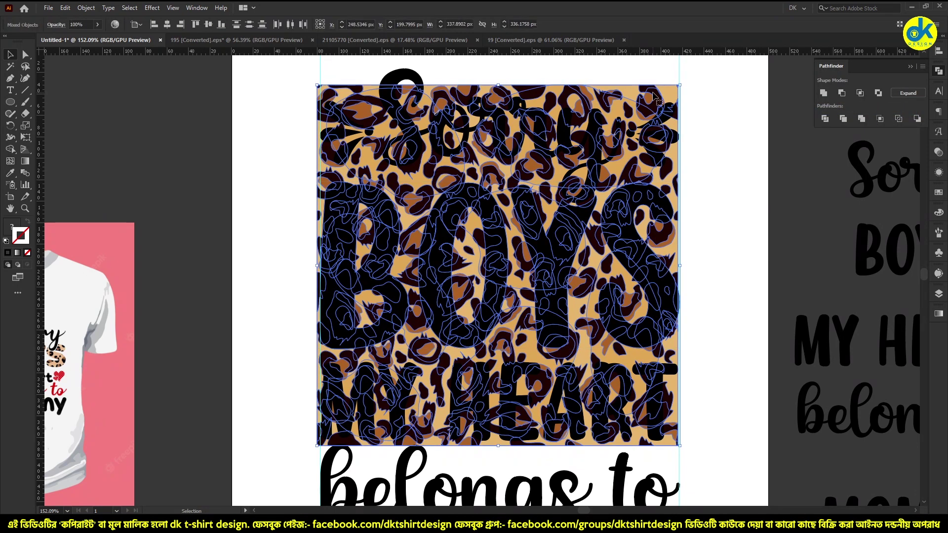
right_click(654, 94)
left_click(706, 180)
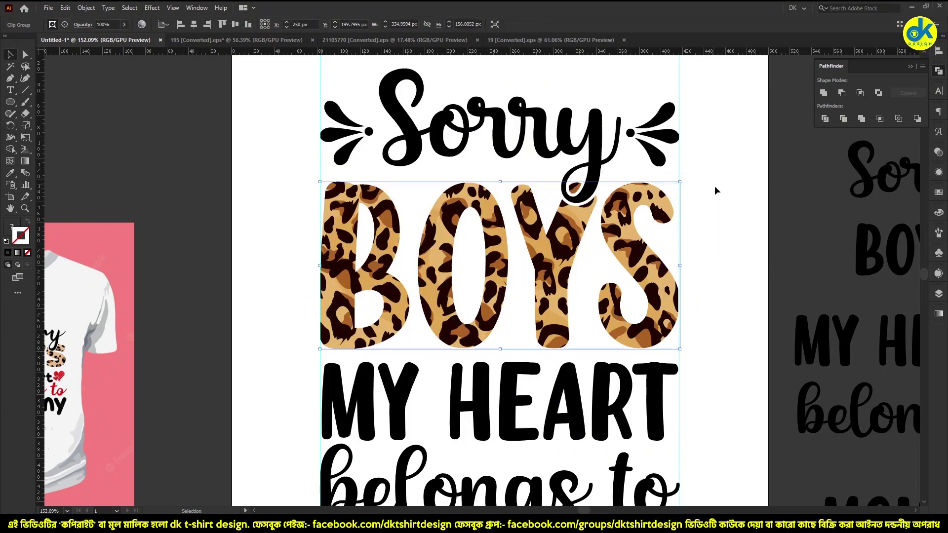
left_click(720, 206)
key("z")
left_click(466, 426, "alt")
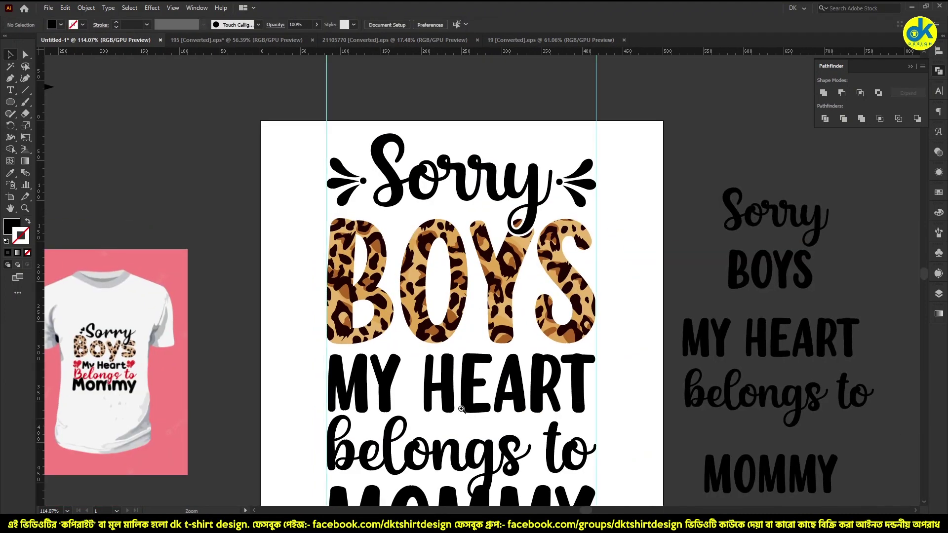
left_click(466, 426)
key("v")
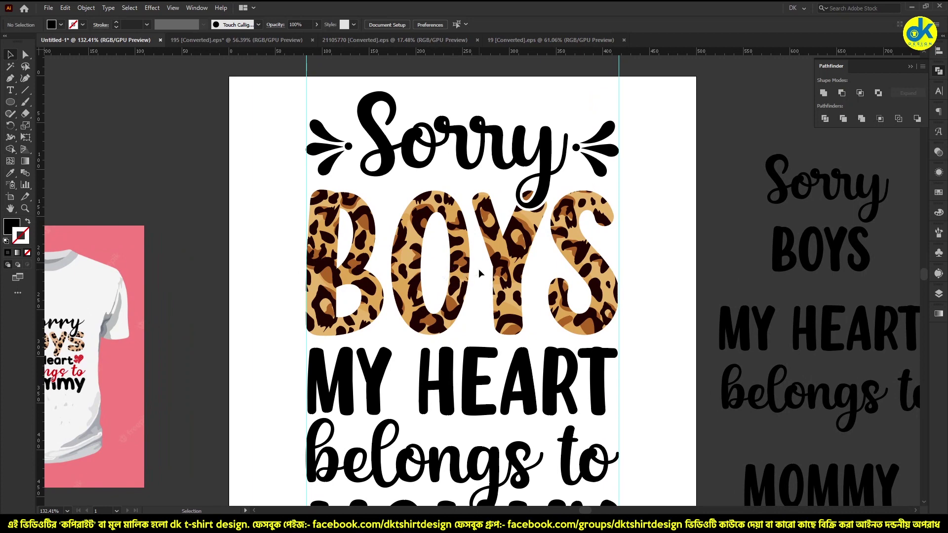
left_click(462, 272)
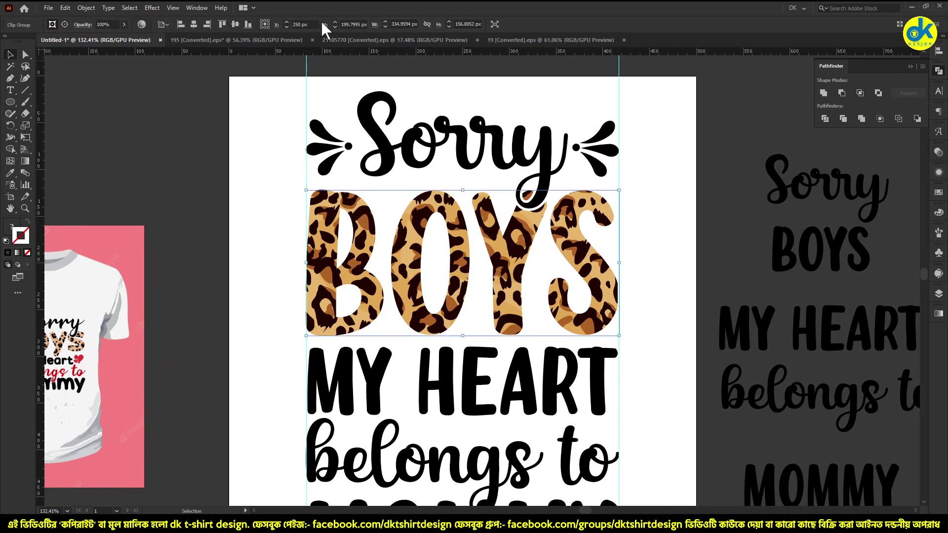
key("a")
key("ctrl+alt+7")
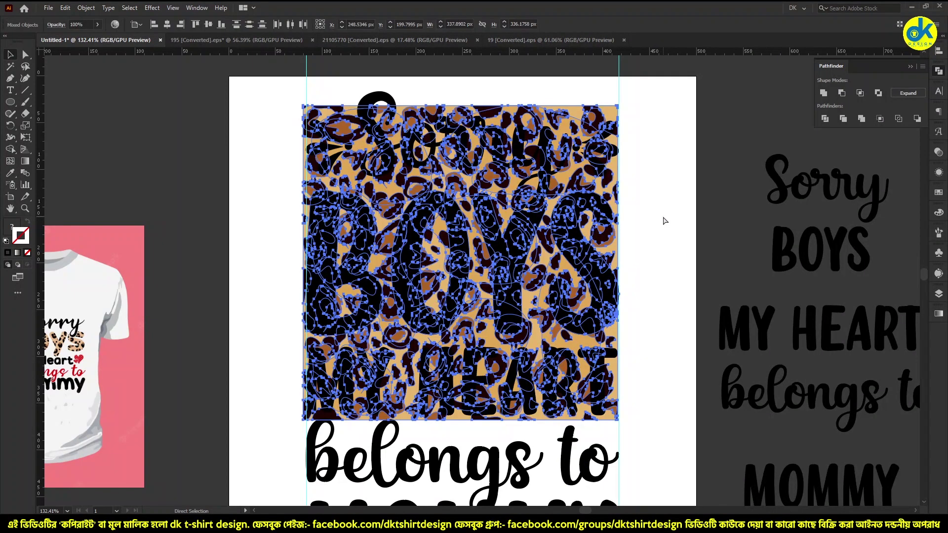
left_click(664, 220)
key("v")
left_click_drag(458, 266, 353, 282)
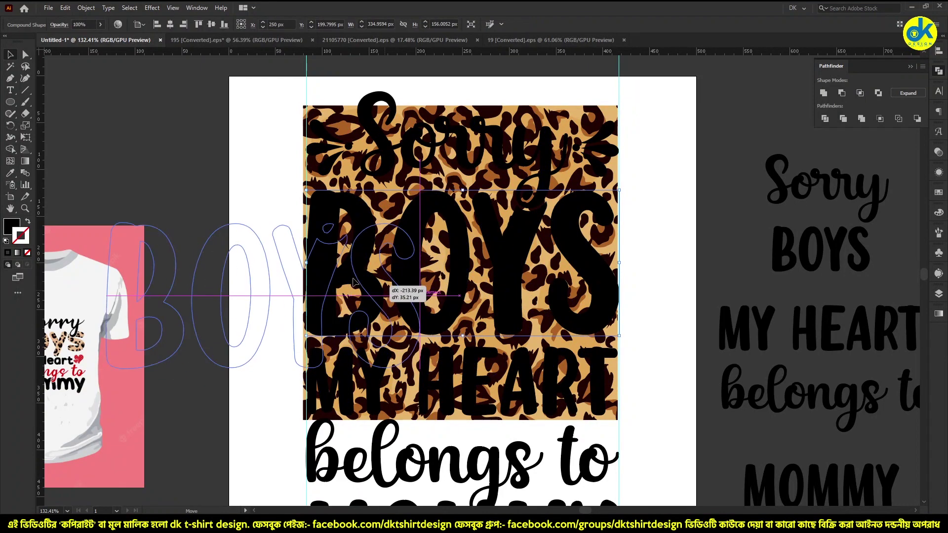
key("ctrl+z")
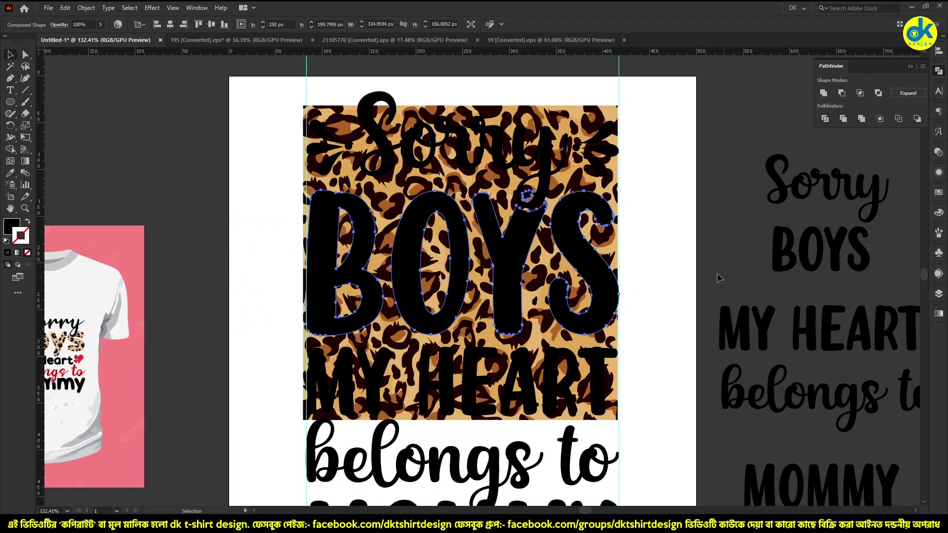
key("Escape")
left_click(626, 340)
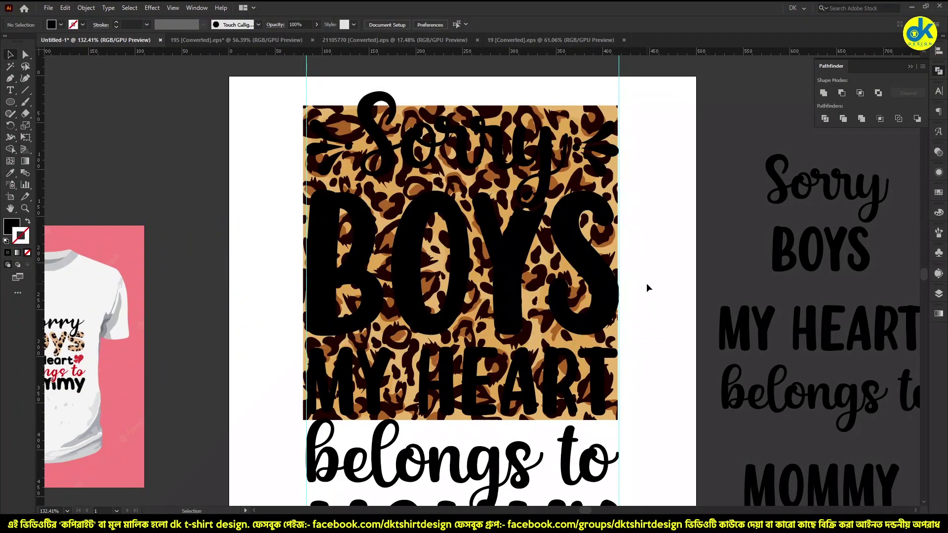
left_click(593, 275)
left_click(577, 179, "shift")
right_click(577, 179)
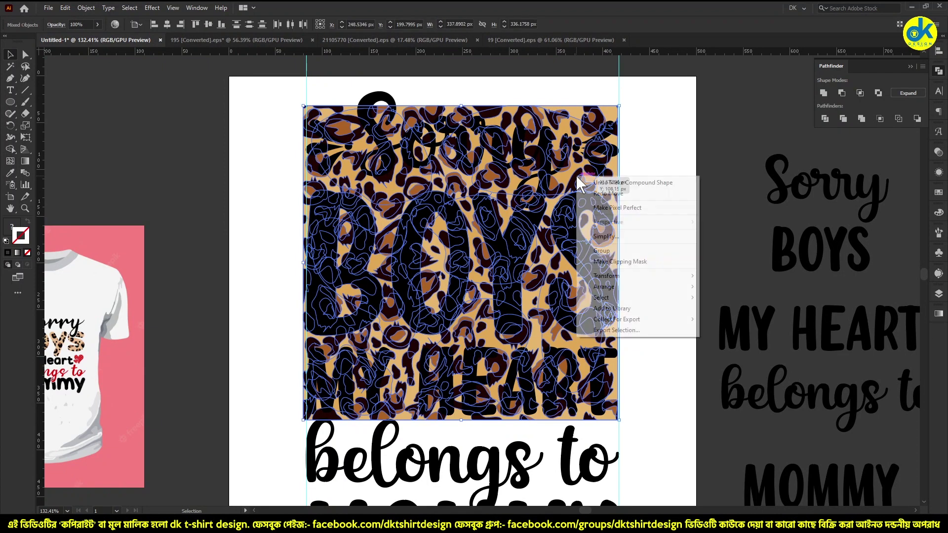
left_click(617, 261)
left_click(684, 262)
key("z")
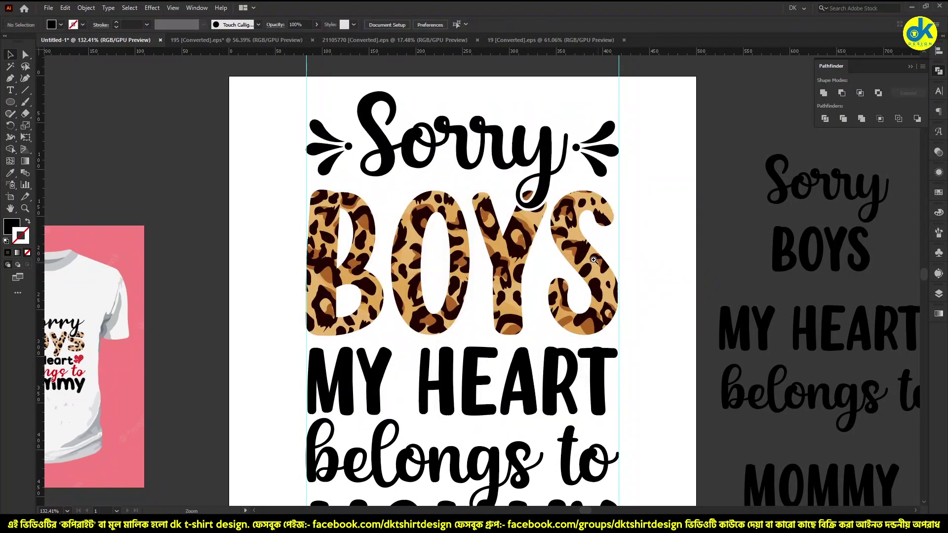
left_click(592, 262)
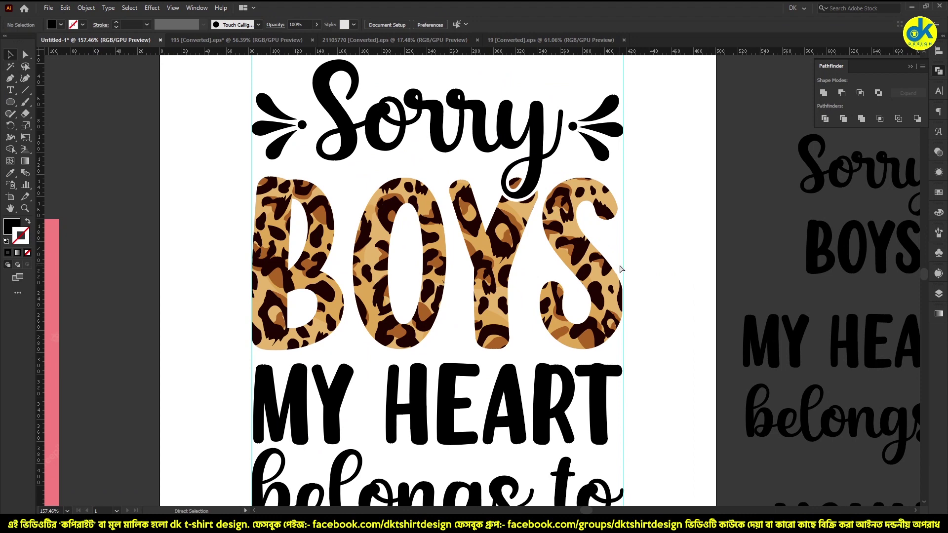
Step: Lay the black BOYS copy over the leopard BOYS and swap its fill into a stroke
key("ctrl+z")
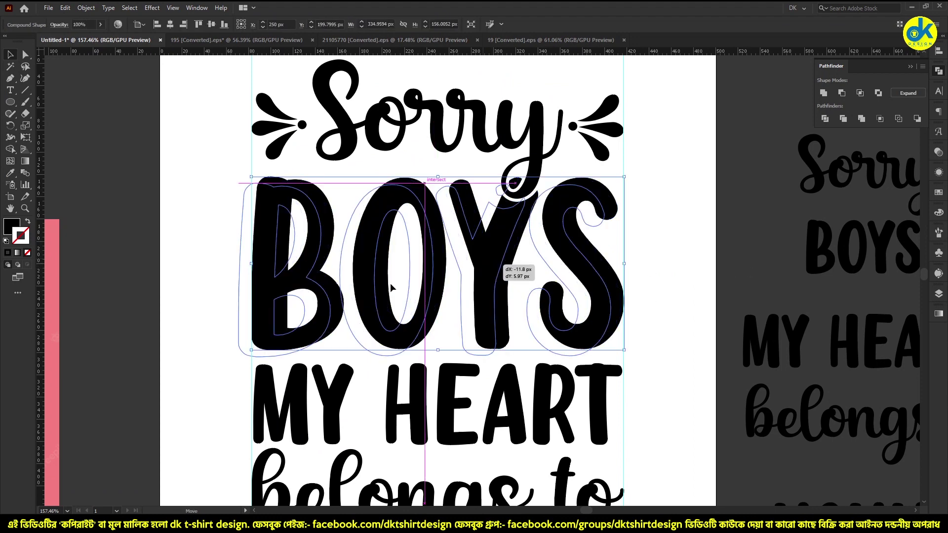
mouse_move(493, 264)
left_mouse_down()
mouse_move(352, 300)
mouse_move(450, 274)
left_mouse_up()
key("v")
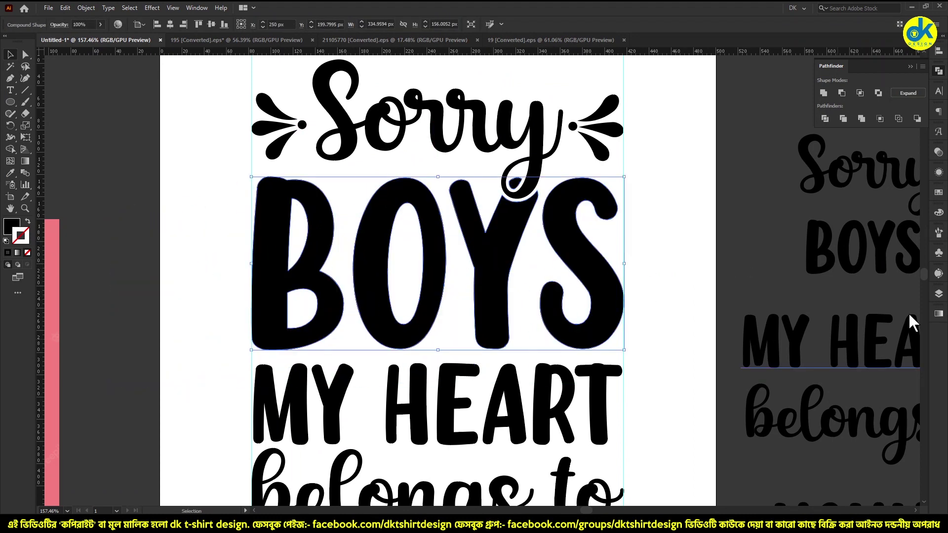
scroll(642, 259, "up", 1)
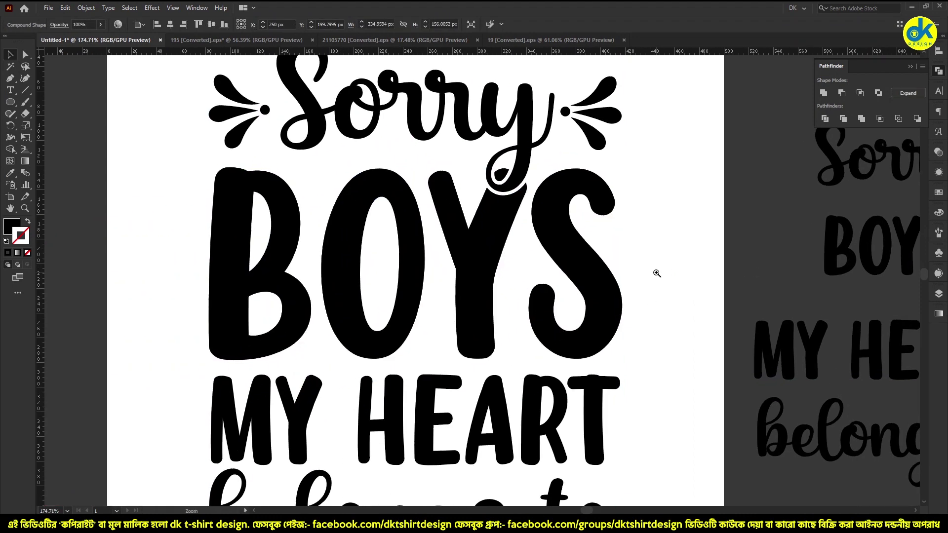
left_click(27, 223)
scroll(203, 250, "up", 2)
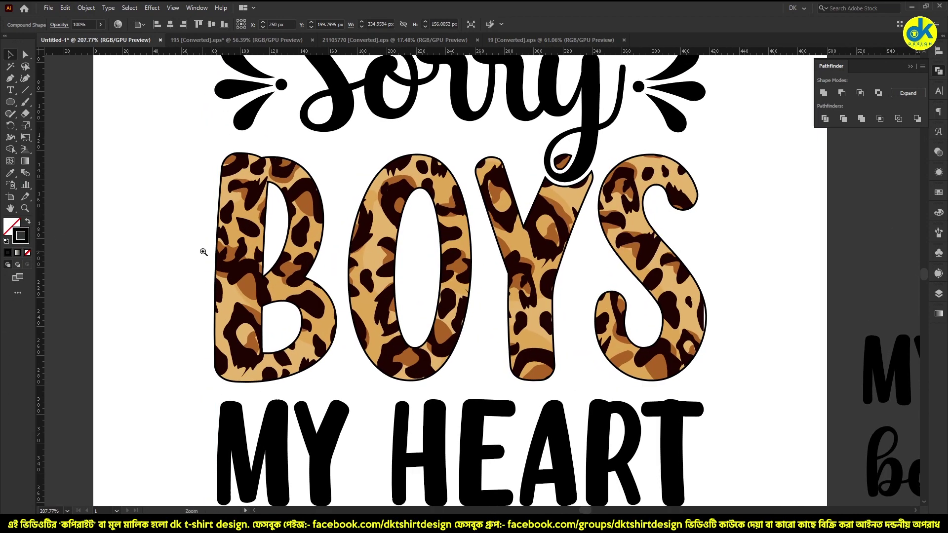
scroll(172, 259, "down", 1)
scroll(172, 259, "down", 1)
scroll(191, 259, "up", 5)
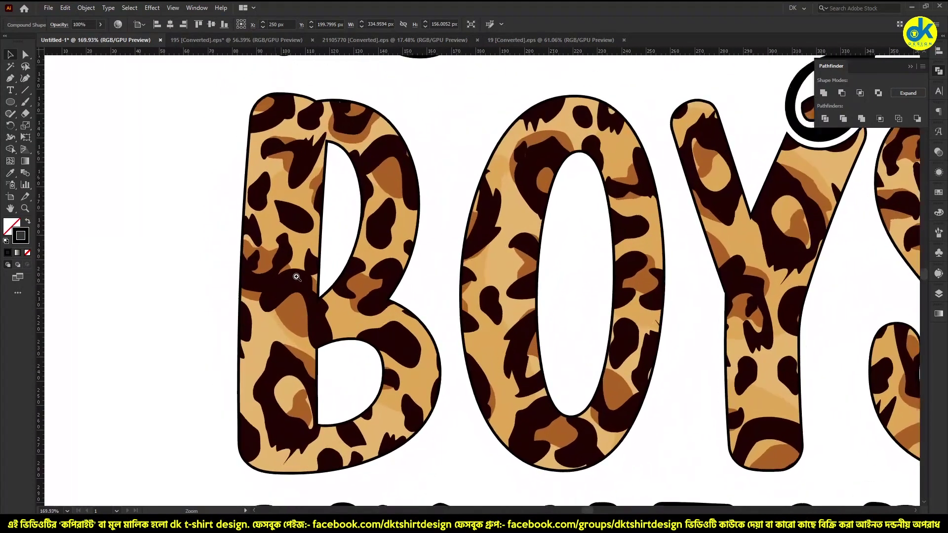
scroll(420, 295, "up", 5)
scroll(420, 294, "down", 10)
scroll(188, 124, "up", 2)
scroll(197, 103, "up", 2)
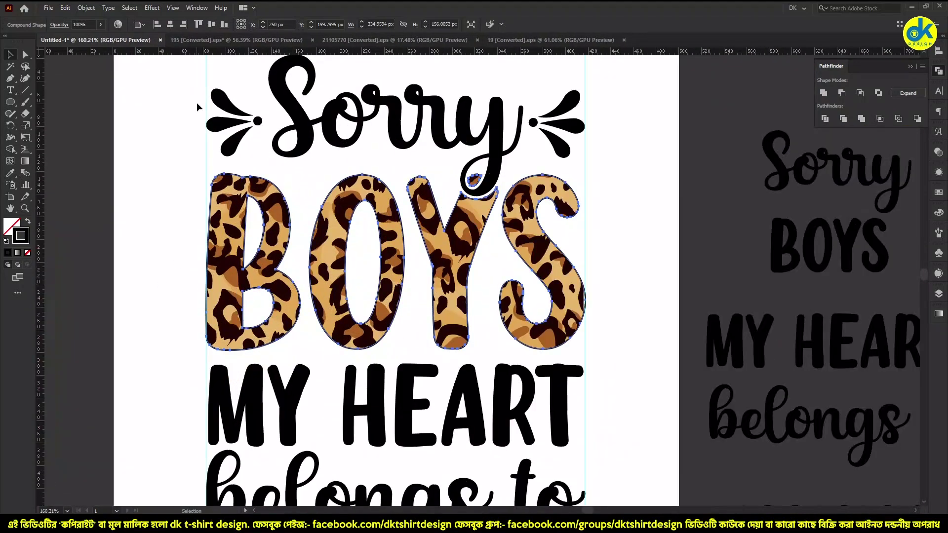
Step: Flatten the outlined BOYS shape with Object > Expand Appearance
key("a")
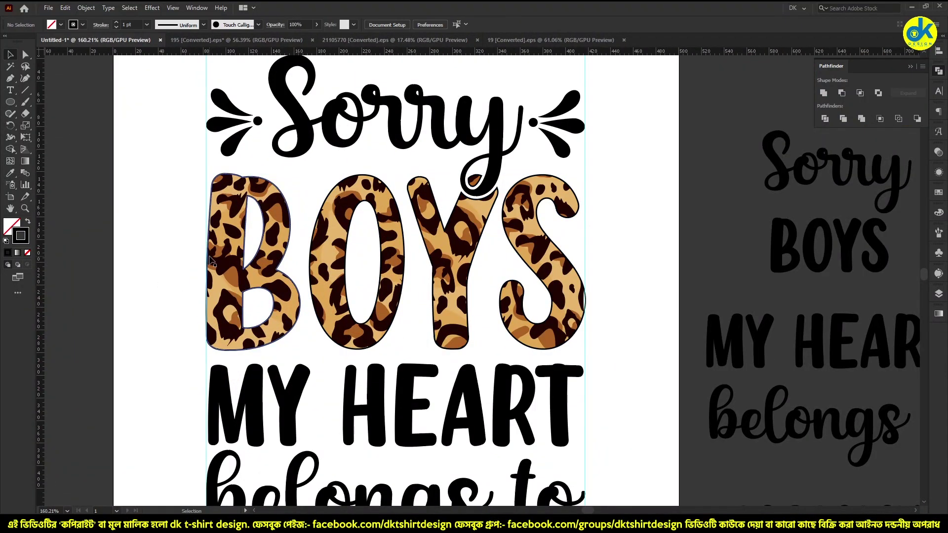
left_click_drag(208, 258, 120, 256)
key("Escape")
scroll(127, 166, "down", 1)
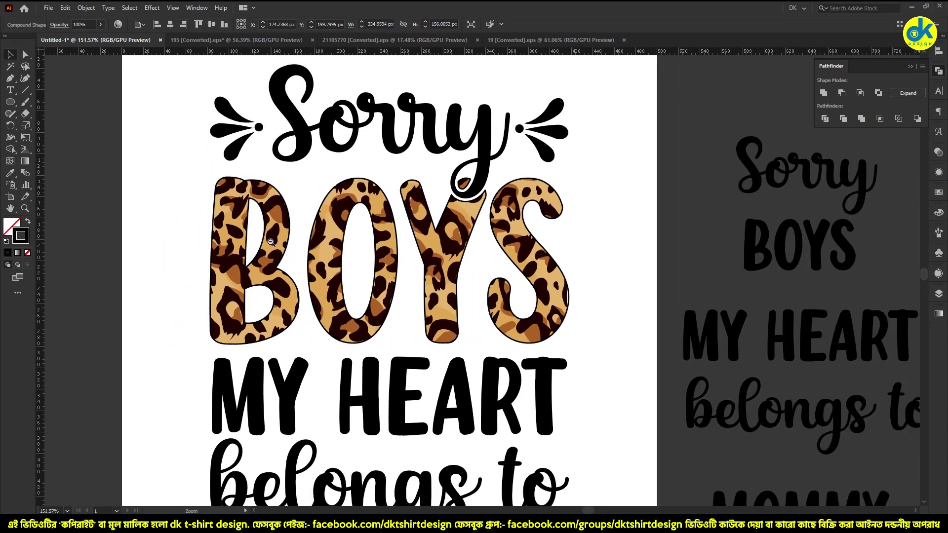
key("v")
left_click(83, 8)
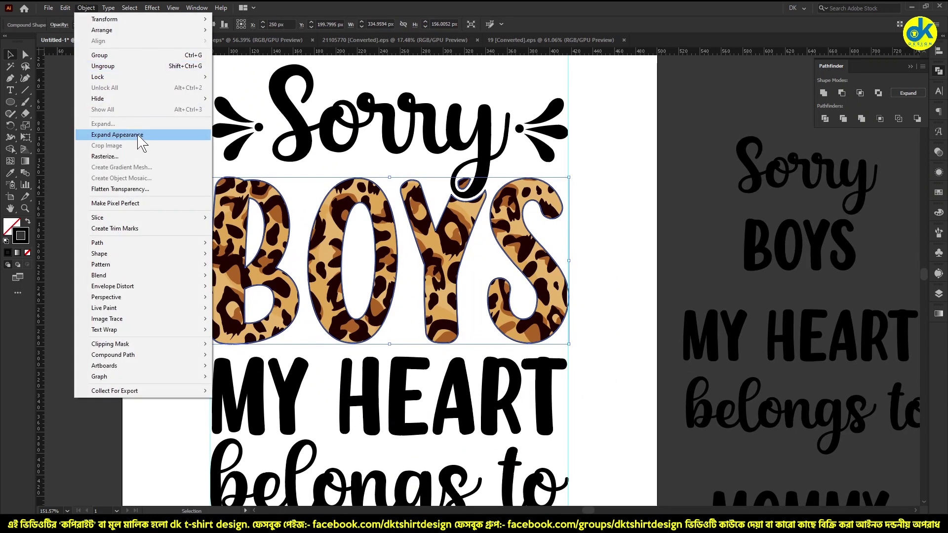
left_click(169, 134)
Step: Set the BOYS outline stroke weight to 2 pt and deselect to check it
left_click(116, 22)
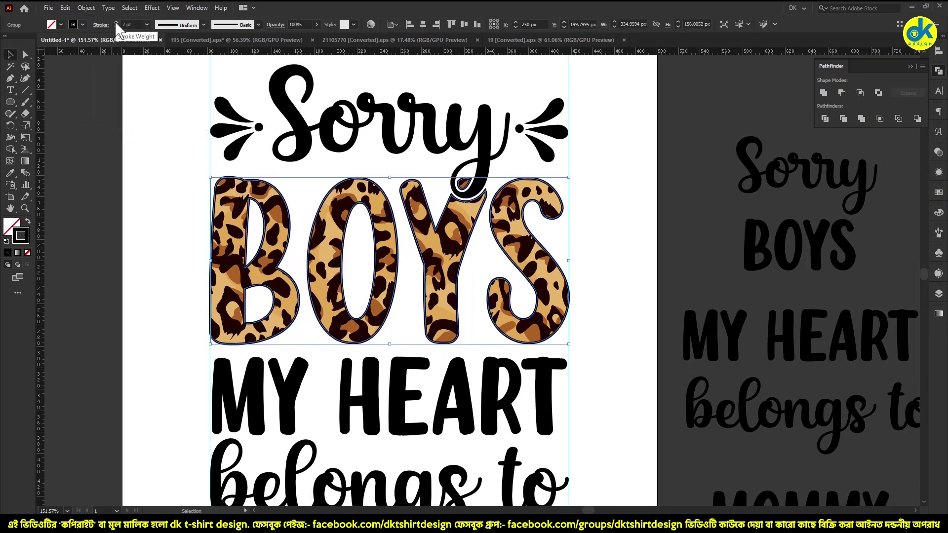
key("z")
left_click(257, 256)
scroll(256, 256, "down", 3)
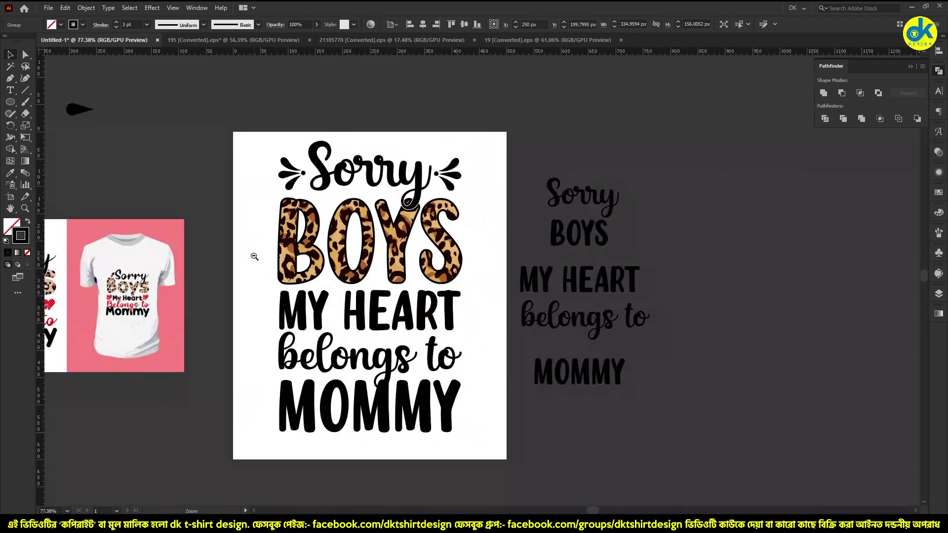
scroll(257, 256, "up", 2)
key("v")
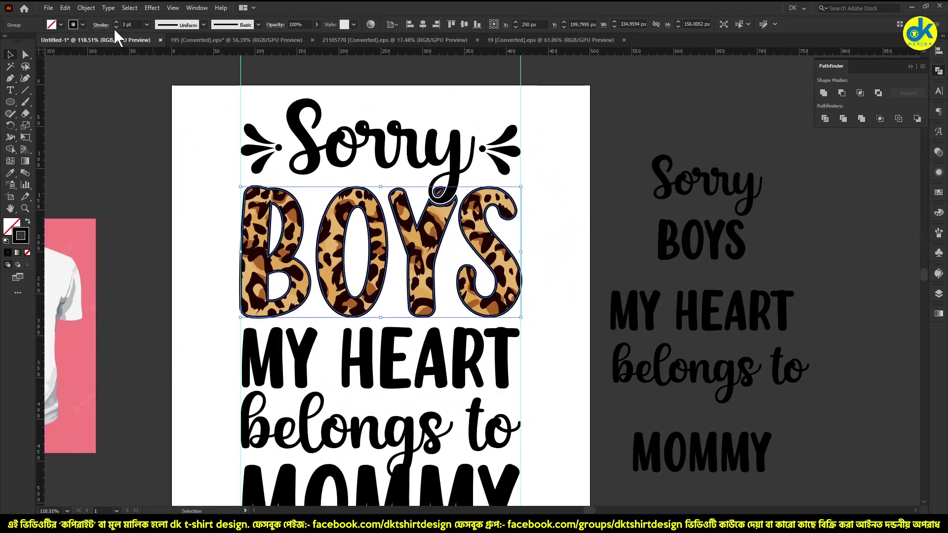
left_click(114, 27)
left_click(111, 99)
scroll(410, 282, "down", 3)
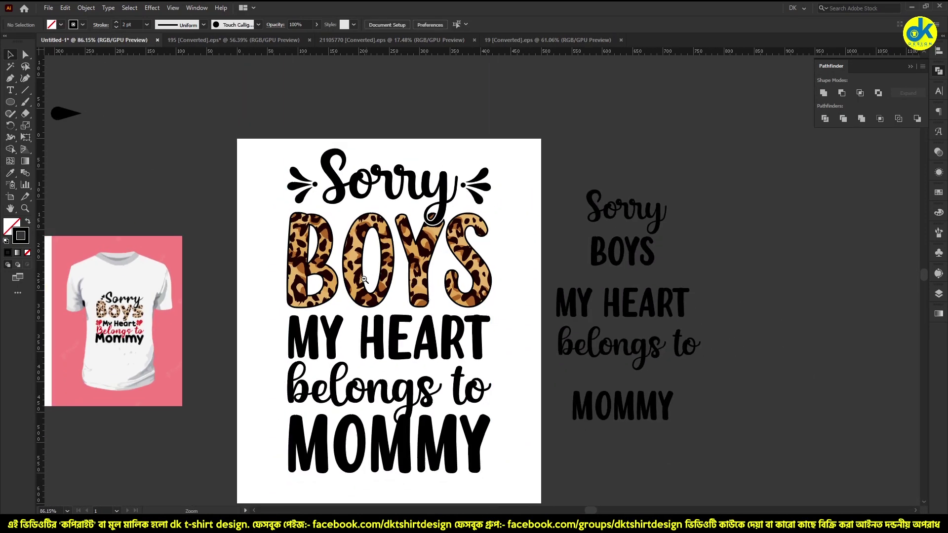
scroll(400, 321, "up", 3)
scroll(397, 329, "up", 1)
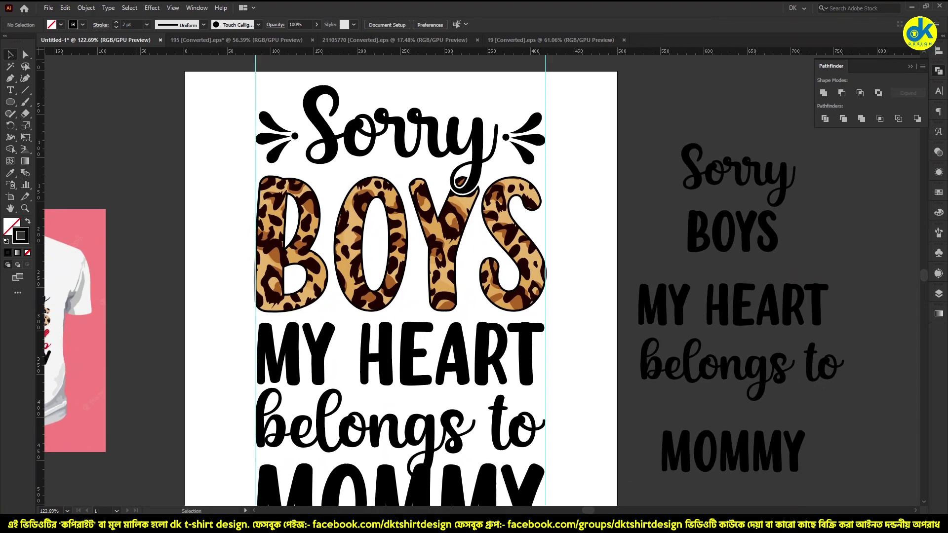
Step: Leave the picnic patterns document and open Elements › Heart Valentine in File Explorer
left_click(362, 39)
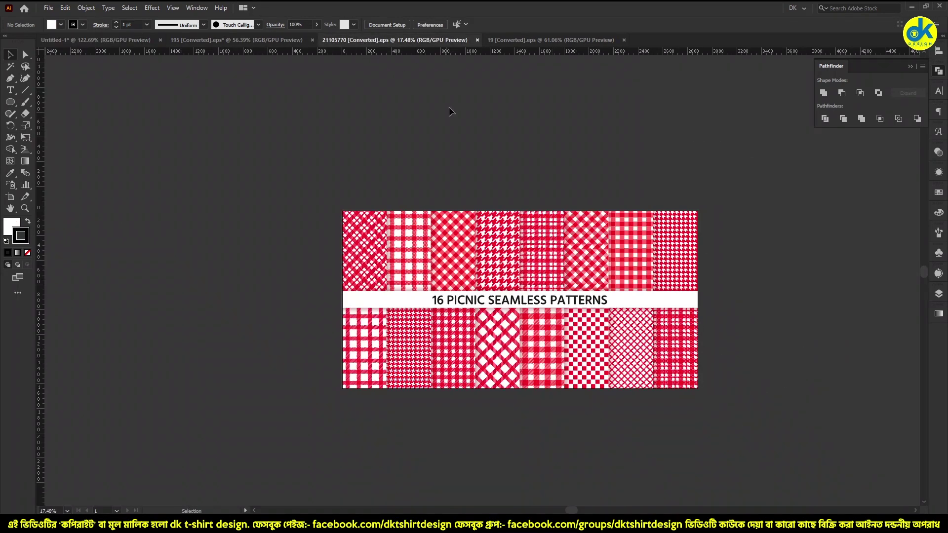
left_click(629, 255)
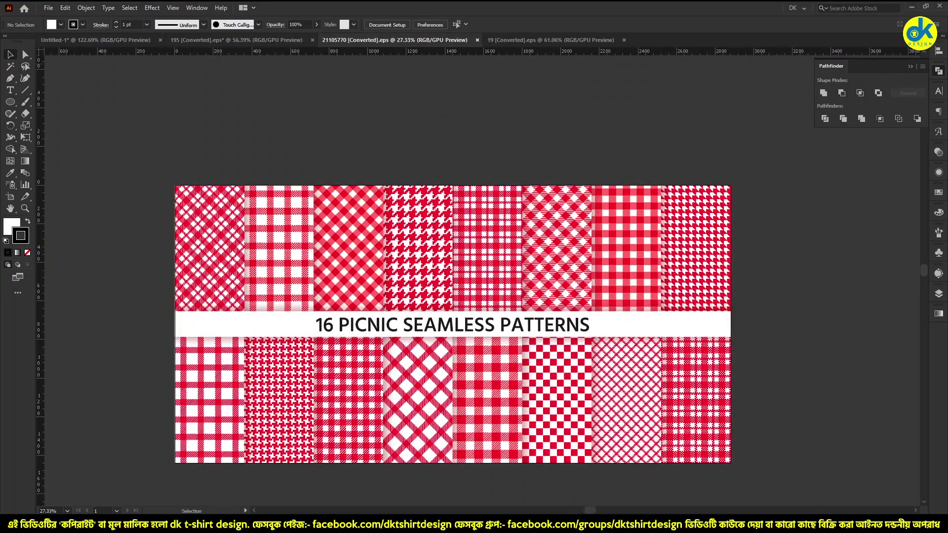
left_click(47, 42)
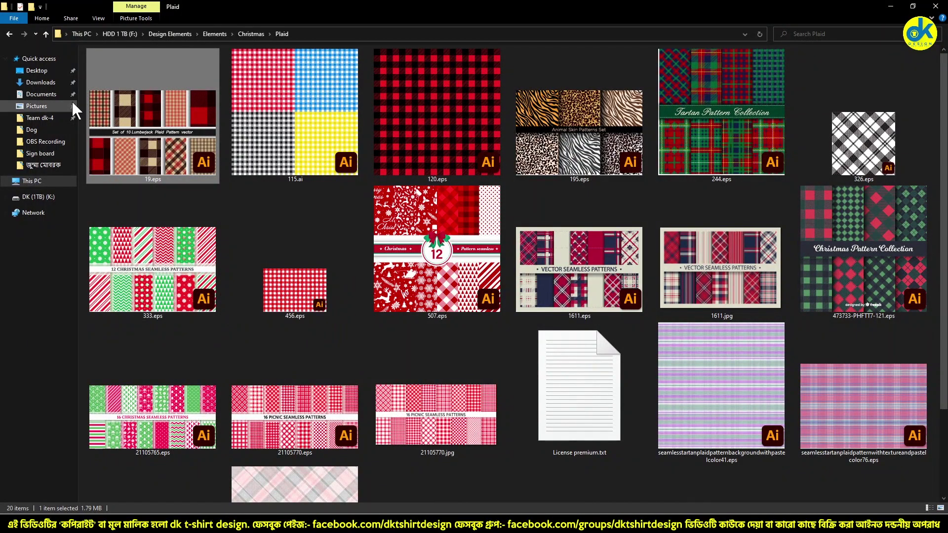
left_click(45, 33)
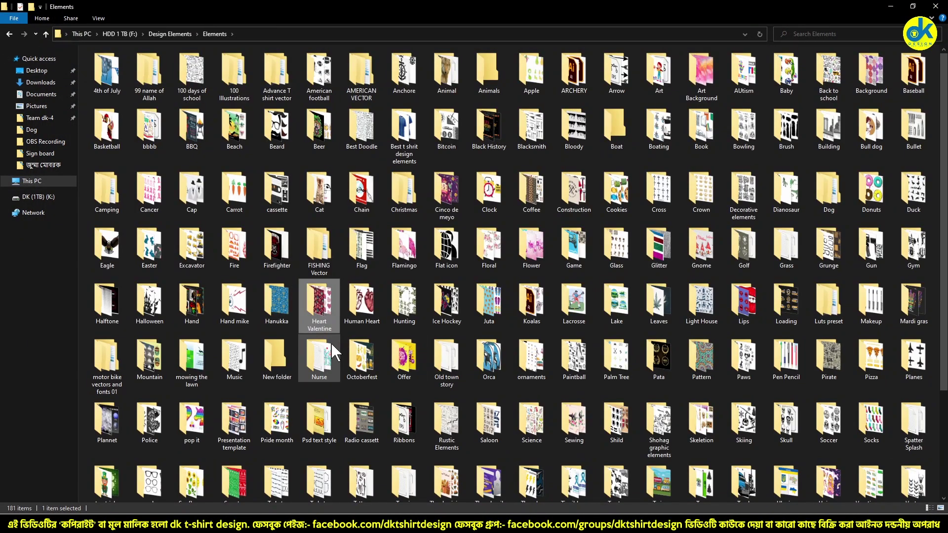
double_click(322, 313)
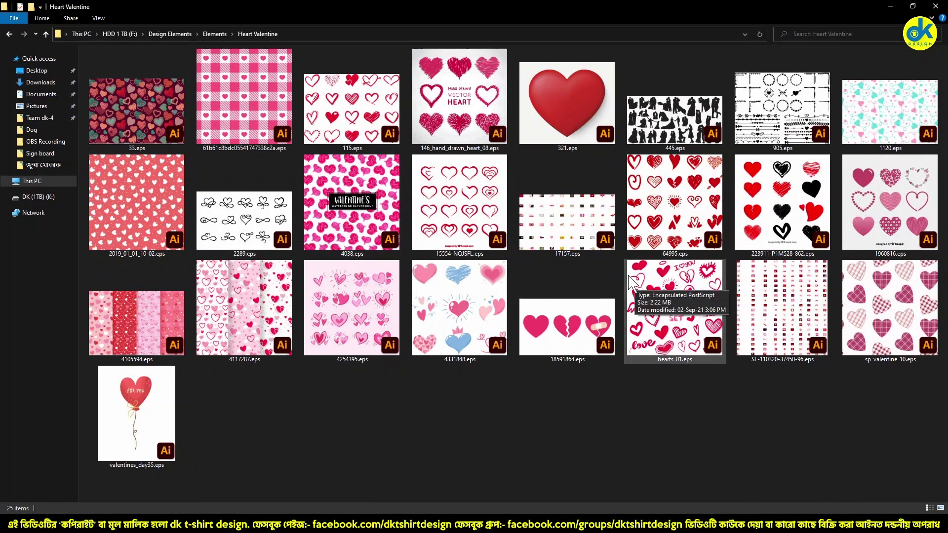
Step: Open 1120.eps and reposition its heart-pattern rectangle on the canvas
double_click(903, 129)
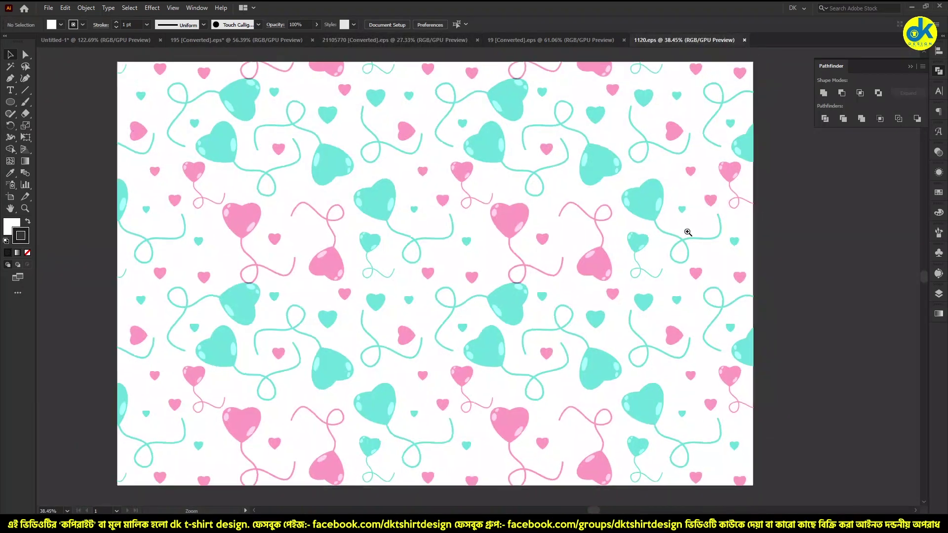
scroll(688, 234, "down", 2)
left_click_drag(662, 215, 587, 278)
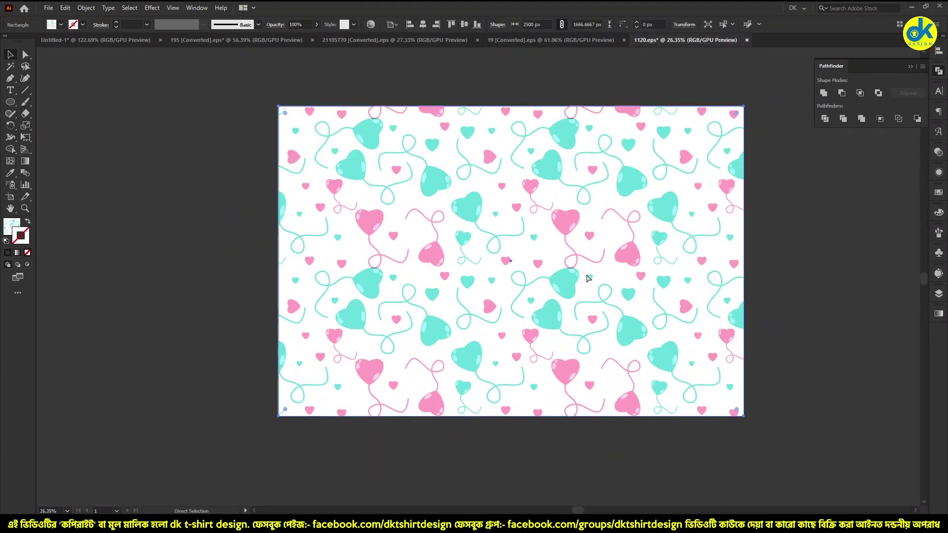
right_click(635, 232)
left_click(652, 240)
left_click_drag(649, 223, 499, 241)
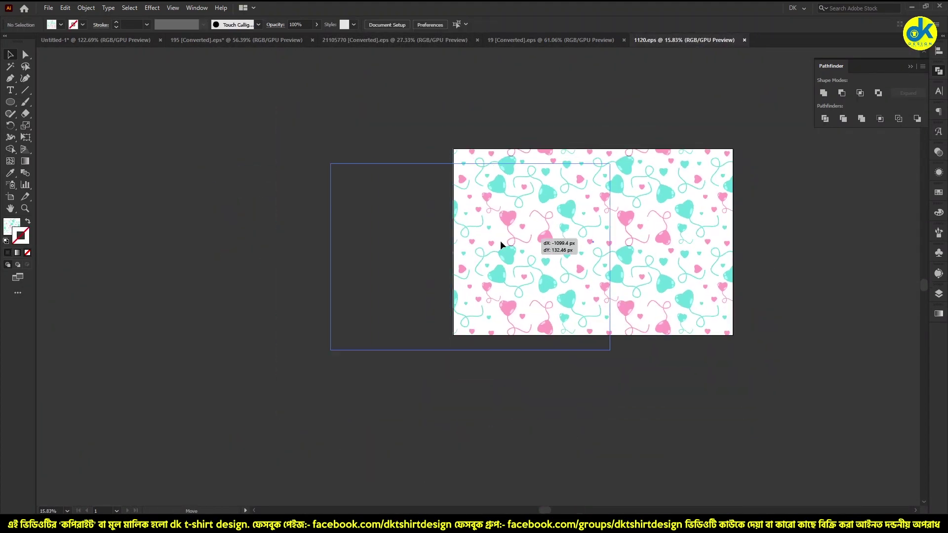
scroll(333, 276, "down", 3)
key("ctrl+z")
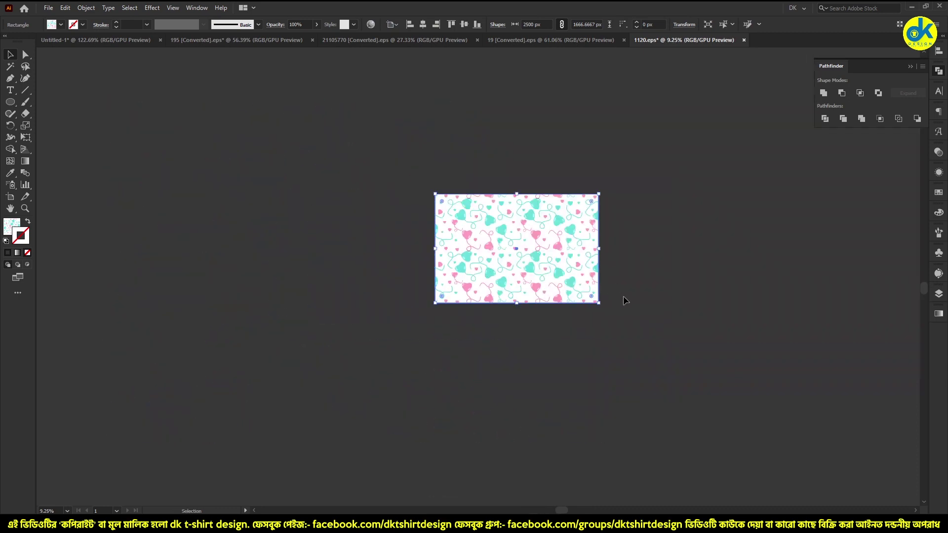
Step: Undo the oversized scaling to keep the pattern at 2500 px, placed beside the white artboard
left_click_drag(599, 306, 707, 376)
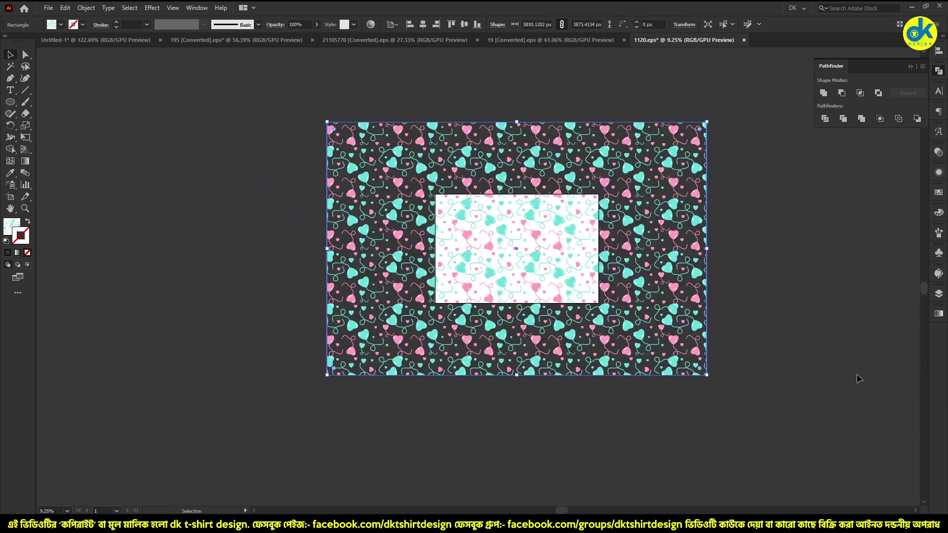
left_click(689, 287, "alt")
left_click_drag(689, 286, 603, 410)
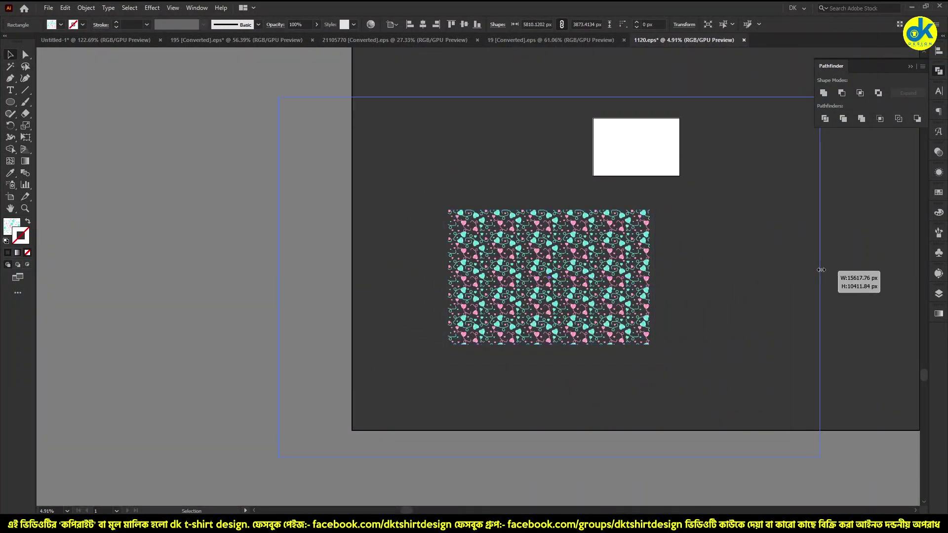
left_click_drag(651, 280, 819, 280)
left_click(771, 280, "alt")
left_click_drag(666, 287, 530, 306)
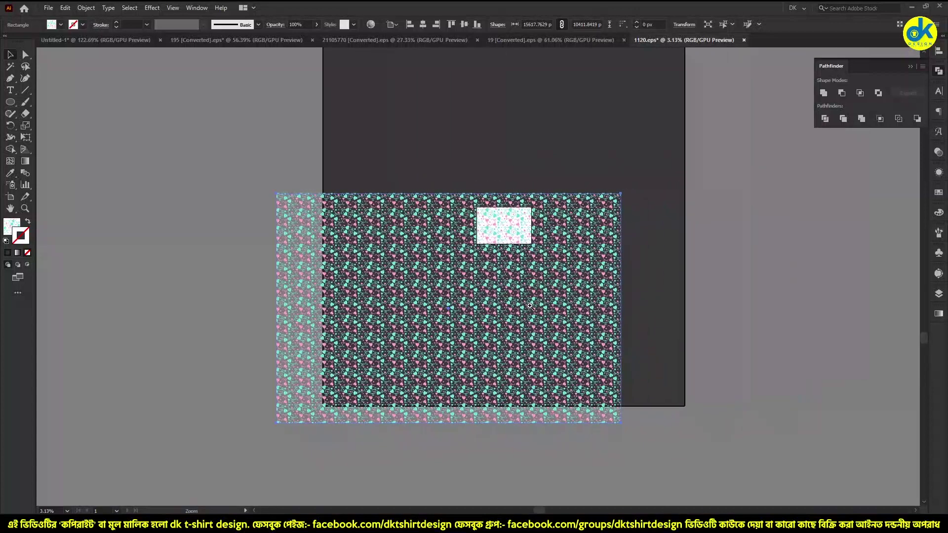
key("ctrl+z")
key("ctrl+z")
key("ctrl+0")
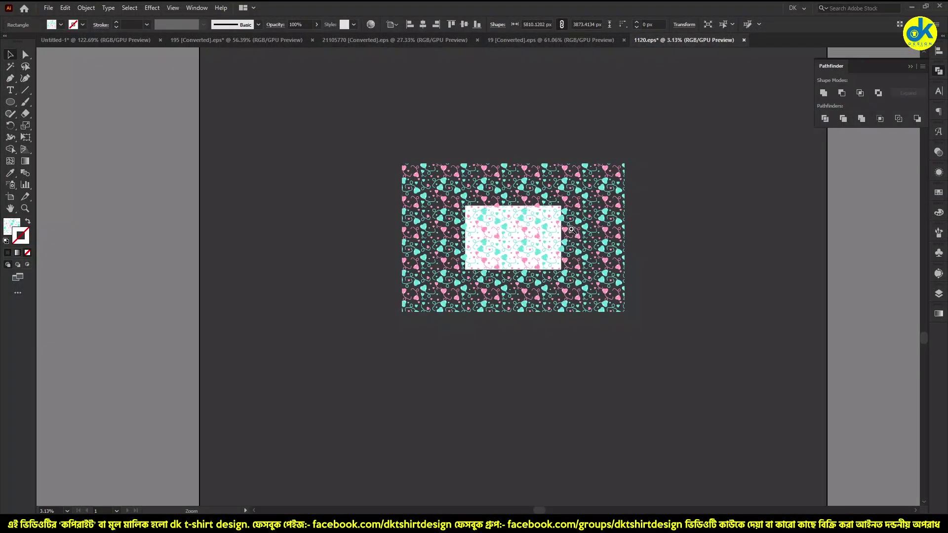
key("ctrl+z")
scroll(559, 199, "up", 3)
mouse_move(540, 271)
left_mouse_down()
mouse_move(366, 303)
mouse_move(415, 305)
left_mouse_up()
Step: Expand the pattern fill into shapes with Object > Expand and widen it to 3184 px
scroll(366, 303, "up", 3)
scroll(416, 305, "up", 1)
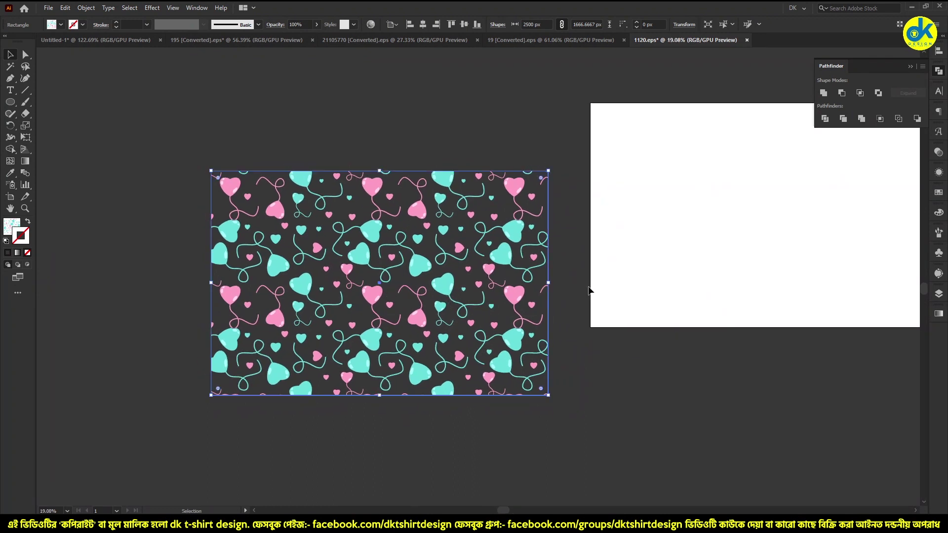
left_click(86, 7)
left_click(120, 131)
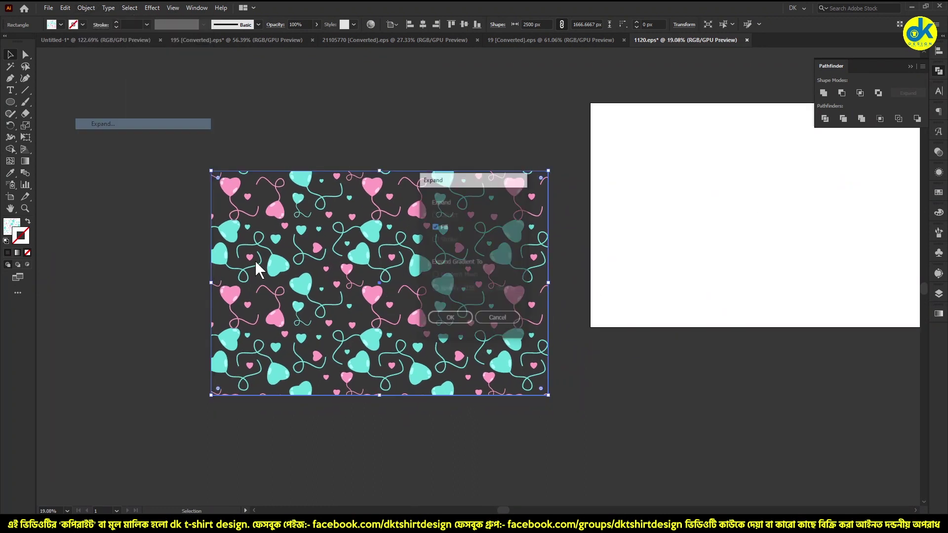
left_click(434, 316)
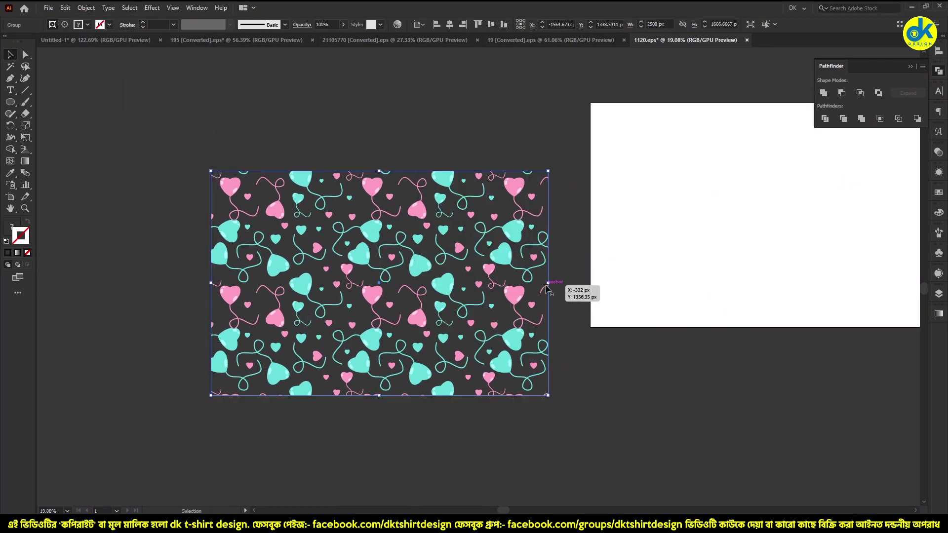
left_click_drag(554, 286, 591, 287)
scroll(588, 289, "down", 5)
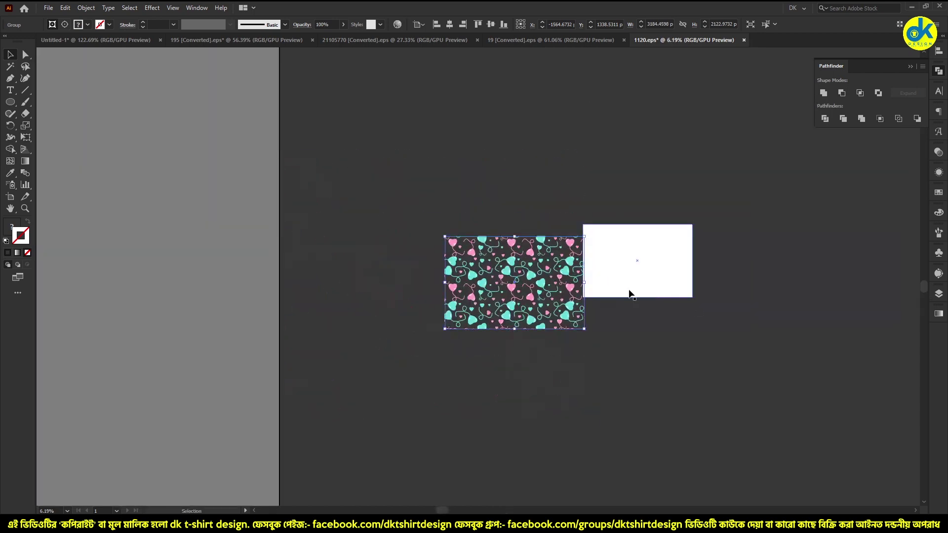
Step: Copy the whole heart pattern from 1120.eps and paste it into Untitled-1
left_click_drag(588, 283, 599, 256)
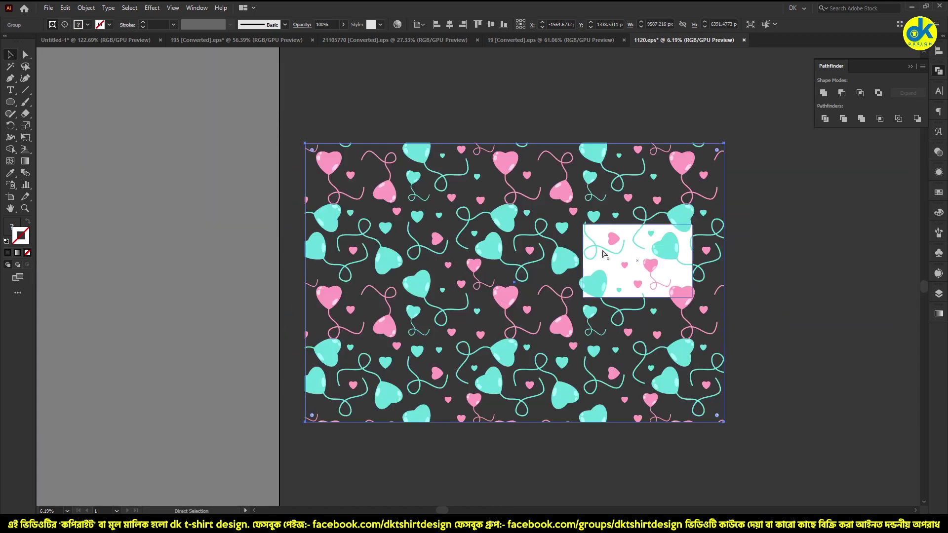
key("ctrl+z")
key("ctrl+c")
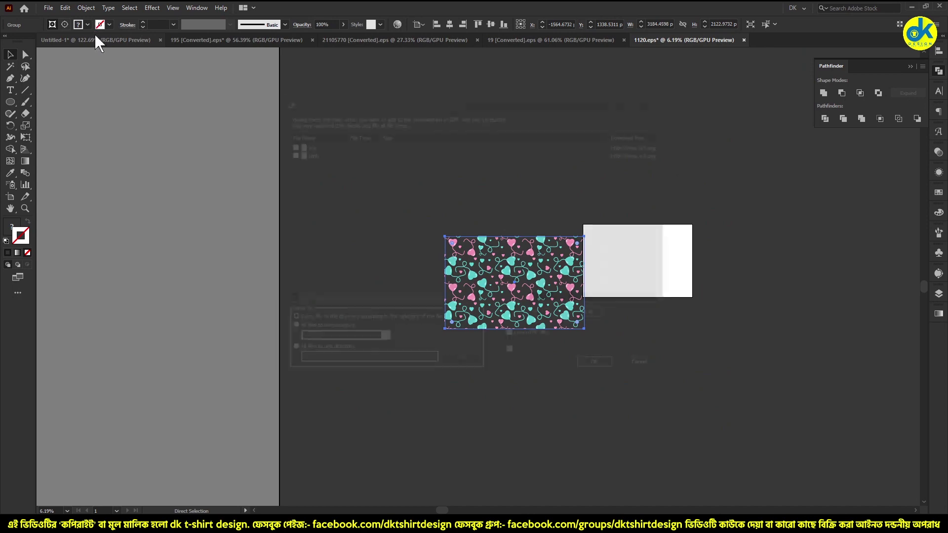
left_click(94, 39)
left_click(652, 366)
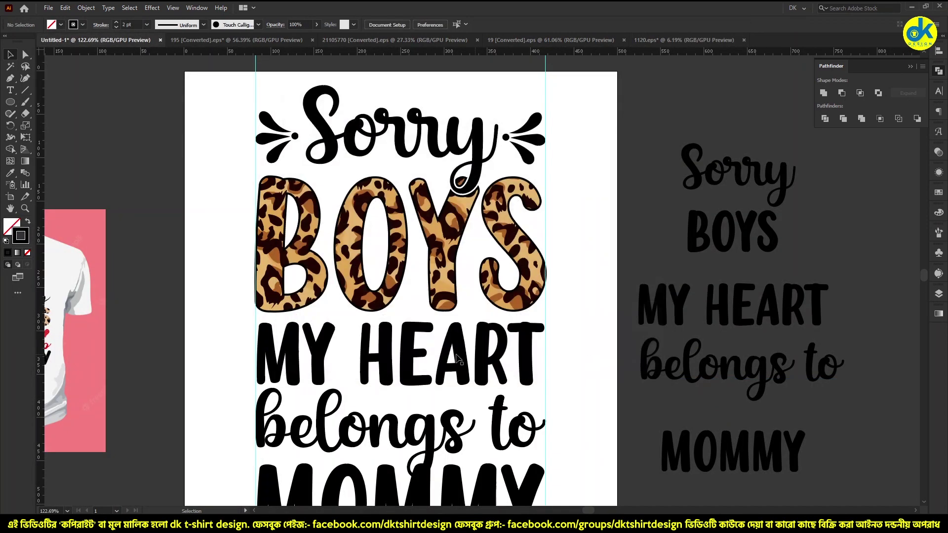
key("ctrl+v")
Step: Shrink the pasted heart pattern and move it onto the lettering
scroll(556, 335, "down", 6)
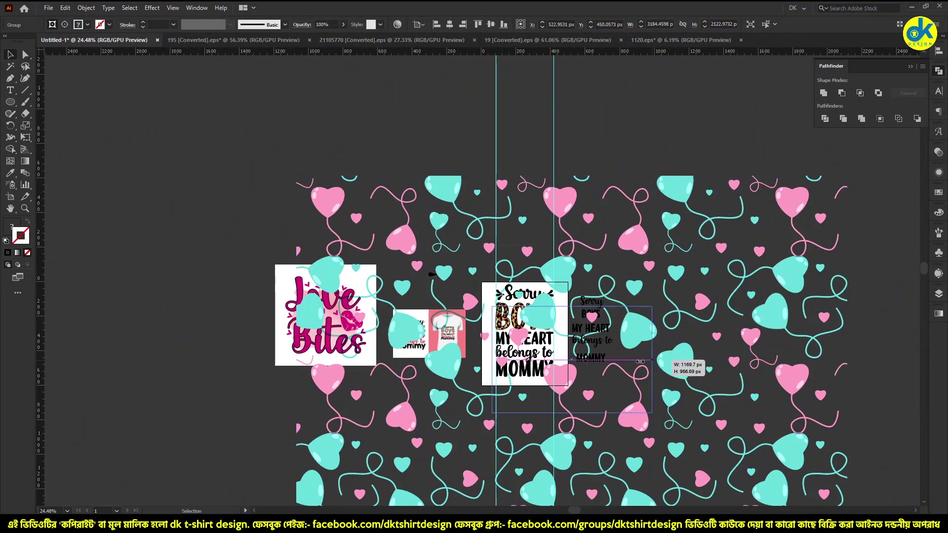
left_click_drag(848, 361, 613, 361)
scroll(572, 360, "up", 1)
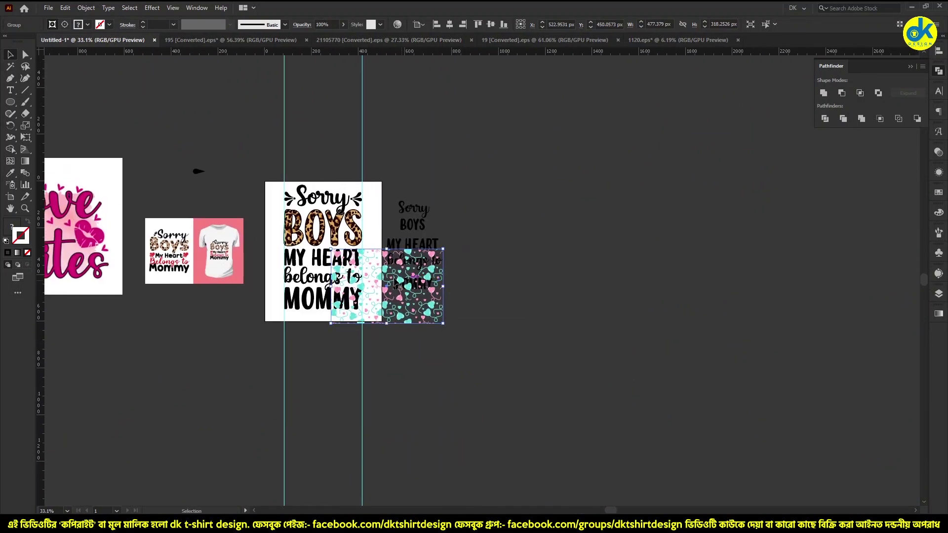
left_click_drag(399, 287, 580, 290)
scroll(581, 290, "up", 1)
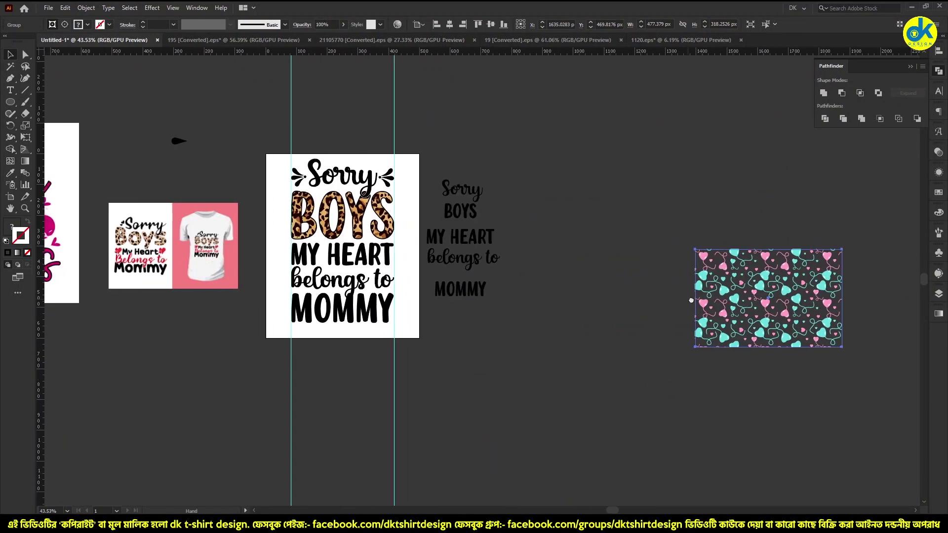
left_click_drag(770, 297, 360, 279)
scroll(391, 281, "up", 1)
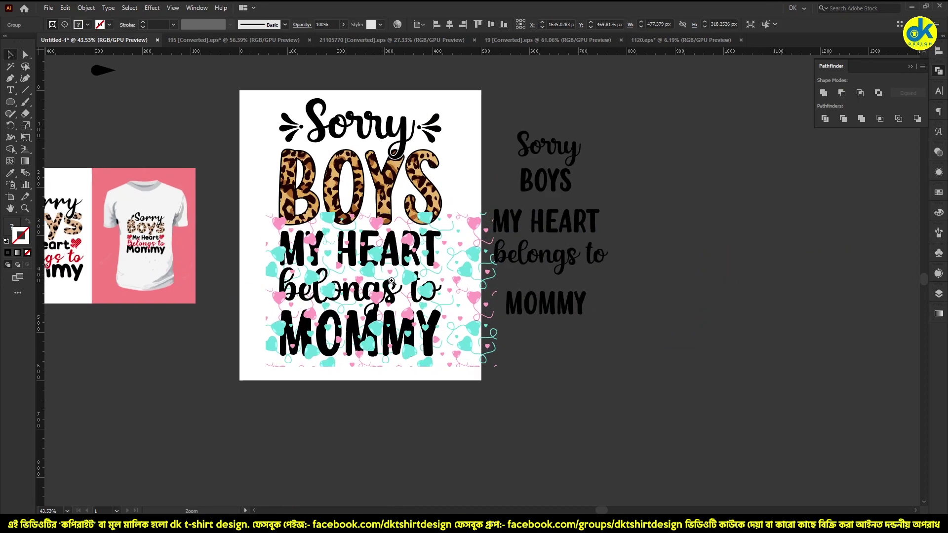
scroll(391, 281, "up", 3)
Step: Fit a small pattern piece over MY and Alt-drag a copy toward HEART
left_click_drag(572, 300, 351, 300)
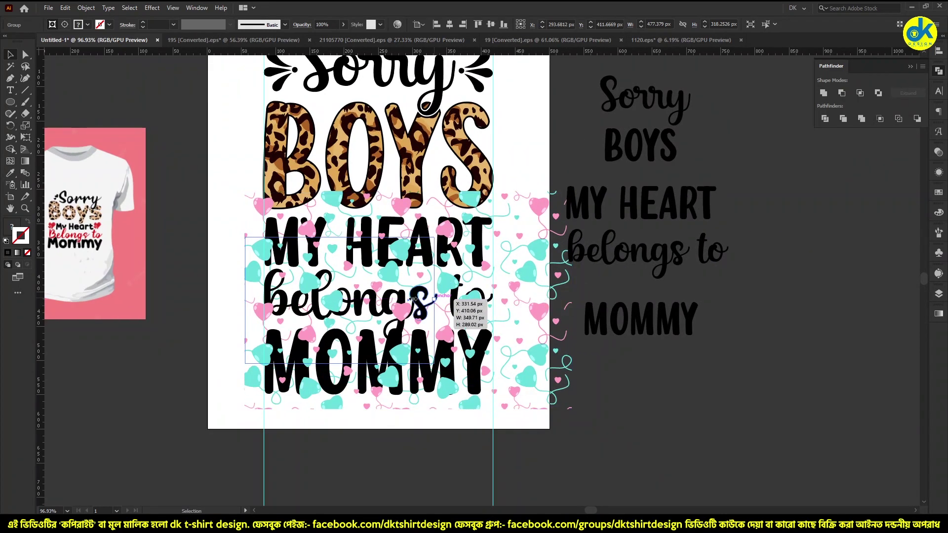
left_click_drag(315, 304, 353, 245)
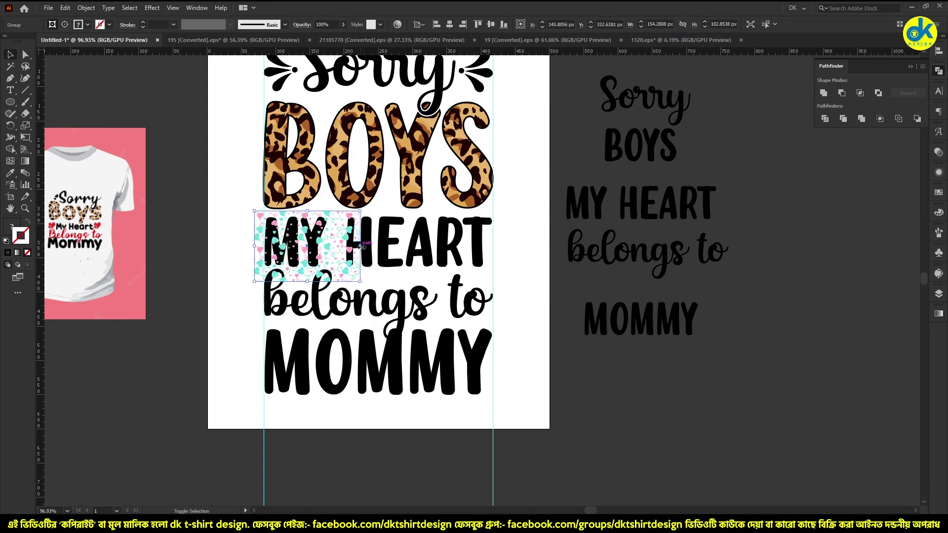
left_click_drag(362, 247, 354, 234)
left_click(369, 248, "ctrl")
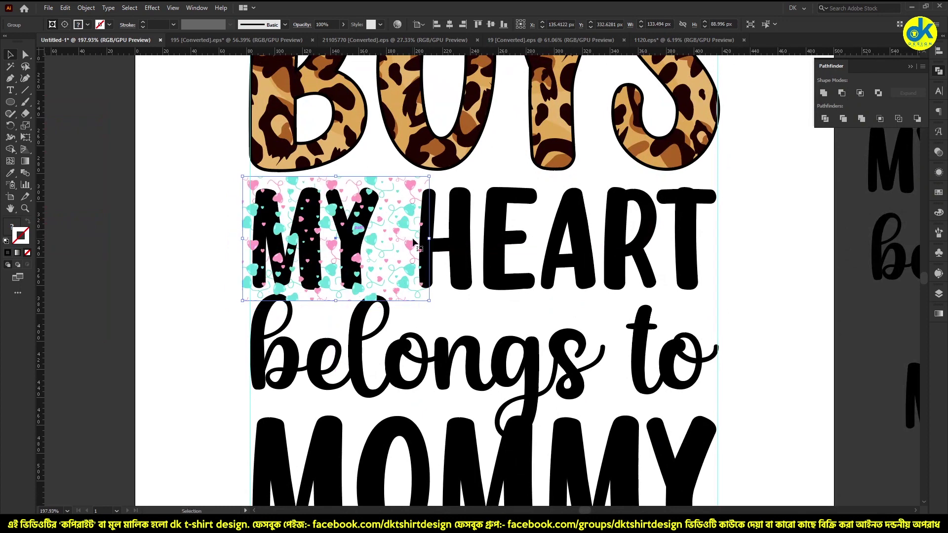
left_click_drag(430, 240, 406, 237)
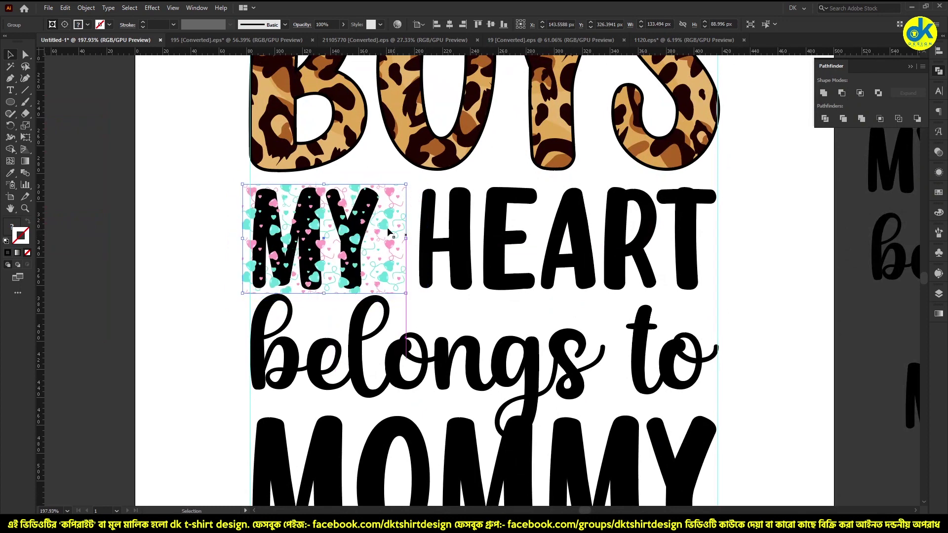
left_click_drag(345, 230, 509, 239)
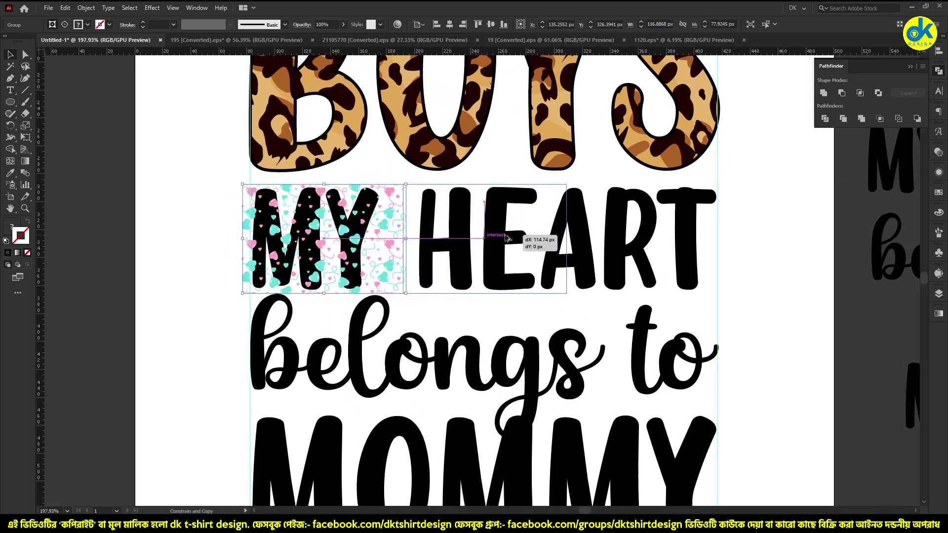
key("ctrl+alt+0")
Step: Drop the pattern copy over HEART and select the pattern pieces for their context options
mouse_move(285, 251)
left_mouse_down()
mouse_move(317, 251)
mouse_move(332, 228)
mouse_move(601, 291)
mouse_move(377, 333)
mouse_move(495, 319)
left_mouse_up()
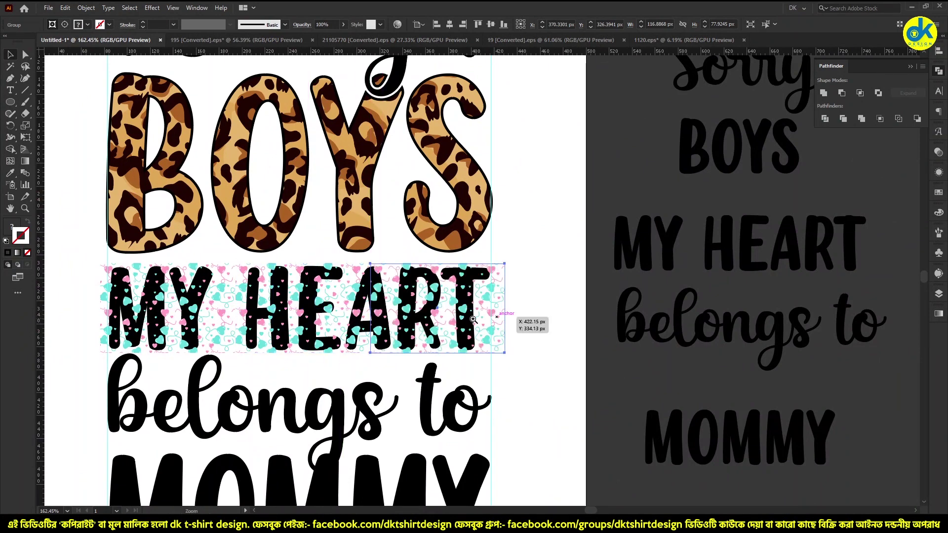
scroll(495, 319, "down", 1)
left_click(276, 301, "shift")
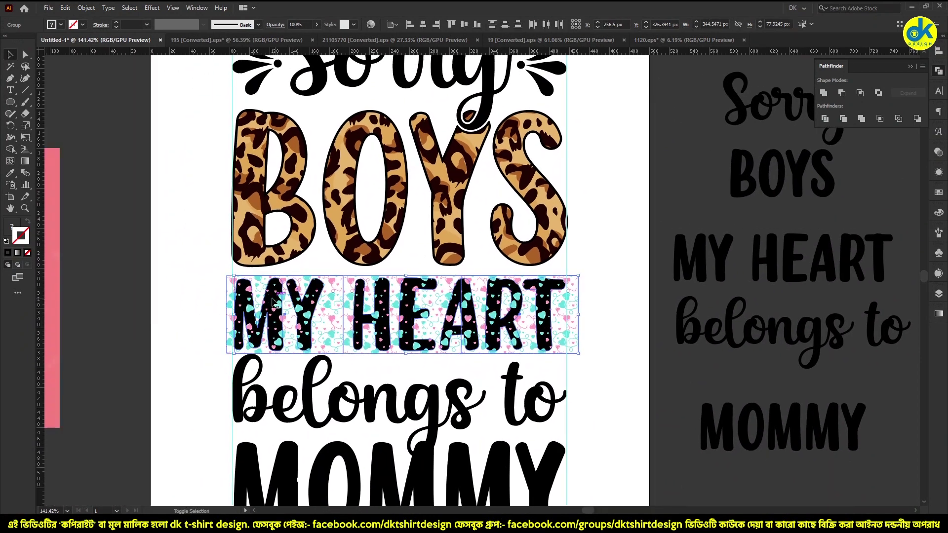
left_click(480, 312, "shift")
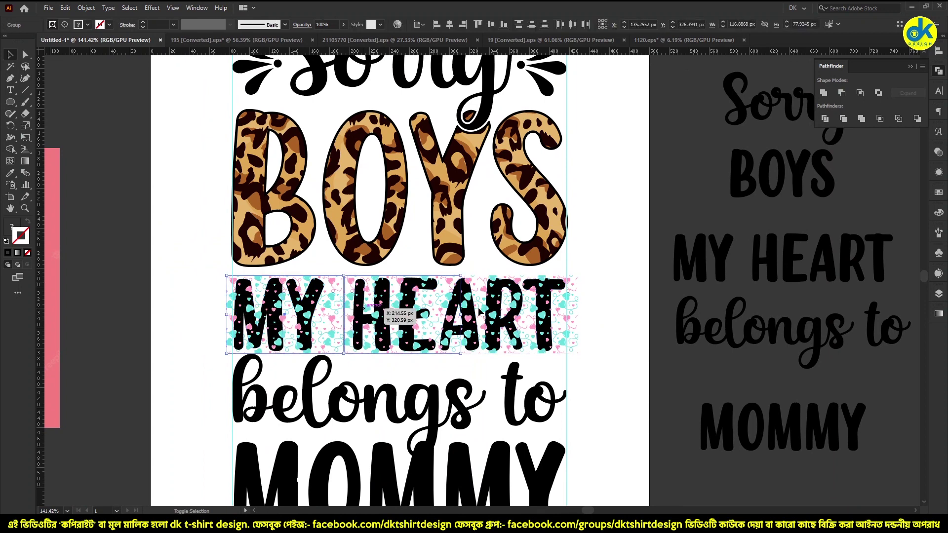
right_click(481, 307)
Step: Select the heart pattern group and send it backward in the stacking order
left_click(618, 350)
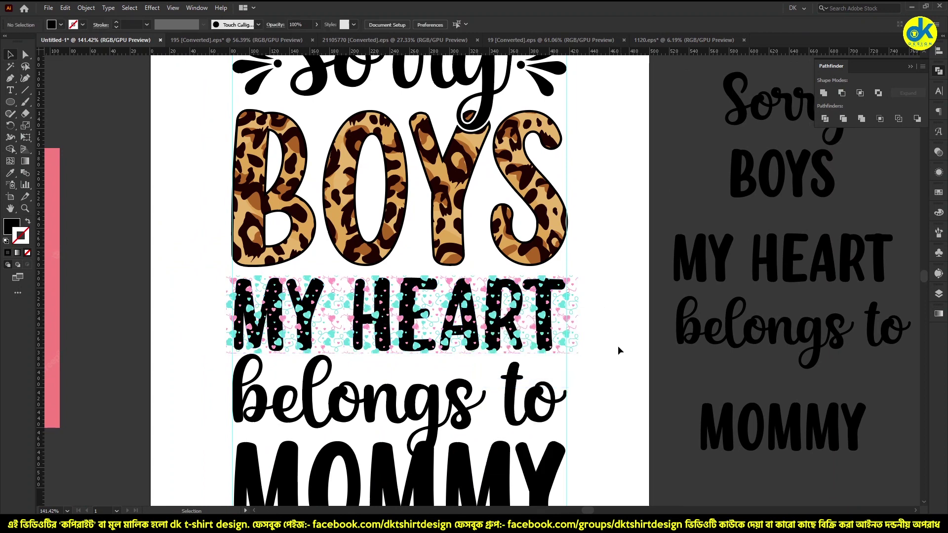
scroll(618, 346, "down", 2)
left_click_drag(595, 328, 748, 473)
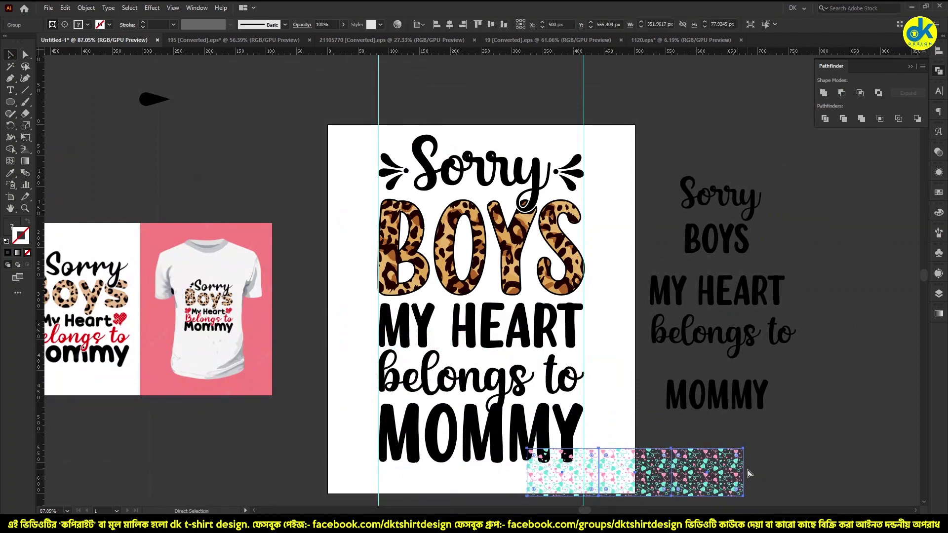
key("ctrl+z")
scroll(624, 346, "up", 5)
key("ctrl+shift+a")
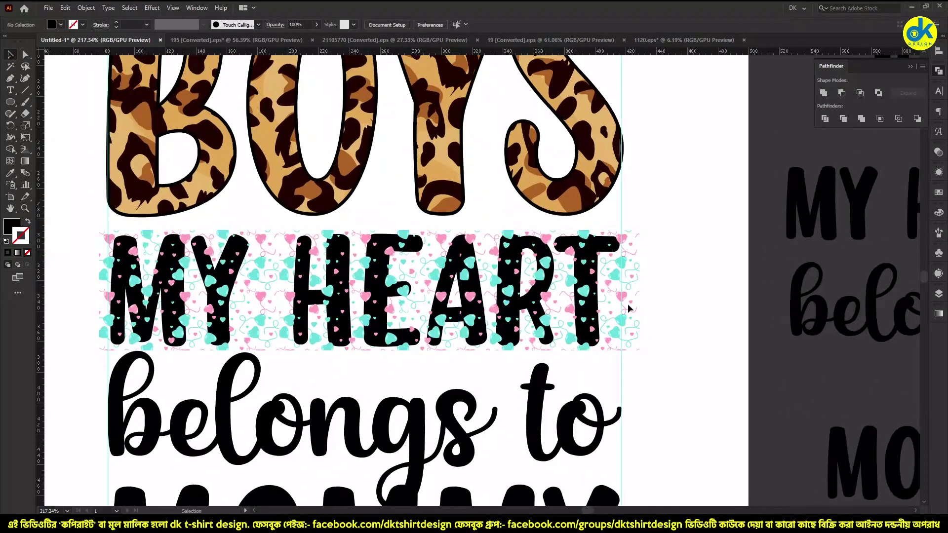
left_click(615, 271)
key("ctrl+shift+bracketleft")
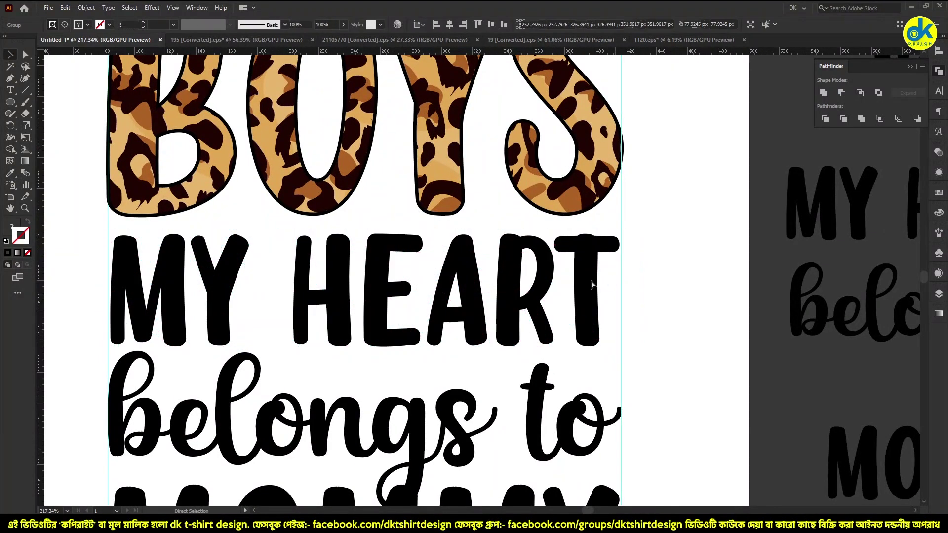
Step: Select the MY HEART text, paste the heart pattern onto it, and copy the group
left_click(592, 285)
key("ctrl+c")
left_click(645, 347)
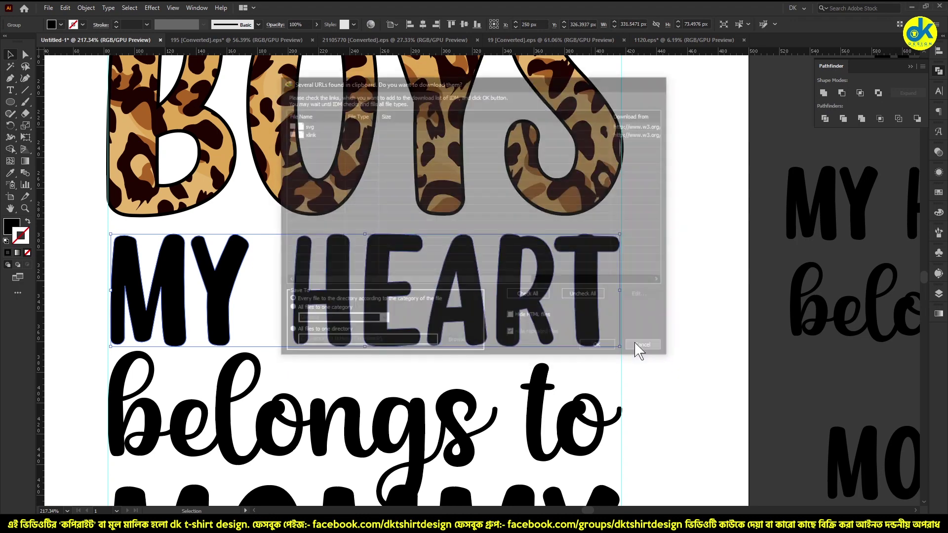
key("a")
key("ctrl+f")
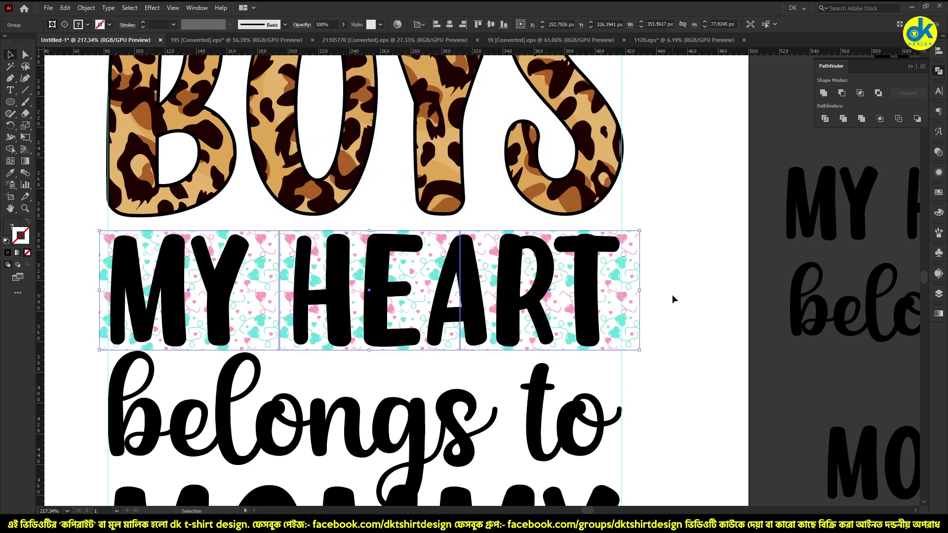
left_click_drag(604, 292, 601, 303)
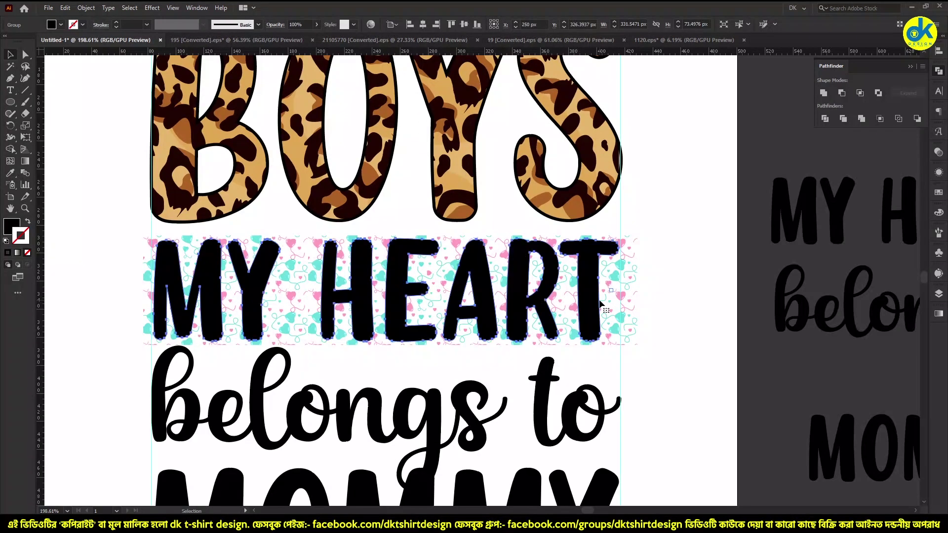
key("v")
key("ctrl+c")
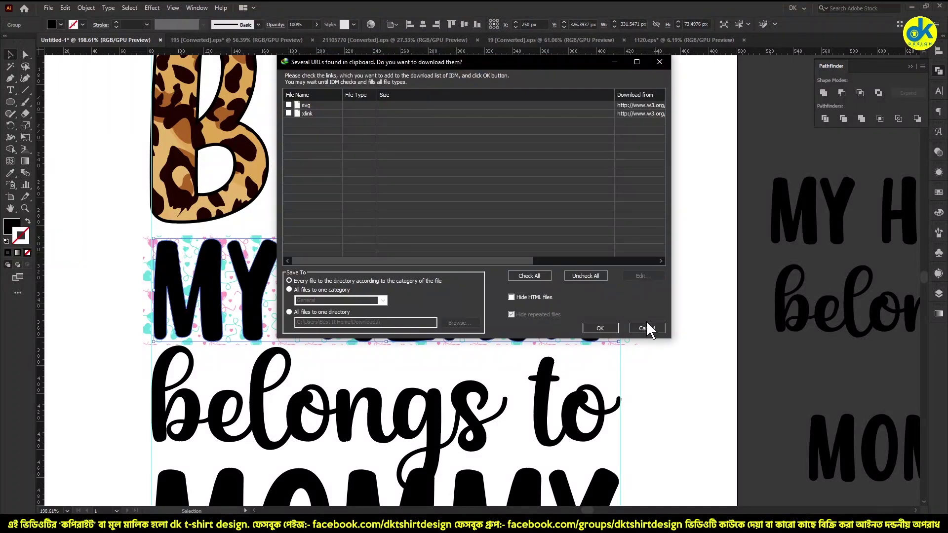
left_click(646, 328)
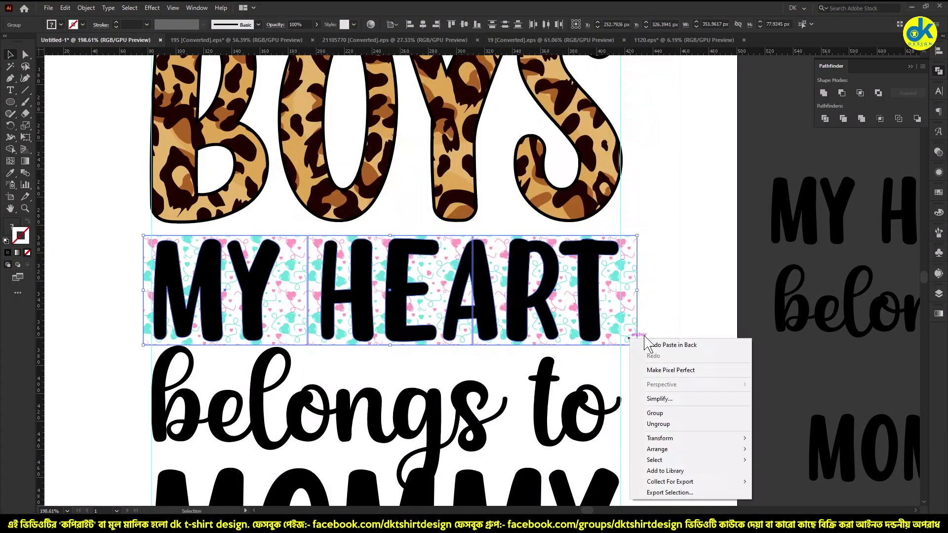
Step: Group the pattern pieces, then cut them and paste them behind the MY HEART text
right_click(632, 340)
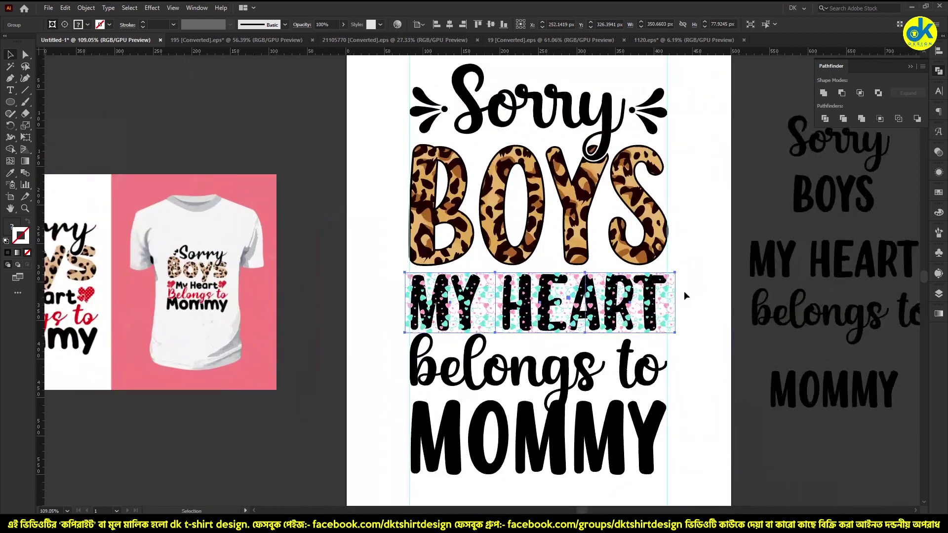
left_click_drag(653, 306, 375, 198)
key("ctrl+z")
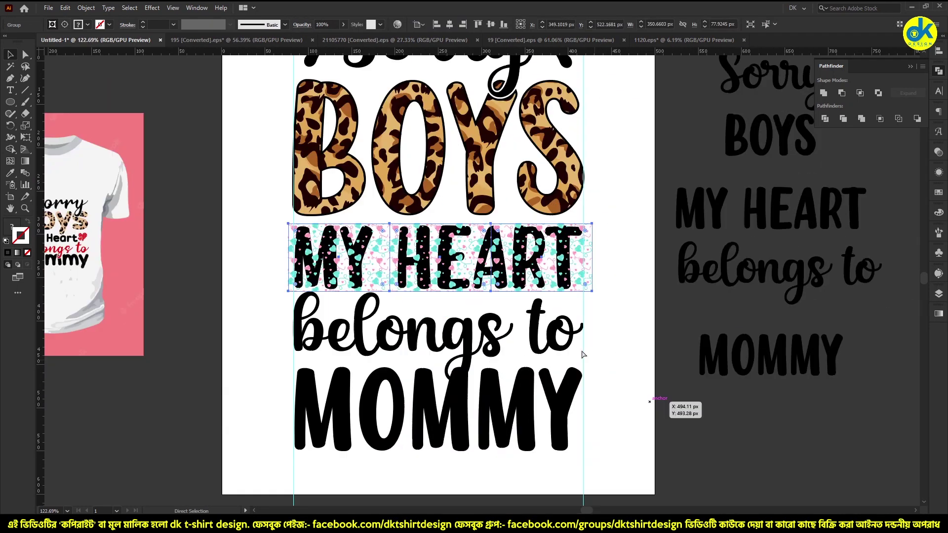
scroll(592, 302, "up", 3)
key("ctrl+x")
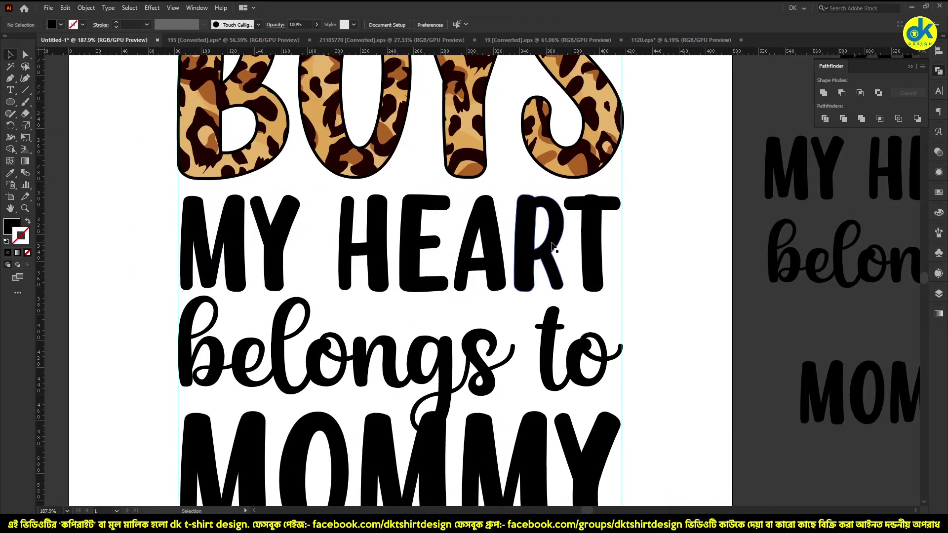
left_click(647, 269)
left_click(527, 254)
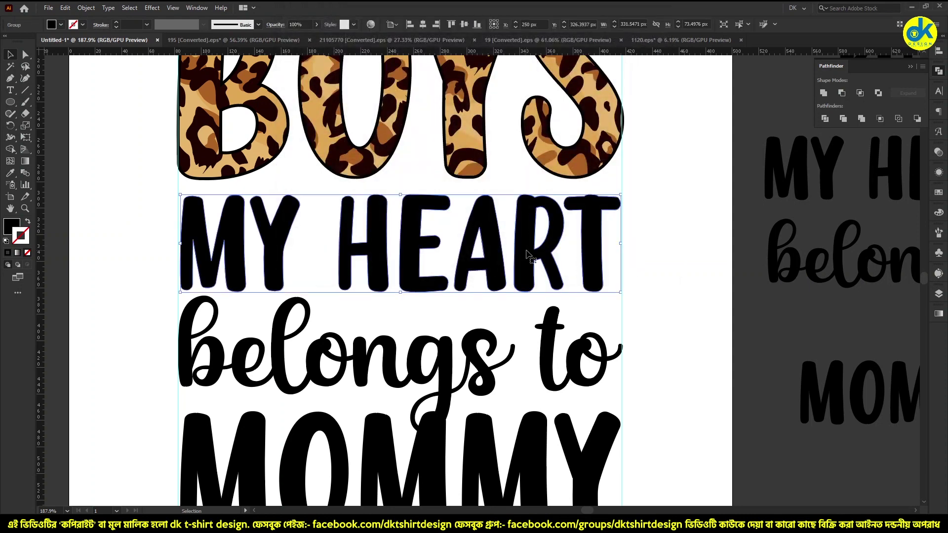
key("ctrl+b")
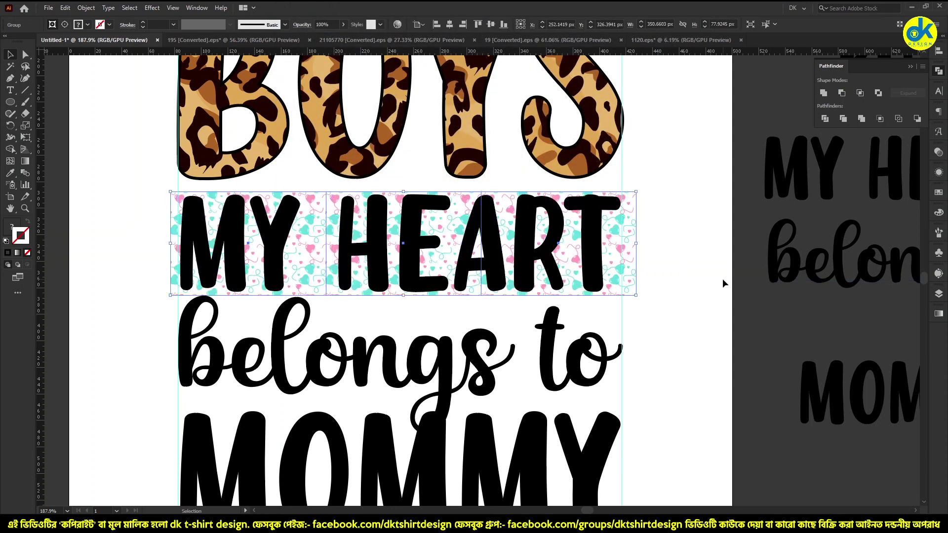
Step: Copy the MY HEART group, then select the pattern group behind the lettering
left_click(722, 277)
scroll(651, 269, "up", 1)
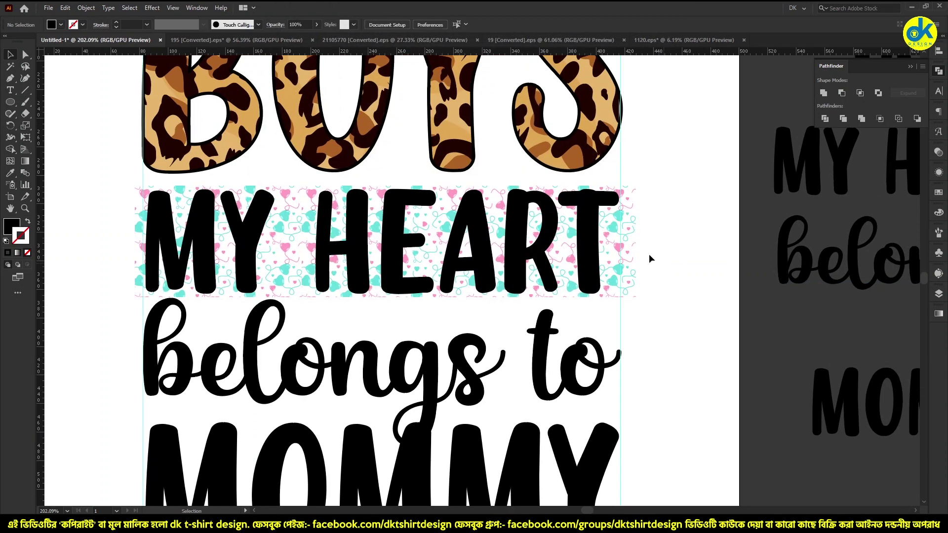
left_click(584, 231)
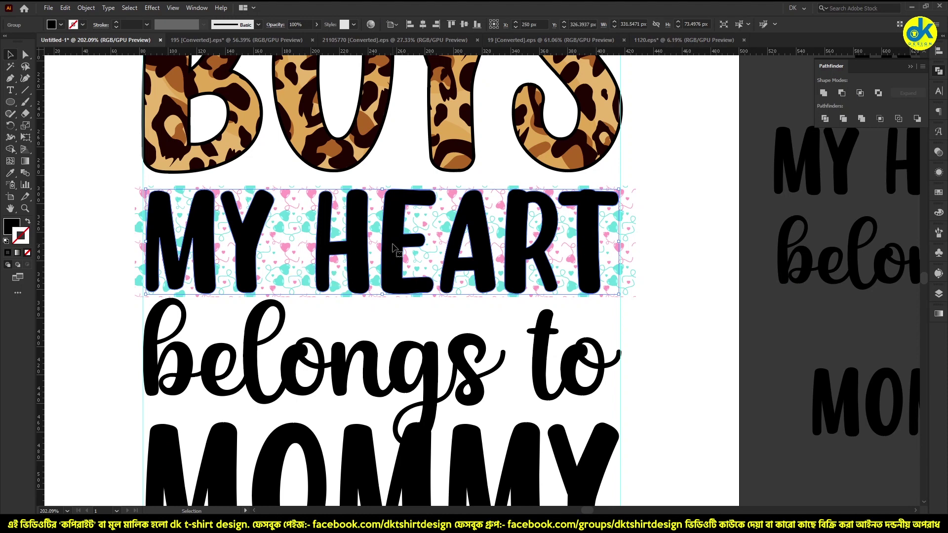
key("ctrl+c")
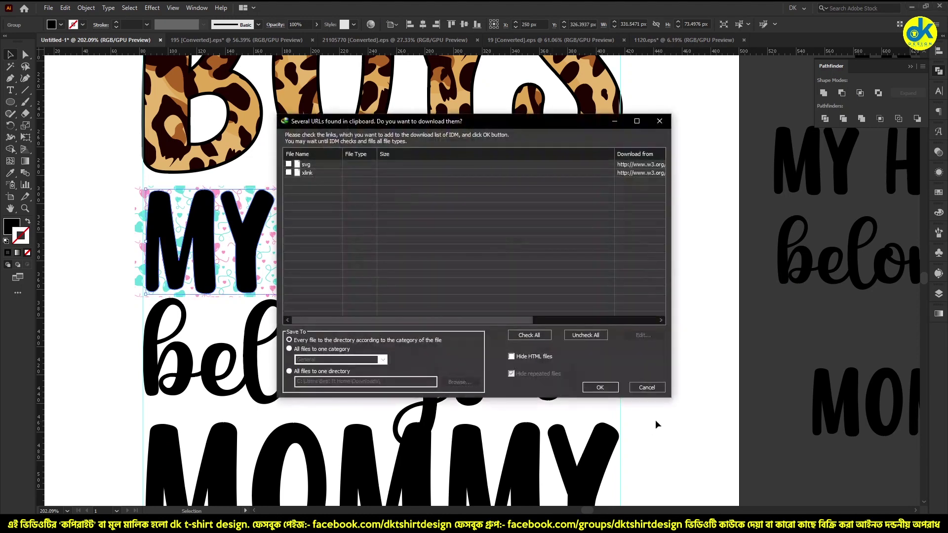
left_click(647, 387)
left_click(661, 307)
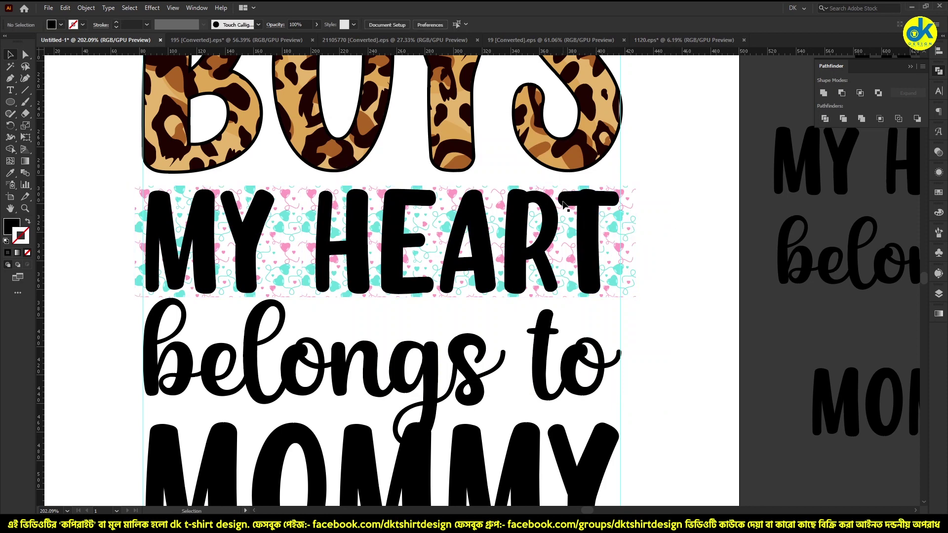
left_click(626, 238)
Step: Make the MY HEART letters a compound path and clip the heart pattern to them
right_click(624, 236)
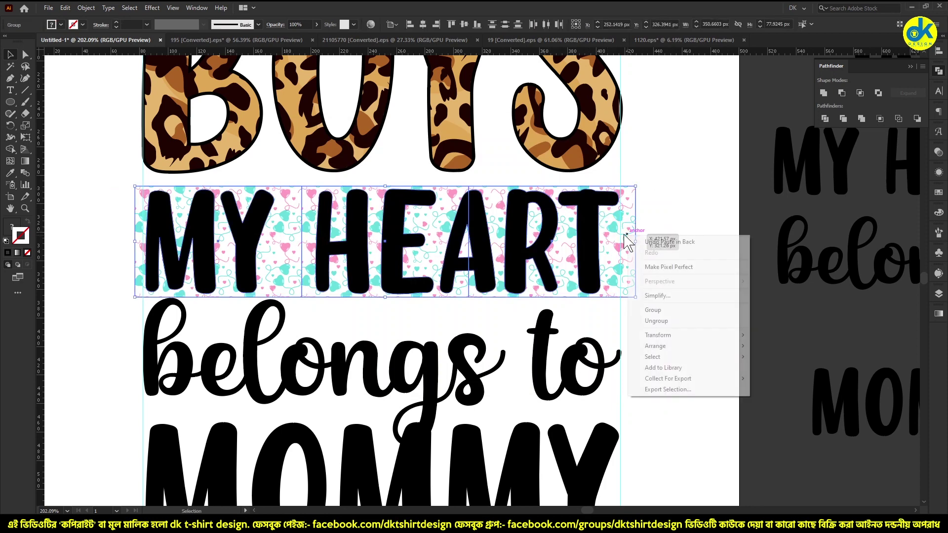
left_click(690, 191)
left_click(584, 249)
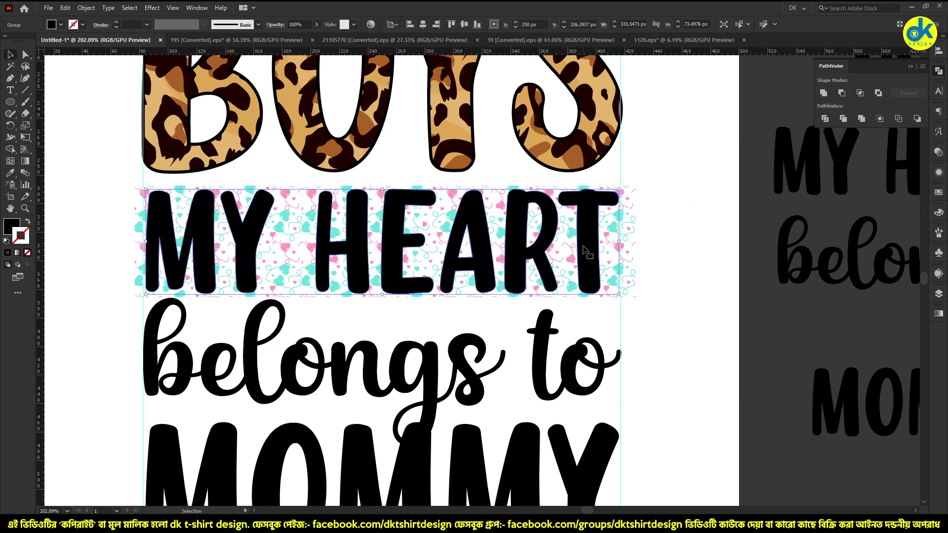
key("a")
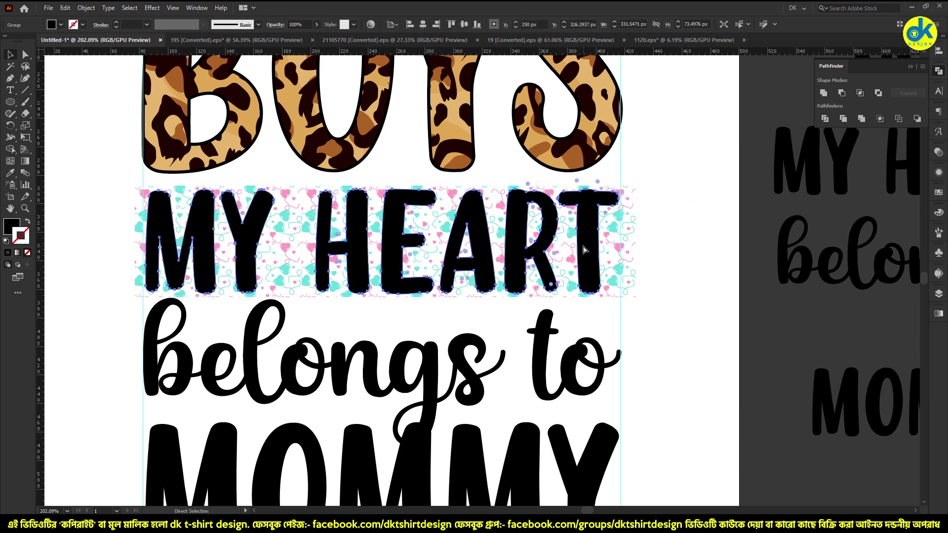
key("ctrl+8")
key("v")
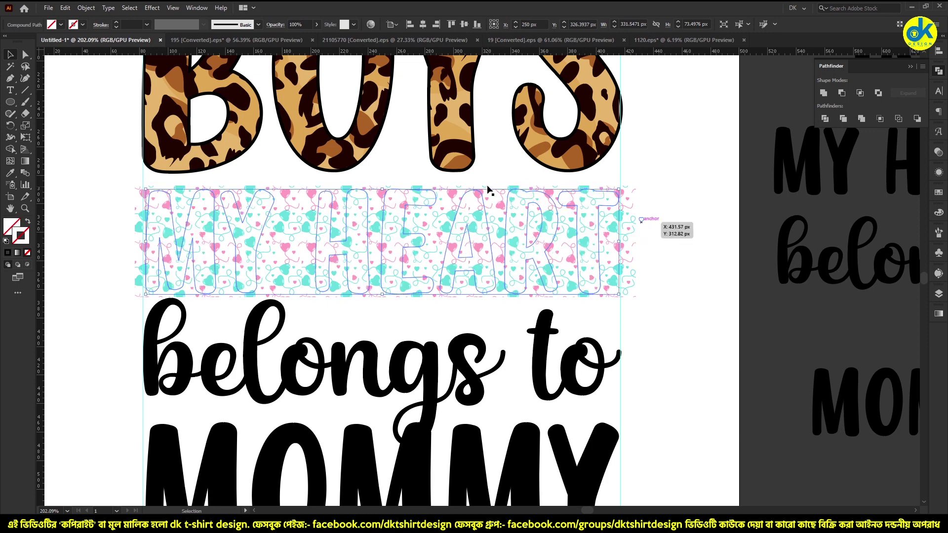
right_click(539, 235)
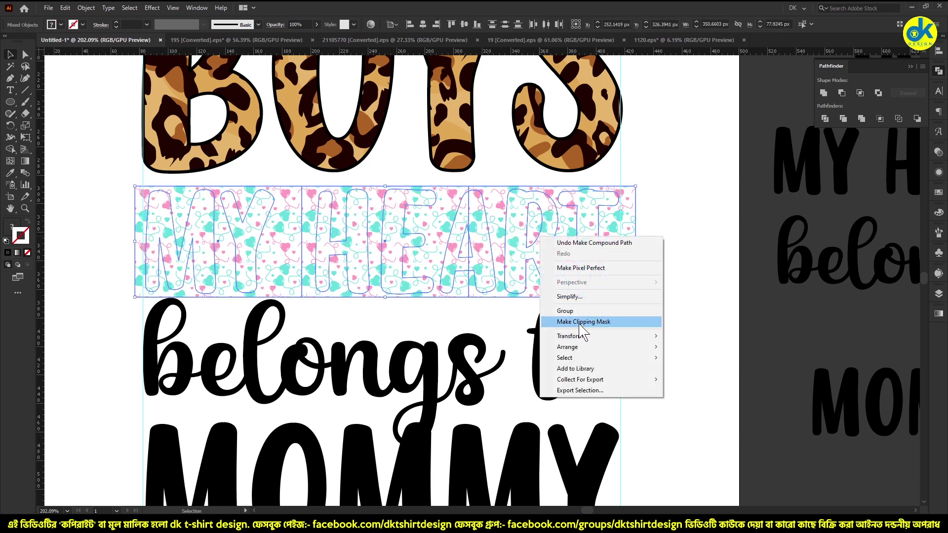
left_click(595, 320)
left_click(645, 292)
Step: Inspect the clipped pattern inside MY HEART, then switch to the 33 [Converted].eps document
left_click_drag(588, 261, 560, 268)
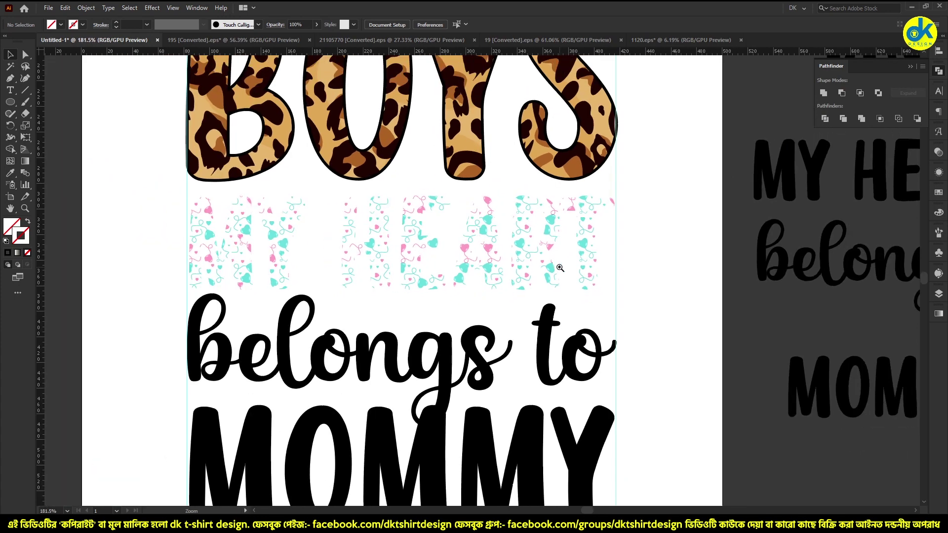
left_click_drag(483, 274, 500, 281)
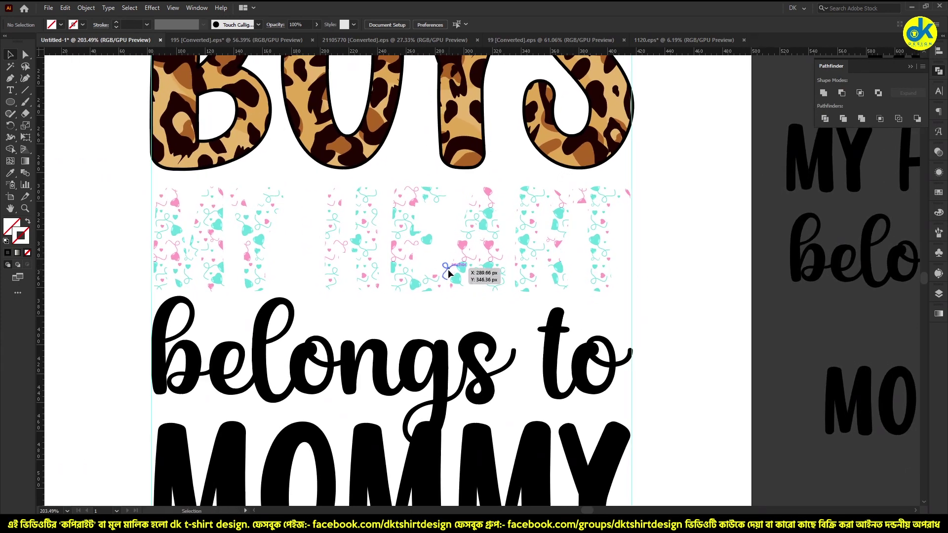
left_click(399, 262)
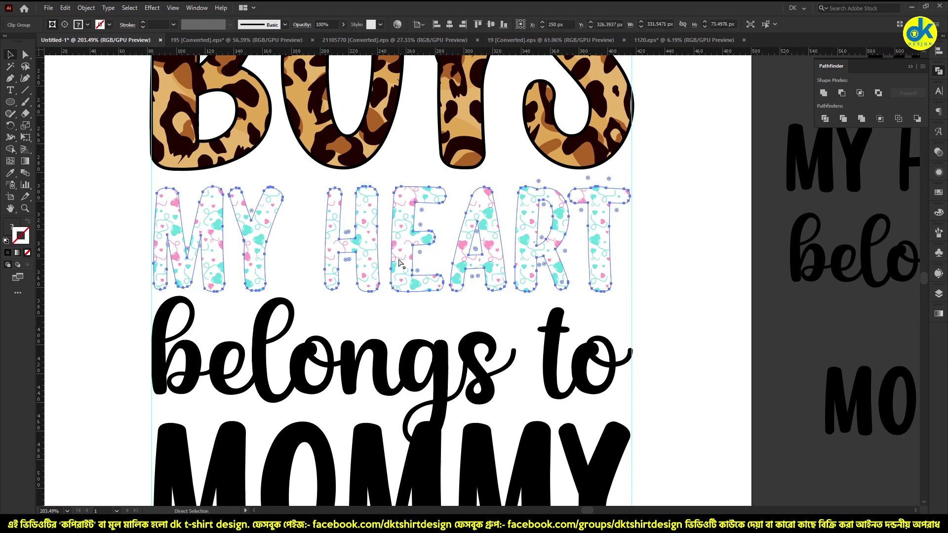
key("a")
left_click_drag(521, 243, 629, 306)
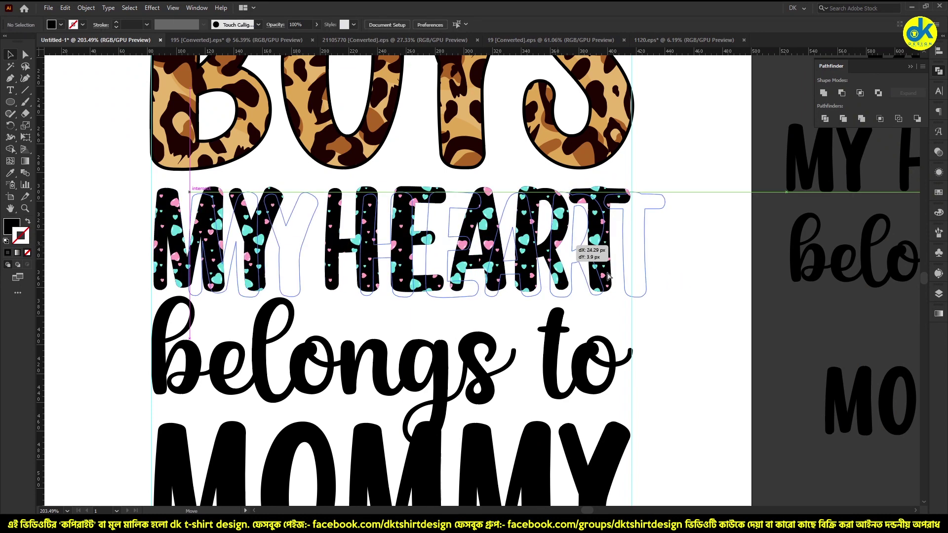
key("ctrl+z")
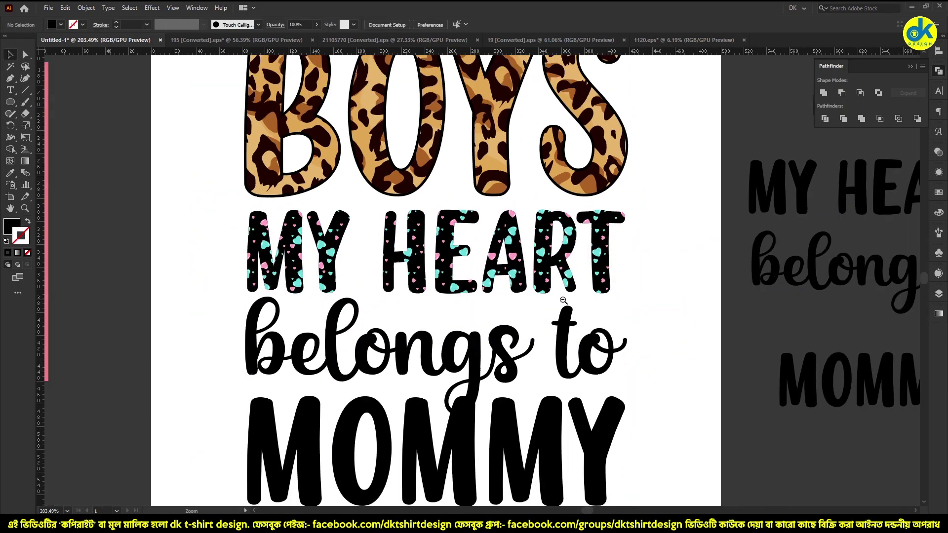
left_click(450, 363, "alt")
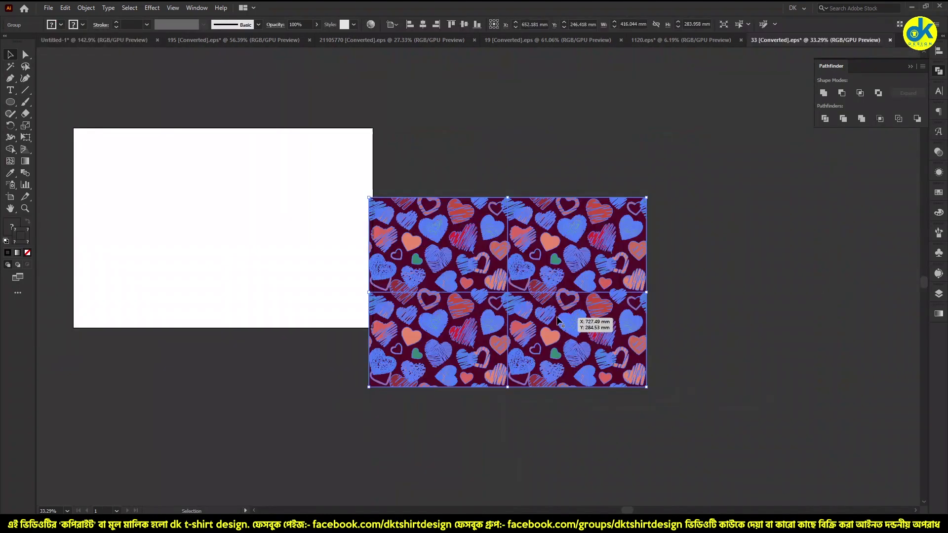
Step: Back in Untitled-1, shrink the blue heart pattern into a small tile near MOMMY
key("a")
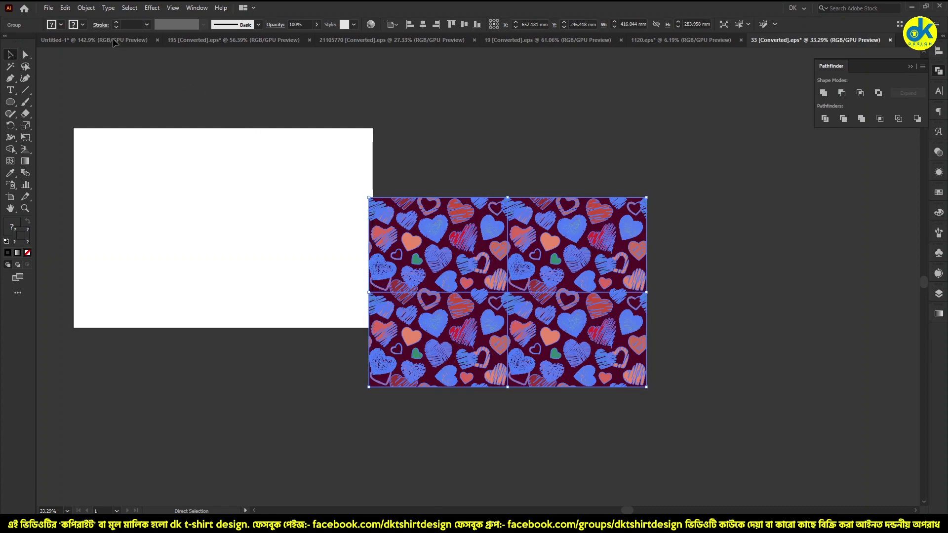
left_click(113, 40)
left_click(517, 401)
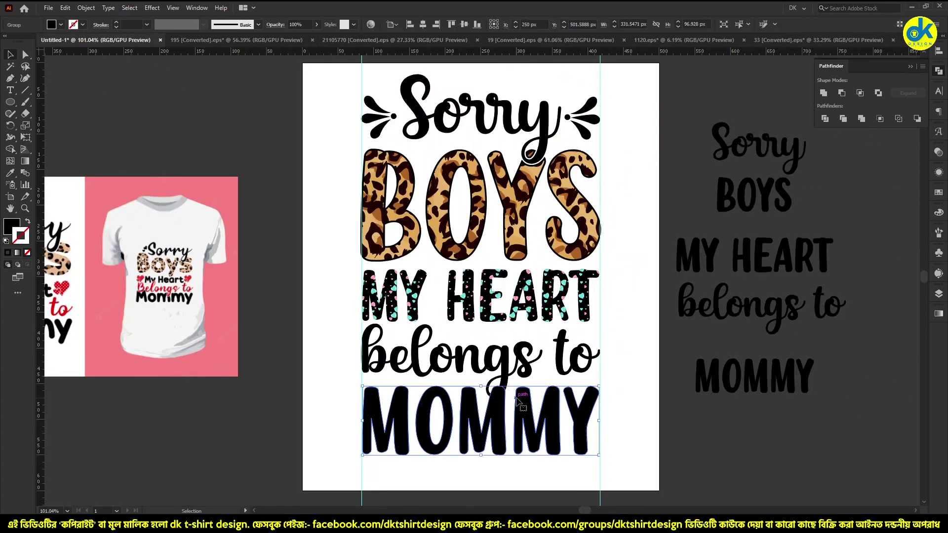
left_click(649, 421)
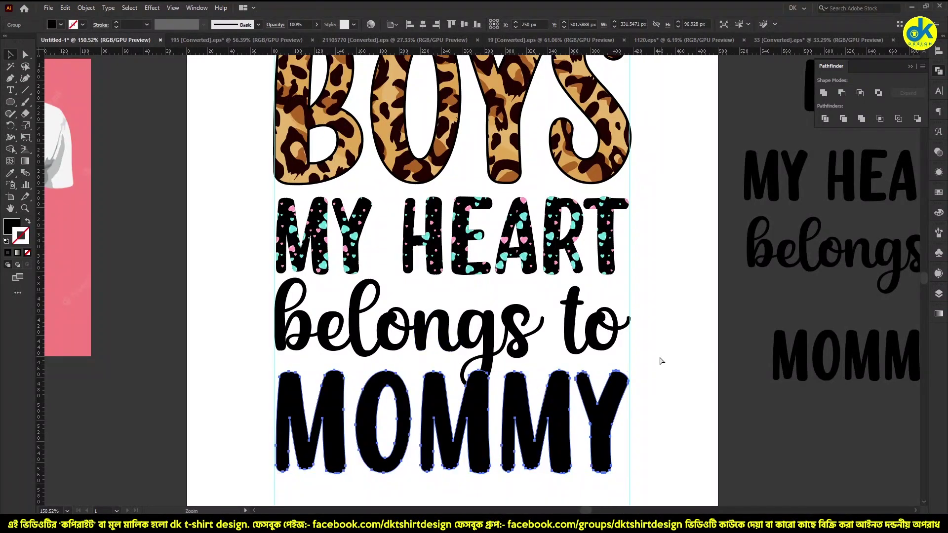
scroll(666, 363, "down", 10)
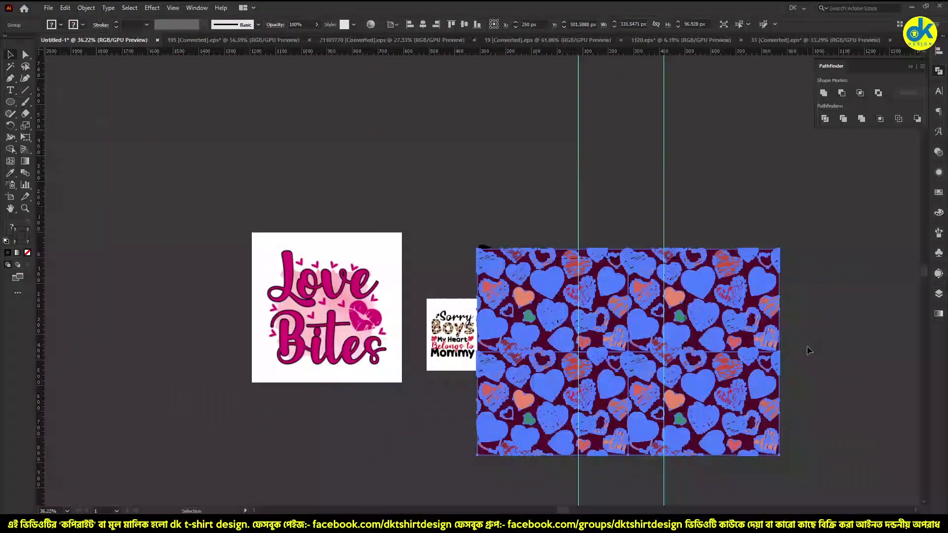
mouse_move(778, 354)
left_mouse_down()
mouse_move(652, 354)
mouse_move(736, 415)
left_mouse_up()
scroll(632, 368, "up", 10)
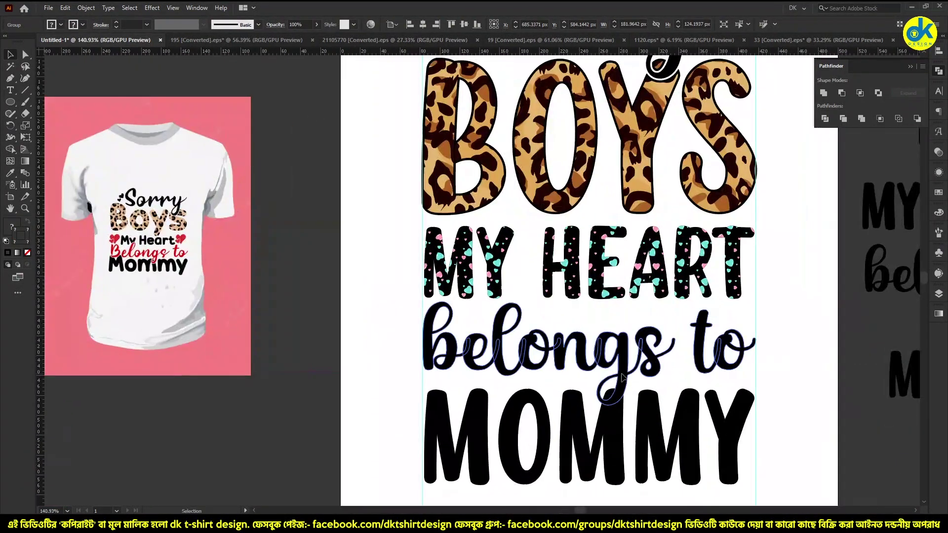
Step: Apply a 3 px outward offset path to the g in belongs and copy it
key("ctrl+alt+o")
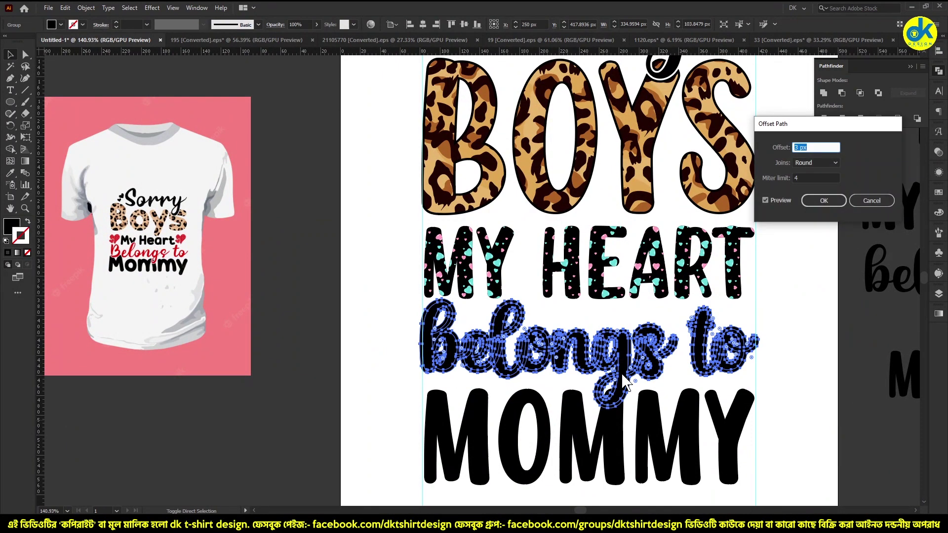
left_click(869, 200)
key("ctrl+shift+a")
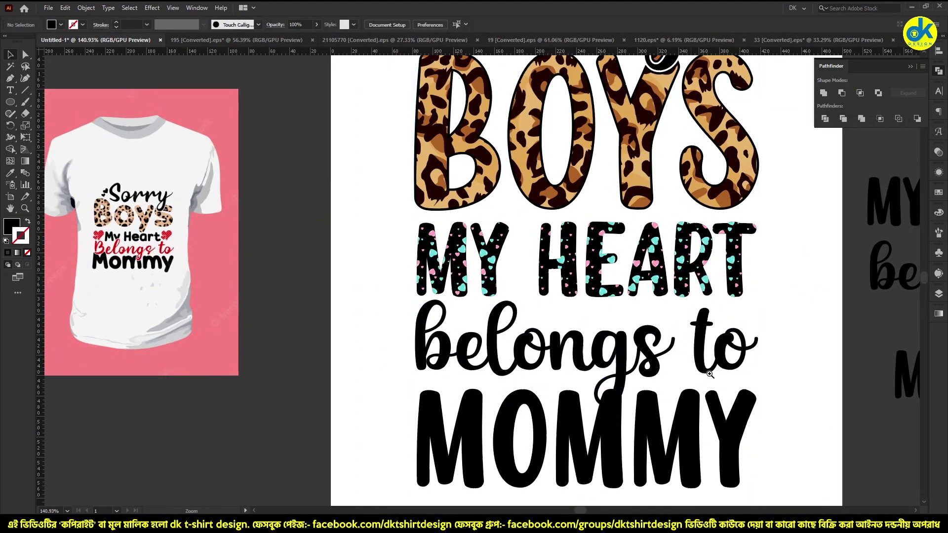
scroll(564, 356, "up", 5)
double_click(547, 348)
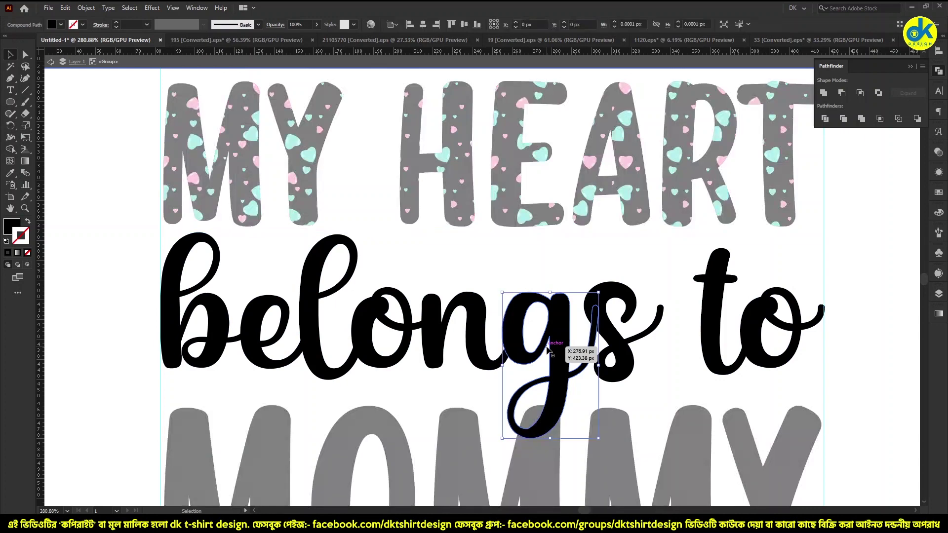
key("ctrl+alt+o")
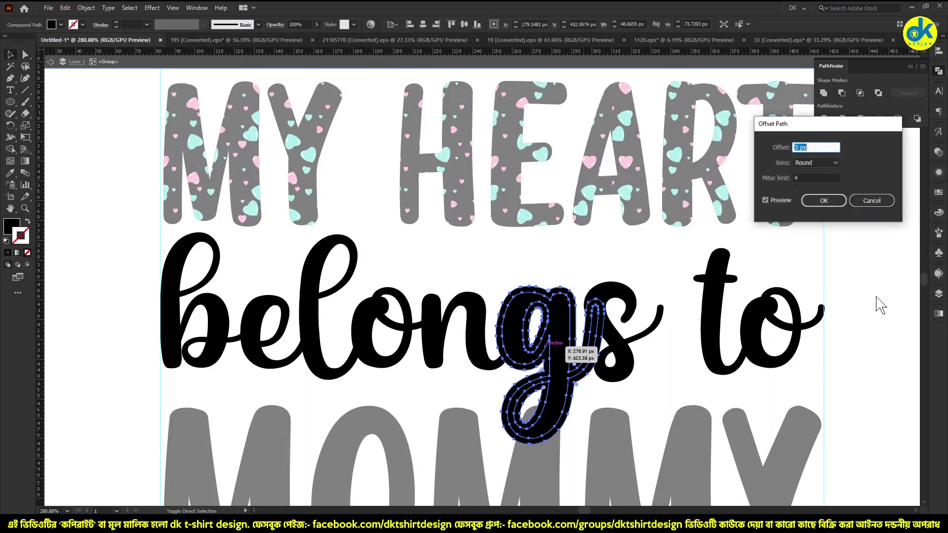
left_click(805, 203)
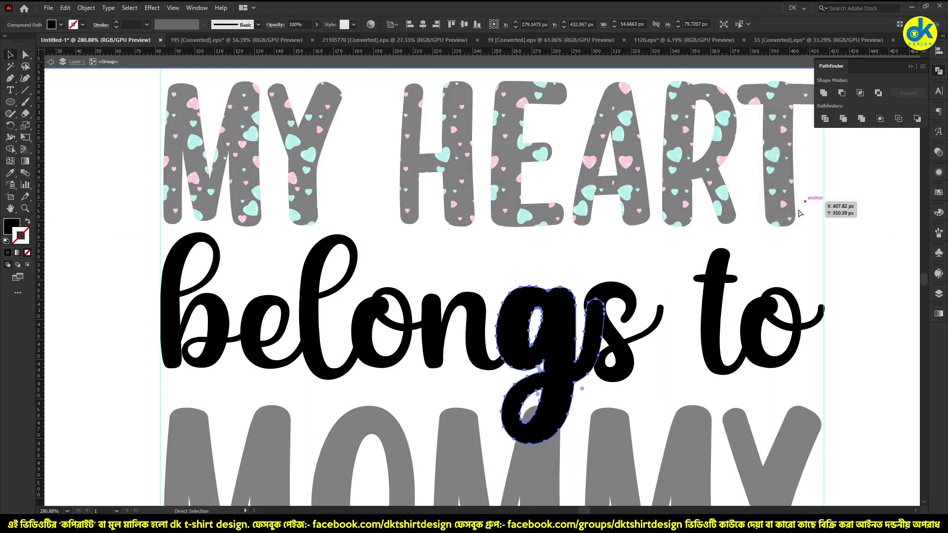
key("ctrl+c")
left_click(818, 286)
key("Escape")
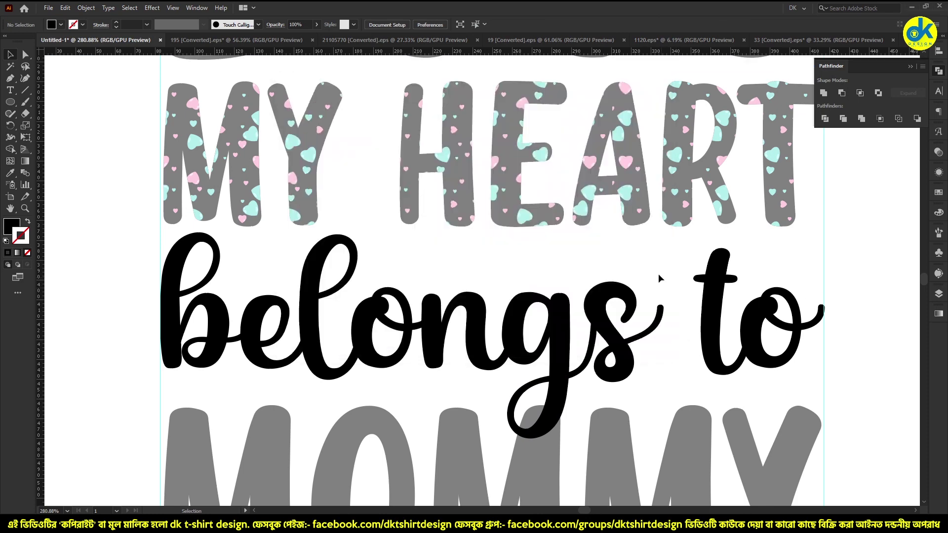
double_click(650, 245)
Step: Subtract the offset g from MOMMY's M with Minus Front, then expand the appearance
left_click_drag(649, 309, 586, 380)
left_click(581, 405)
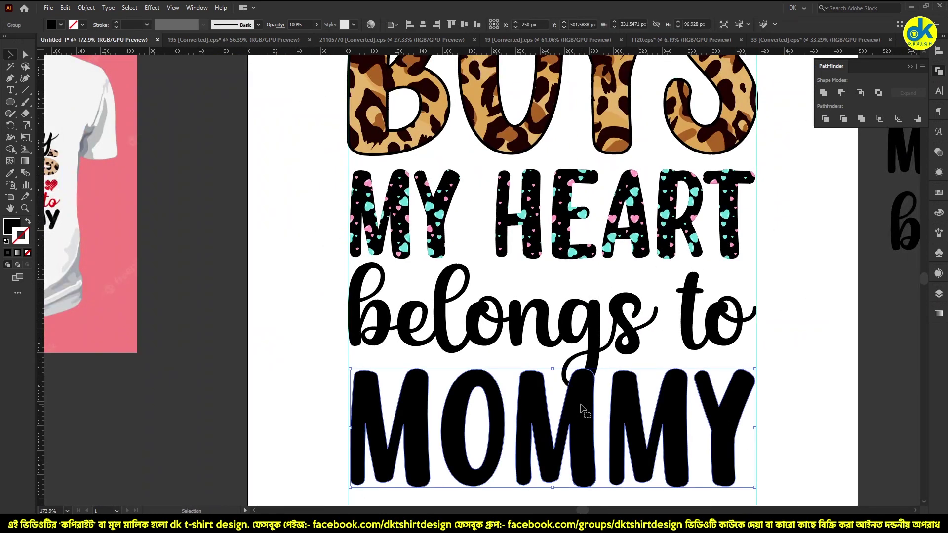
key("ctrl+0")
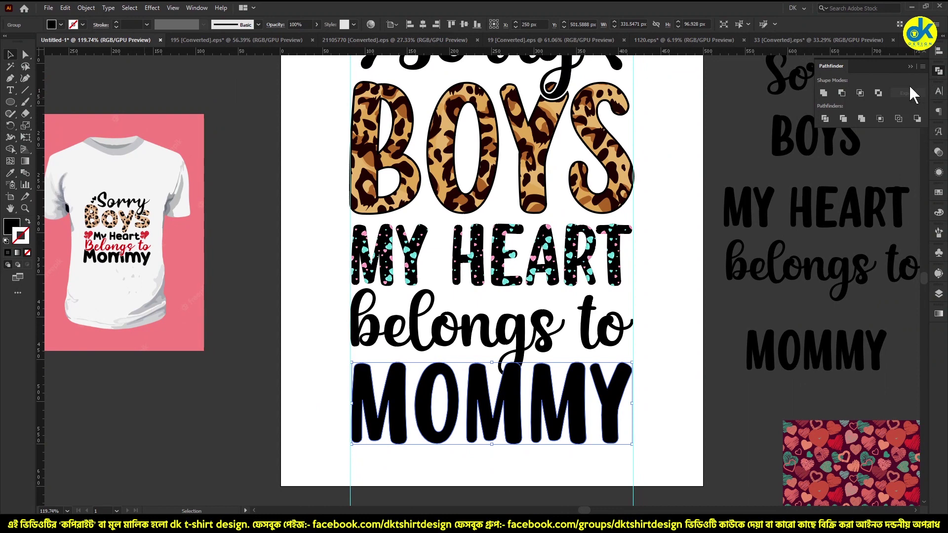
double_click(509, 387)
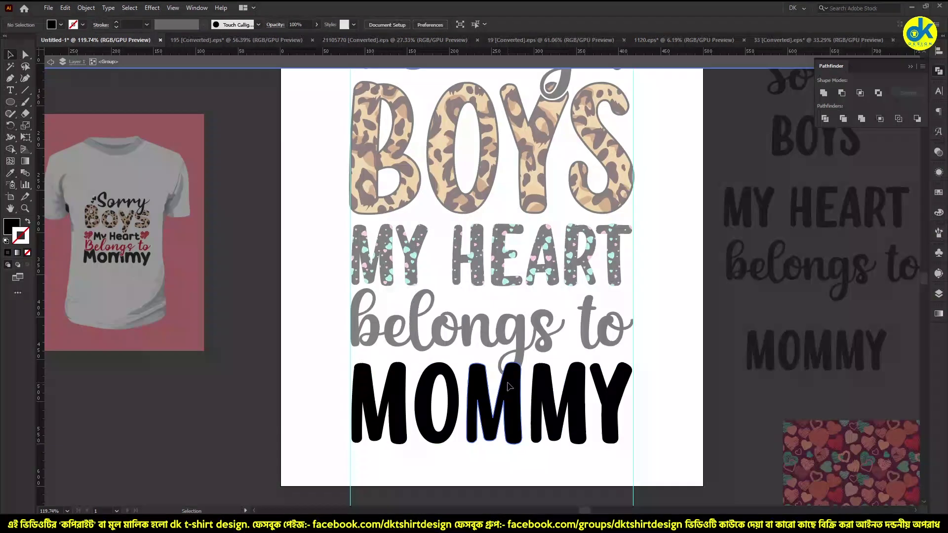
left_click(509, 387)
left_click(509, 400, "shift")
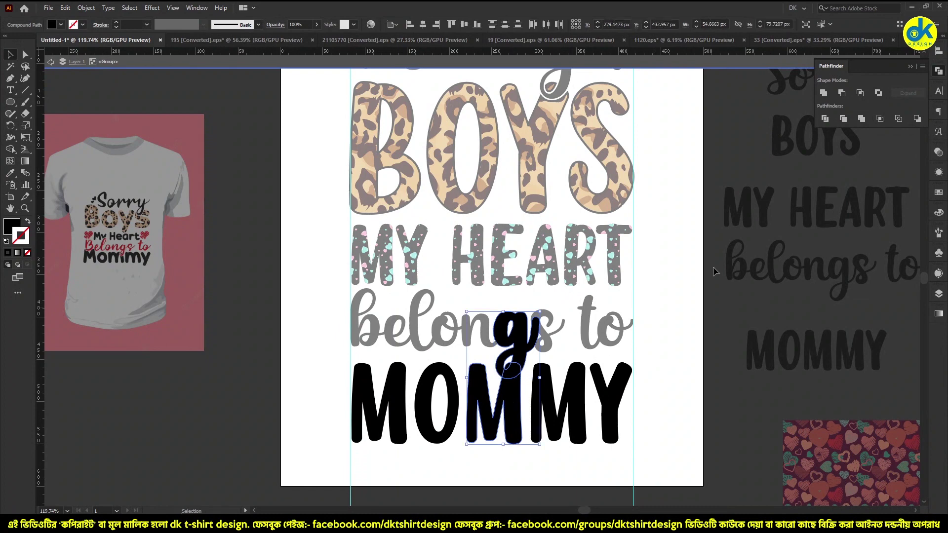
left_click(842, 94, "alt")
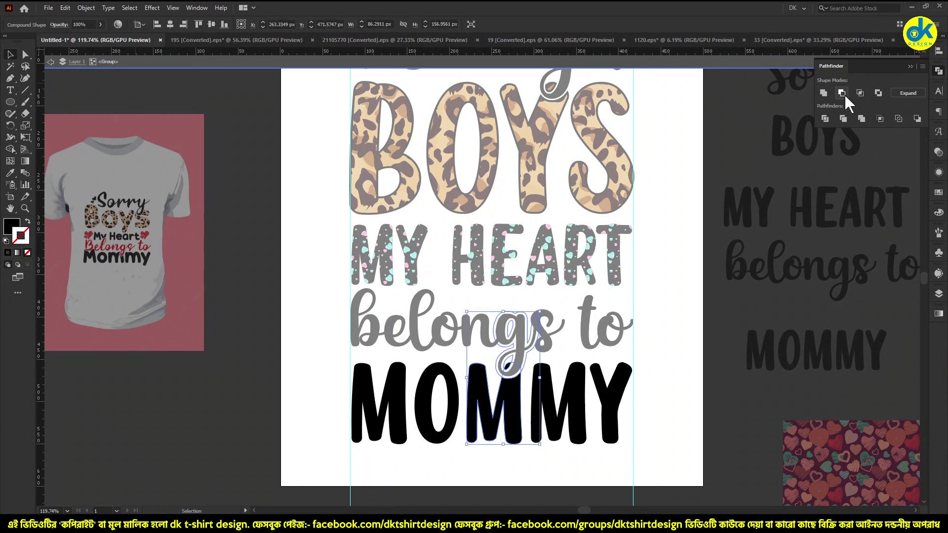
key("Escape")
scroll(498, 341, "up", 2)
left_click(86, 7)
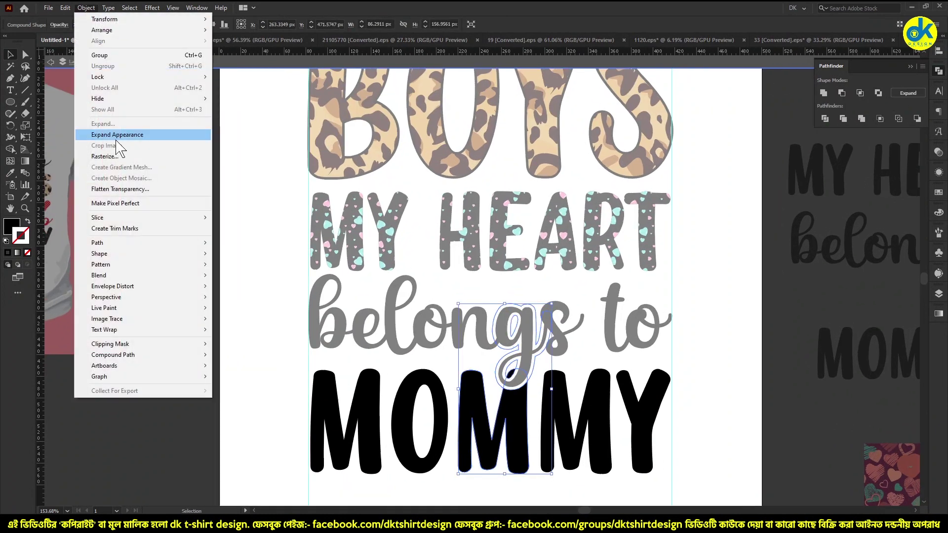
left_click(117, 135)
double_click(192, 185)
Step: Move the heart-pattern block over MOMMY and align a duplicate beside it
key("ctrl+0")
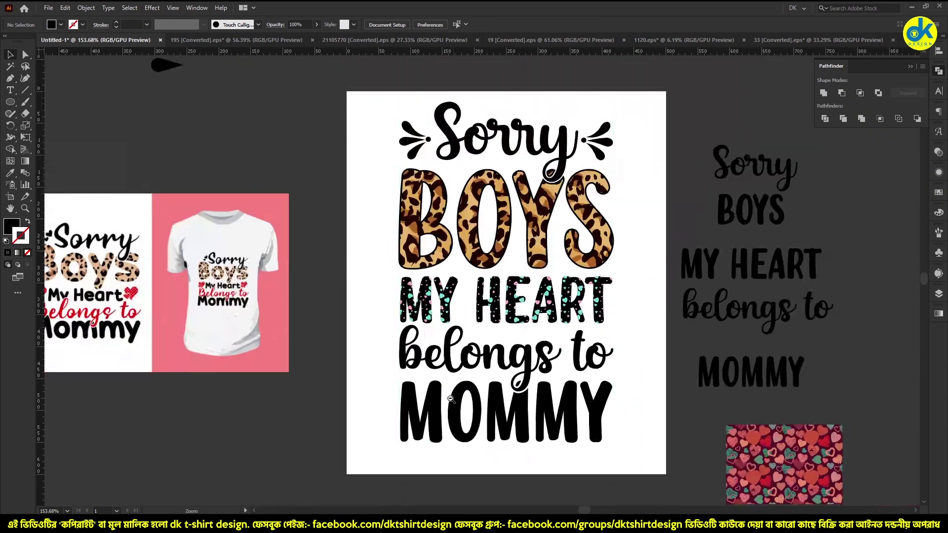
left_click_drag(538, 398, 546, 398)
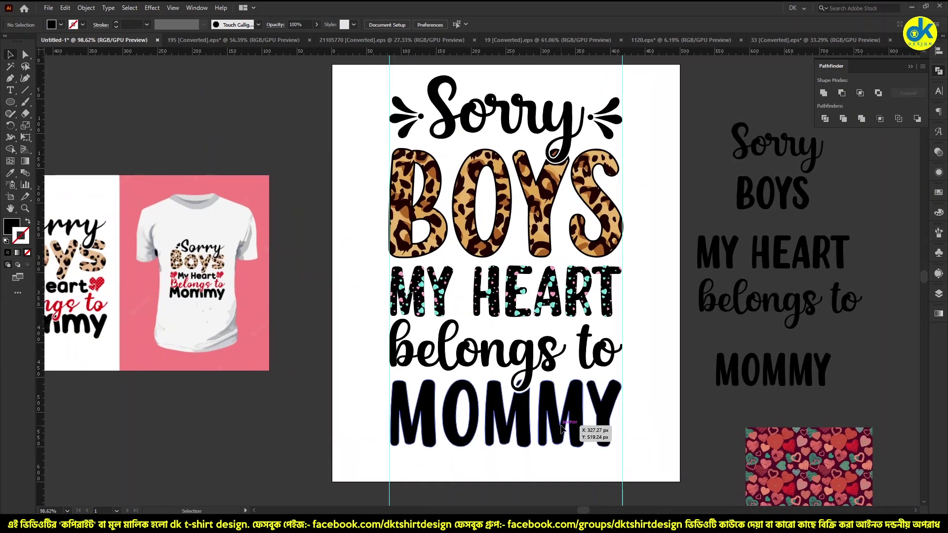
left_click_drag(830, 443, 471, 400)
mouse_move(472, 434)
left_mouse_down()
mouse_move(494, 435)
mouse_move(474, 443)
left_mouse_up()
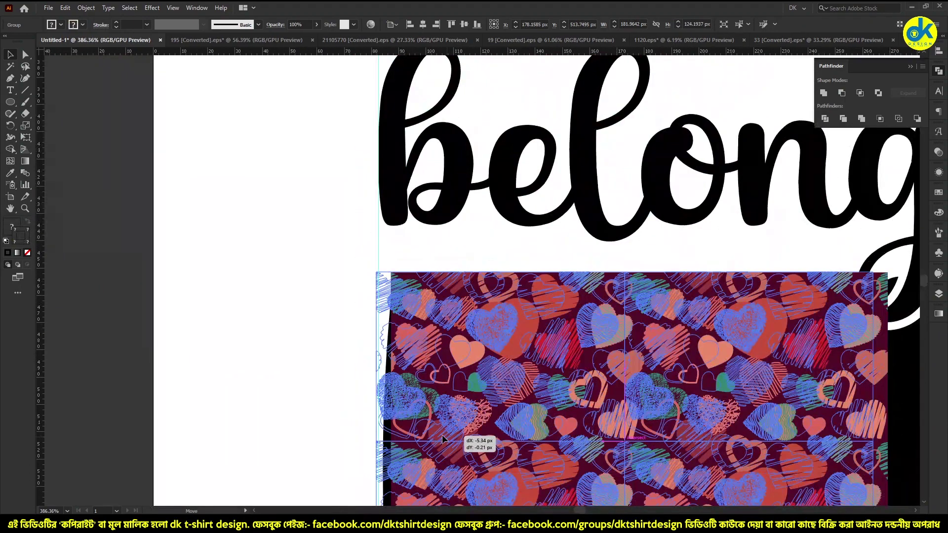
key("ctrl+minus")
left_click_drag(522, 407, 777, 411)
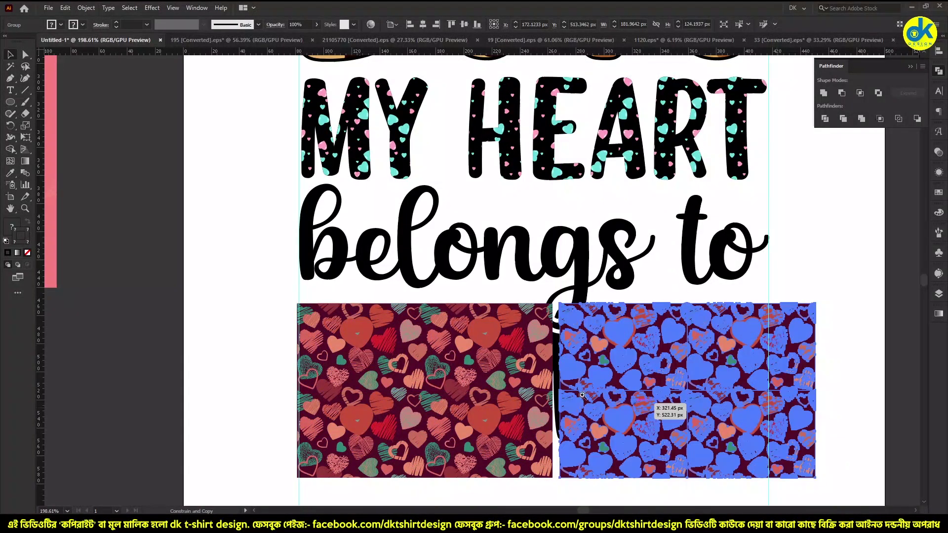
scroll(550, 376, "up", 5)
left_click_drag(777, 411, 597, 361)
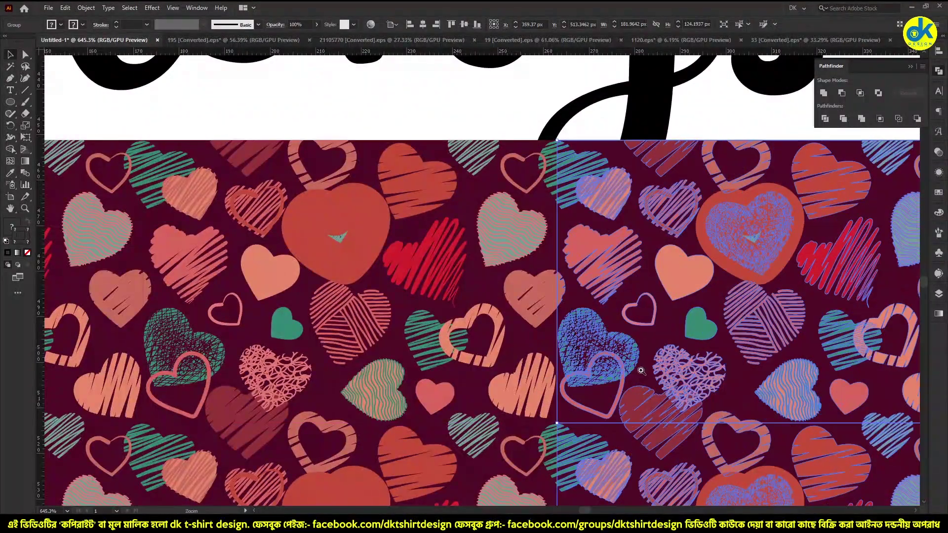
Step: Undo the duplicated and moved heart-pattern copies
scroll(604, 377, "down", 5)
scroll(604, 377, "down", 5)
left_click(375, 365, "shift")
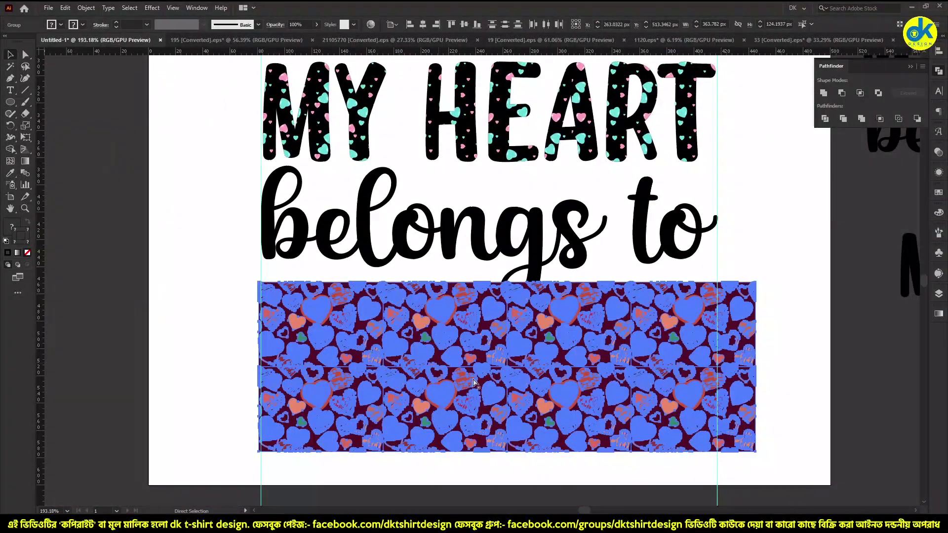
key("ctrl+z")
key("ctrl+z")
key("ctrl+z")
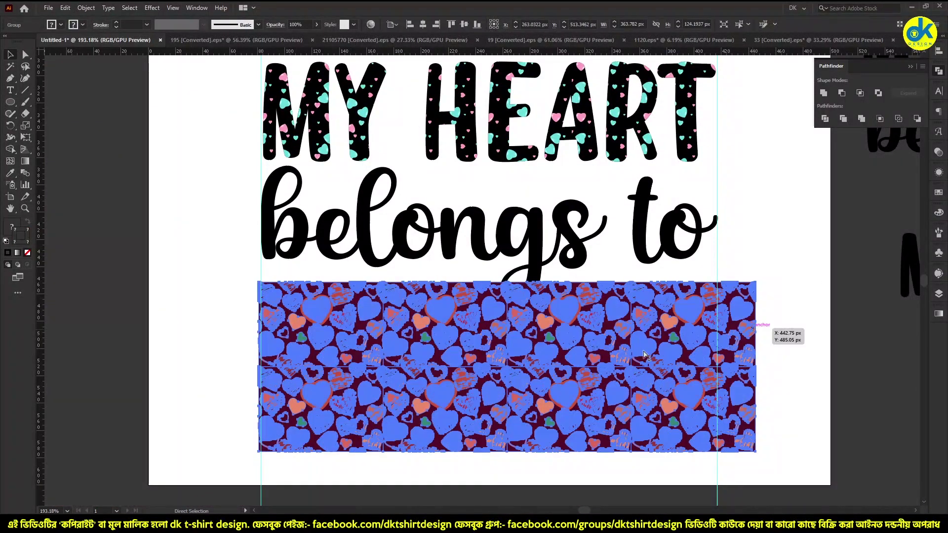
key("ctrl+z")
Step: Select the MOMMY letters and paste the heart pattern in back of them
key("v")
left_click(581, 355)
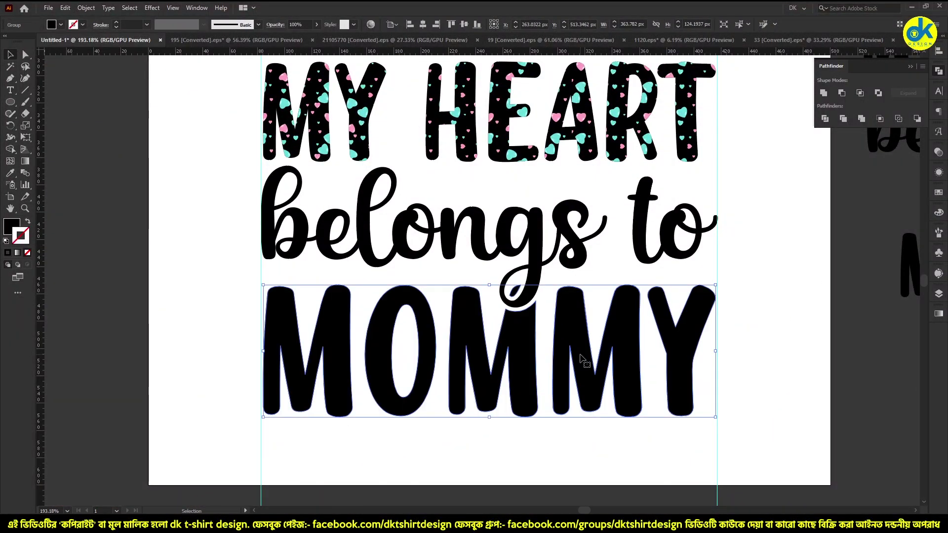
left_click(637, 346)
key("a")
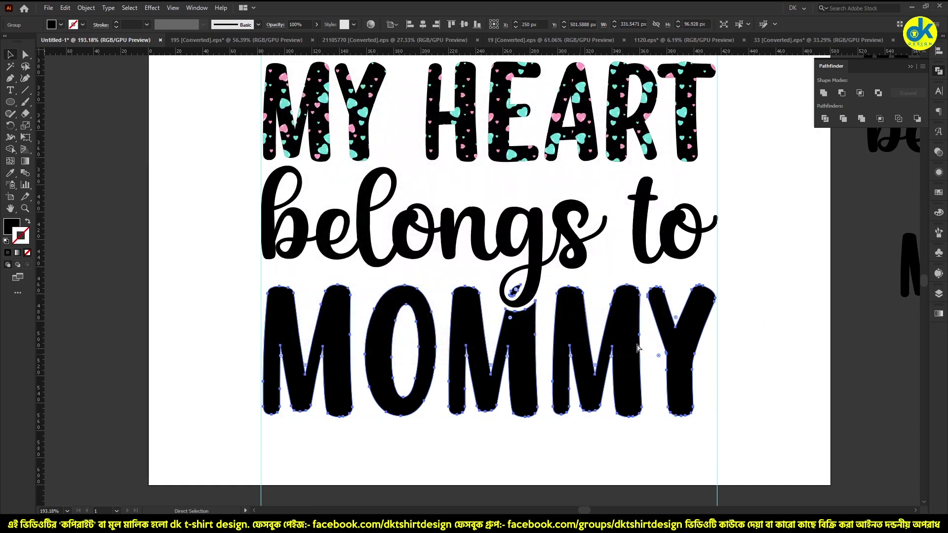
key("ctrl+shift+z")
key("ctrl+shift+z")
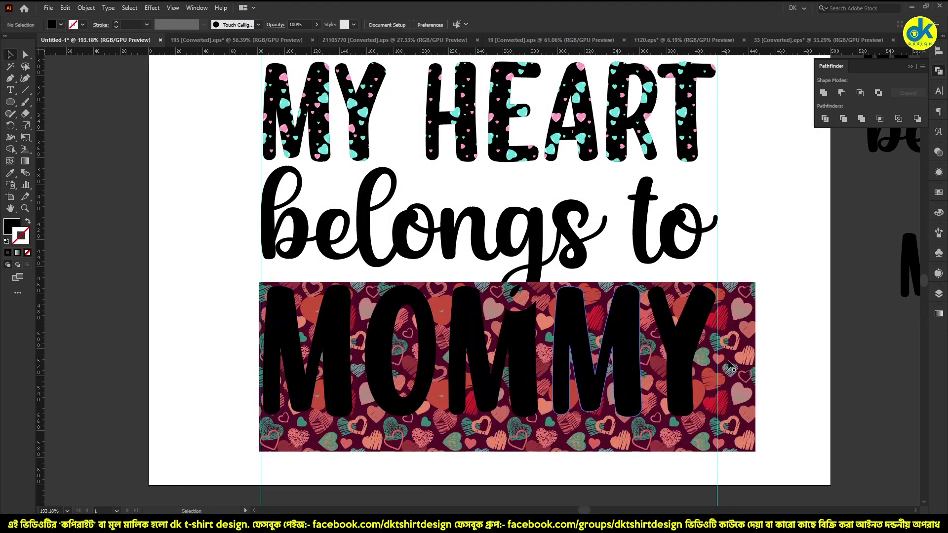
Step: Select the MOMMY letters together with the heart pattern, closing the context menu unused
scroll(695, 345, "up", 1)
left_click_drag(692, 346, 644, 346)
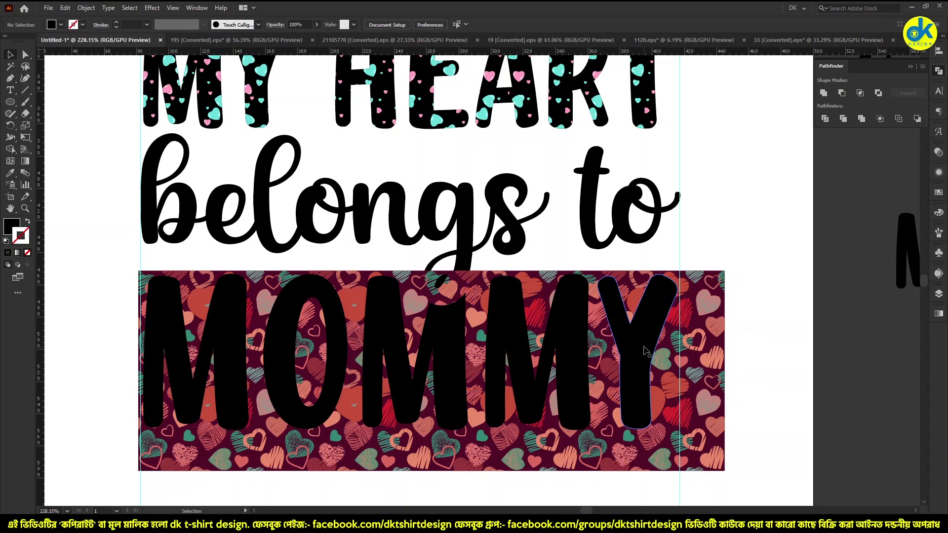
left_click(644, 350)
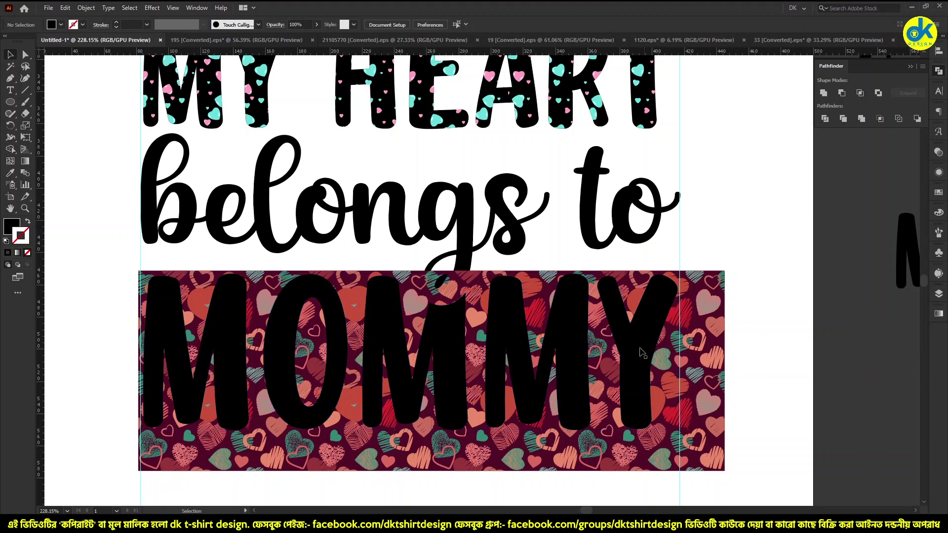
key("a")
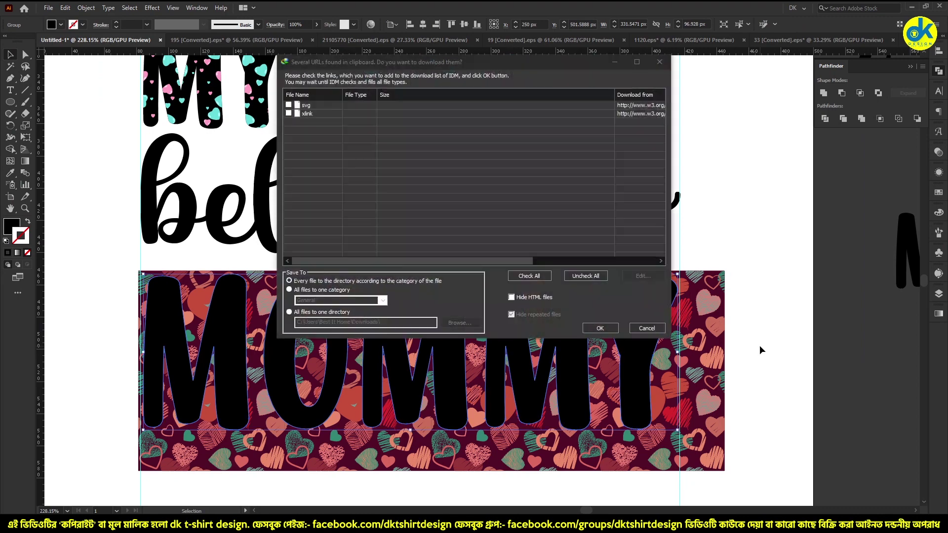
key("v")
key("ctrl+shift+a")
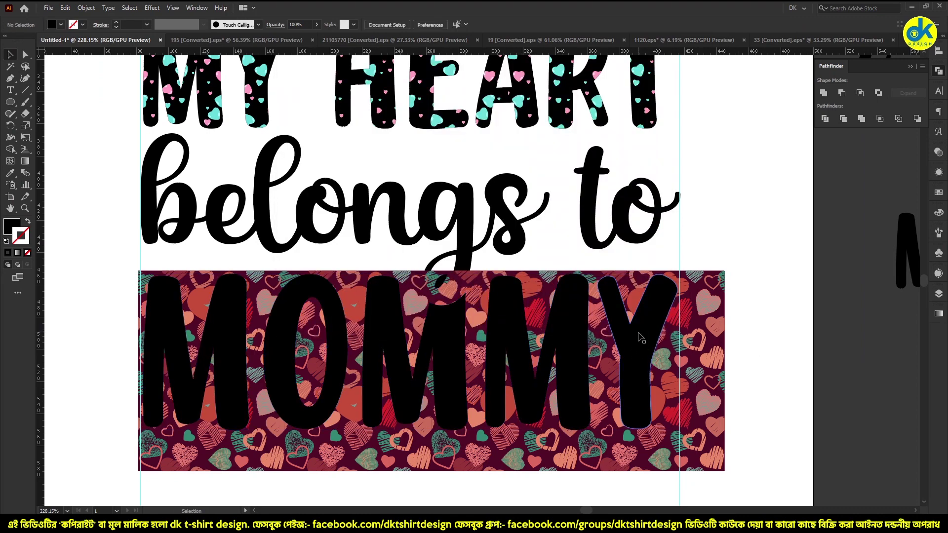
left_click(640, 337)
left_click(708, 380, "shift")
right_click(707, 380)
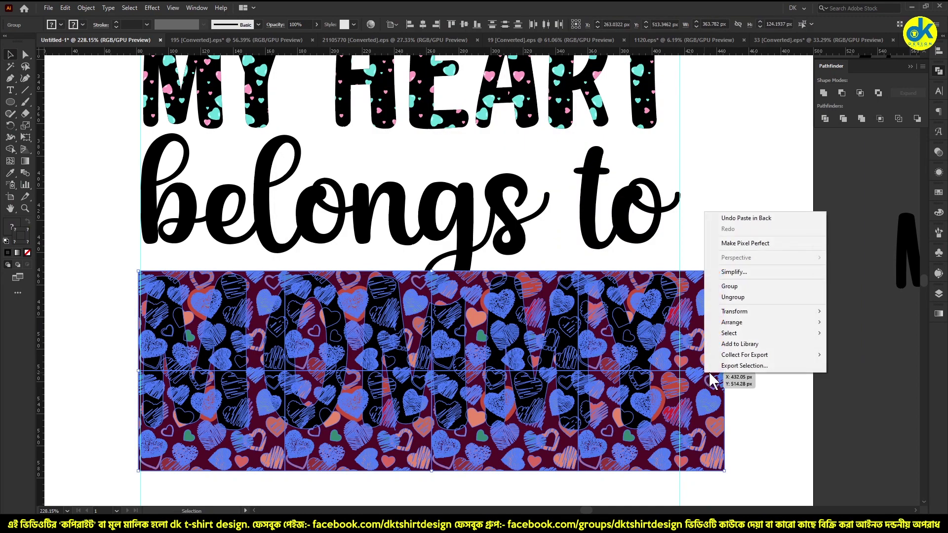
left_click(732, 298)
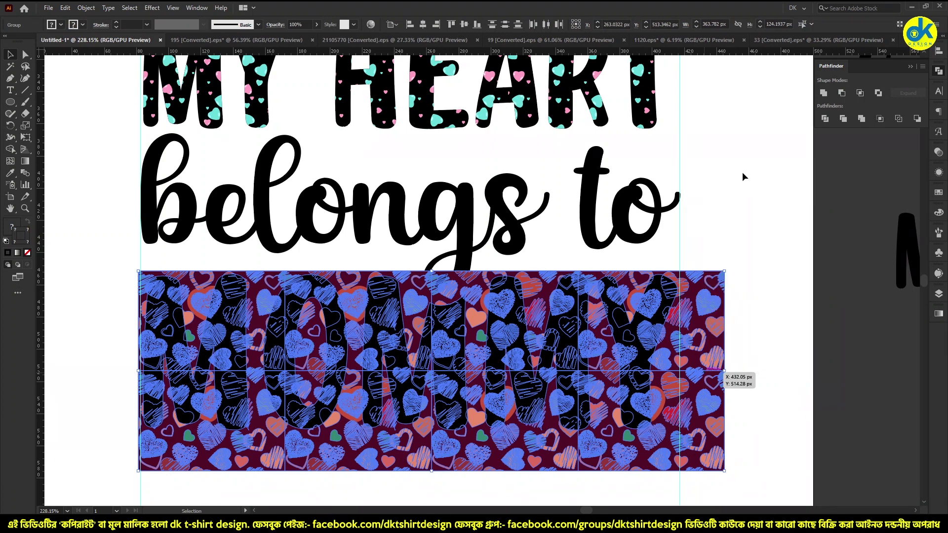
Step: Make MOMMY a compound path (Ctrl+8) and clip the heart pattern to it
left_click(642, 354)
key("a")
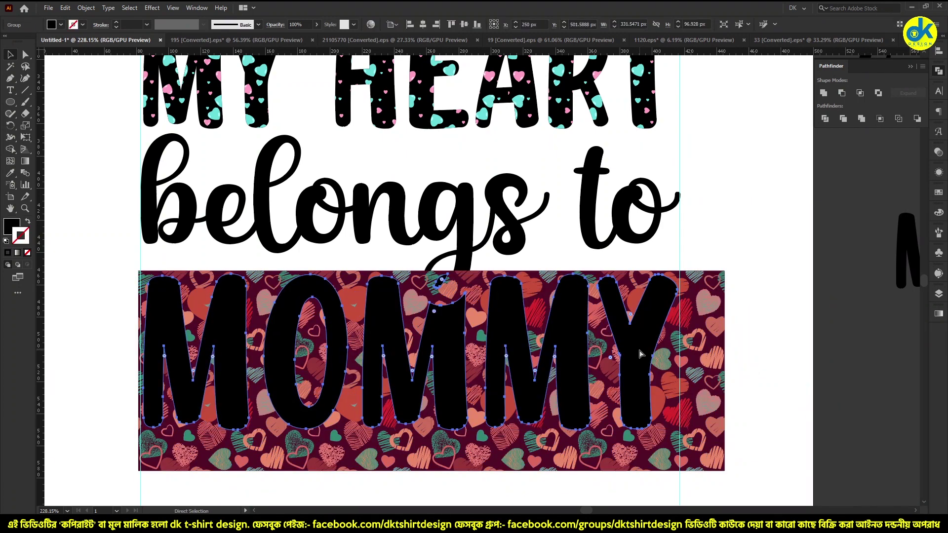
key("ctrl+8")
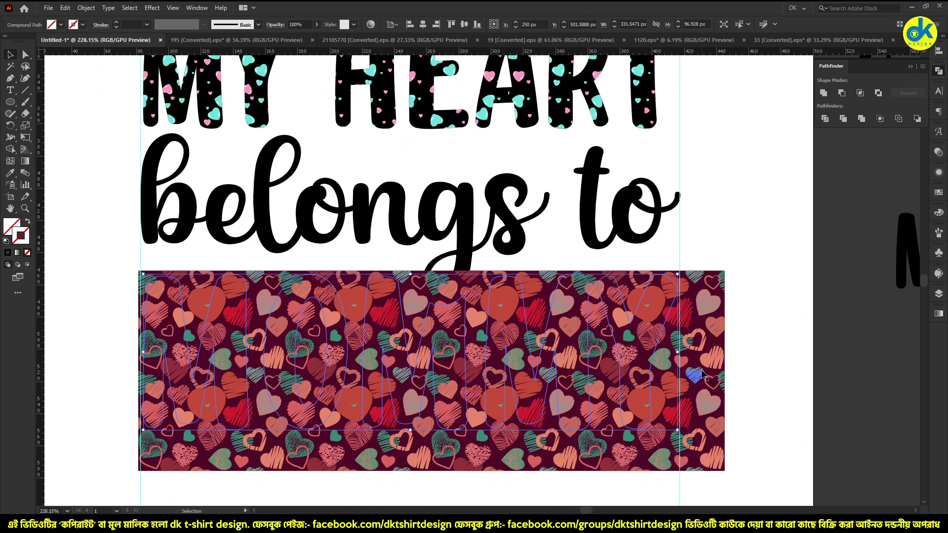
left_click_drag(724, 362, 560, 294)
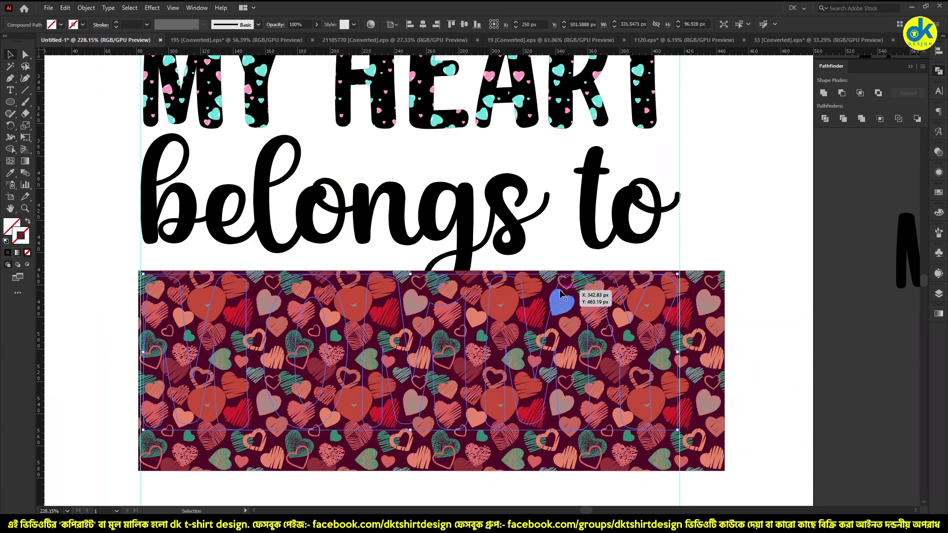
left_click(601, 475)
right_click(523, 377)
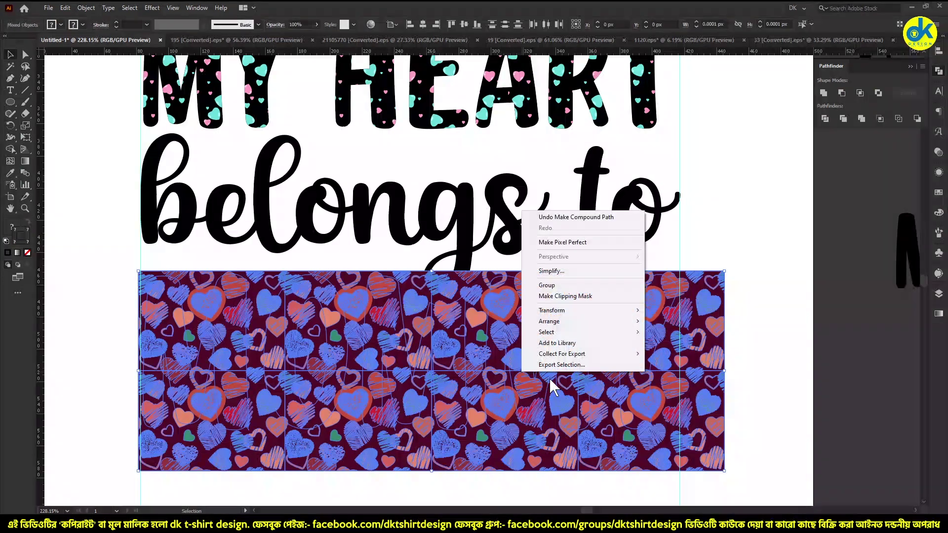
left_click(587, 295)
mouse_move(617, 347)
left_mouse_down()
mouse_move(514, 341)
mouse_move(551, 365)
mouse_move(592, 366)
left_mouse_up()
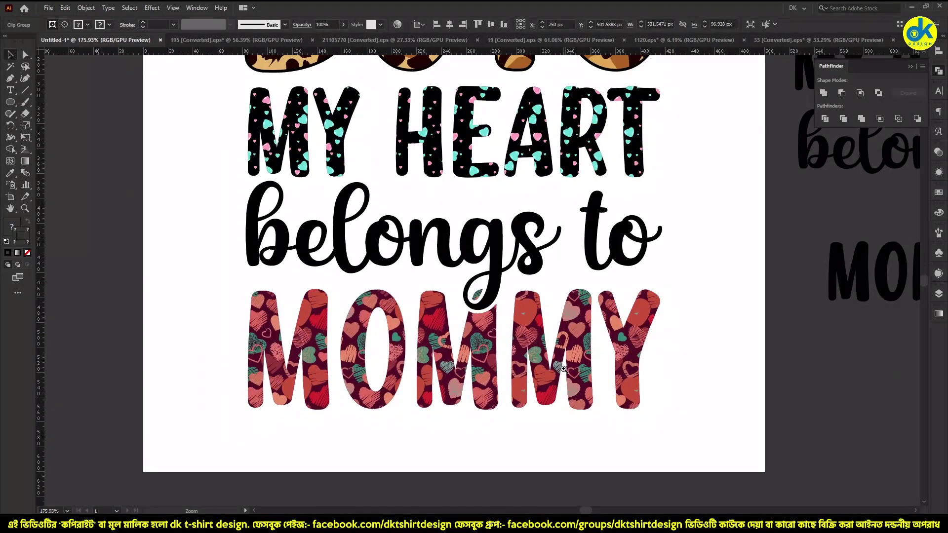
left_click_drag(456, 128, 469, 156)
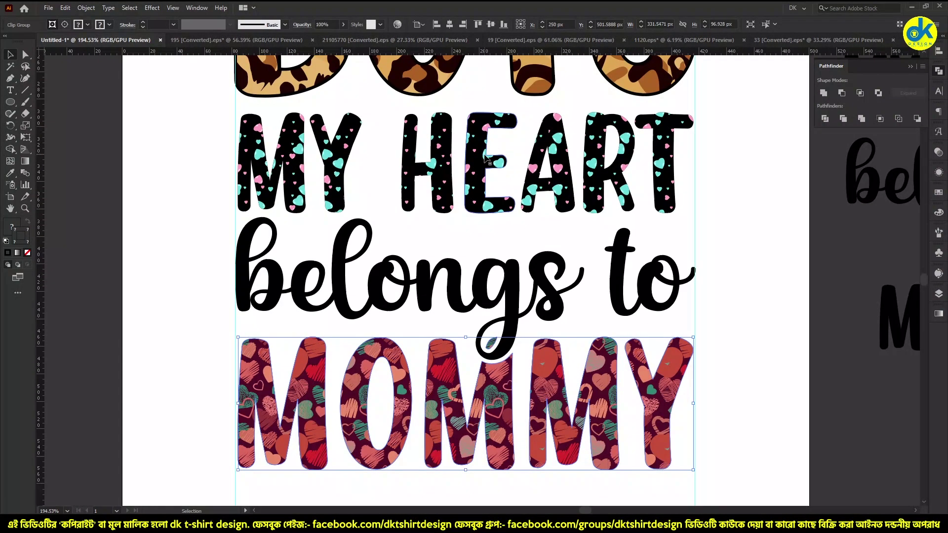
left_click_drag(538, 184, 621, 236)
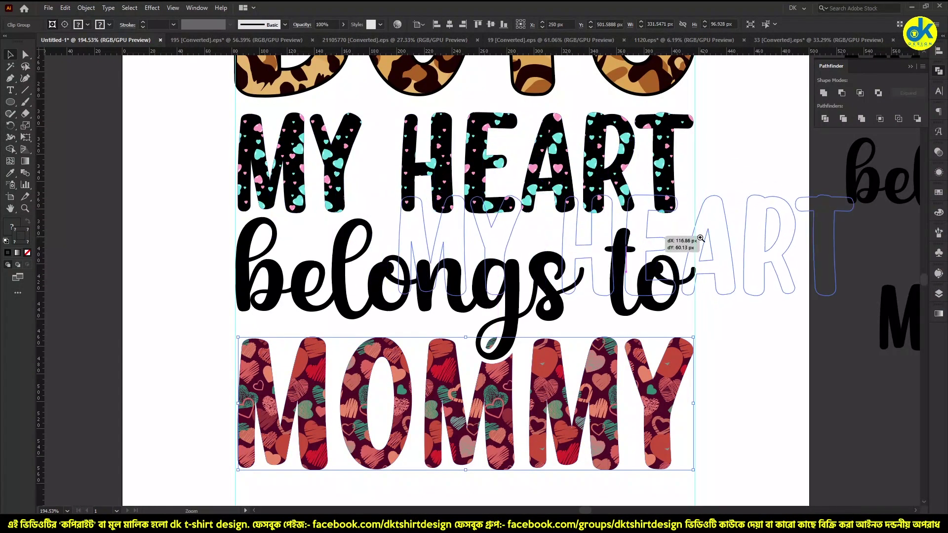
mouse_move(677, 243)
left_mouse_down()
mouse_move(634, 413)
mouse_move(582, 415)
left_mouse_up()
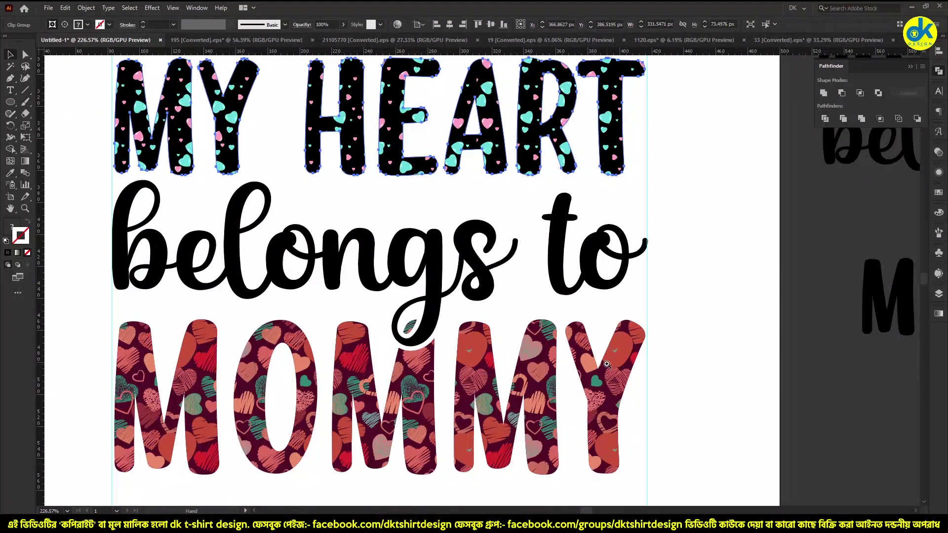
left_click(721, 443)
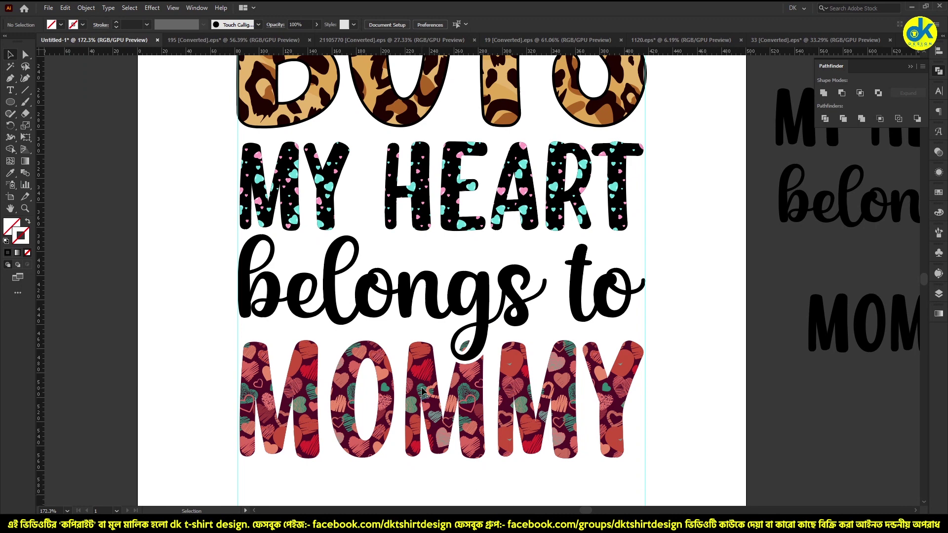
Step: Thicken the MOMMY lettering outline to a 2 pt stroke and deselect it
key("a")
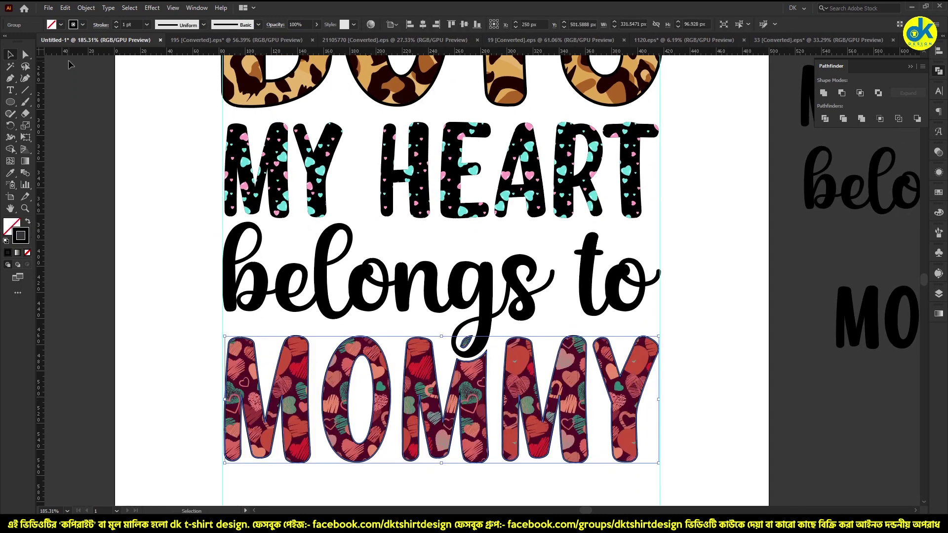
left_click(116, 21)
left_click(131, 148)
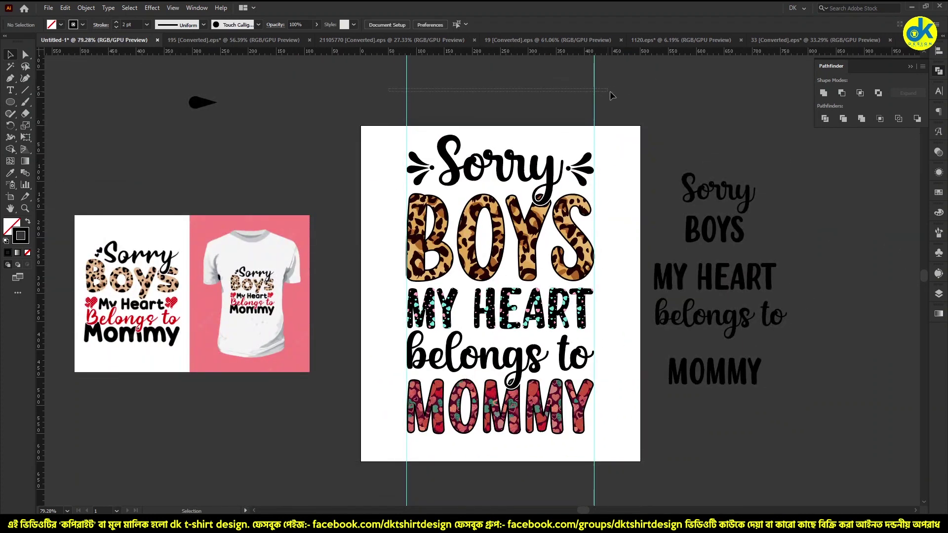
Step: Select the guides and then the Sorry lettering on the artboard
left_click_drag(612, 94, 594, 59)
left_click(663, 95)
scroll(442, 204, "up", 1, "alt")
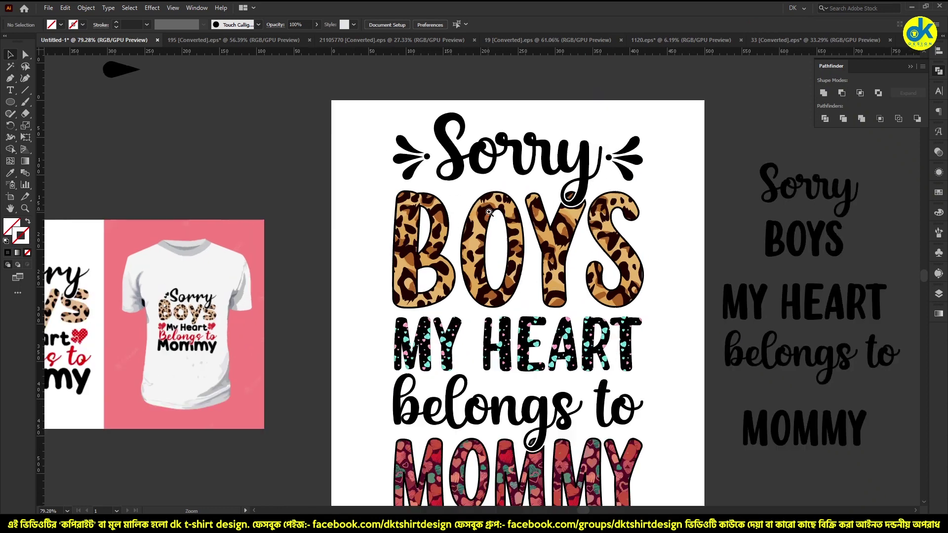
left_click(459, 165)
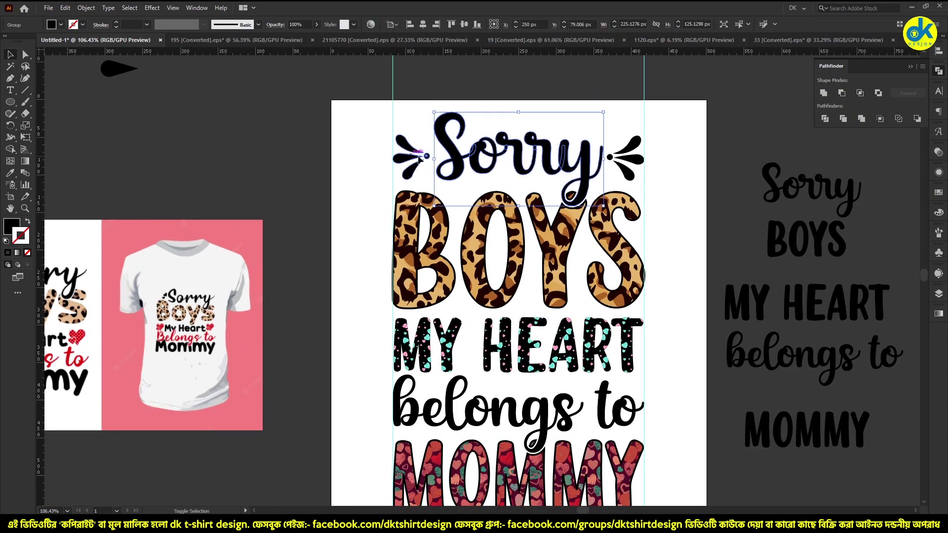
Step: Group the Sorry lettering with its left and right ornaments
left_click(415, 159, "shift")
left_click(625, 159, "shift")
right_click(630, 162)
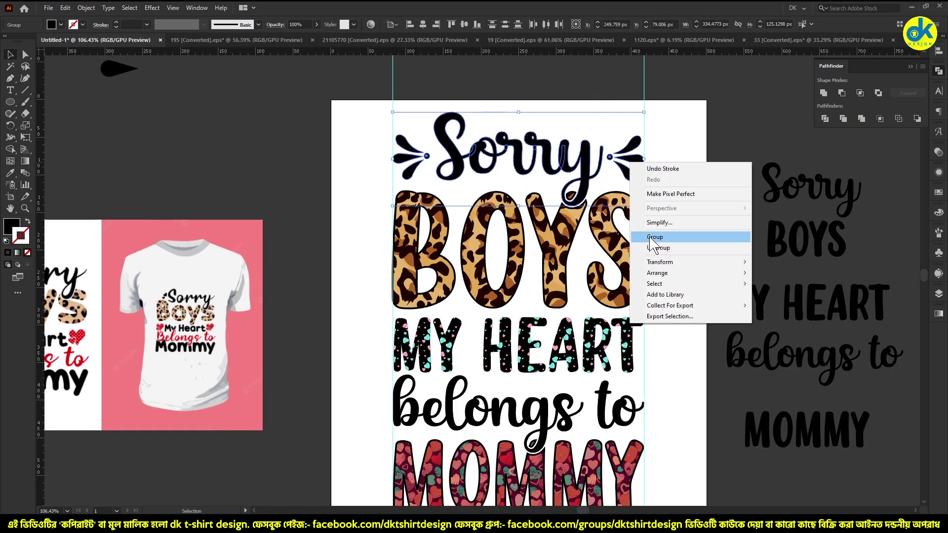
left_click(655, 237)
Step: Try eyedropper colours from the design on Sorry and undo the unwanted red outline
key("i")
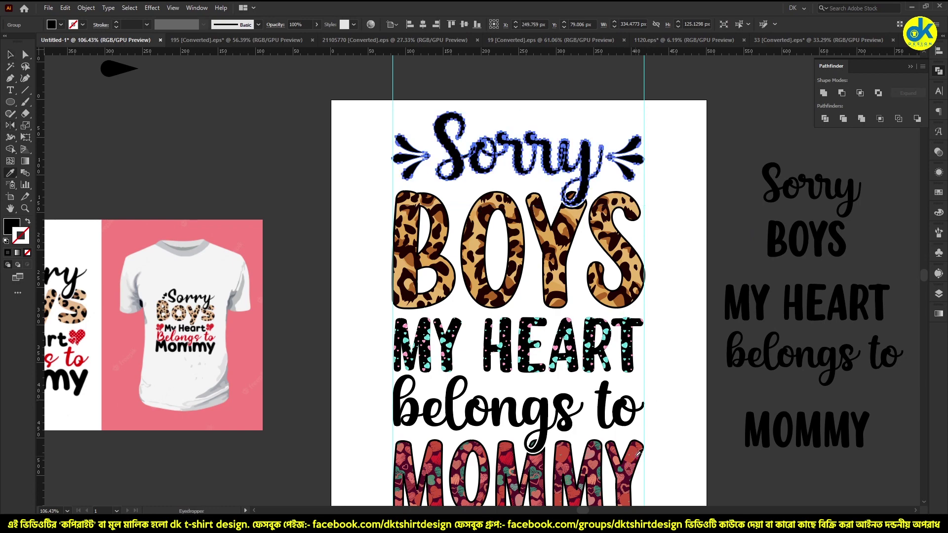
left_click(635, 450)
scroll(635, 450, "up", 2)
scroll(635, 449, "up", 5)
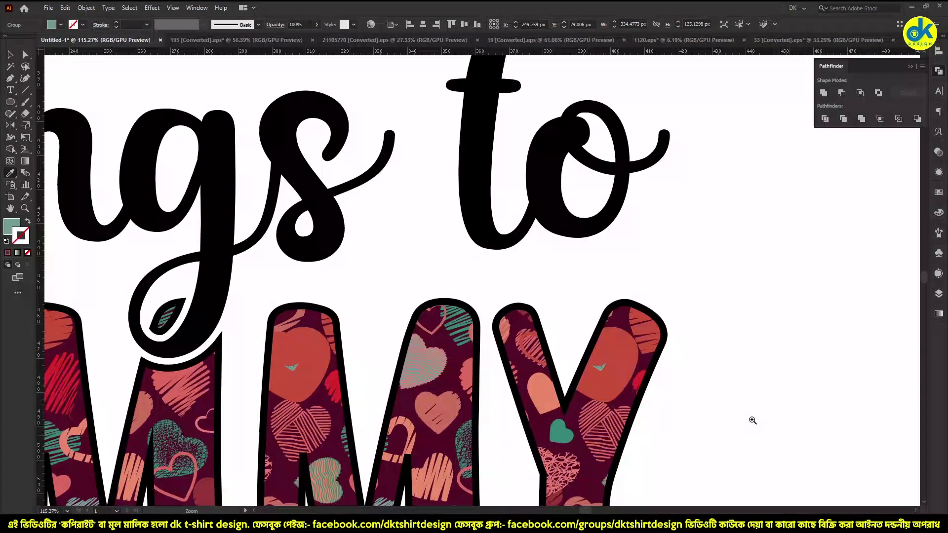
left_click(630, 370)
scroll(489, 341, "down", 9)
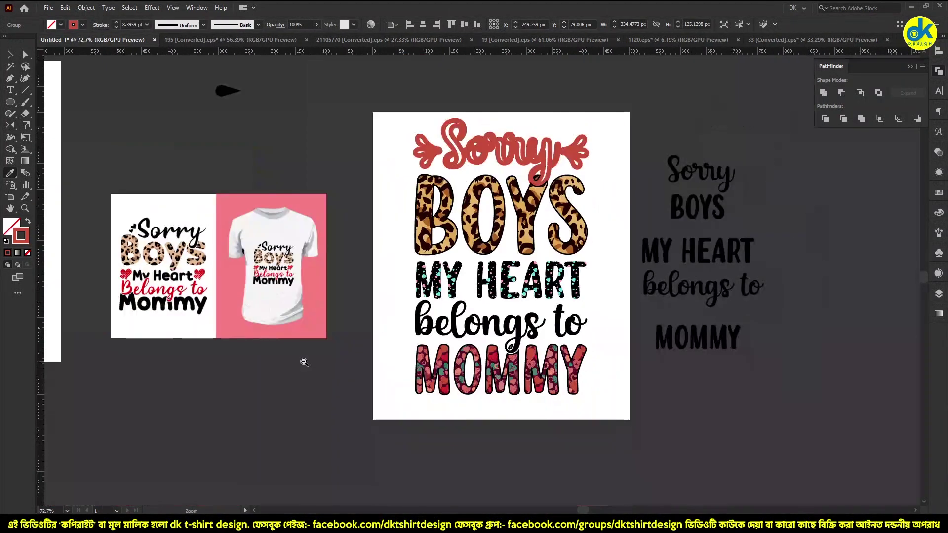
key("ctrl+z")
Step: Sample the shirt mockup's red onto the Sorry group and return to the artboard
scroll(408, 368, "up", 1)
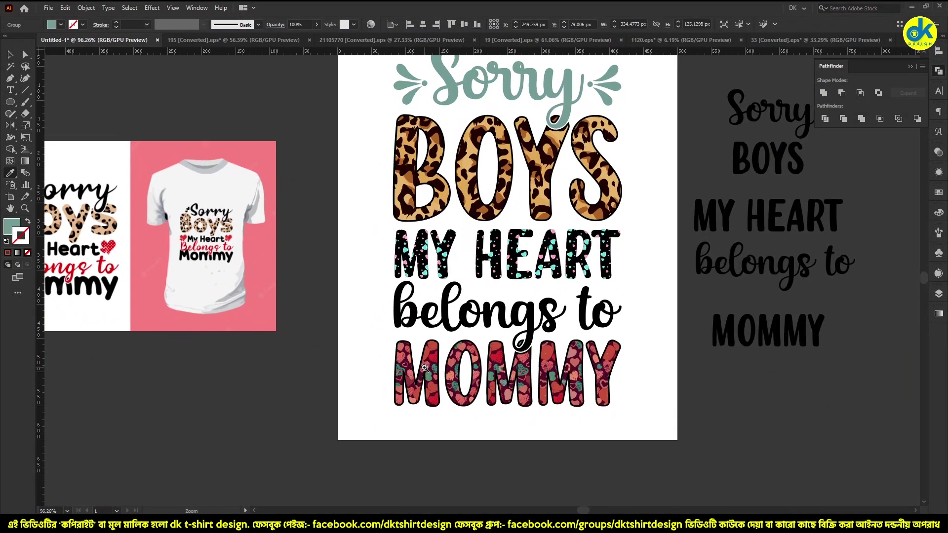
scroll(185, 241, "up", 5)
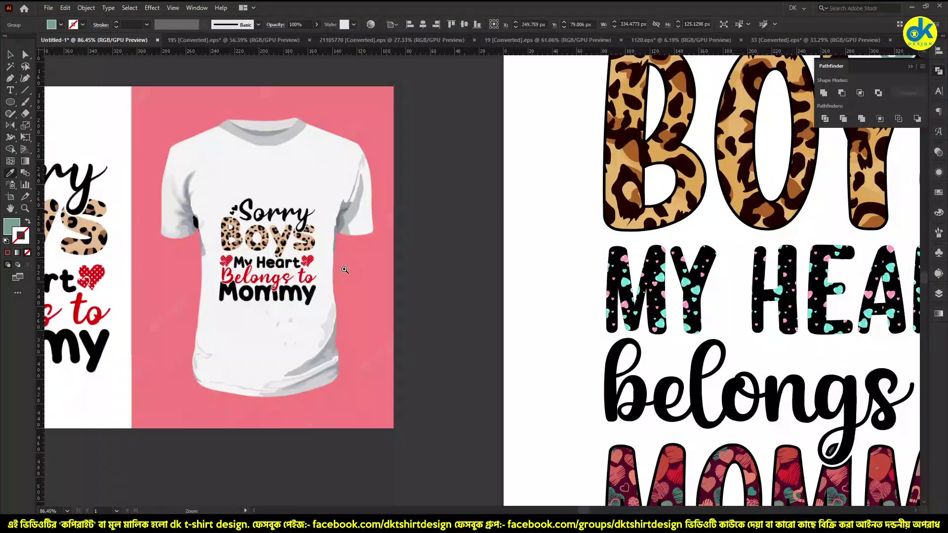
scroll(185, 241, "up", 5)
scroll(409, 364, "up", 2)
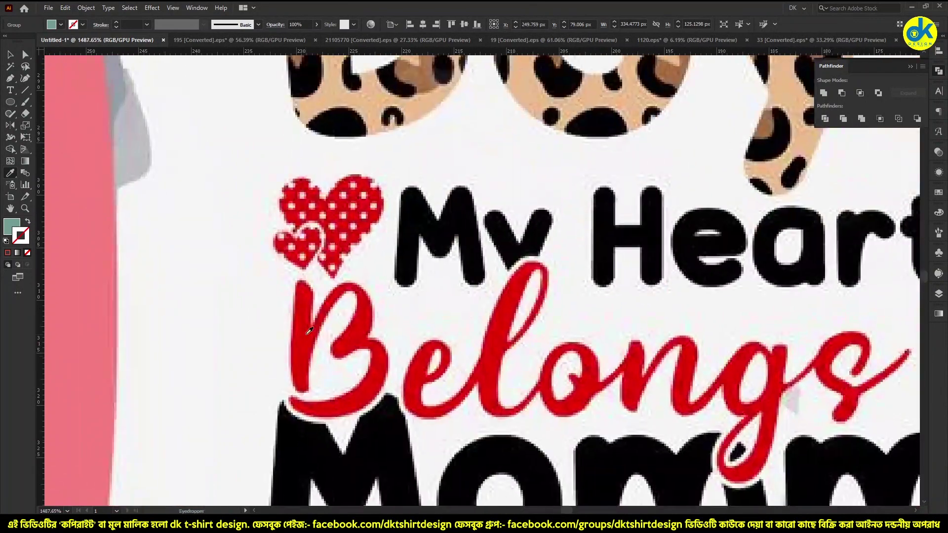
left_click(363, 347)
scroll(363, 347, "down", 6)
left_click_drag(363, 347, 82, 295)
scroll(362, 295, "down", 1)
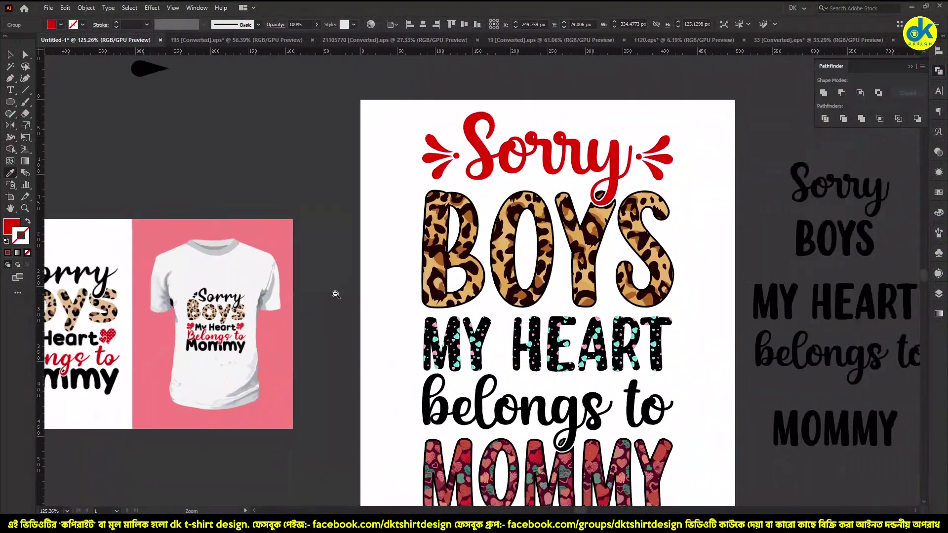
Step: Copy Sorry's red onto the 'belongs to' lettering with the eyedropper
key("v")
key("ctrl+shift+a")
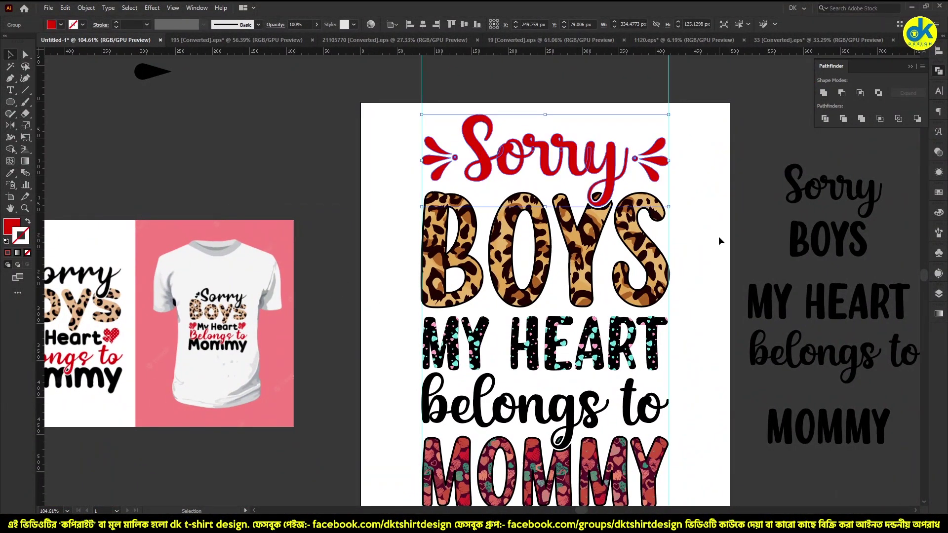
scroll(529, 369, "down", 2)
scroll(529, 369, "up", 1)
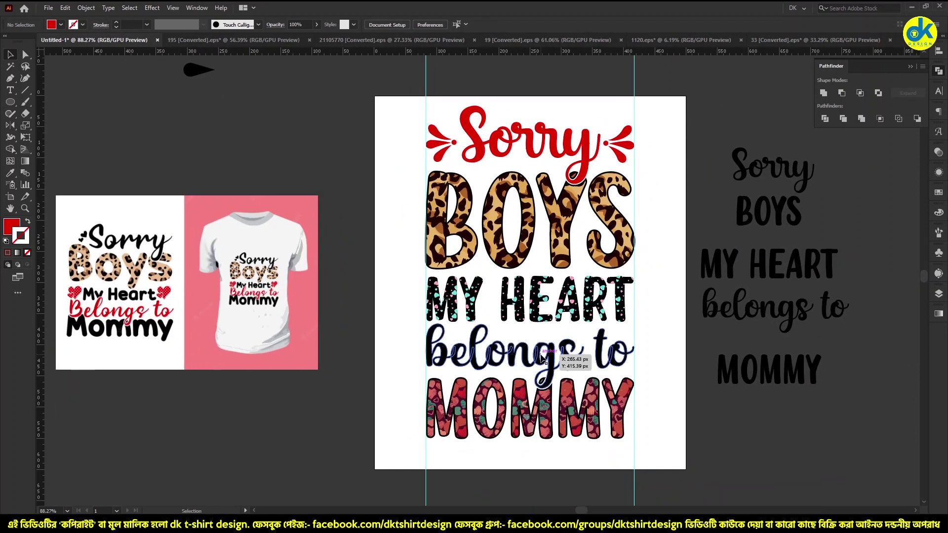
left_click(529, 369)
key("i")
left_click(474, 142)
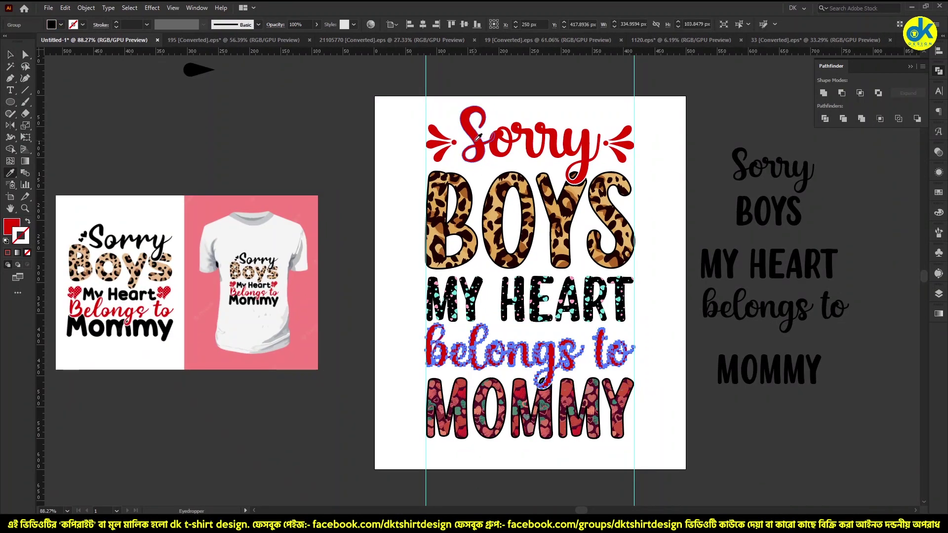
key("v")
key("ctrl+shift+a")
Step: Select 'belongs to' and Sorry together, then deselect them
scroll(637, 347, "up", 1)
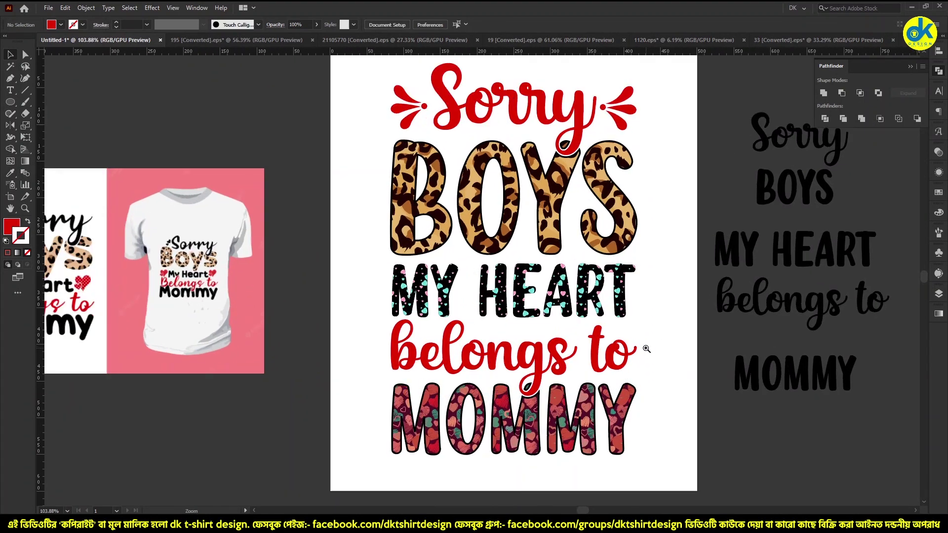
scroll(408, 349, "down", 1)
scroll(479, 352, "up", 1)
scroll(479, 352, "down", 1)
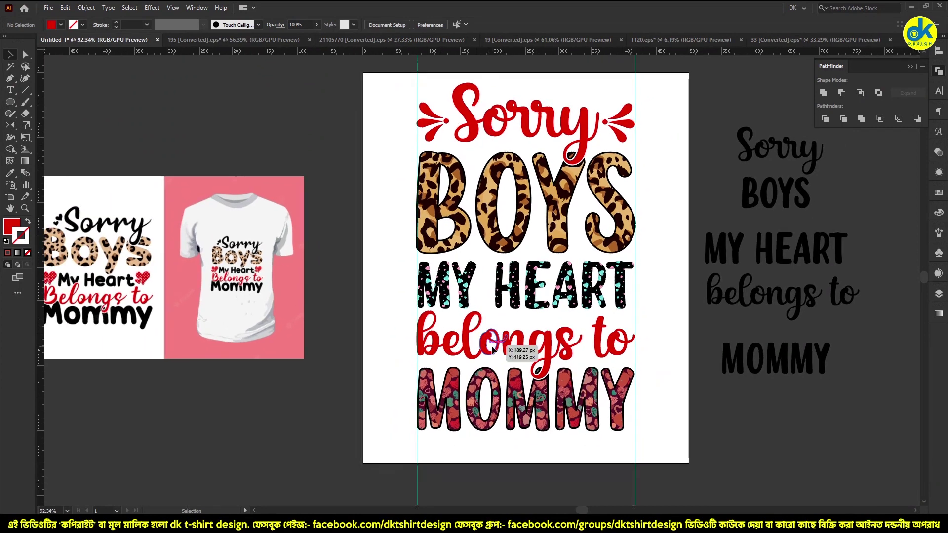
left_click(491, 340)
left_click(488, 117, "shift")
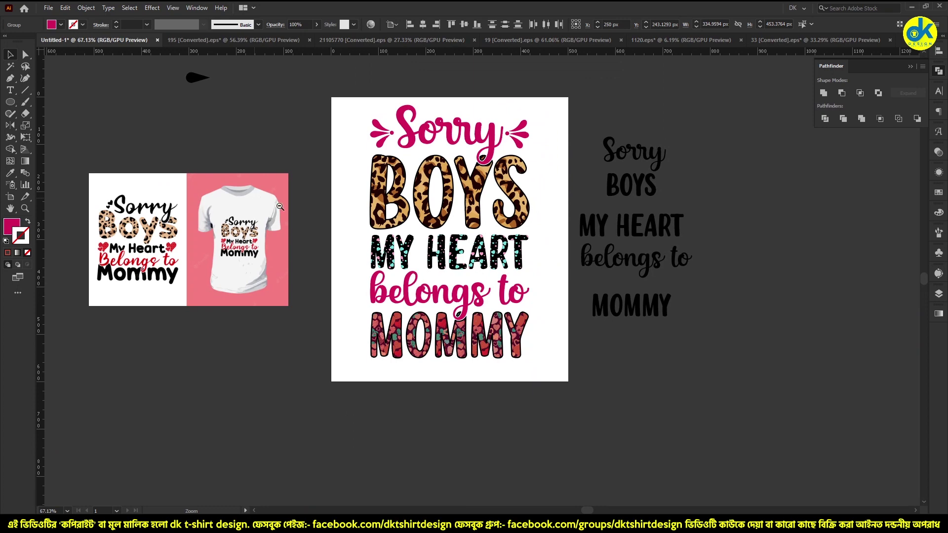
scroll(296, 242, "up", 5)
left_click(592, 341)
Step: Delete the guides over the artboard and select the whole design
scroll(534, 330, "up", 1)
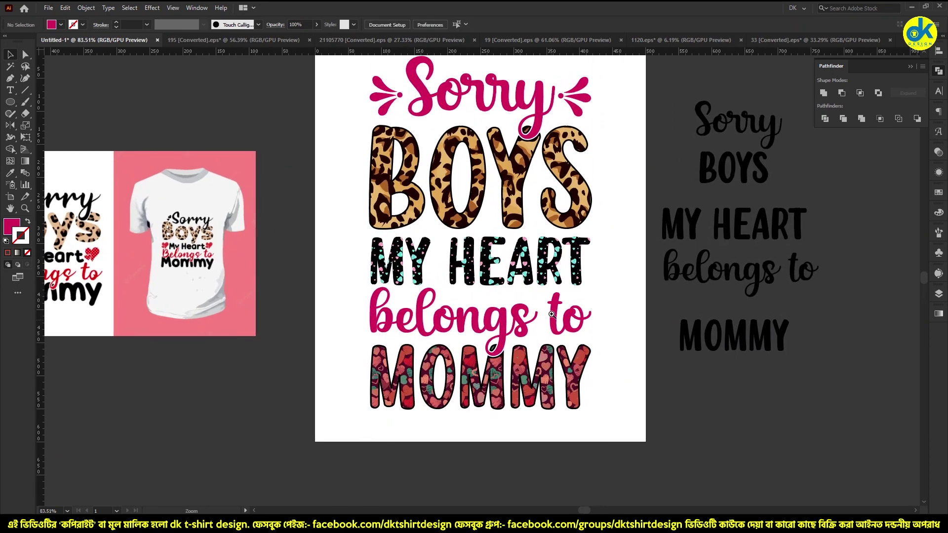
left_click_drag(316, 437, 688, 476)
key("Delete")
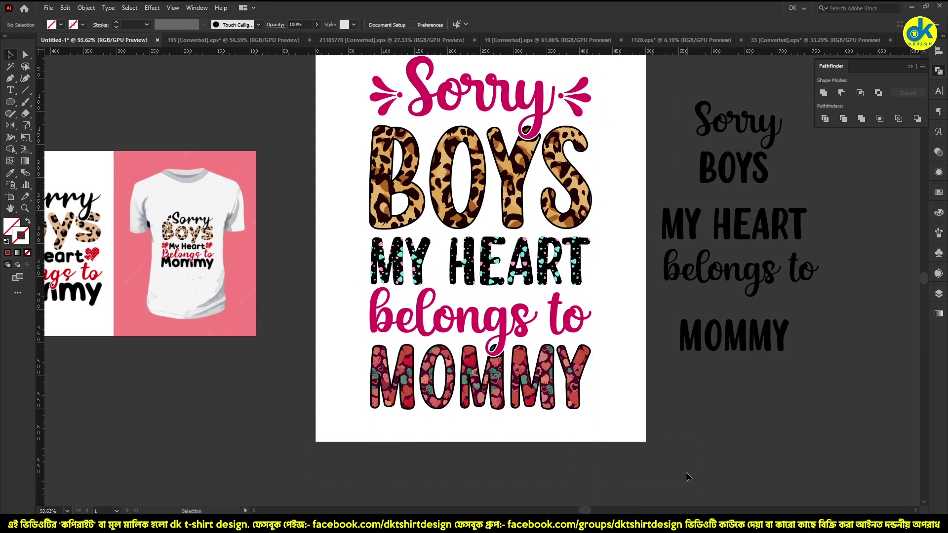
left_click_drag(362, 80, 626, 457)
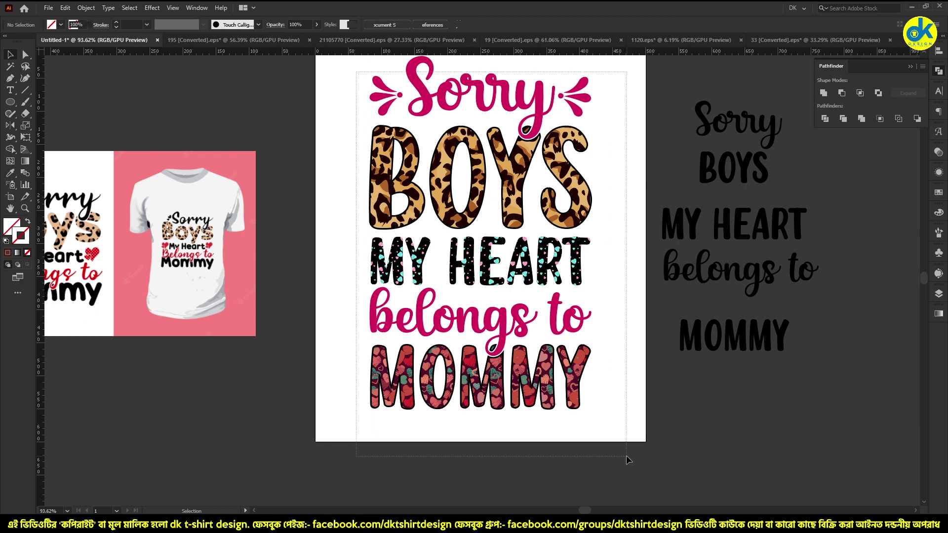
Step: Expand the design's appearance into plain shapes and ungroup it
left_click(87, 8)
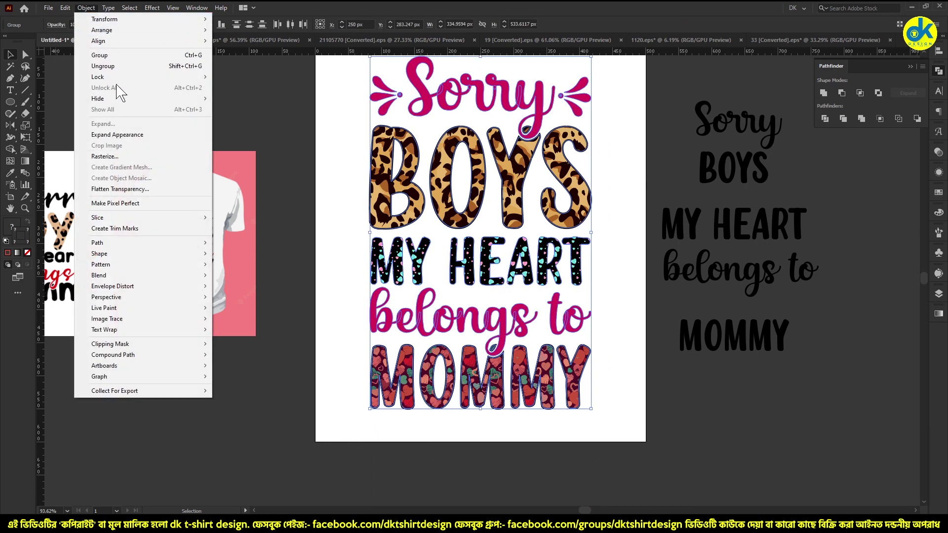
left_click(120, 137)
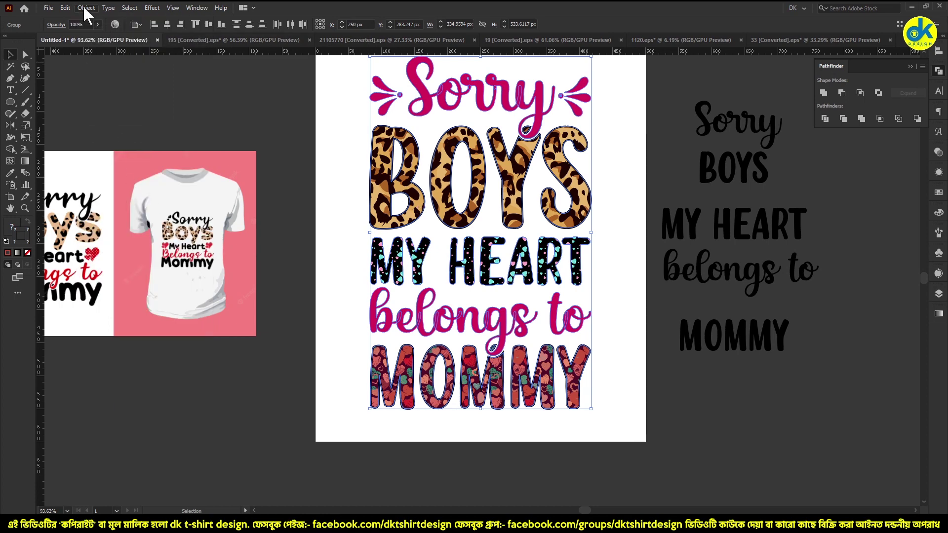
left_click(86, 8)
left_click(109, 120)
Step: Move the black reference text further right and up beside the artboard
scroll(534, 387, "down", 1)
left_click(699, 222)
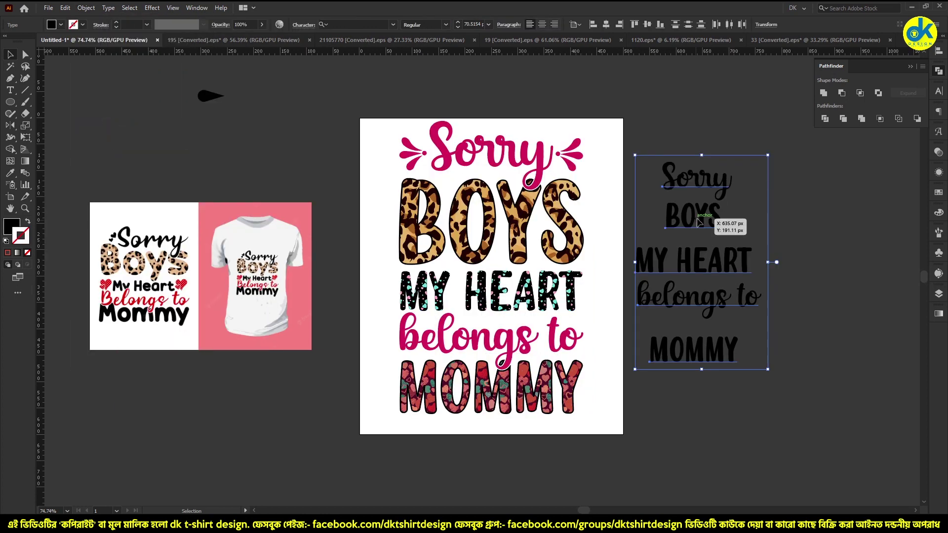
left_click_drag(698, 223, 778, 207)
left_click(598, 146)
Step: Scale the whole design down from its top edge to fit the artboard
left_click_drag(381, 117, 603, 439)
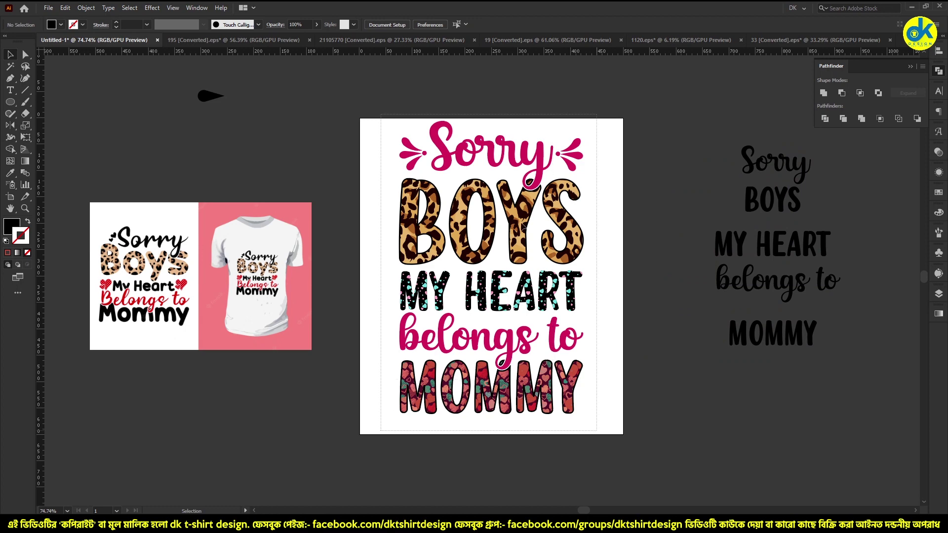
left_click_drag(491, 122, 492, 131)
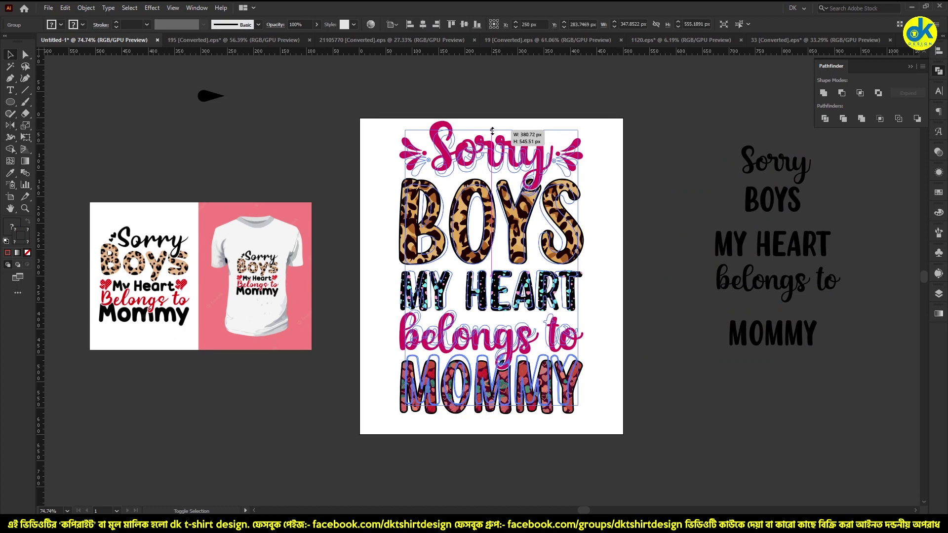
left_click_drag(515, 70, 516, 72)
left_click(516, 72)
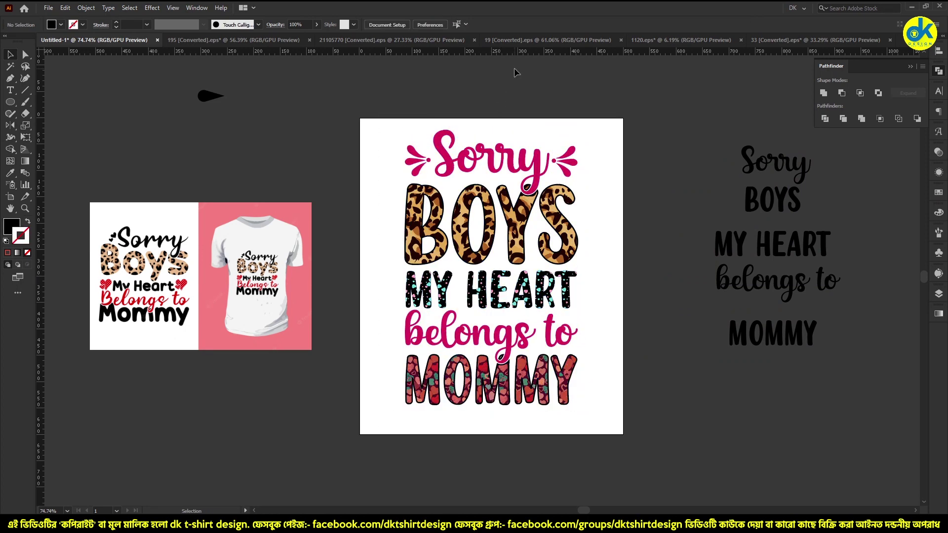
Step: Open a blank Edge tab, then return to the Illustrator window
scroll(481, 334, "up", 3)
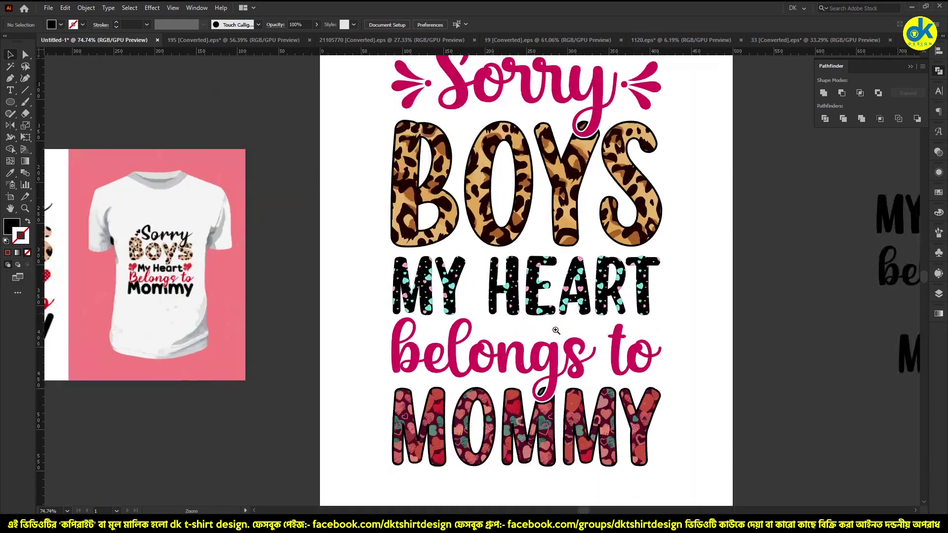
scroll(499, 275, "up", 2)
key("alt+Tab")
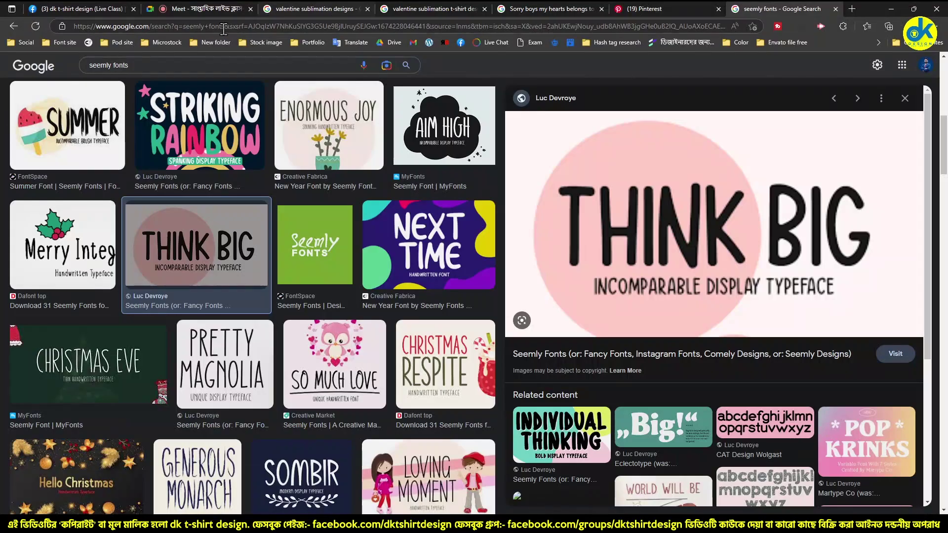
left_click(852, 9)
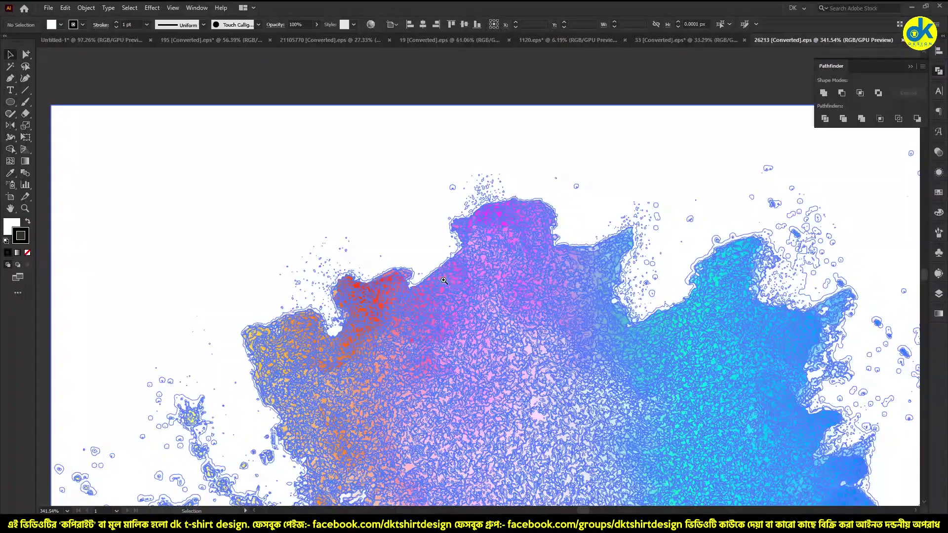
left_click(420, 271, "alt")
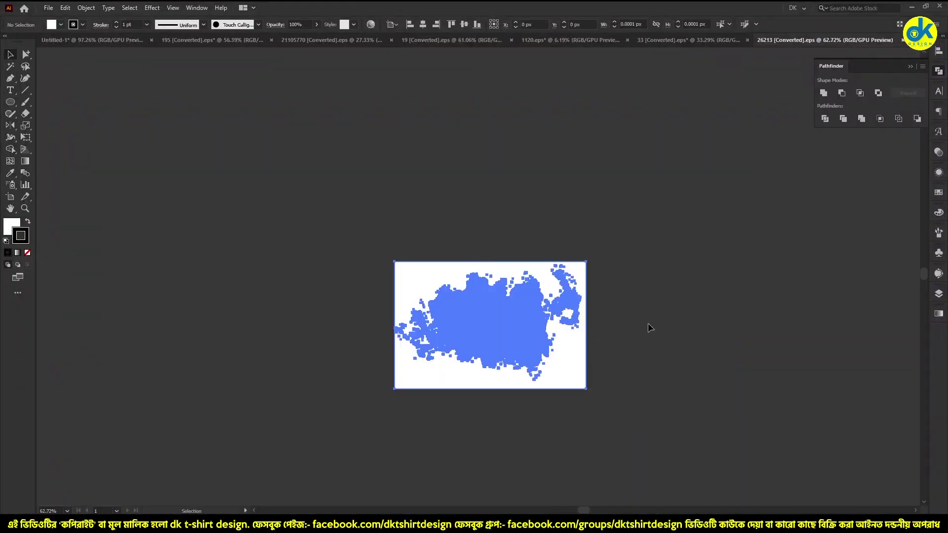
Step: Ungroup the watercolour splash artwork and delete its gradient overlay
left_click(576, 375)
right_click(576, 376)
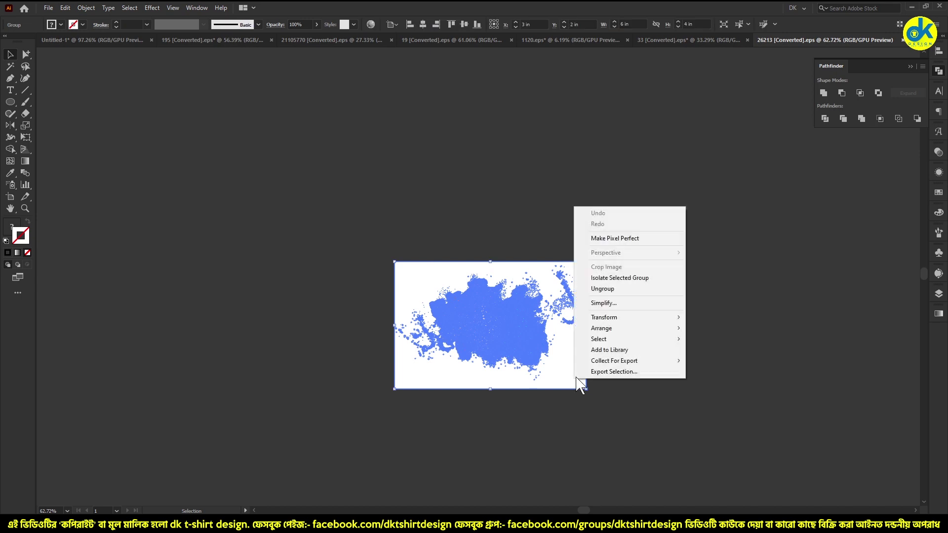
left_click(603, 289)
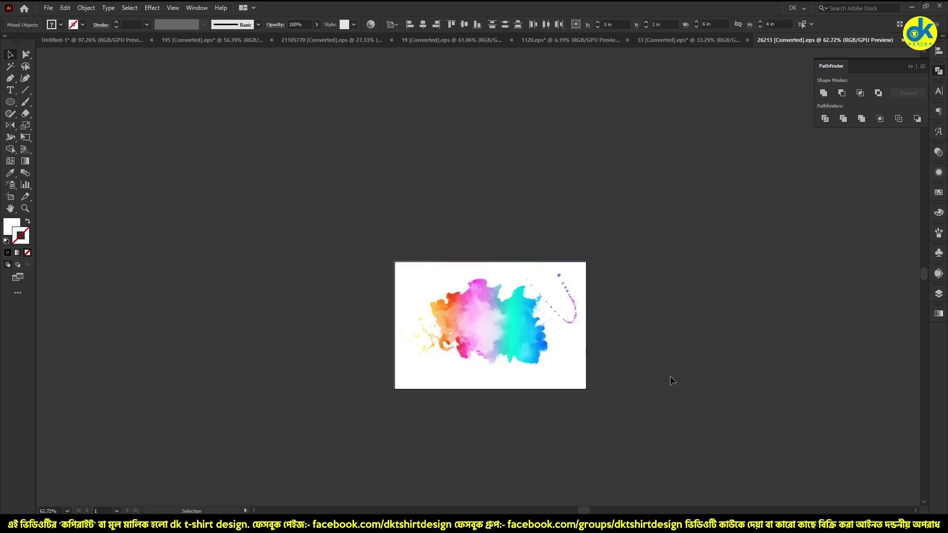
left_click(564, 375)
key("Delete")
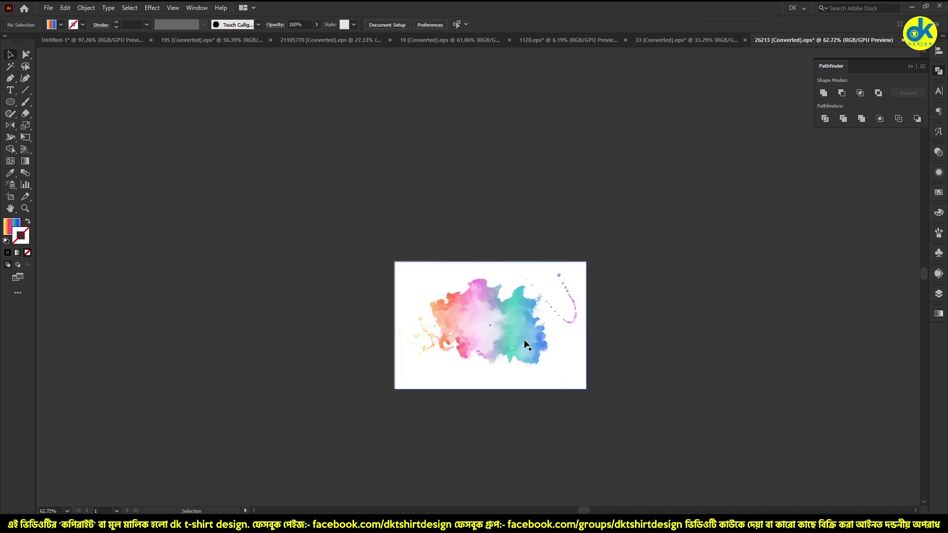
Step: Undo a move of the background gradient rectangle and open 62418.eps
left_click(524, 343)
left_click_drag(542, 354, 667, 203)
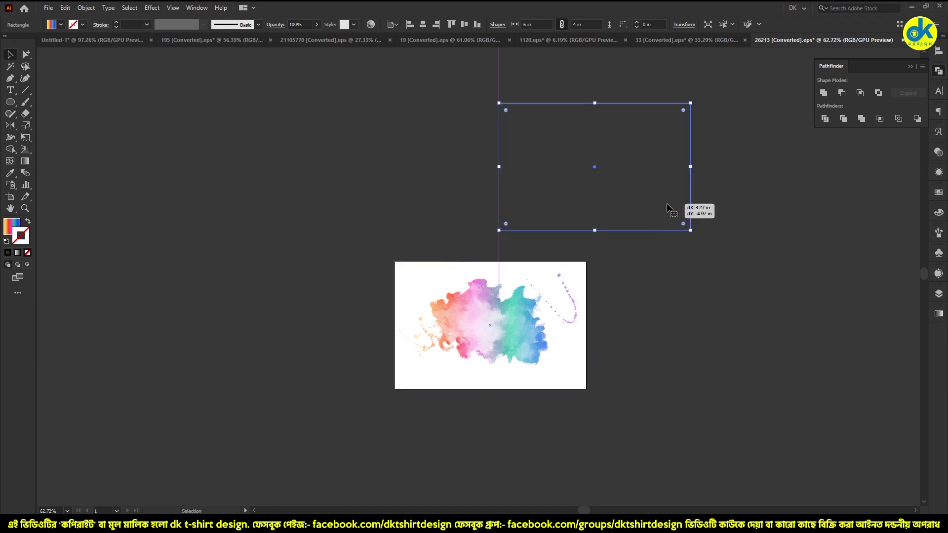
key("ctrl+z")
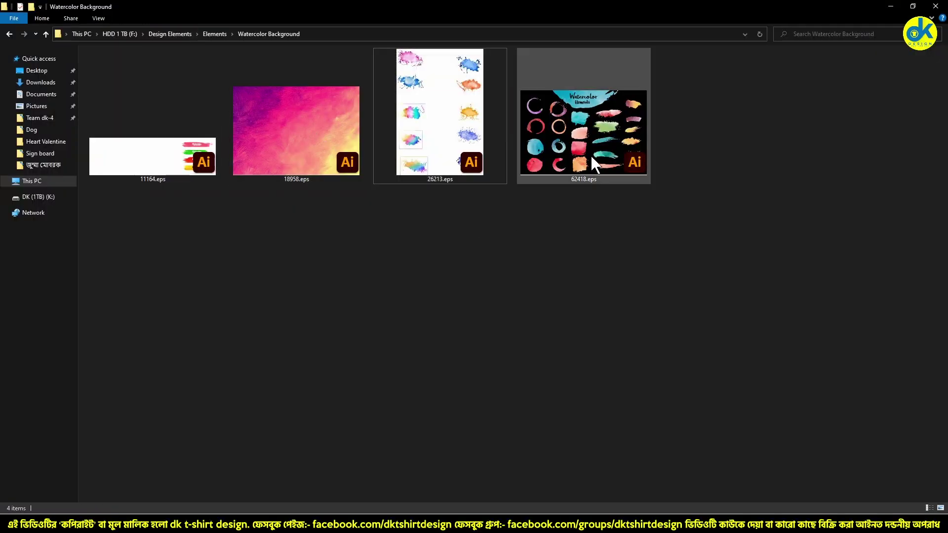
double_click(594, 164)
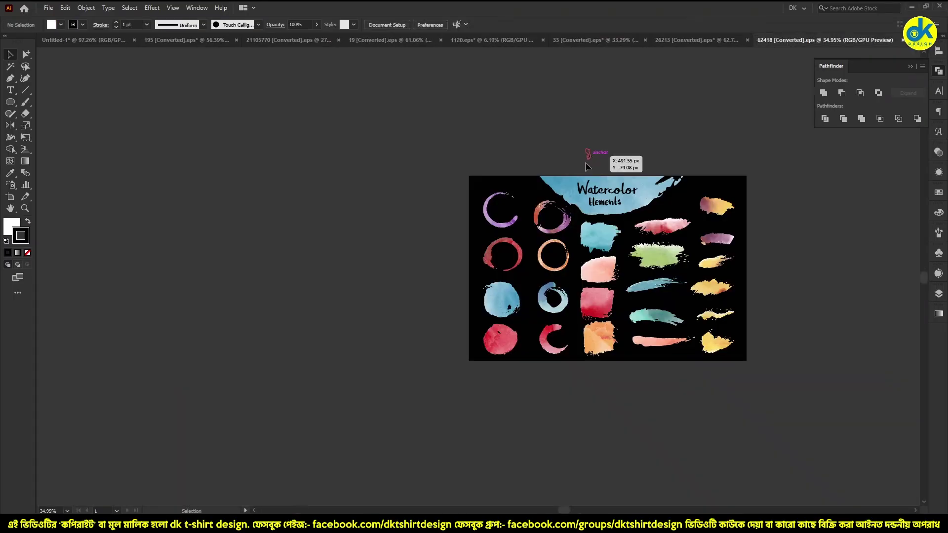
Step: Drag the upper pink watercolour brush stroke onto the design artboard
scroll(667, 277, "up", 2)
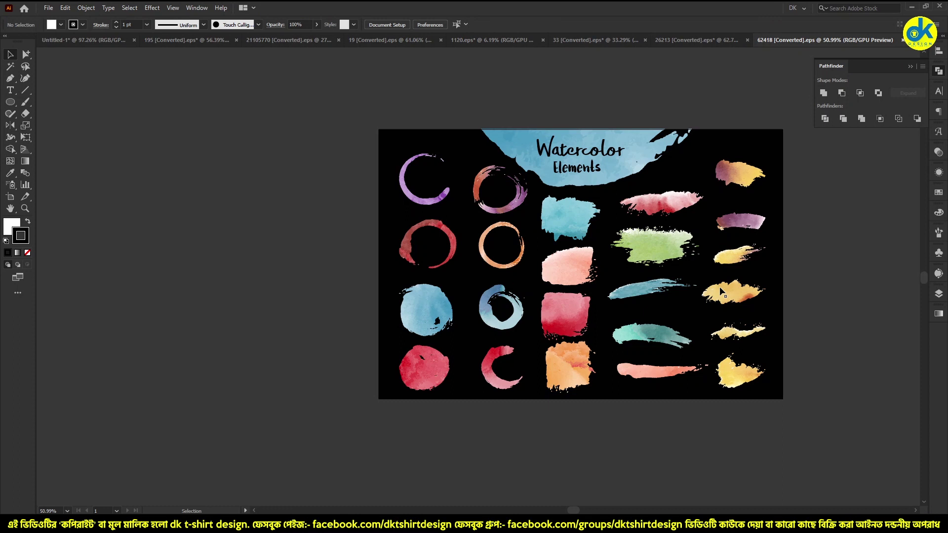
left_click(652, 257)
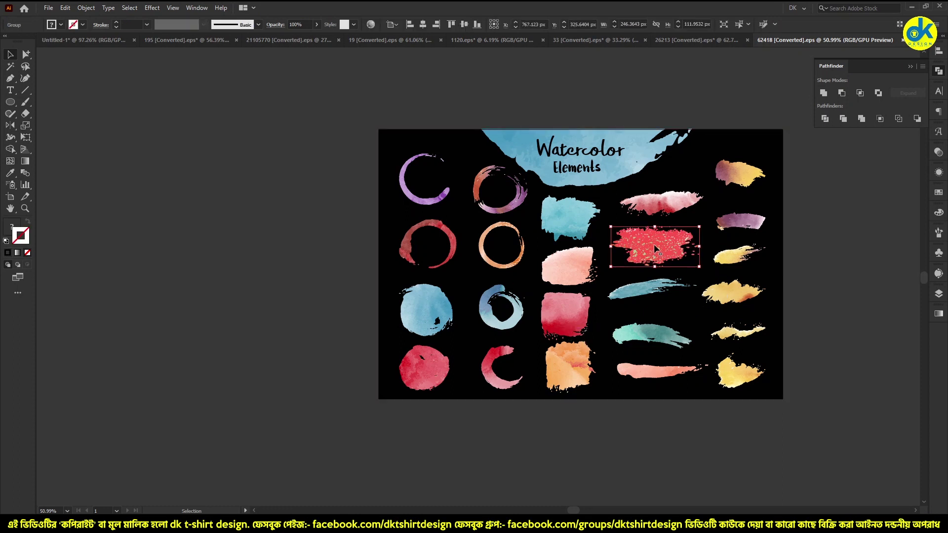
left_click(672, 204)
left_click_drag(639, 195, 248, 80)
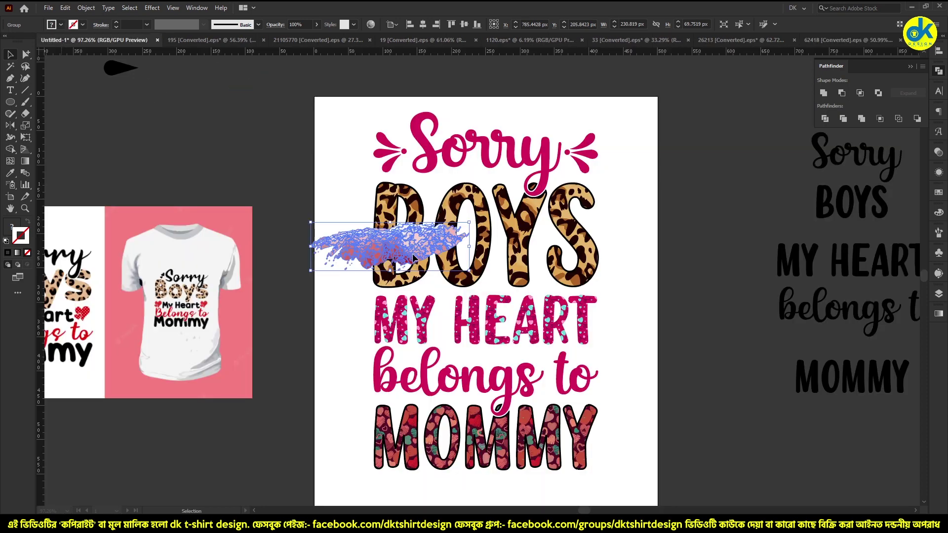
mouse_move(62, 44)
left_mouse_down()
mouse_move(434, 261)
mouse_move(365, 329)
left_mouse_up()
Step: Turn the pink stroke vertical, enlarge it, and trim its top and bottom to fit
mouse_move(414, 247)
left_mouse_down()
mouse_move(581, 271)
mouse_move(568, 270)
left_mouse_up()
scroll(552, 272, "down", 2)
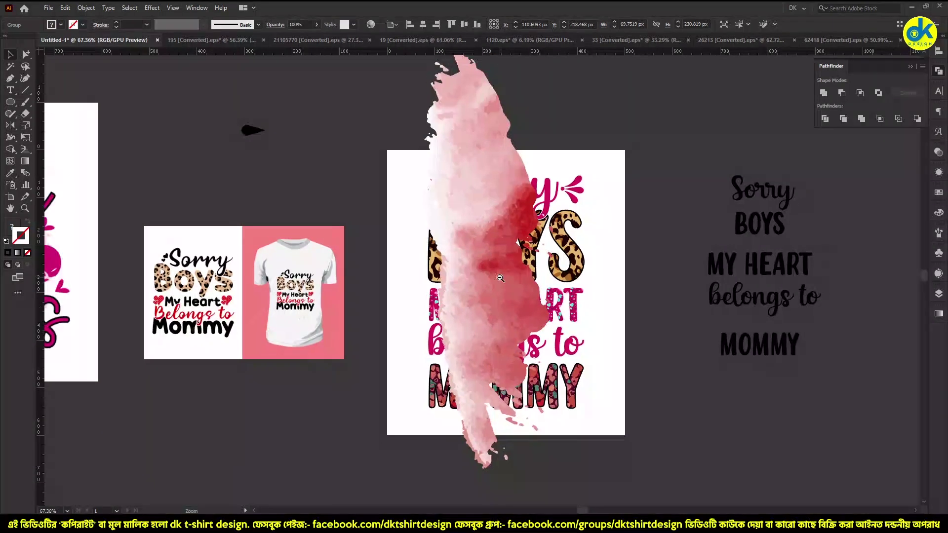
scroll(541, 153, "up", 1)
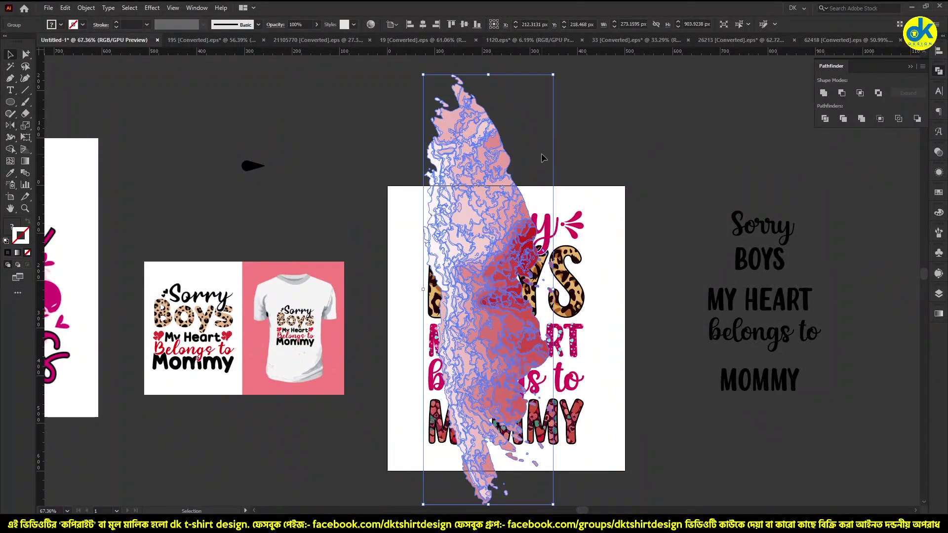
scroll(487, 94, "up", 1)
left_click_drag(490, 88, 488, 201)
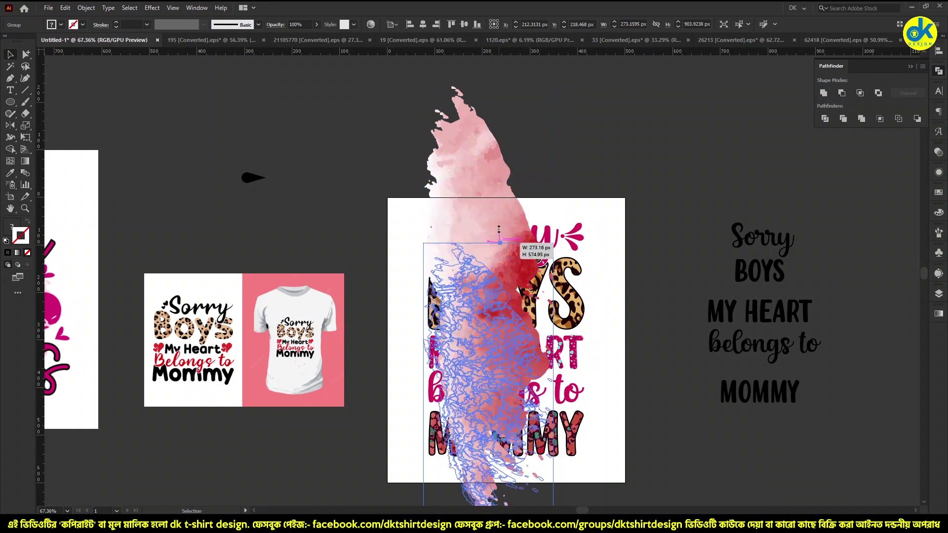
scroll(531, 462, "down", 1)
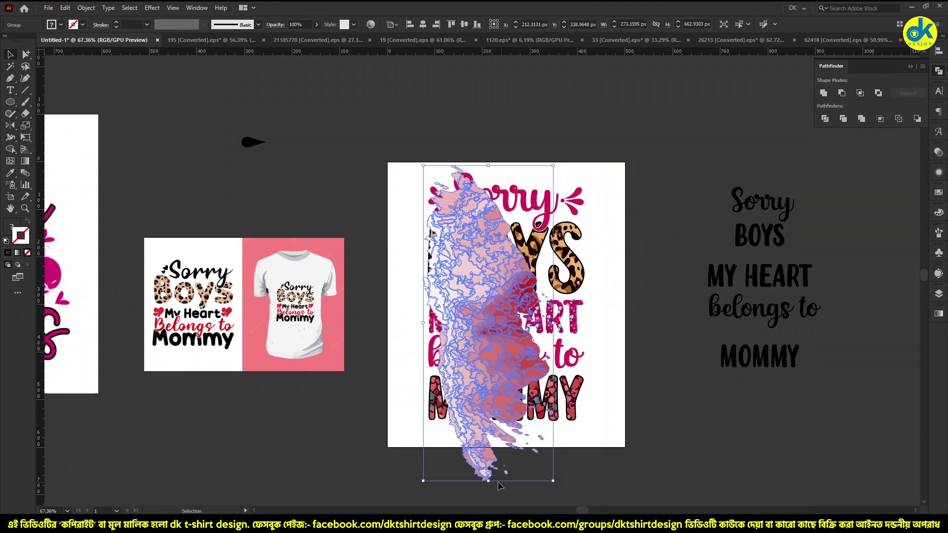
left_click_drag(489, 484, 489, 447)
left_click(621, 280)
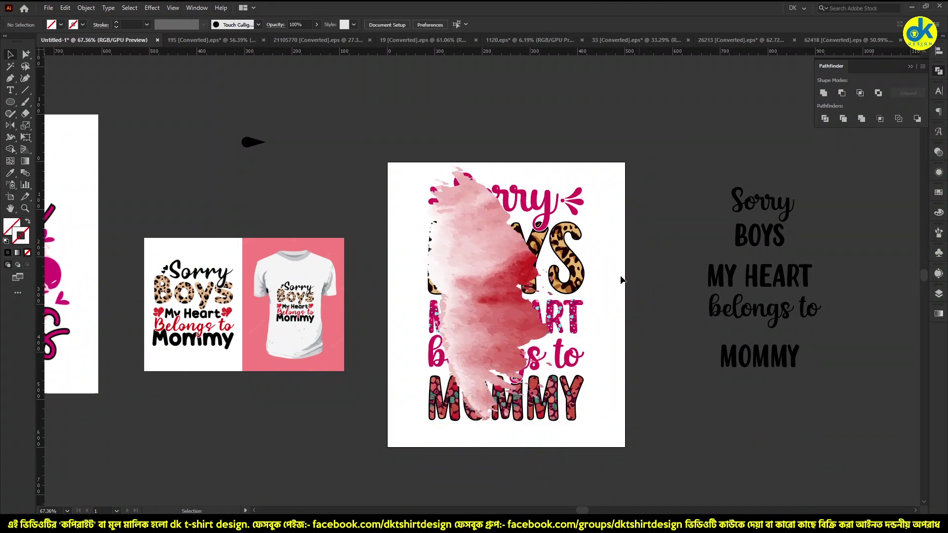
left_click(492, 288)
Step: Make a mirrored copy of the stroke and slide it left to overlap the original
key("o")
left_click(543, 287, "alt")
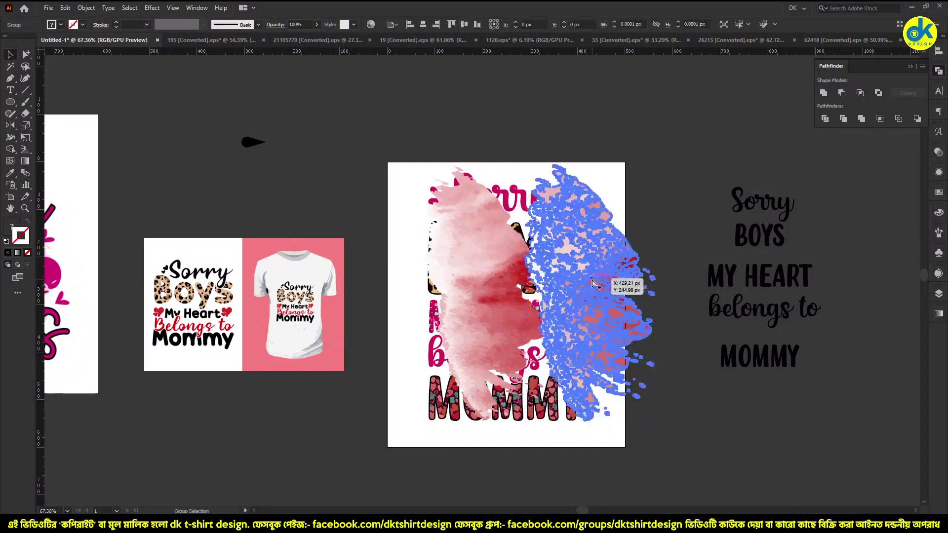
left_click(672, 310)
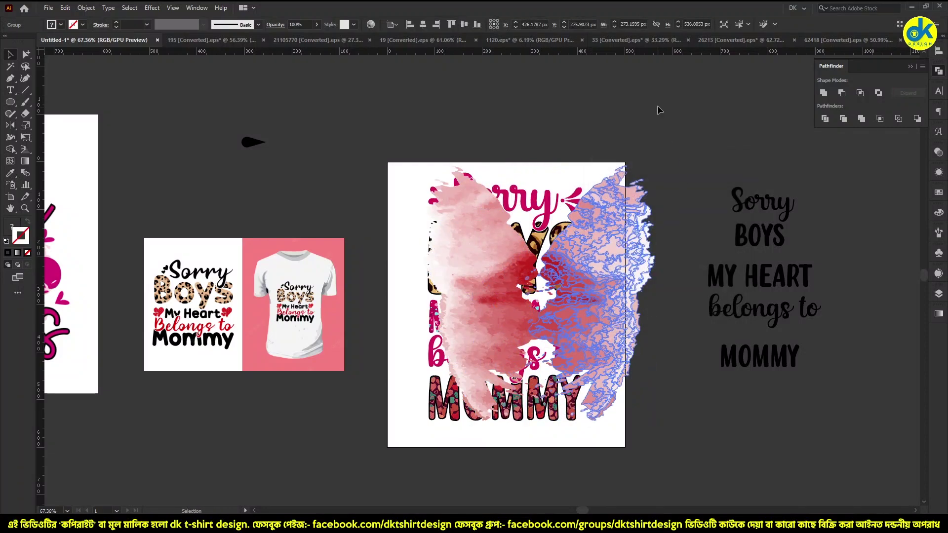
scroll(629, 247, "up", 2, "alt")
left_click_drag(568, 229, 446, 228)
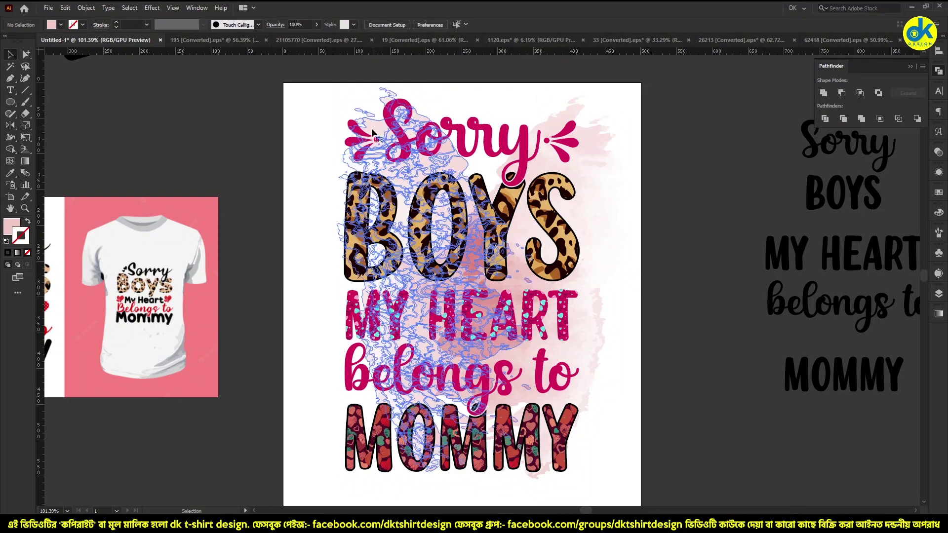
Step: Rotate the watercolour backdrop about 10° clockwise, reposition it and shrink it from the top
left_click_drag(537, 85, 570, 105)
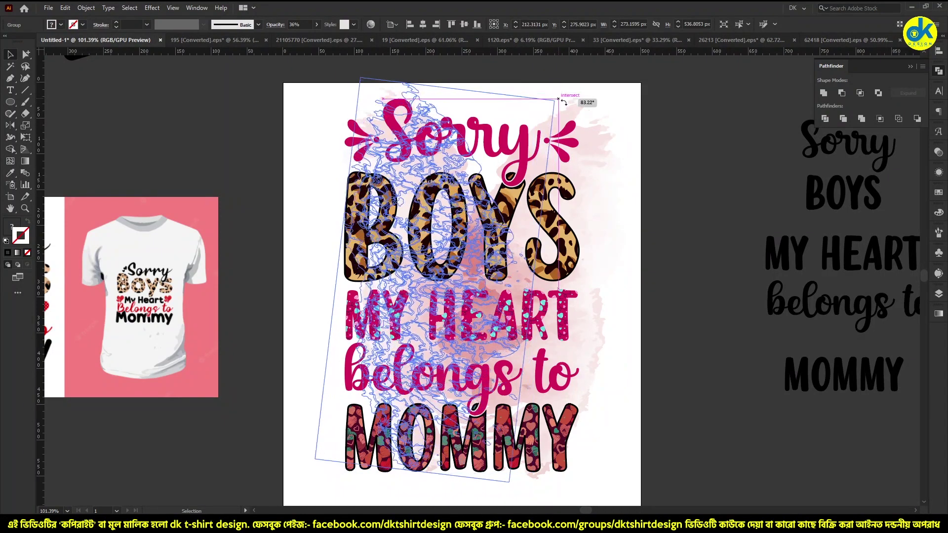
left_click_drag(425, 167, 437, 175)
left_click(653, 207)
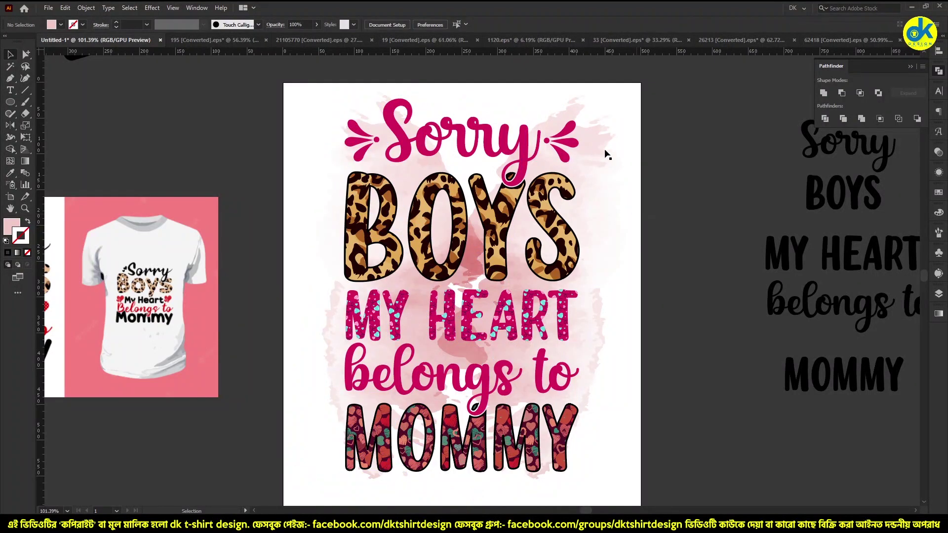
left_click_drag(607, 155, 463, 81)
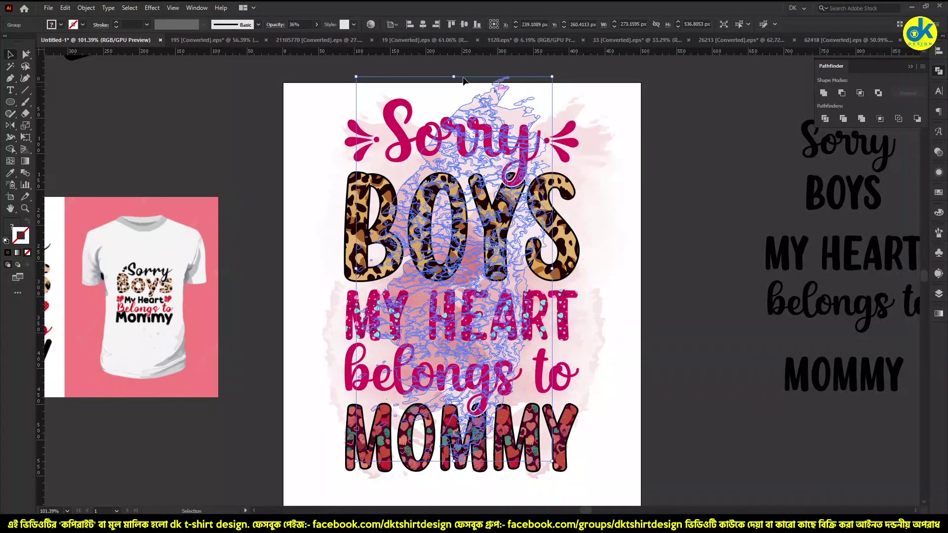
mouse_move(454, 77)
left_mouse_down()
mouse_move(460, 174)
mouse_move(469, 153)
left_mouse_up()
mouse_move(534, 290)
left_mouse_down()
mouse_move(454, 310)
mouse_move(513, 312)
left_mouse_up()
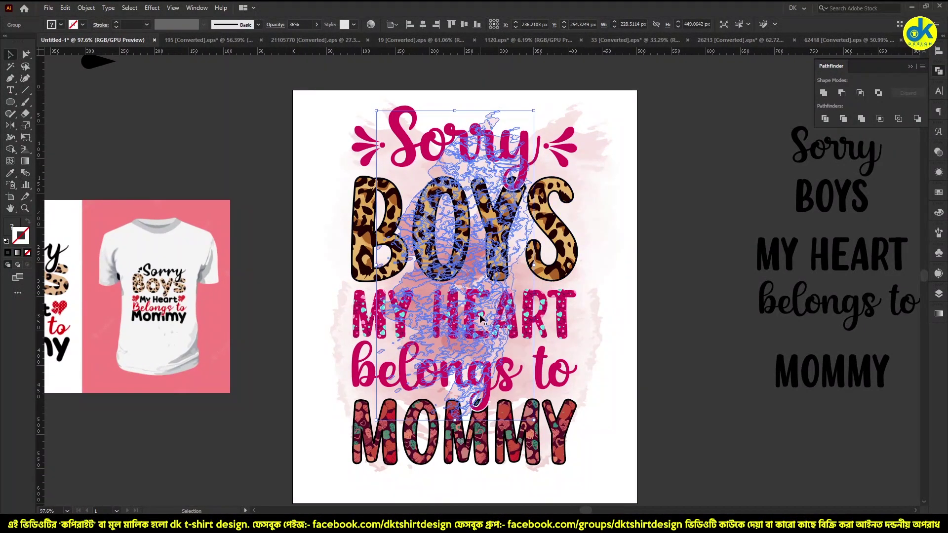
left_click(656, 200)
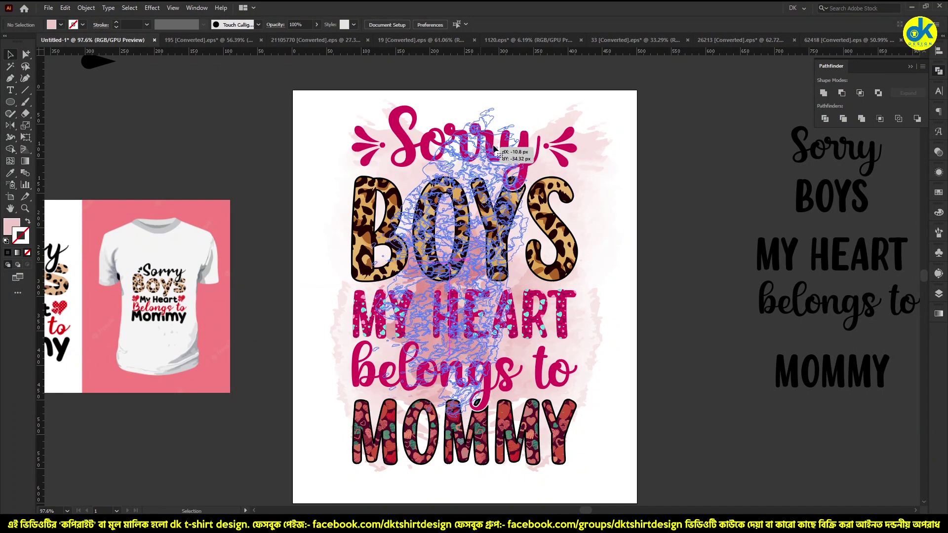
Step: Fade the watercolour backdrop to 30% opacity and switch to the Watercolor Elements document
left_click_drag(575, 223, 497, 217)
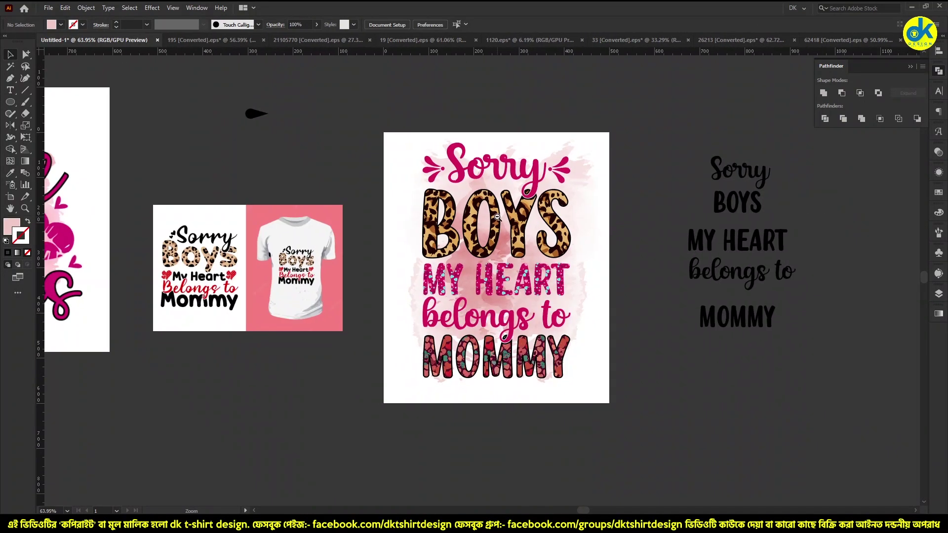
scroll(555, 218, "up", 4)
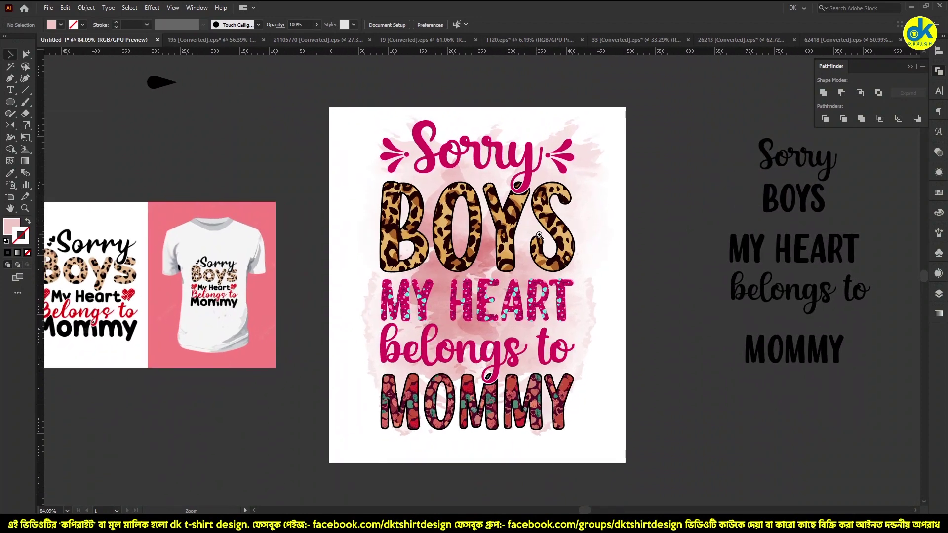
left_click(553, 234)
type("20")
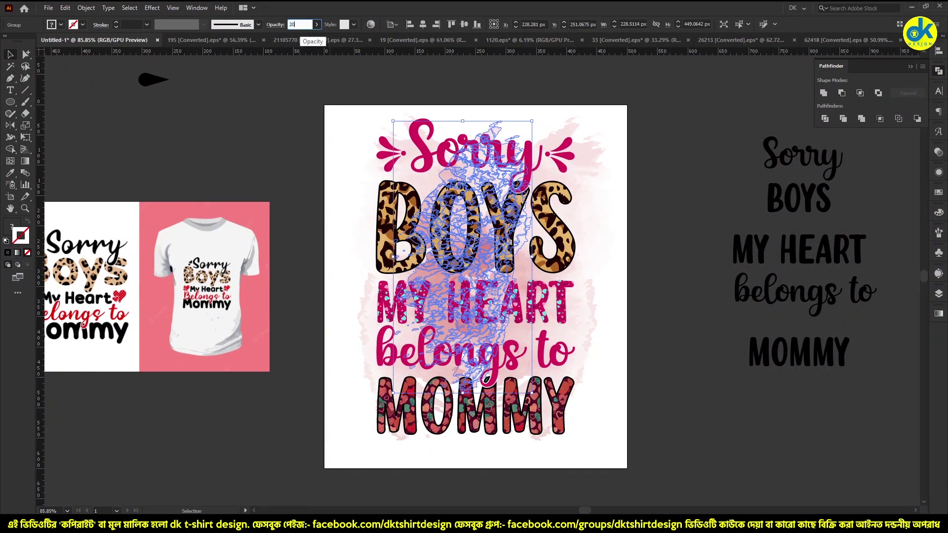
key("Return")
left_click(656, 155)
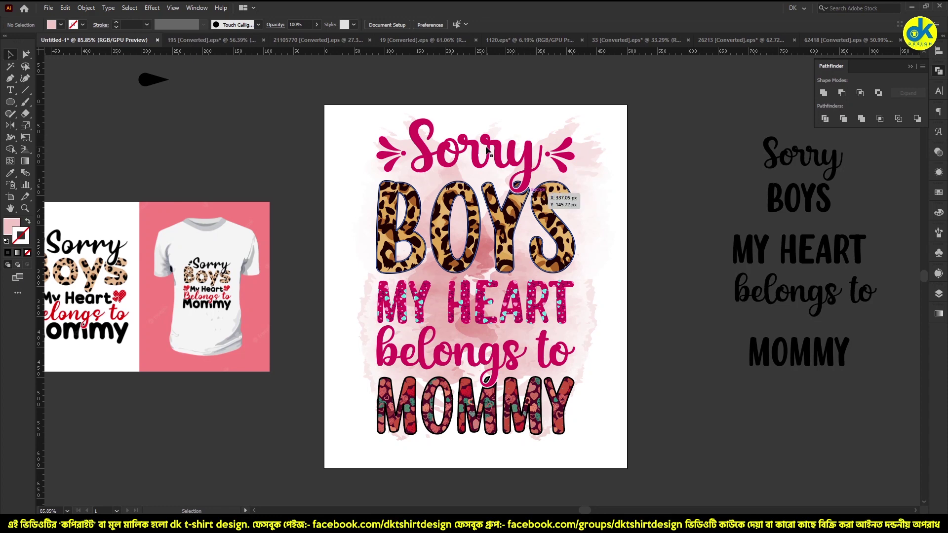
left_click(523, 198)
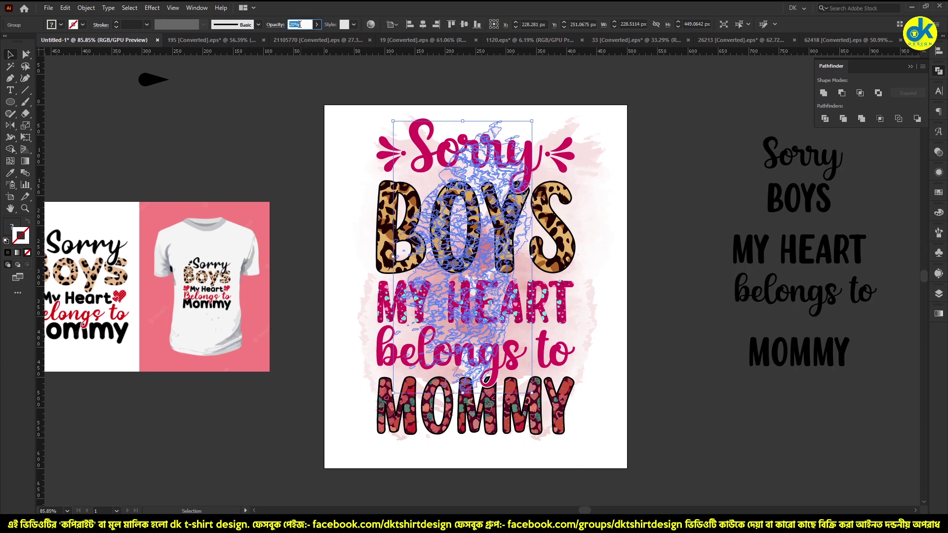
type("0")
key("Return")
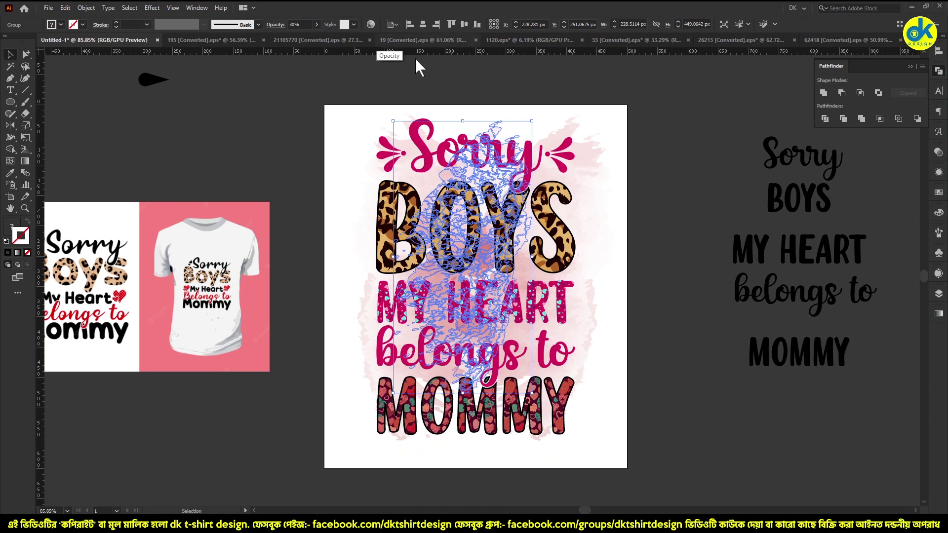
left_click(659, 212)
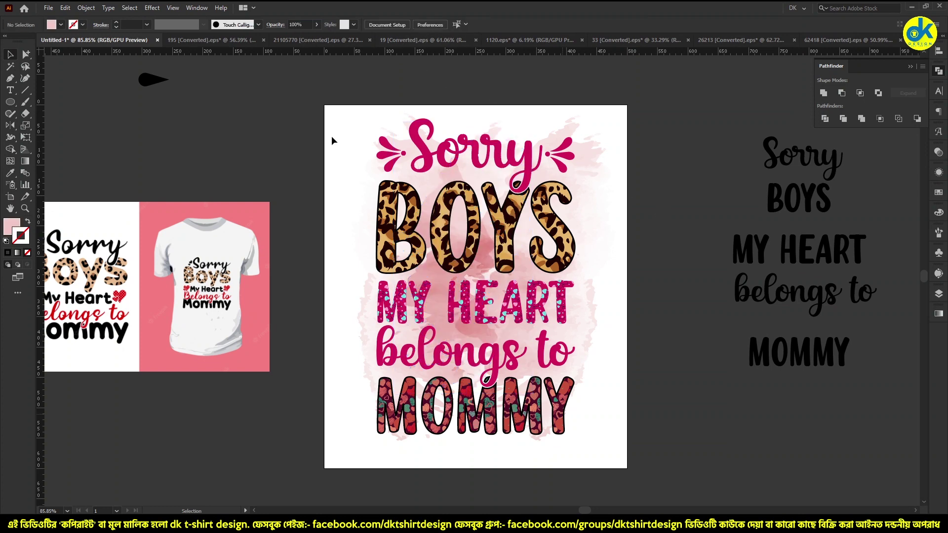
left_click(814, 40)
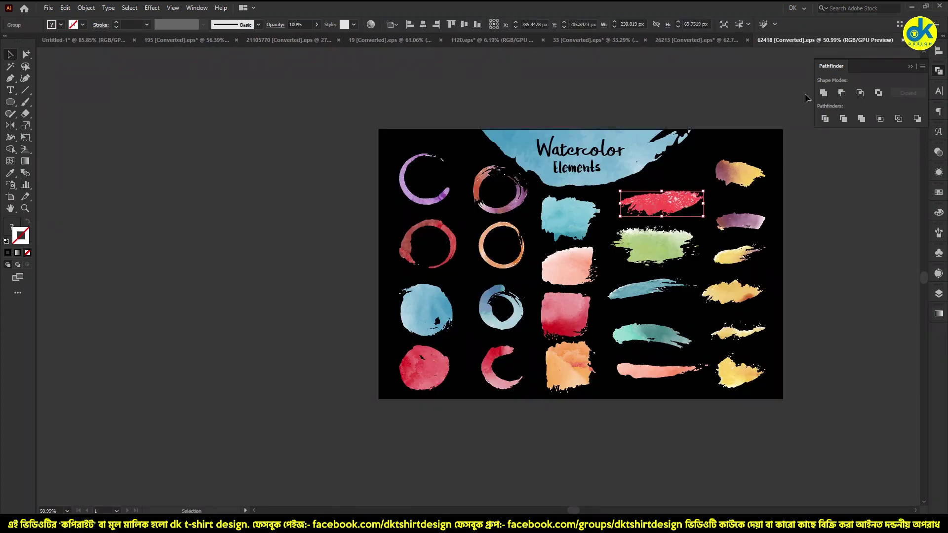
Step: Bring a red watercolour stroke into the design, rotating and enlarging it over MOMMY
key("v")
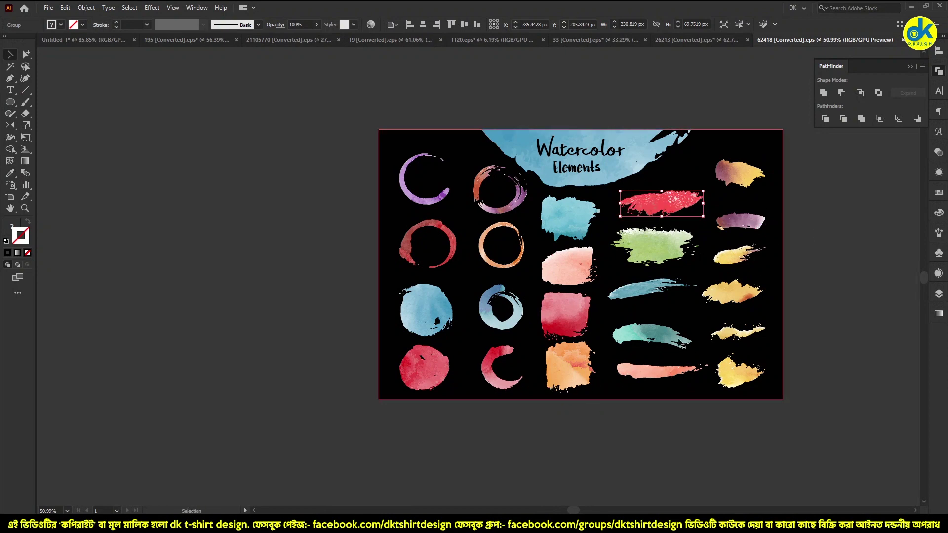
left_click(70, 40)
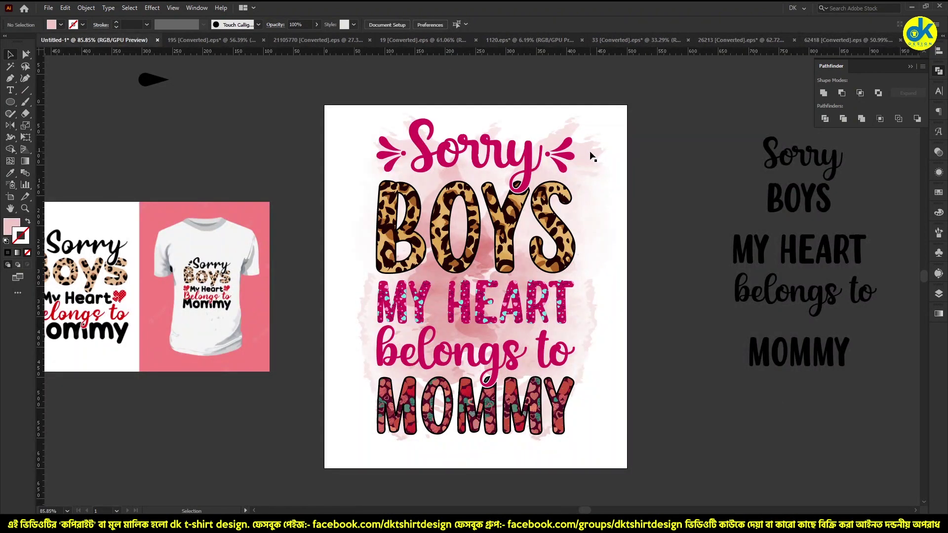
mouse_move(592, 157)
left_mouse_down()
mouse_move(477, 376)
mouse_move(455, 327)
left_mouse_up()
mouse_move(472, 281)
left_mouse_down()
mouse_move(482, 326)
mouse_move(520, 355)
left_mouse_up()
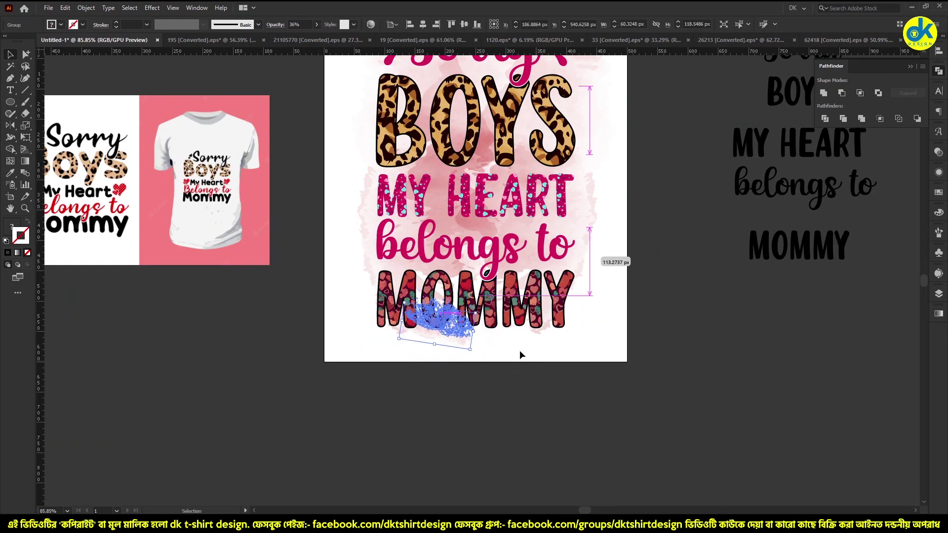
scroll(436, 329, "up", 3)
mouse_move(451, 300)
left_mouse_down()
mouse_move(488, 268)
mouse_move(615, 338)
left_mouse_up()
left_click(717, 333)
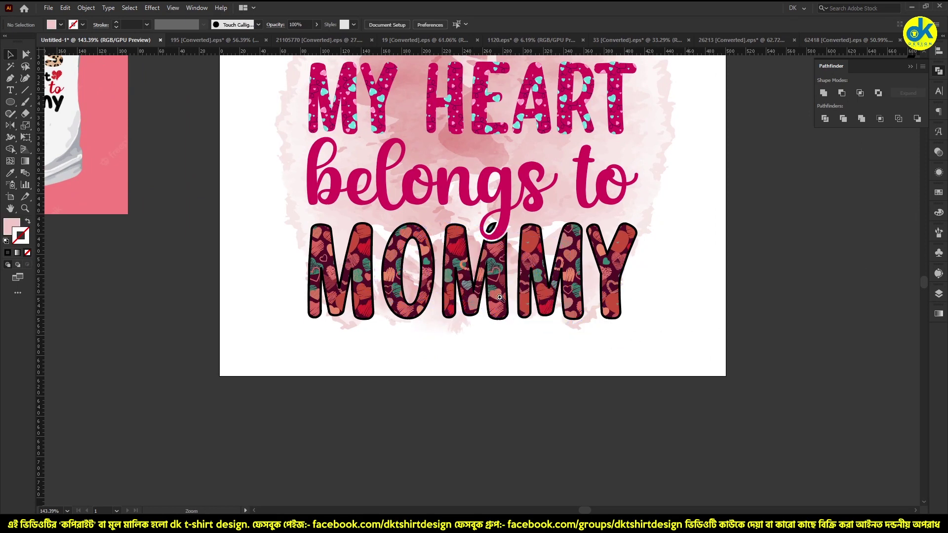
left_click(500, 297)
mouse_move(522, 295)
left_mouse_down()
mouse_move(527, 307)
mouse_move(533, 225)
left_mouse_up()
Step: Move the texture piece up past 'belongs to' and position it over Sorry
scroll(528, 307, "down", 3)
scroll(494, 316, "up", 2)
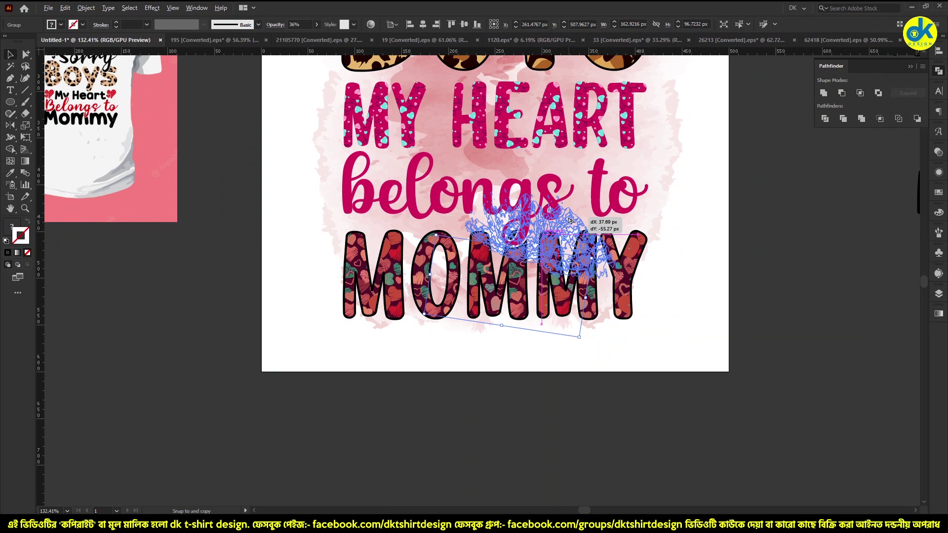
left_click(716, 235)
scroll(716, 235, "down", 3)
left_click_drag(593, 364, 624, 141)
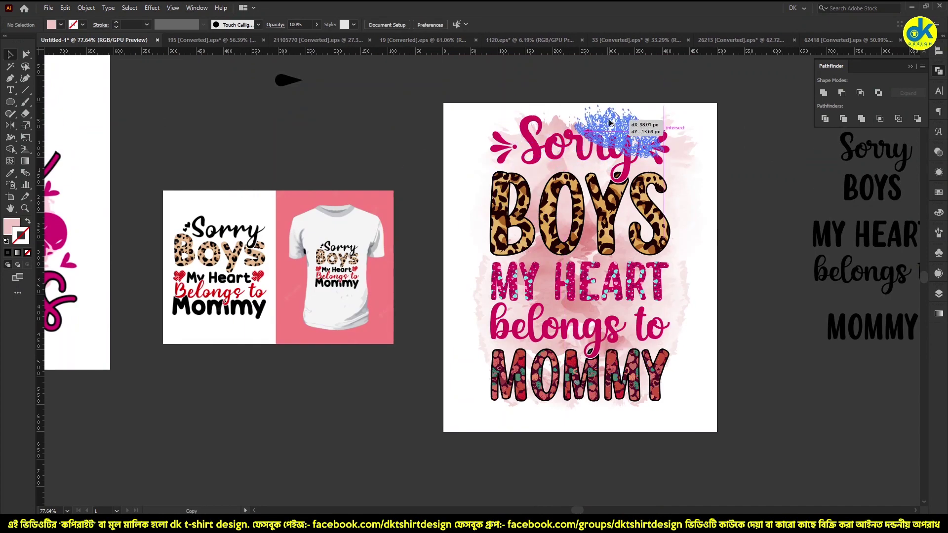
left_click(725, 168)
left_click_drag(687, 154, 661, 158)
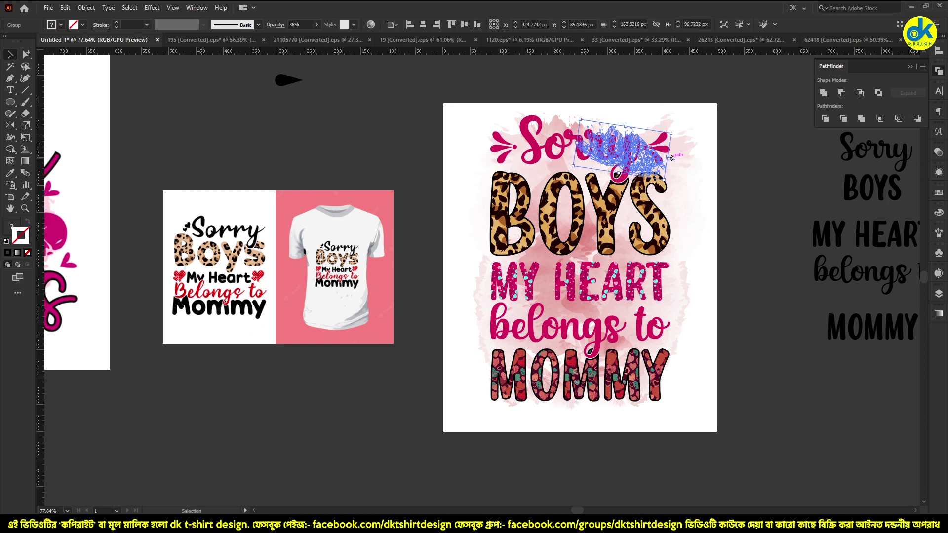
Step: Tilt the texture piece over Sorry the other way, then delete it
left_click(795, 179)
left_click(567, 127)
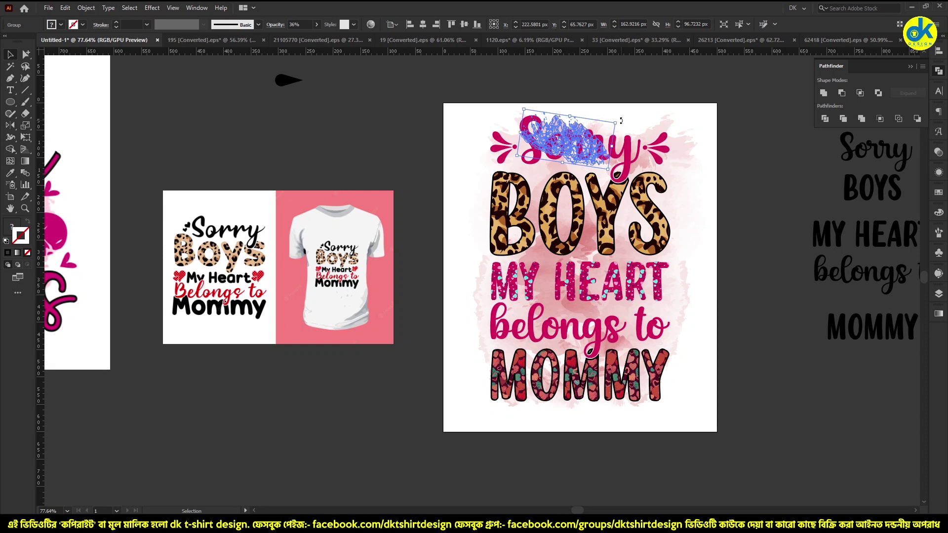
left_click_drag(621, 120, 591, 94)
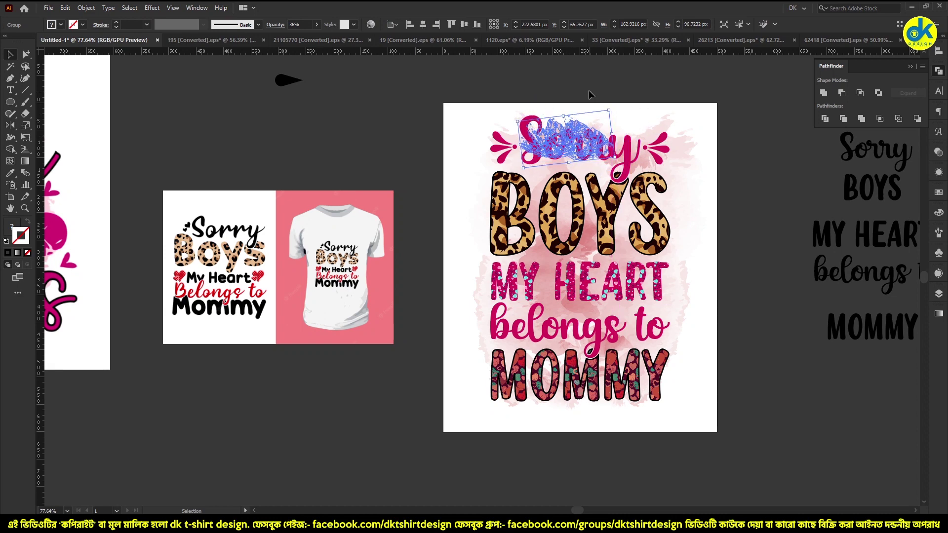
key("Delete")
Step: Paste the large texture group, then place and rotate faint texture copies over MOMMY
key("ctrl+v")
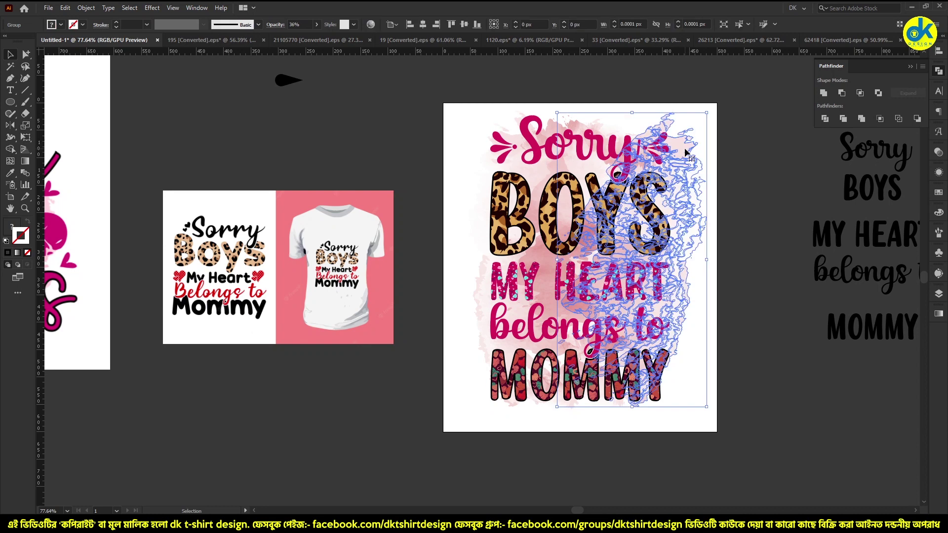
left_click_drag(724, 168, 720, 169)
left_click(726, 286)
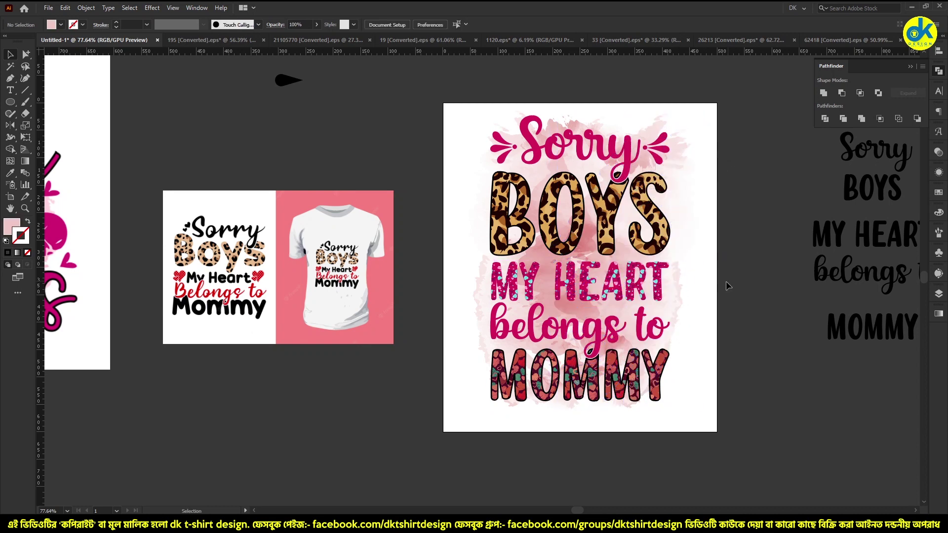
mouse_move(579, 129)
left_mouse_down()
mouse_move(683, 355)
mouse_move(550, 344)
mouse_move(561, 402)
left_mouse_up()
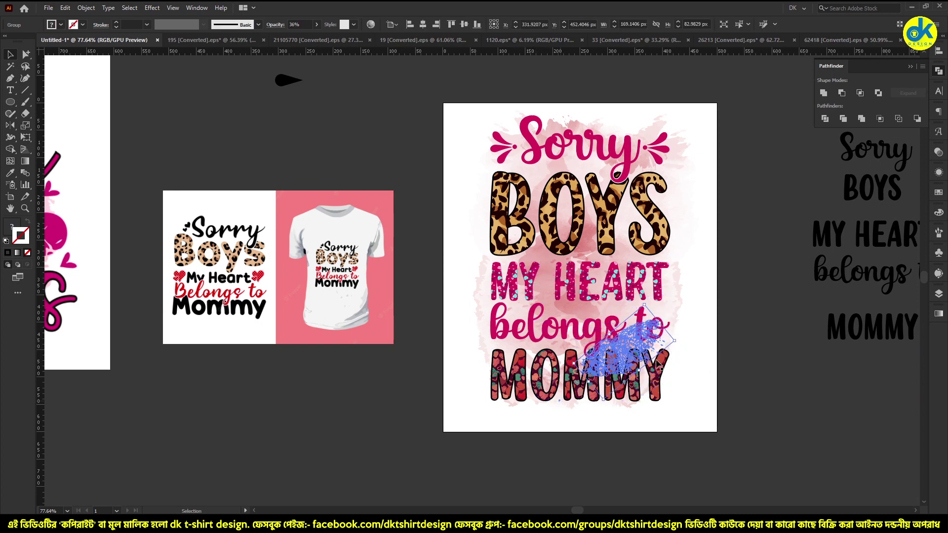
left_click_drag(644, 363, 652, 385)
left_click(719, 346)
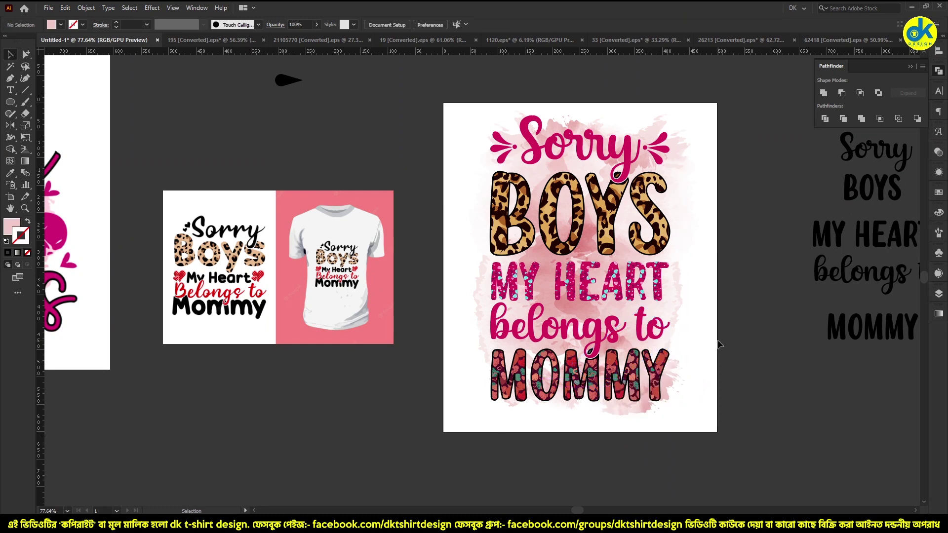
left_click(668, 389)
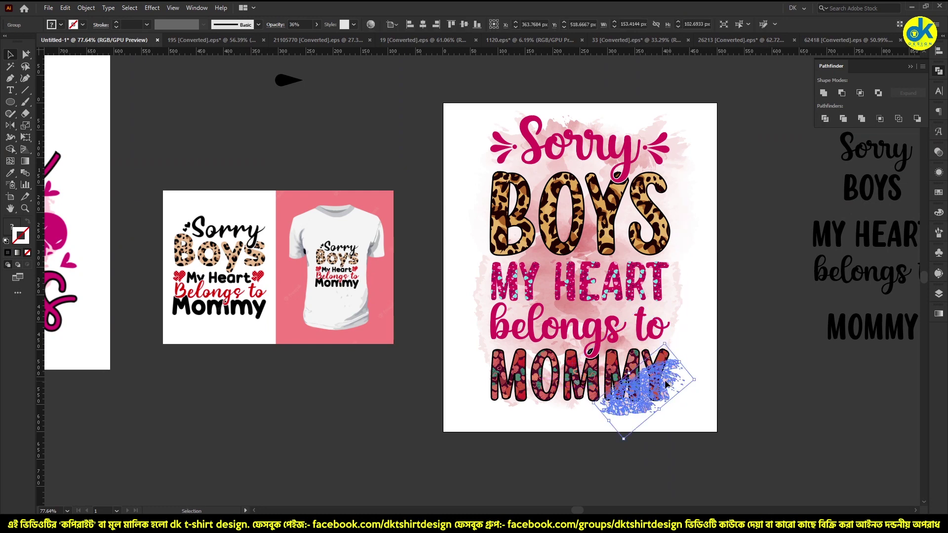
mouse_move(628, 376)
left_mouse_down()
mouse_move(530, 360)
mouse_move(591, 337)
left_mouse_up()
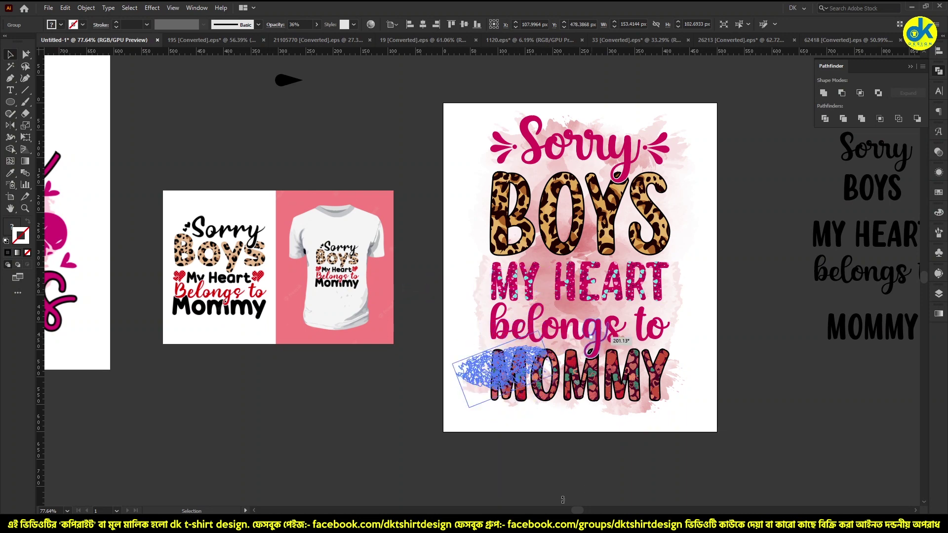
left_click_drag(563, 499, 484, 417)
key("ctrl+shift+a")
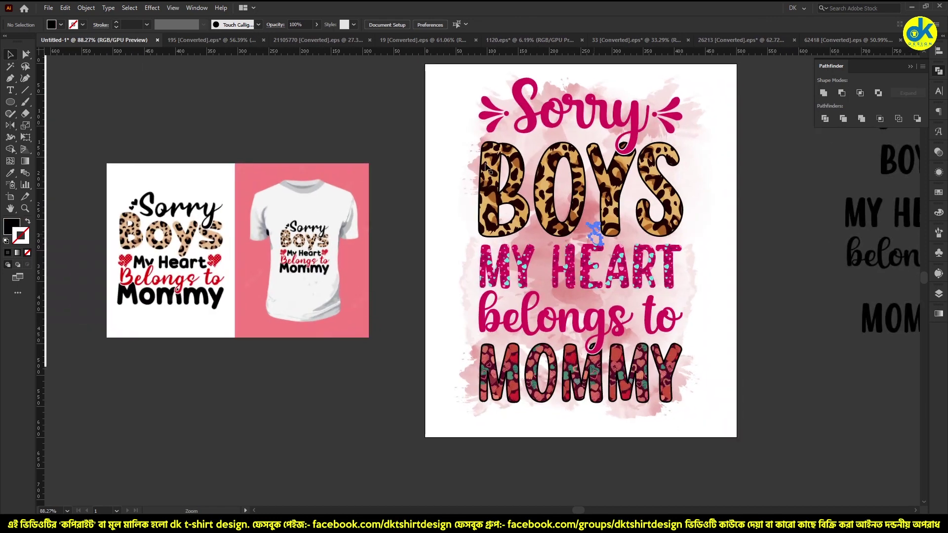
Step: Replace the texture over the S of BOYS with a smaller copy and zoom in
left_click(482, 168, "shift")
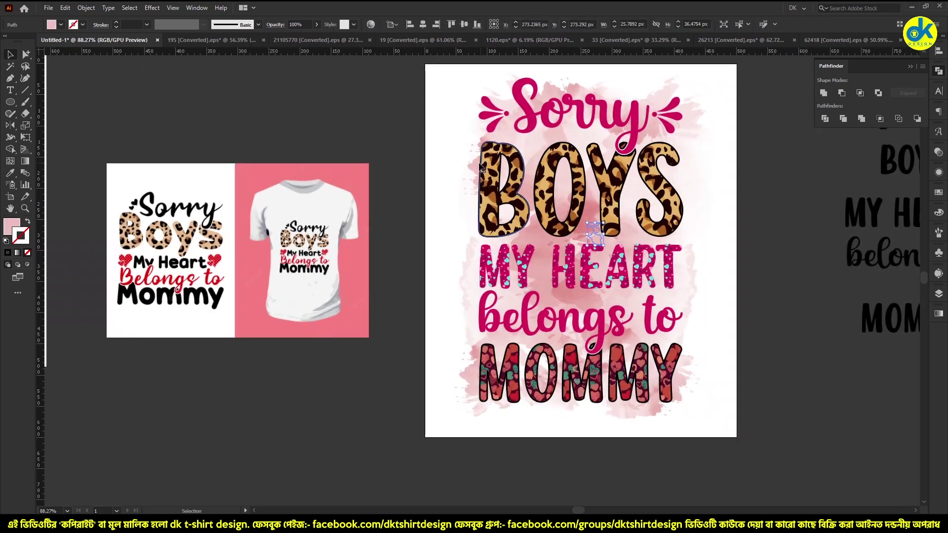
mouse_move(477, 167)
left_mouse_down()
mouse_move(698, 143)
mouse_move(539, 280)
left_mouse_up()
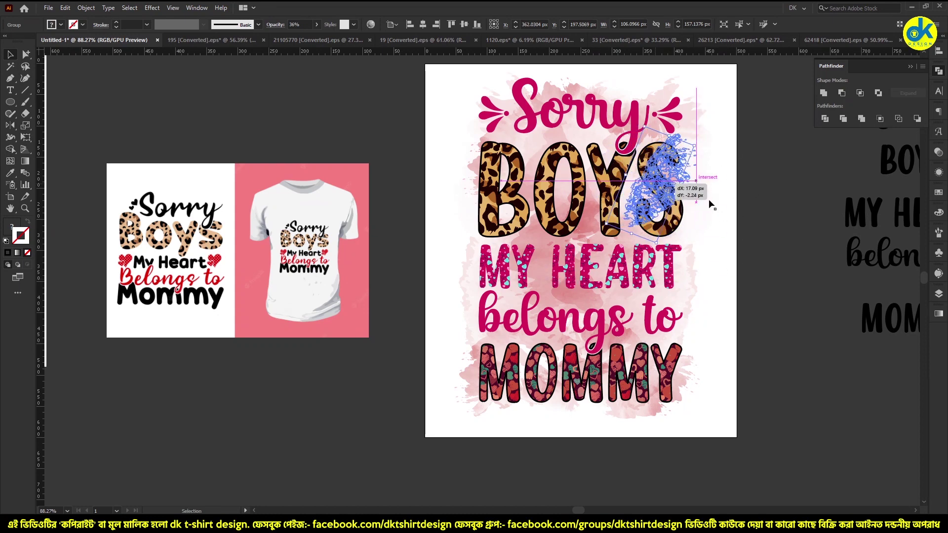
key("Delete")
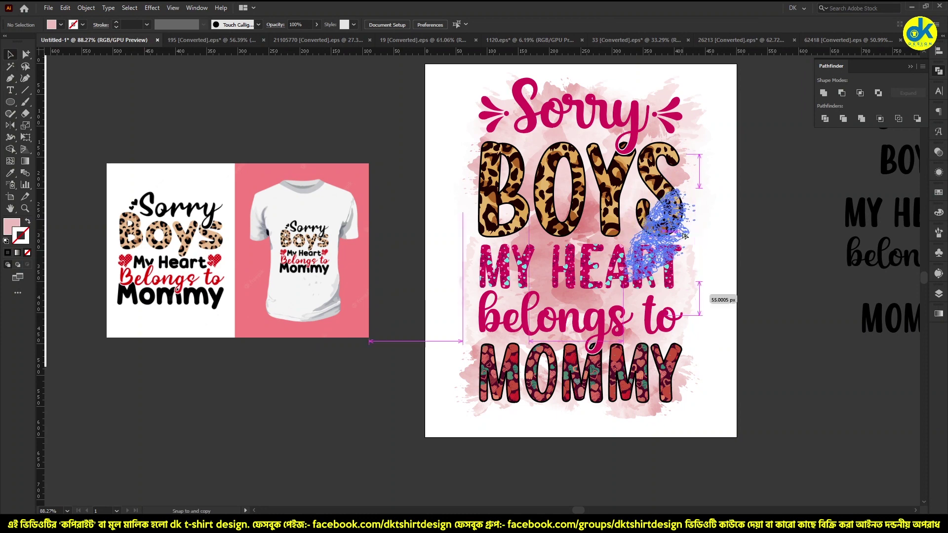
left_click_drag(685, 182, 694, 234)
scroll(645, 156, "down", 1)
left_click_drag(595, 197, 607, 204)
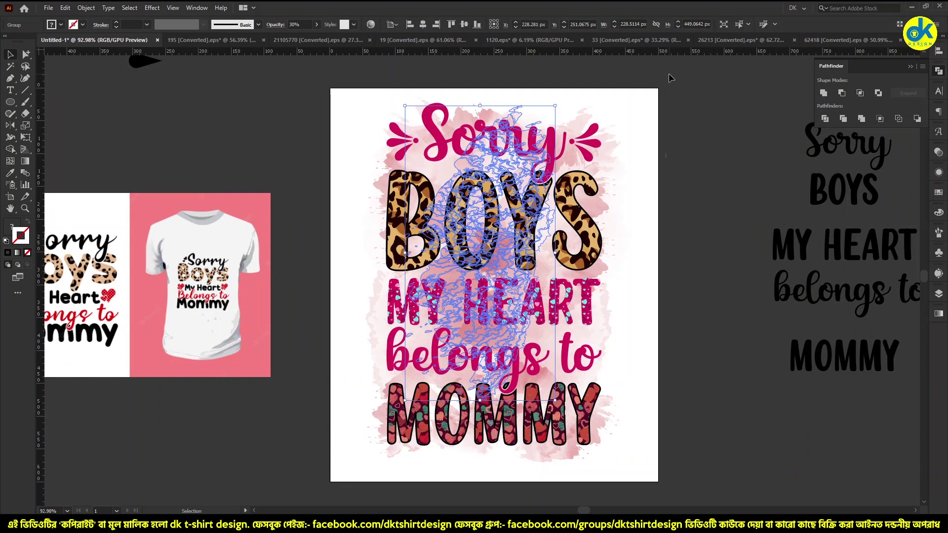
left_click_drag(654, 142, 693, 128)
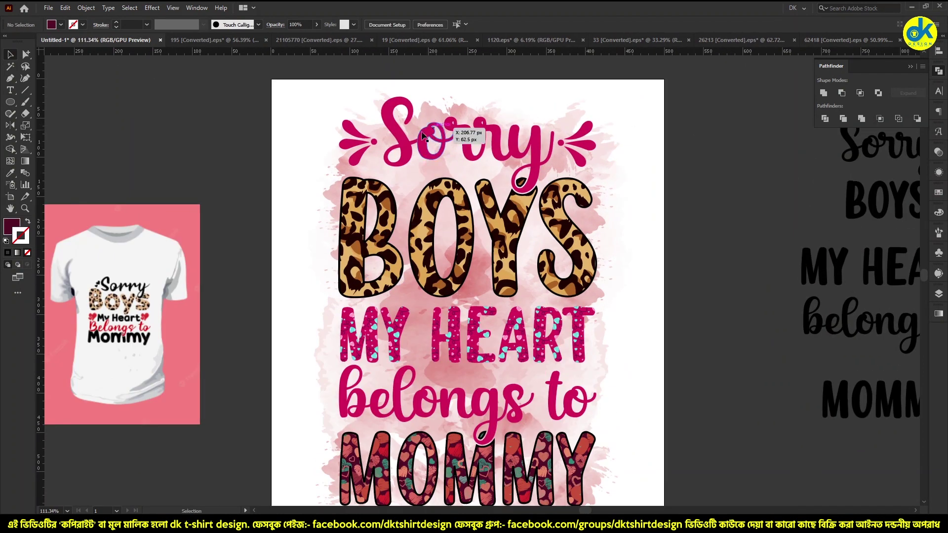
Step: Close the 26213 watercolour document without saving
left_click(404, 141)
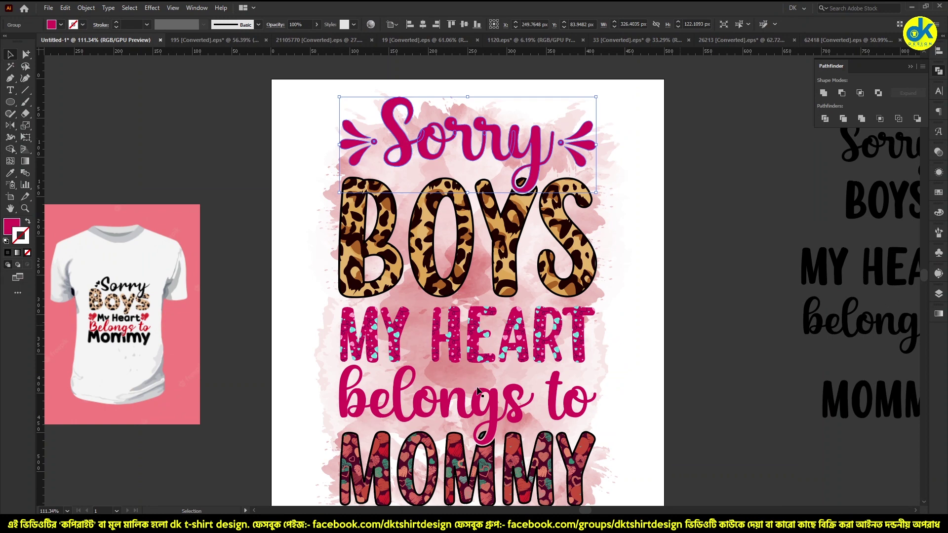
left_click(695, 322)
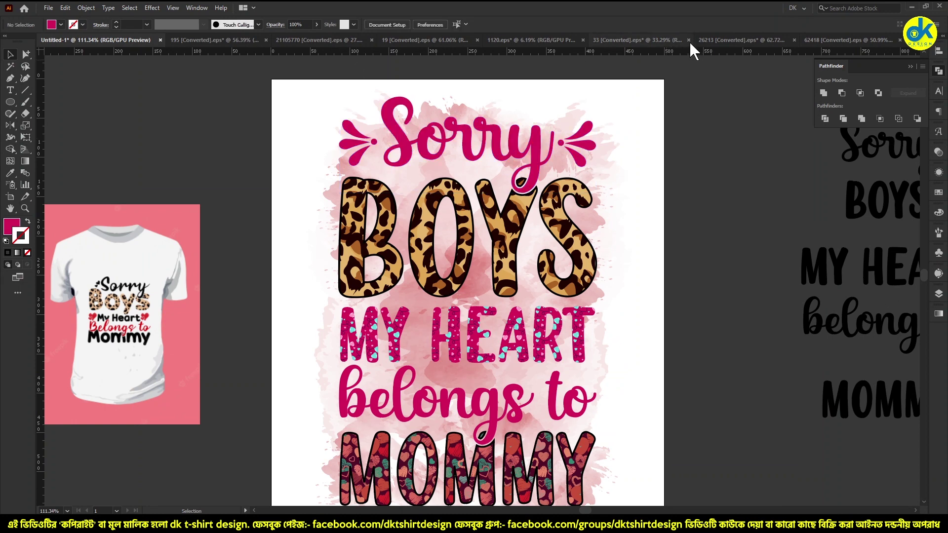
left_click(751, 40)
right_click(739, 39)
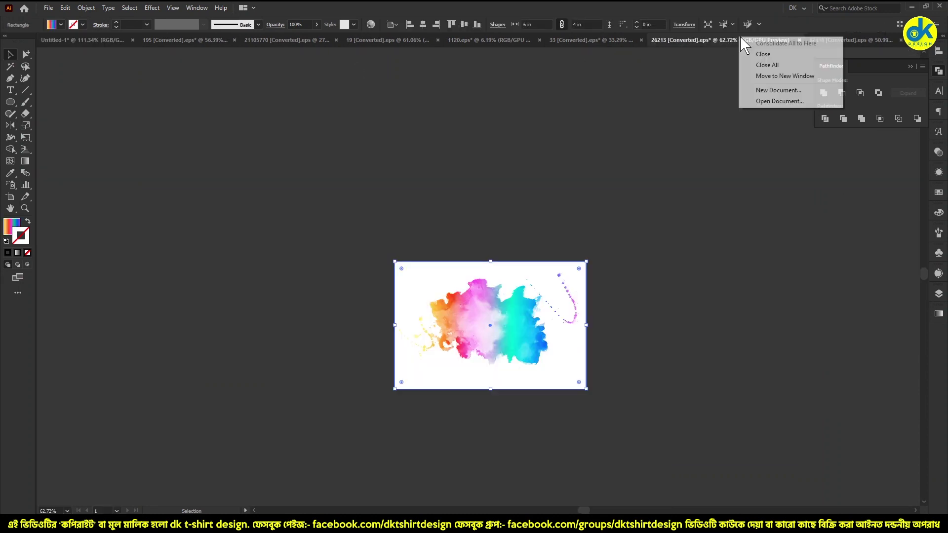
left_click(763, 54)
left_click(537, 278)
Step: Open 4254395.eps from the Heart Valentine folder and select a pink heart
left_click(386, 37)
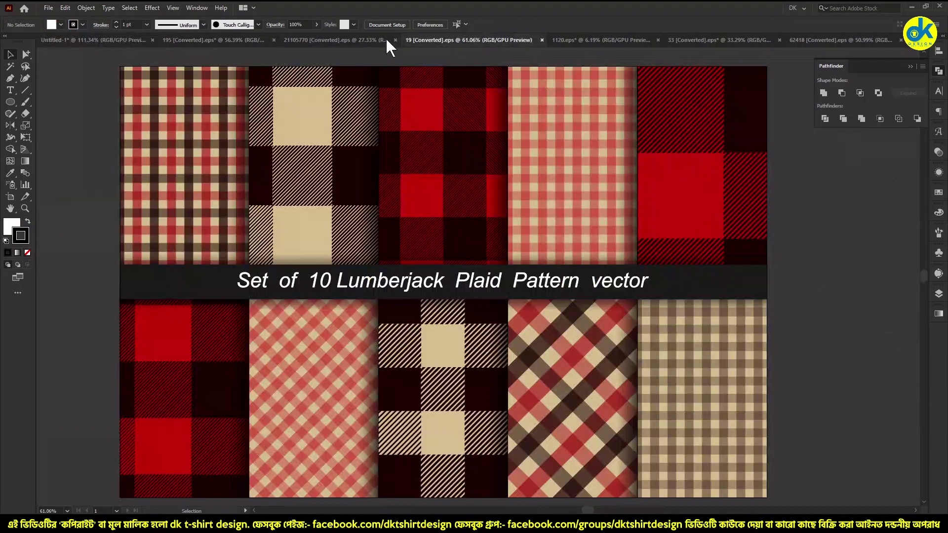
left_click(229, 38)
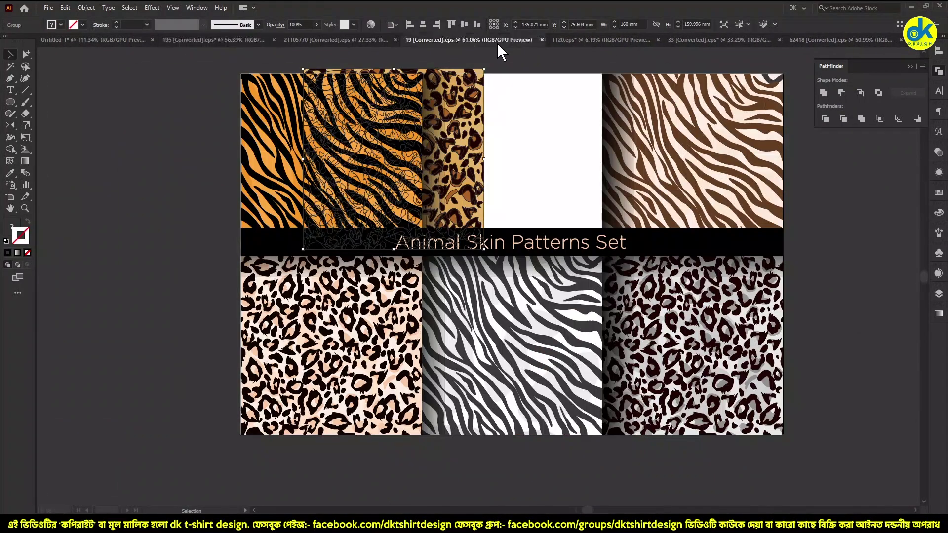
left_click(497, 39)
left_click(574, 39)
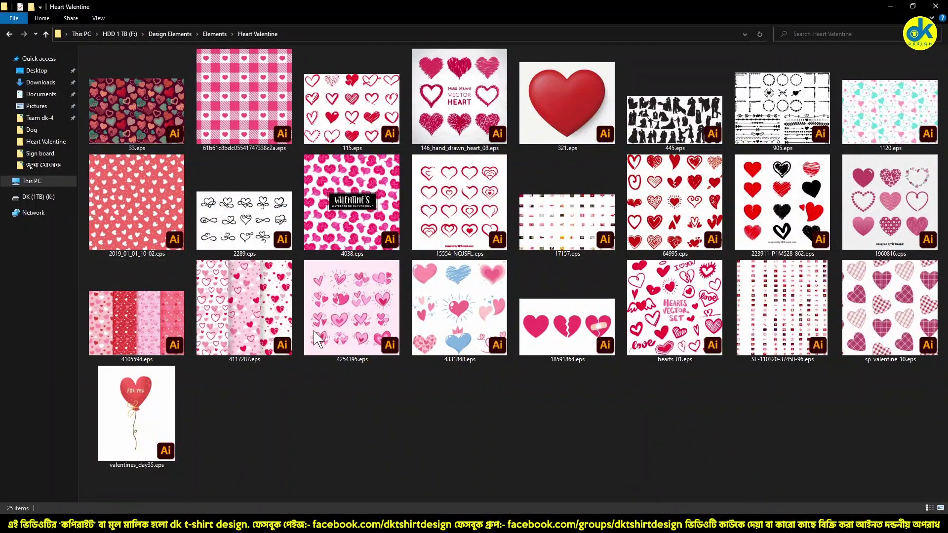
double_click(354, 332)
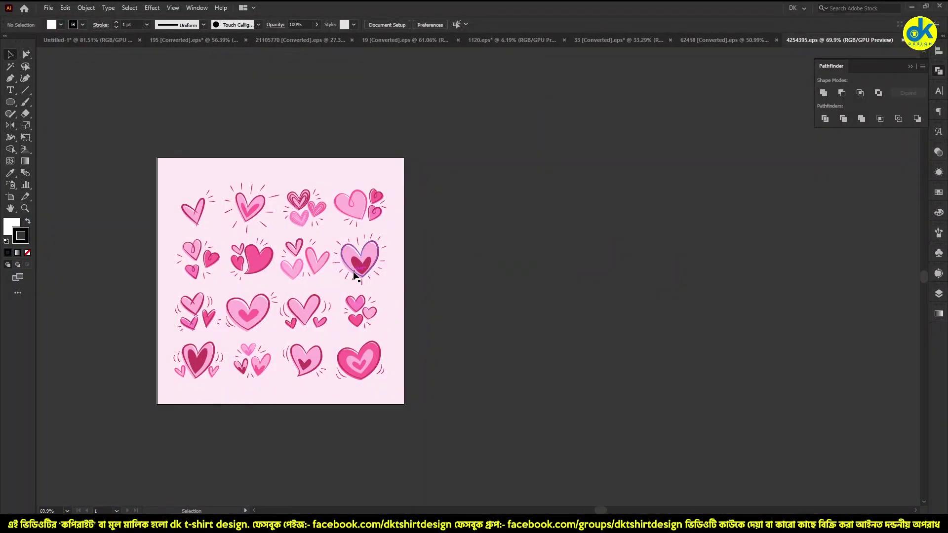
left_click(354, 275)
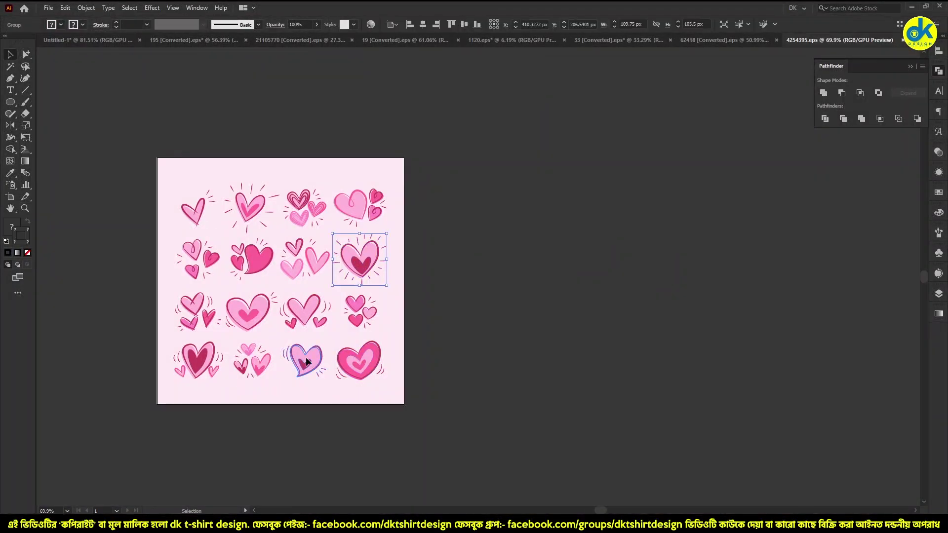
Step: Drag a pink heart from 4254395.eps into the design beside MOMMY
left_click_drag(306, 364, 617, 327)
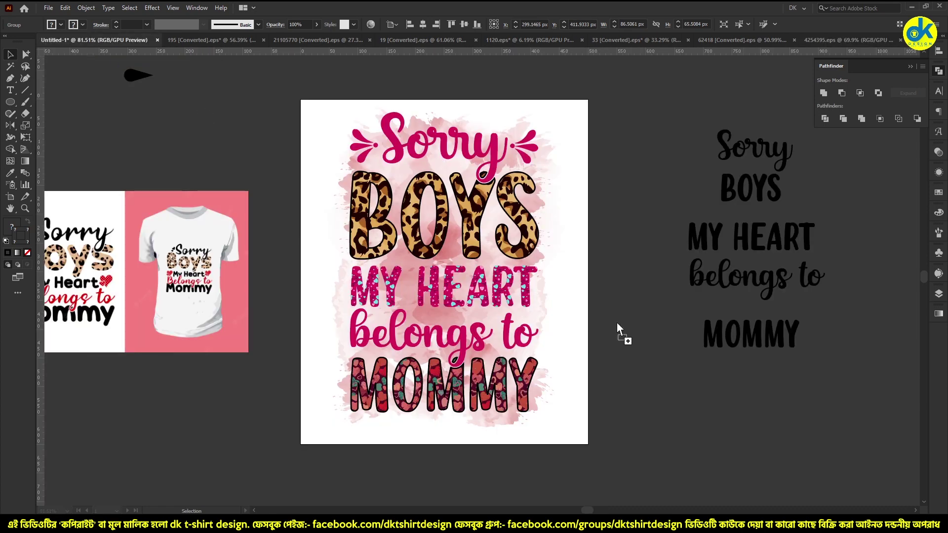
mouse_move(711, 357)
left_mouse_down()
mouse_move(591, 371)
mouse_move(591, 379)
mouse_move(558, 368)
mouse_move(542, 340)
mouse_move(580, 333)
left_mouse_up()
left_click(660, 380)
scroll(557, 366, "up", 5)
scroll(580, 333, "down", 5)
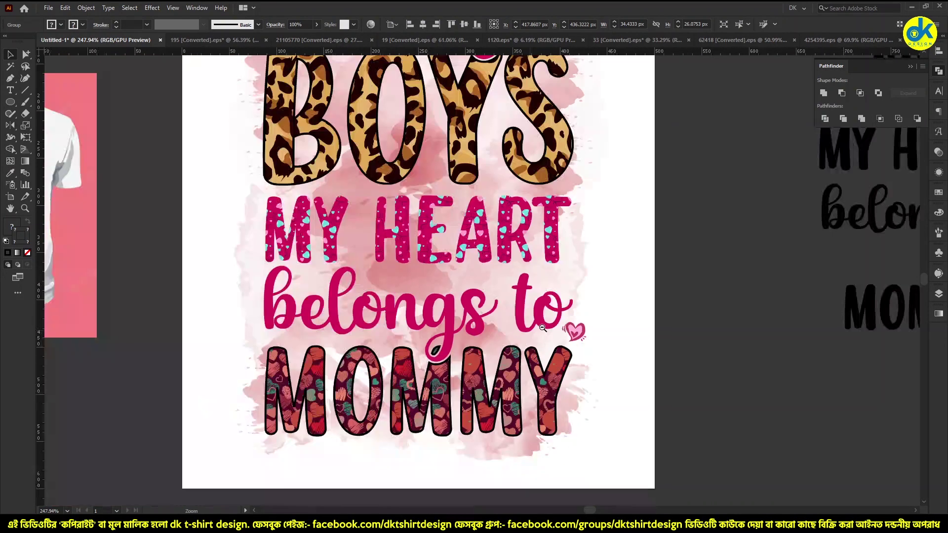
Step: Place heart copies left of MY, near Sorry, toward MOMMY and beside the text
left_click_drag(664, 346, 344, 280)
left_click(314, 263)
left_click(508, 287)
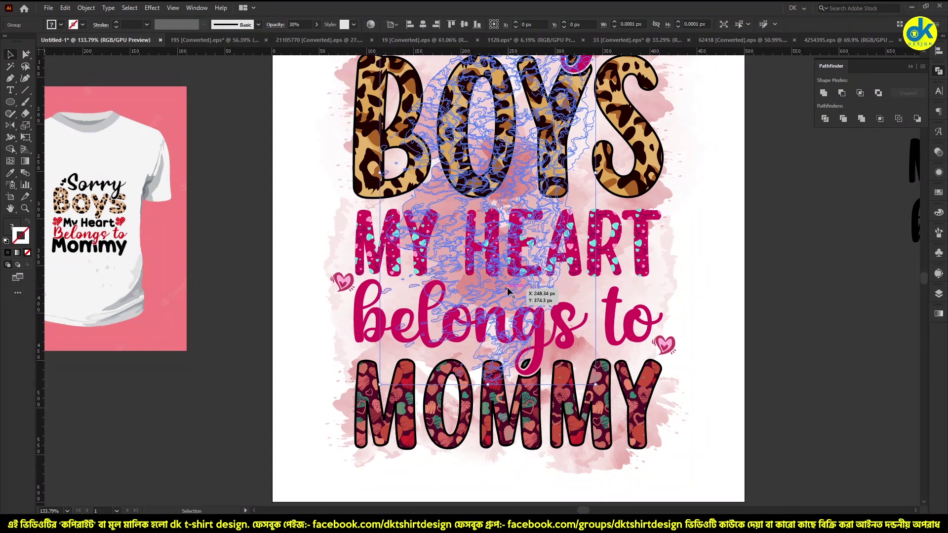
left_click(810, 212)
scroll(746, 229, "down", 1)
left_click_drag(745, 229, 718, 268)
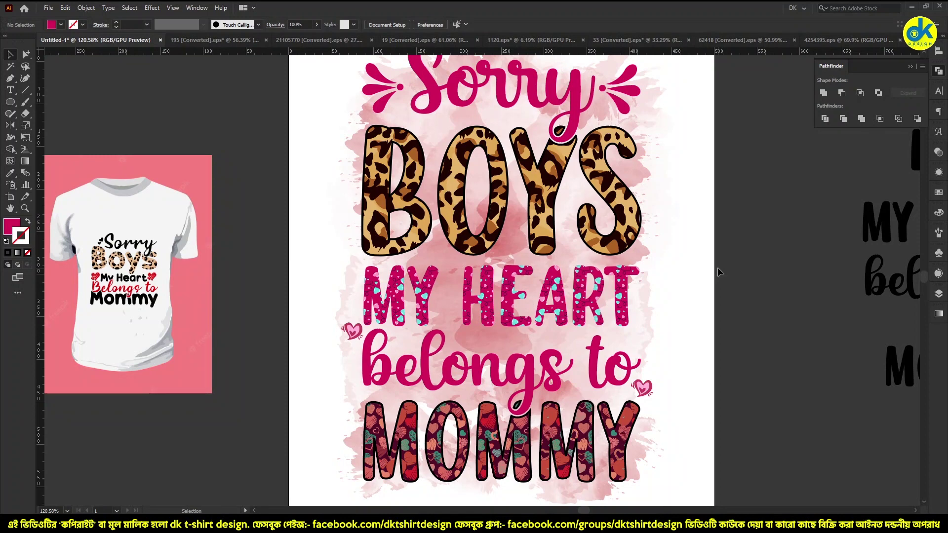
left_click_drag(353, 335, 541, 124)
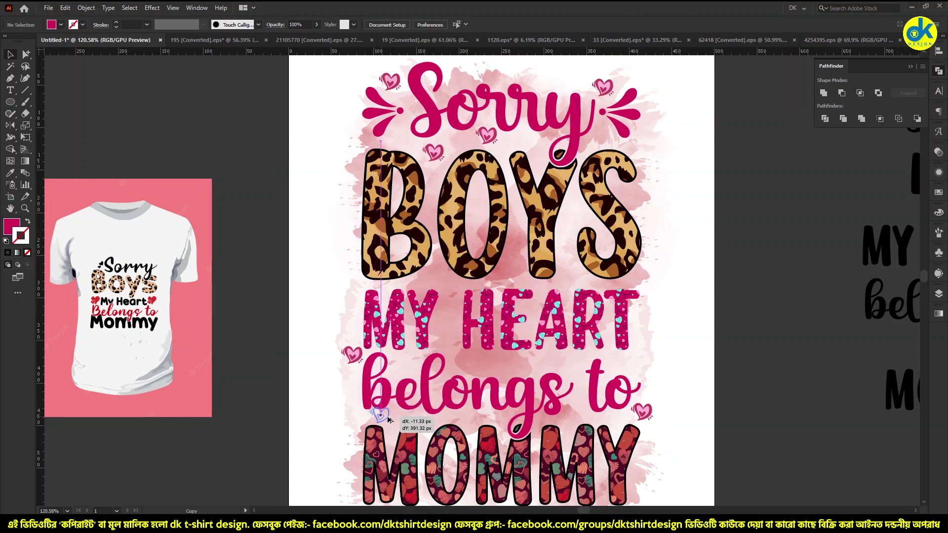
mouse_move(362, 415)
left_mouse_down()
mouse_move(391, 423)
mouse_move(511, 370)
mouse_move(631, 366)
left_mouse_up()
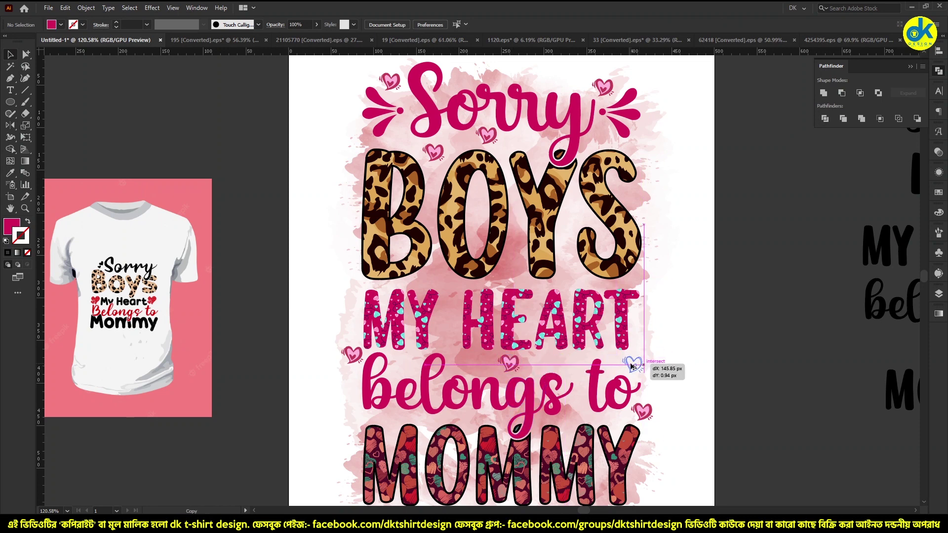
mouse_move(631, 366)
left_mouse_down()
mouse_move(644, 446)
mouse_move(355, 424)
left_mouse_up()
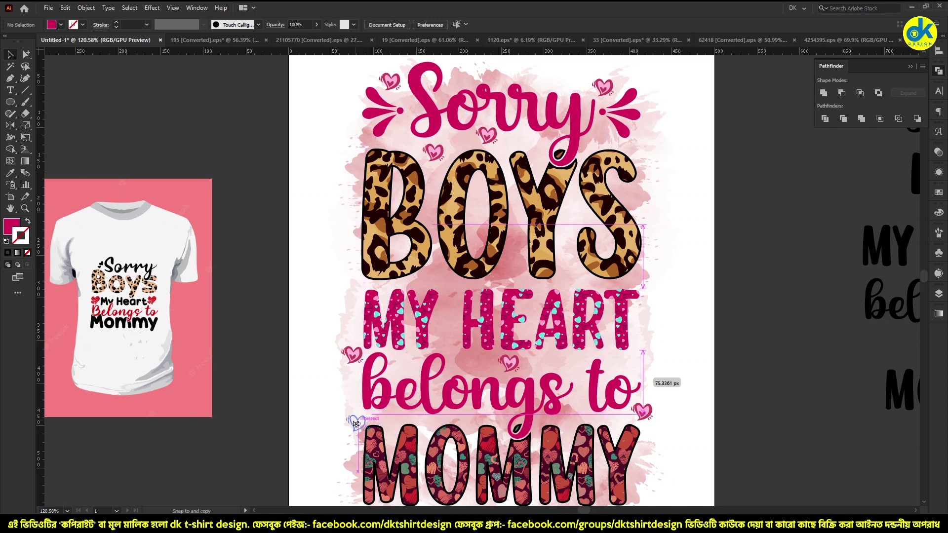
scroll(355, 423, "up", 3)
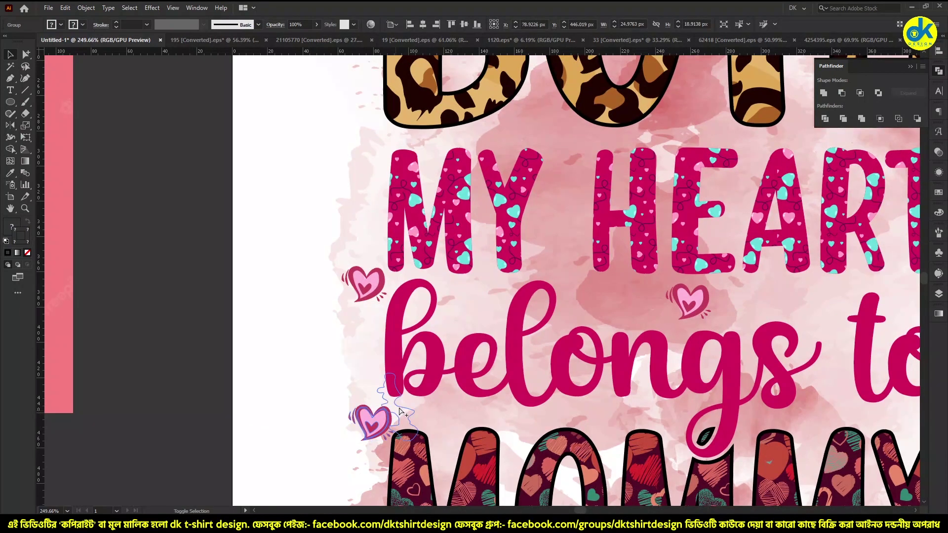
Step: Mirror the heart near MOMMY vertically and shrink it slightly
key("o")
key("Return")
left_click(670, 312)
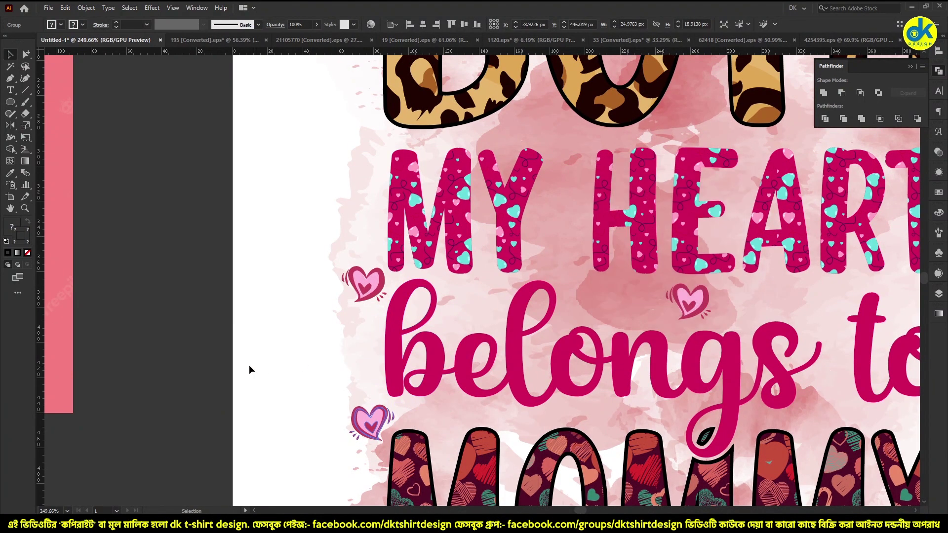
left_click(251, 371)
left_click_drag(368, 418, 353, 431)
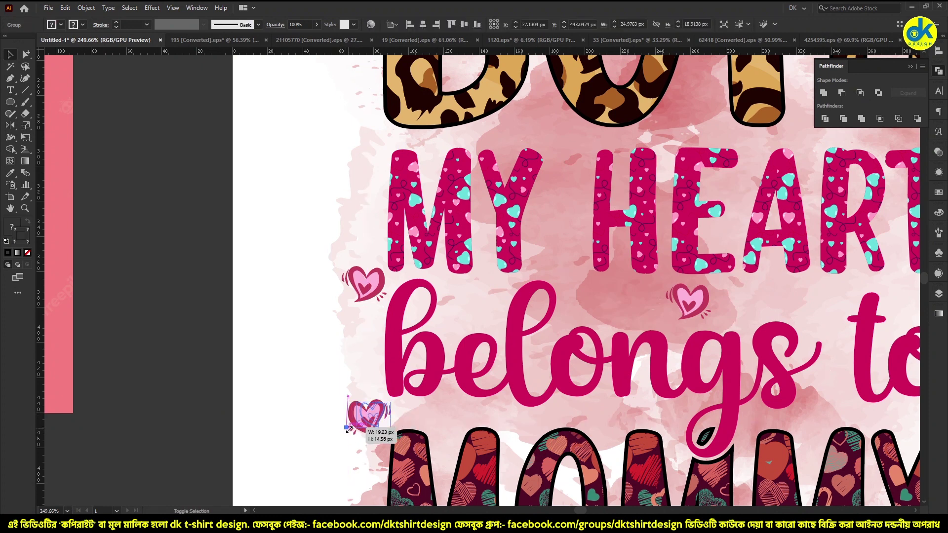
left_click(254, 381)
Step: Mirror the small heart left of belongs and move a small heart up beside MY
scroll(354, 376, "down", 1)
scroll(354, 377, "down", 1)
scroll(357, 355, "down", 1)
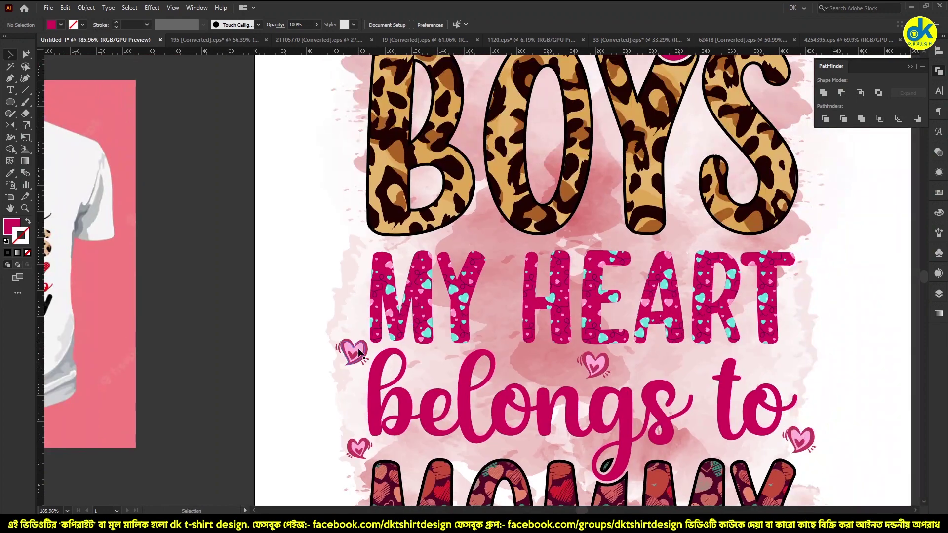
left_click(359, 351)
key("ctrl+shift+r")
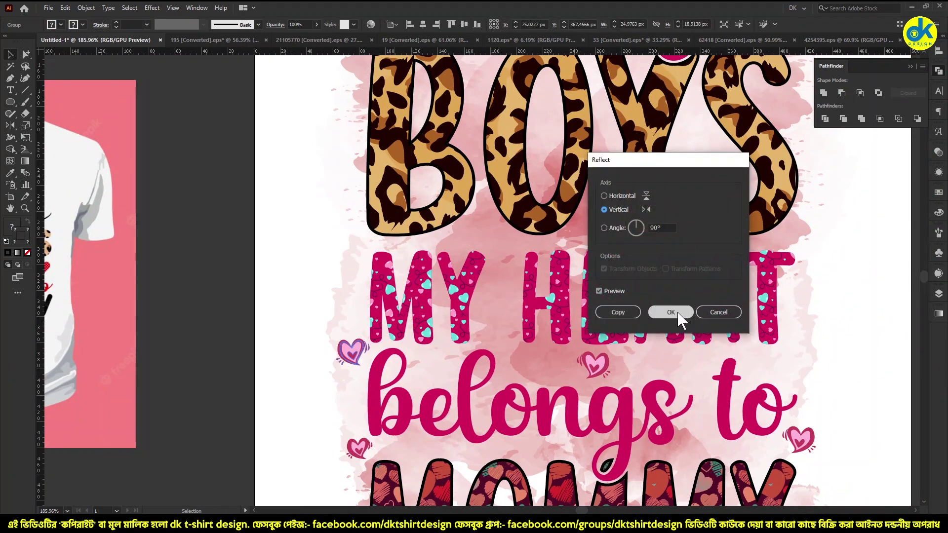
left_click(671, 312)
scroll(349, 363, "down", 1)
left_click(349, 363)
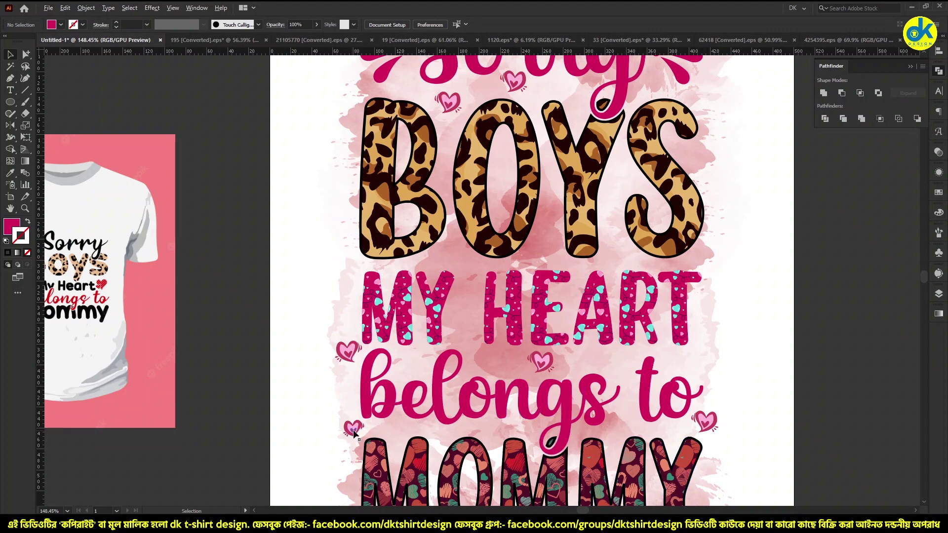
left_click_drag(353, 434, 349, 270)
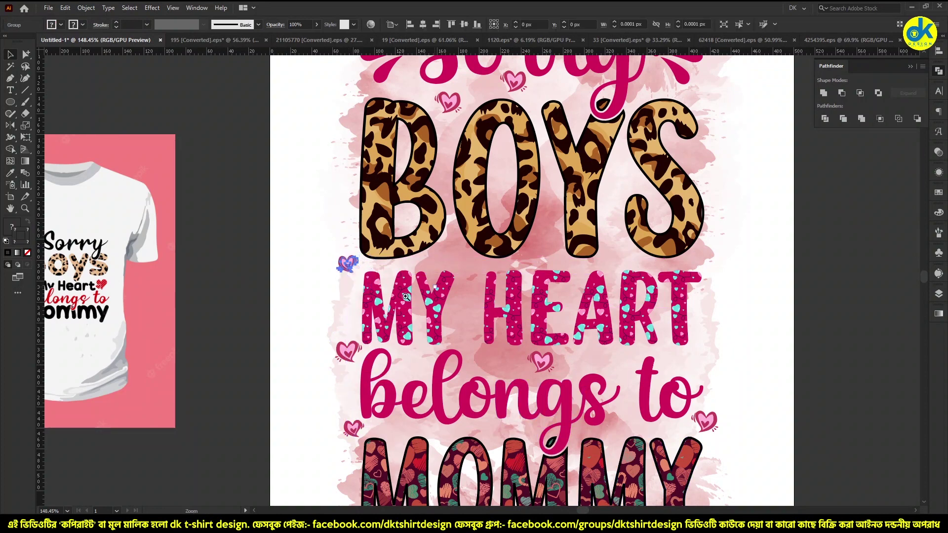
scroll(405, 296, "down", 1)
Step: Copy a heart to the right side of the lettering and mirror it
left_click(436, 337)
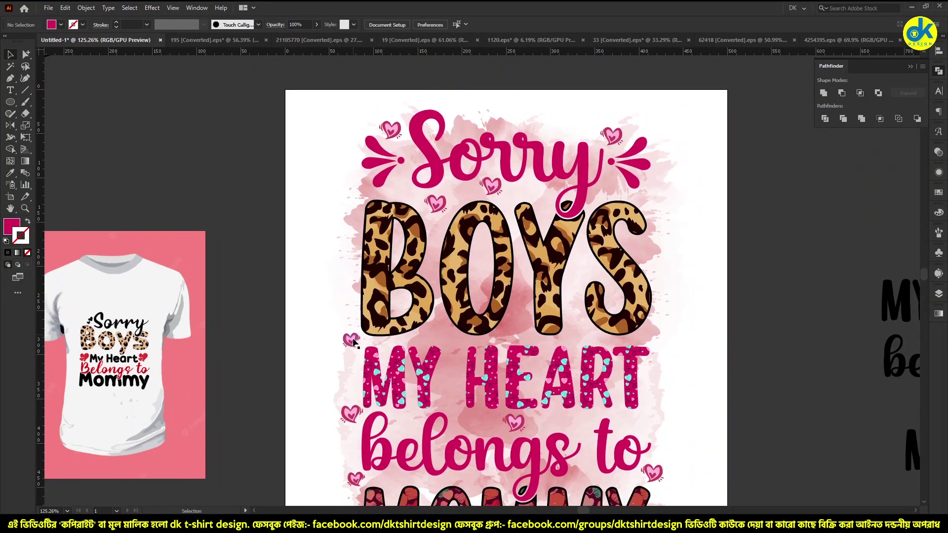
left_click_drag(352, 339, 656, 339)
right_click(705, 356)
left_click(839, 462)
left_click(690, 310)
left_click(680, 334)
Step: Copy the right-side heart up beside Sorry
left_click_drag(651, 340, 645, 200)
left_click(713, 197)
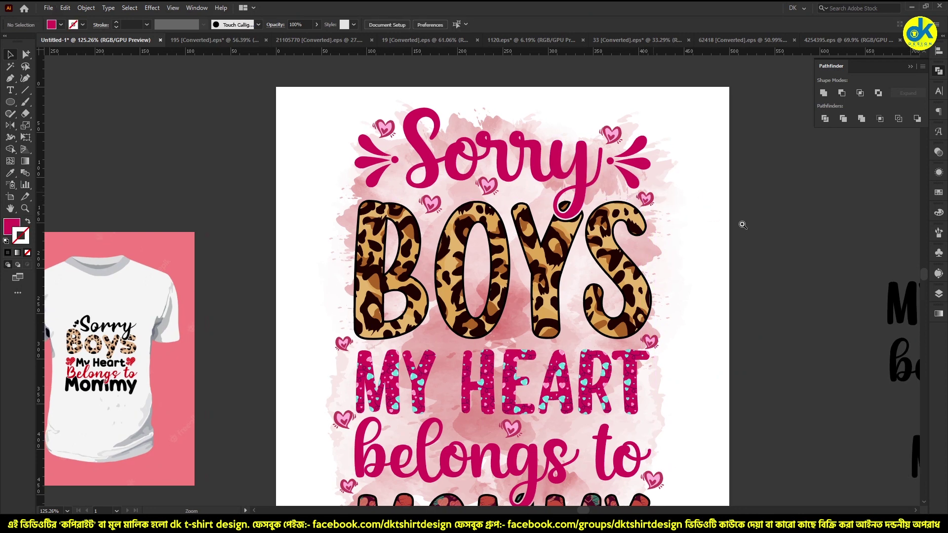
scroll(656, 217, "up", 4)
left_click(652, 218)
scroll(701, 212, "down", 4)
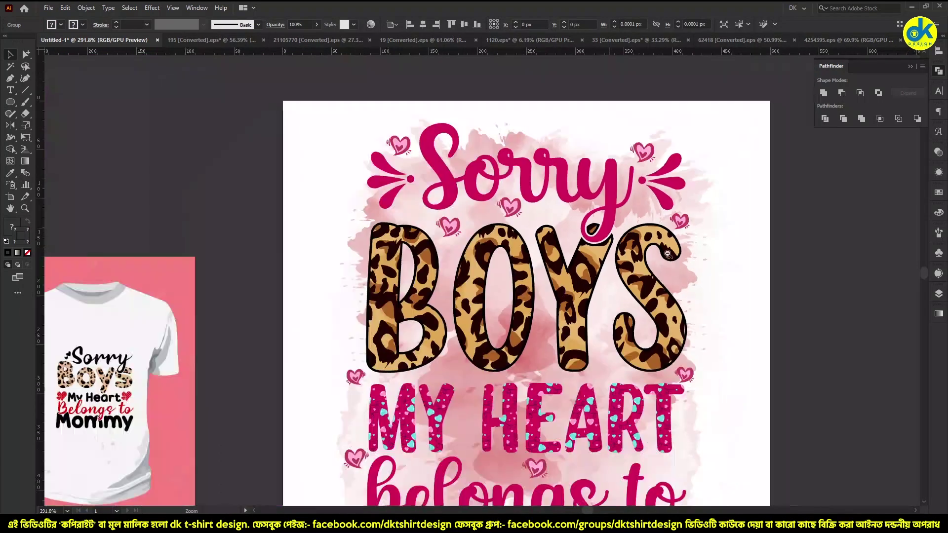
left_click(760, 264)
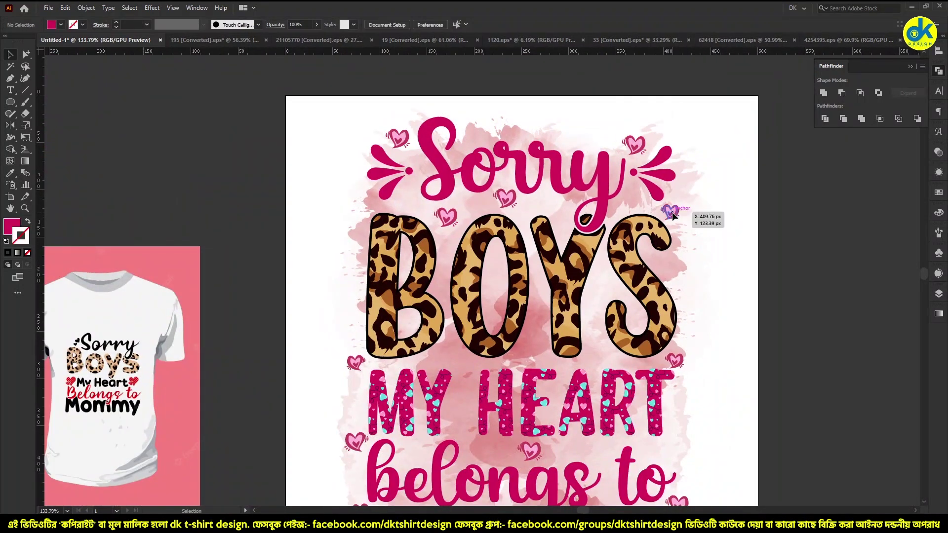
Step: Copy a heart beneath BOYS and adjust its position with the Move dialog
mouse_move(673, 216)
left_mouse_down()
mouse_move(600, 354)
mouse_move(451, 361)
left_mouse_up()
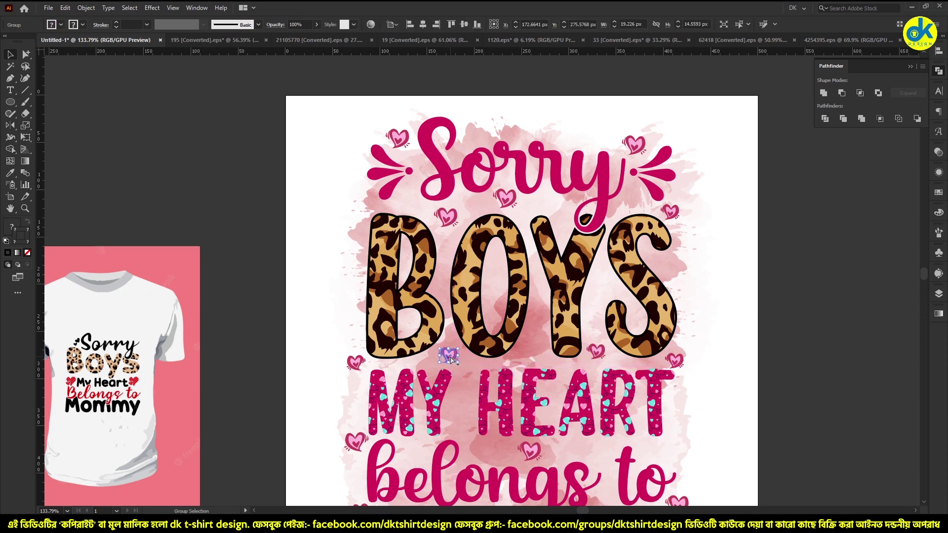
key("Return")
left_click(667, 317)
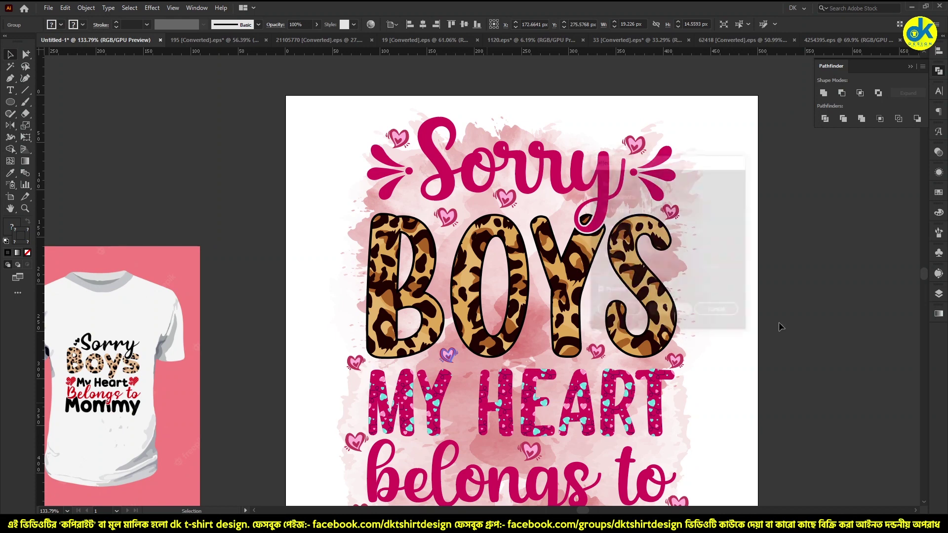
left_click(765, 335)
scroll(765, 335, "down", 3)
left_click_drag(784, 366, 726, 321)
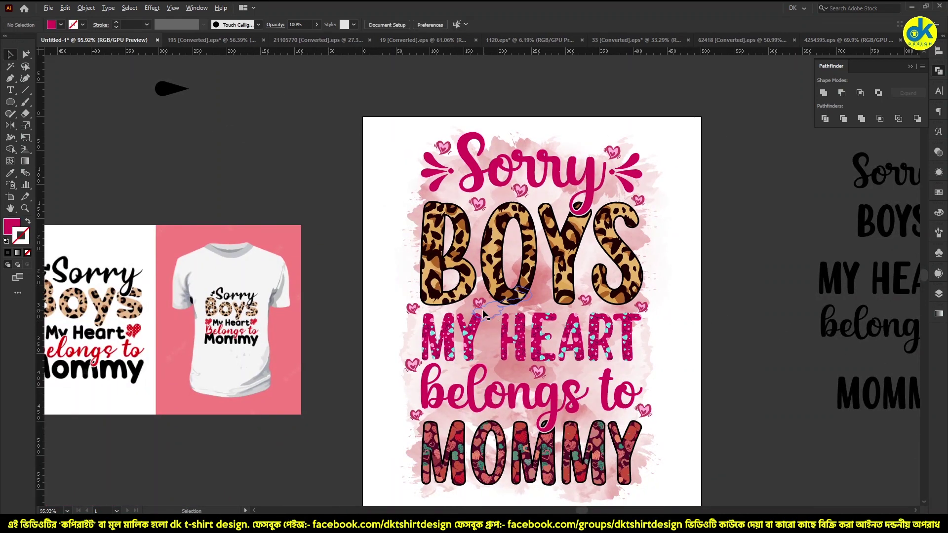
Step: Add heart copies below the last one and beside the T of HEART, mirroring it
left_click_drag(478, 307, 548, 365)
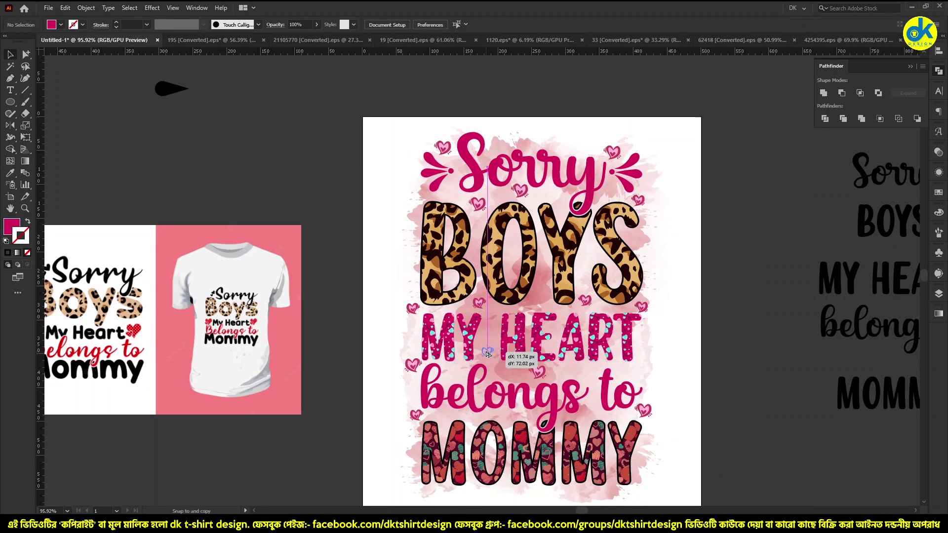
scroll(640, 364, "up", 3)
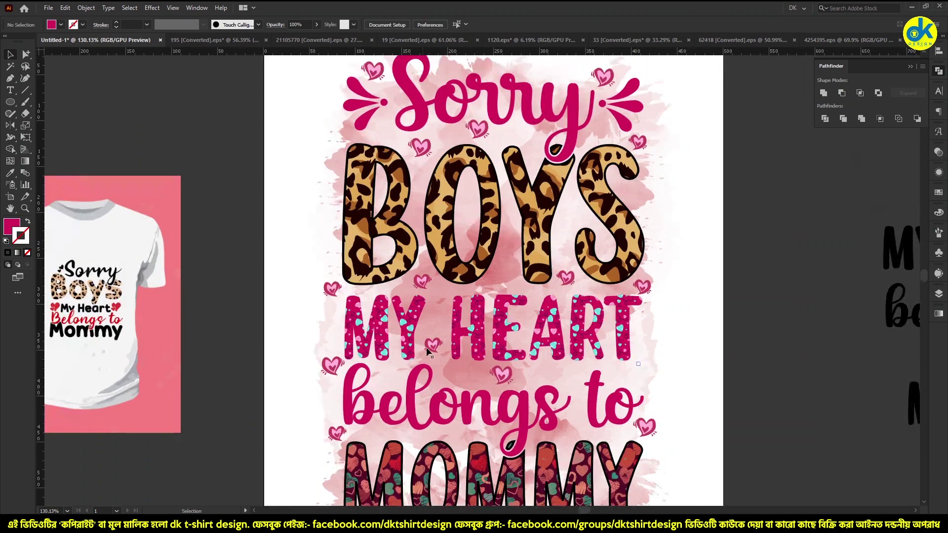
left_click_drag(569, 367, 644, 379)
key("o")
key("Return")
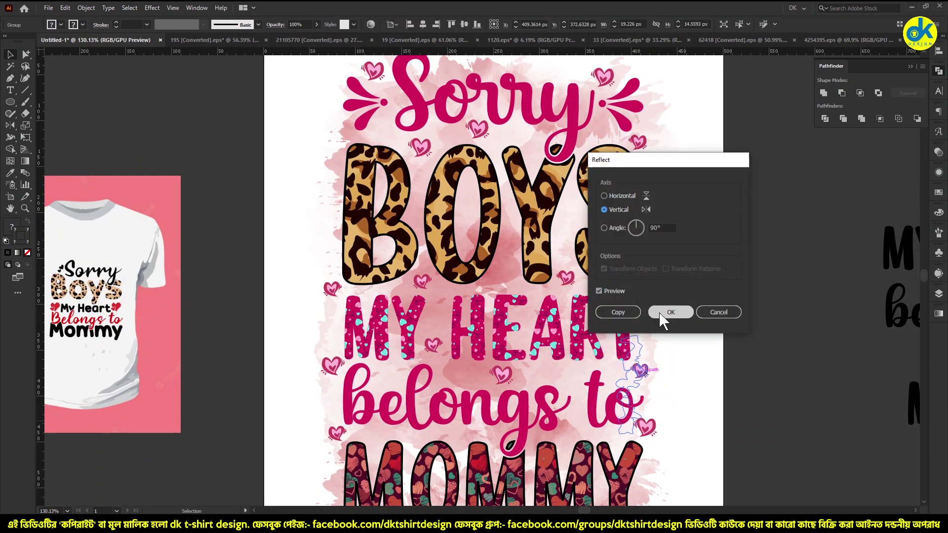
left_click(664, 312)
left_click(757, 320)
scroll(715, 347, "down", 2)
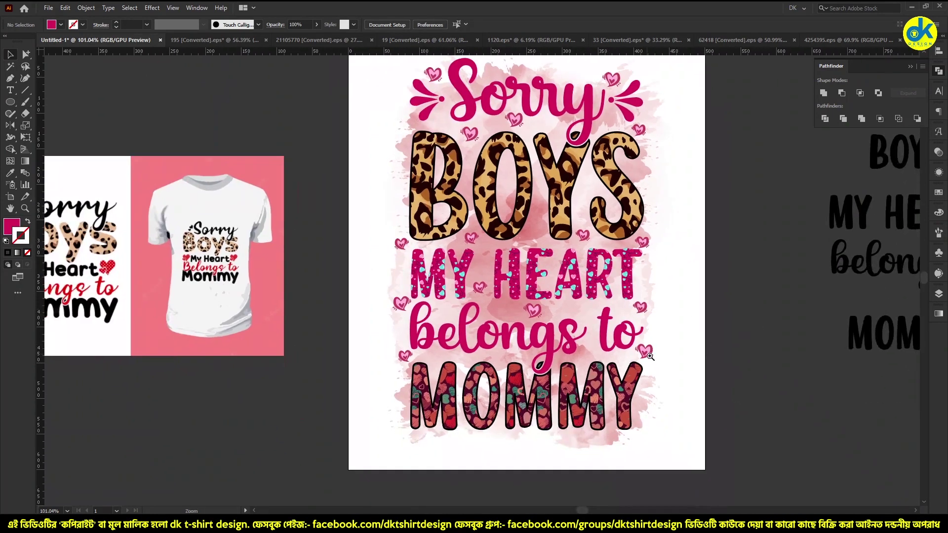
scroll(723, 365, "up", 2)
scroll(728, 364, "down", 2)
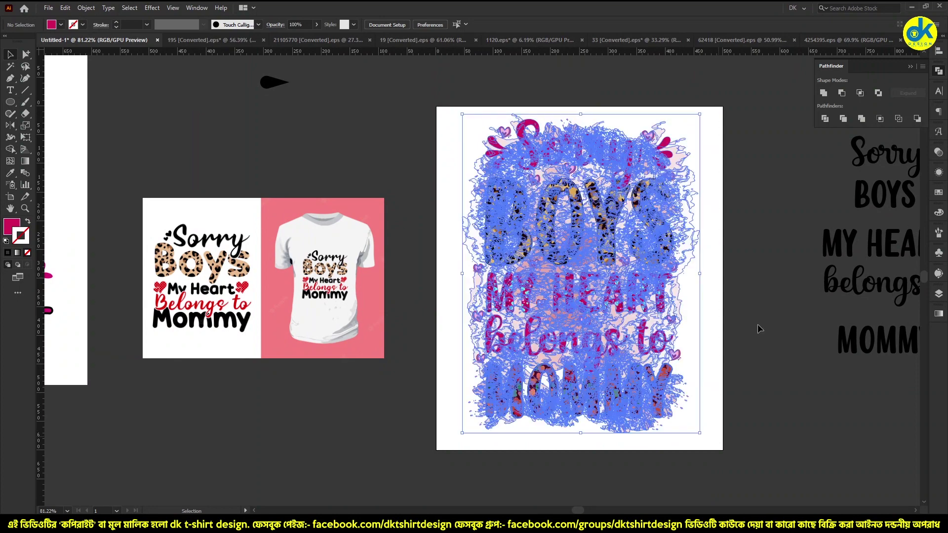
Step: Copy a small heart further left and another down from beside the T
scroll(674, 326, "up", 2)
left_click_drag(650, 322, 589, 326)
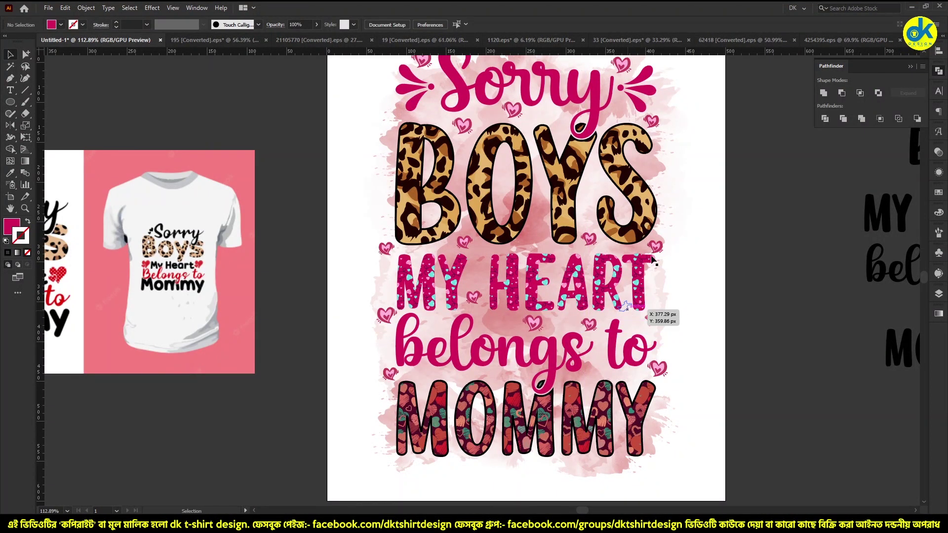
scroll(724, 261, "down", 1)
mouse_move(641, 277)
left_mouse_down()
mouse_move(486, 378)
mouse_move(476, 438)
mouse_move(493, 439)
left_mouse_up()
scroll(478, 439, "up", 2)
Step: Move the small heart into place to the right of BOYS
key("ctrl+shift+a")
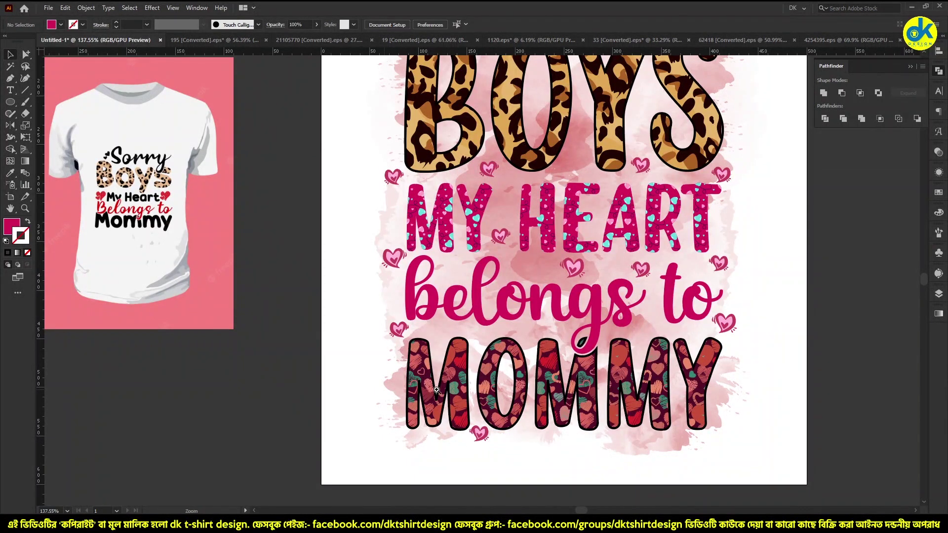
key("ctrl+alt+0")
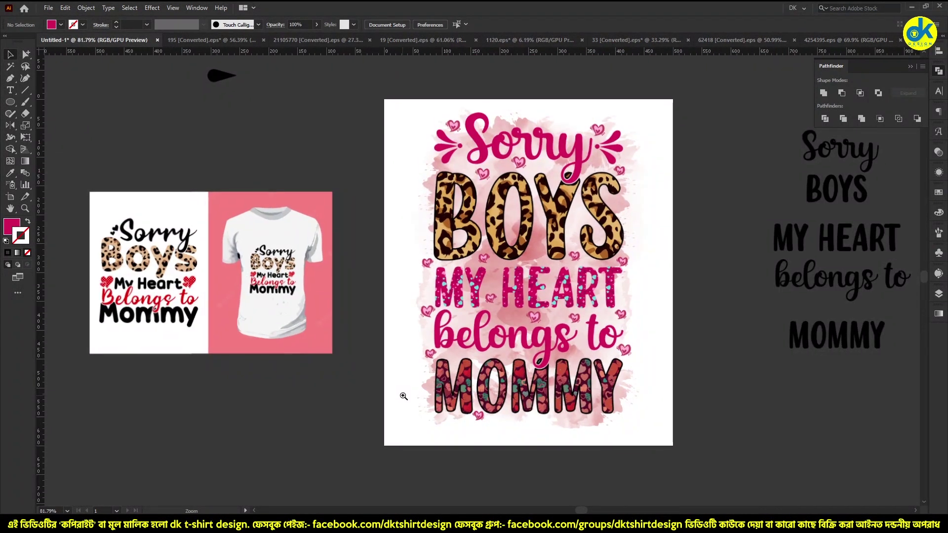
left_click_drag(402, 397, 411, 397)
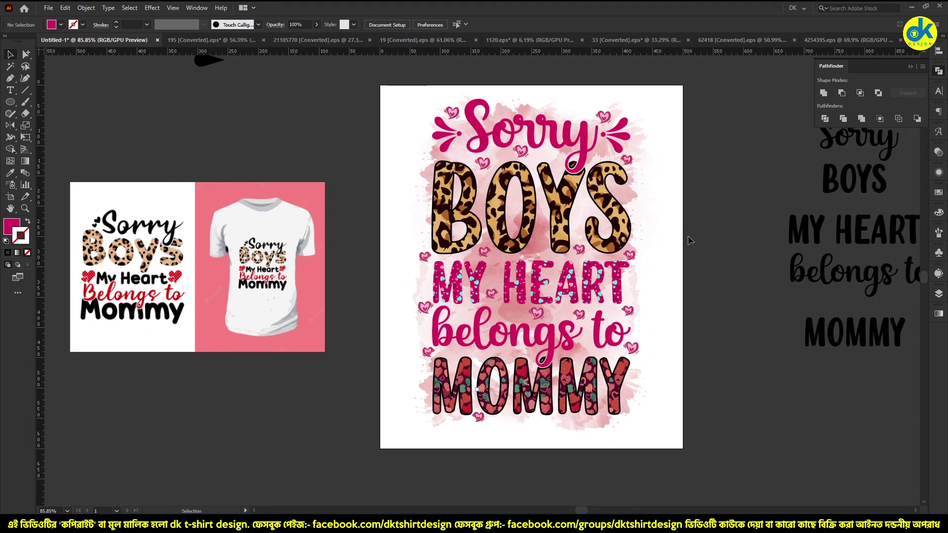
left_click_drag(630, 254, 653, 260)
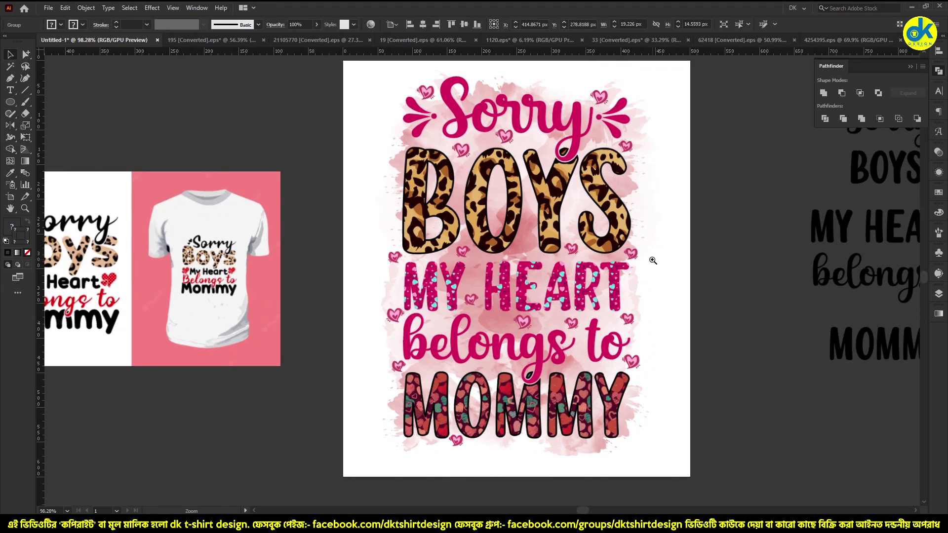
left_click(688, 294)
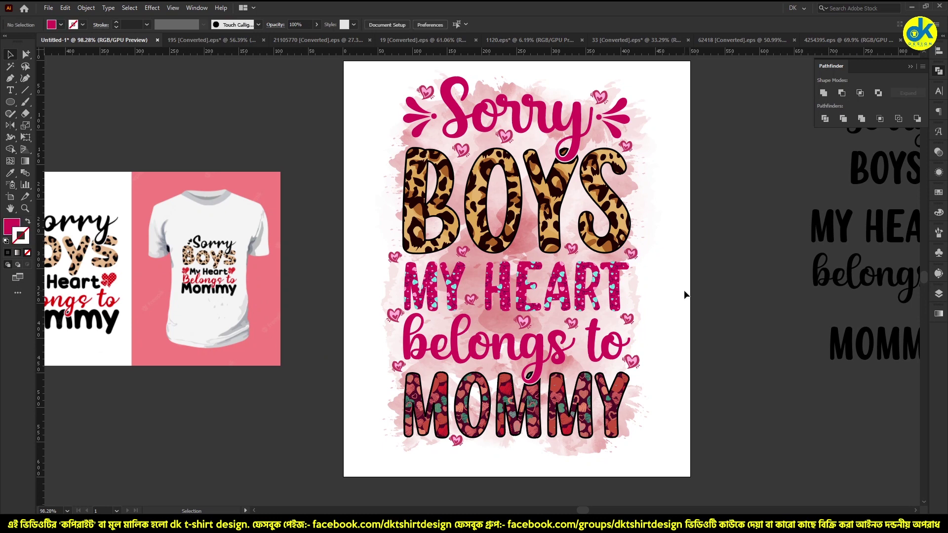
left_click_drag(522, 319, 484, 326)
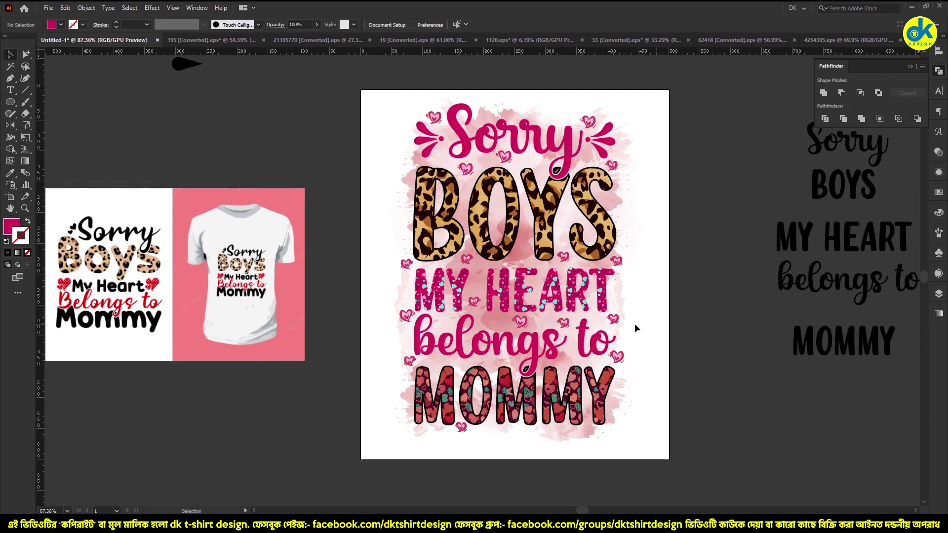
Step: Shrink the small heart under HEART to about 15 px wide
left_click_drag(480, 305, 485, 302)
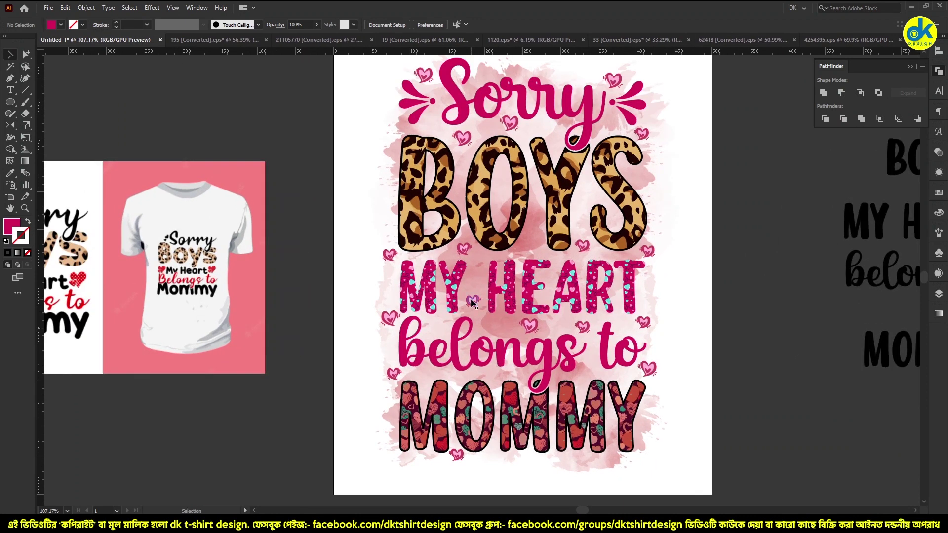
left_click(390, 322)
left_click_drag(390, 323, 406, 330)
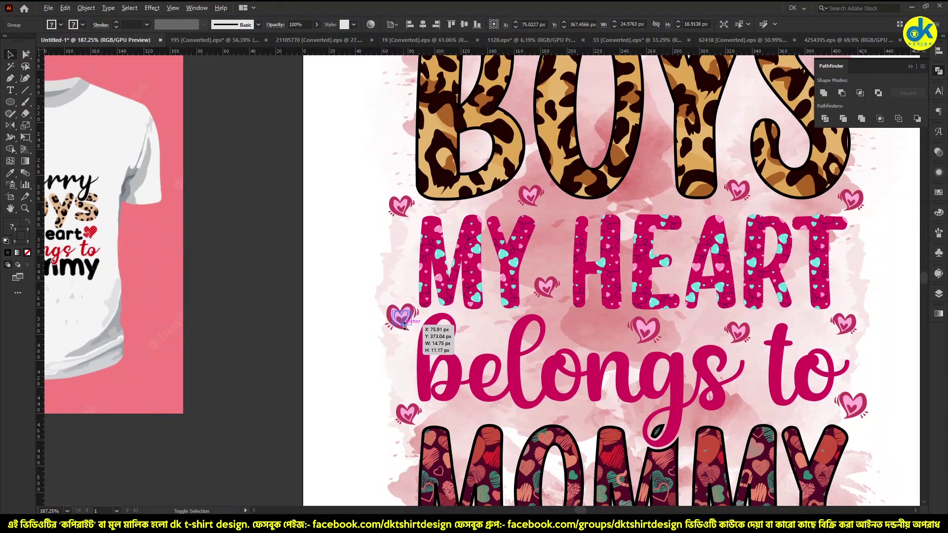
left_click(338, 297)
scroll(457, 317, "down", 1)
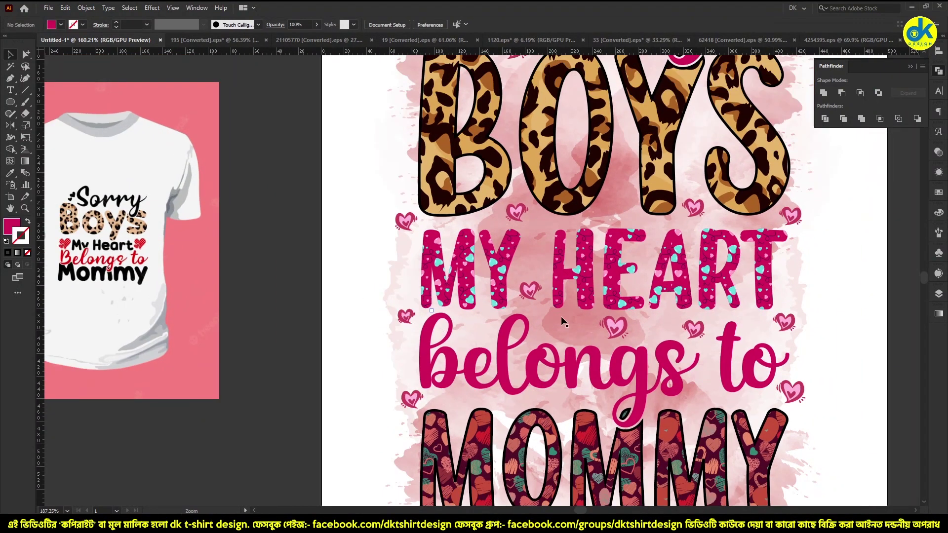
left_click(619, 323)
key("ctrl+shift+a")
left_click_drag(621, 330, 618, 319)
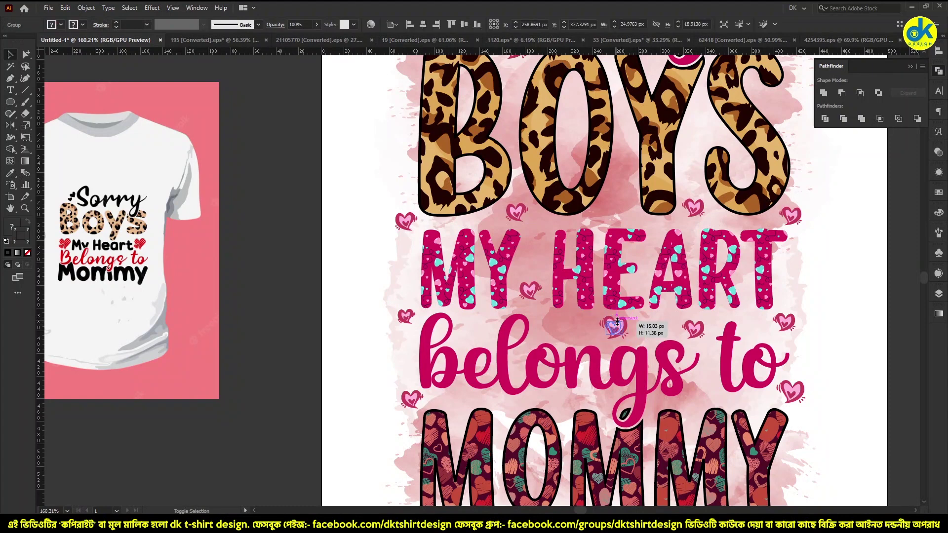
left_click_drag(618, 321, 617, 321)
scroll(301, 335, "down", 2)
left_click(761, 321)
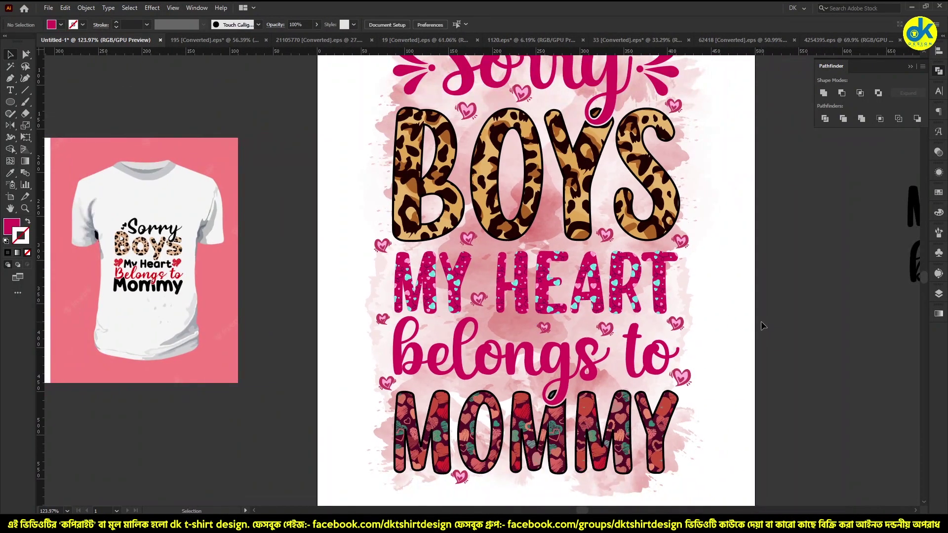
Step: Shrink and reposition the heart beside the word to
left_click(682, 378)
scroll(690, 378, "up", 5)
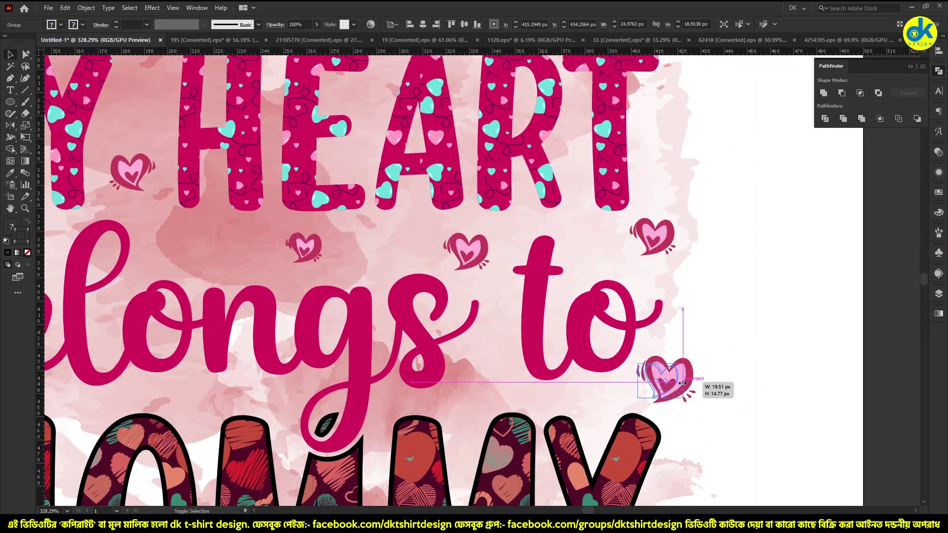
left_click_drag(696, 384, 666, 383)
scroll(694, 365, "down", 3)
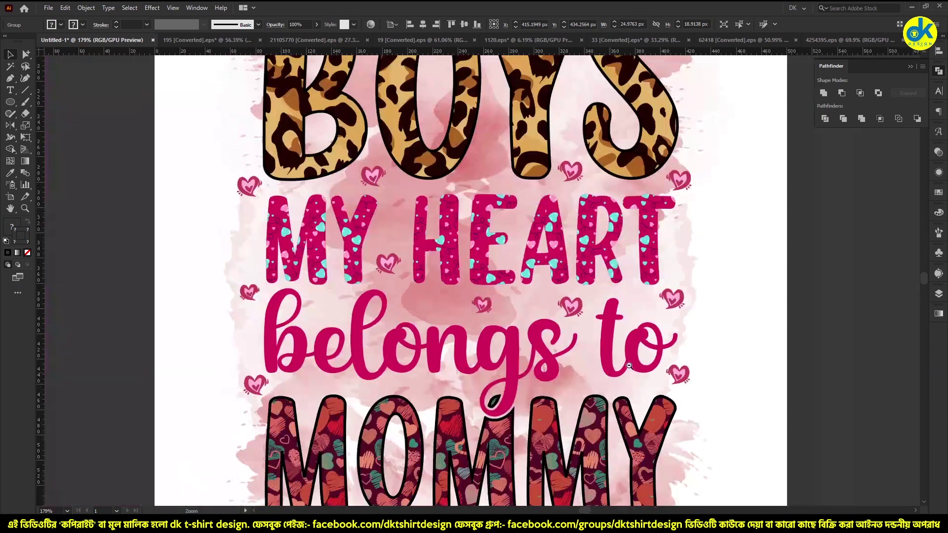
left_click(779, 308)
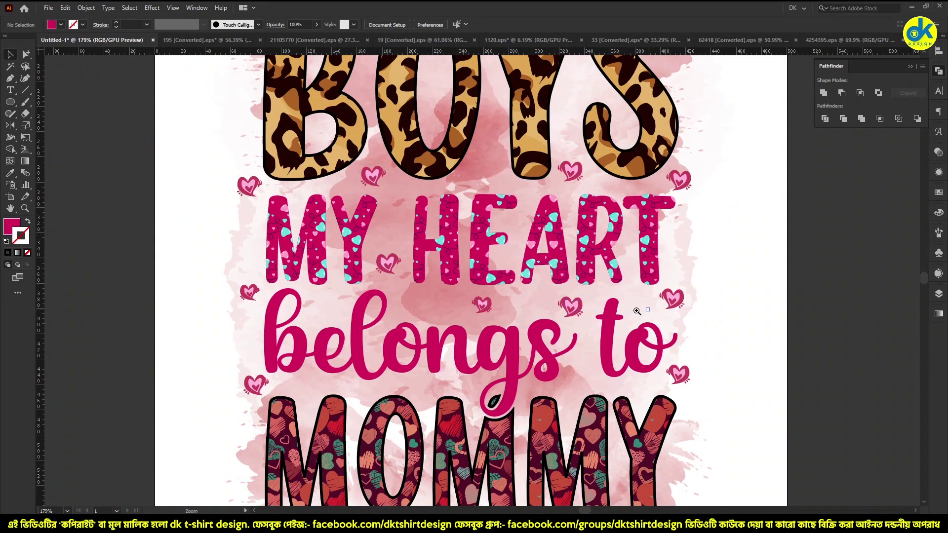
scroll(637, 311, "down", 2)
scroll(504, 191, "up", 1)
scroll(494, 175, "up", 1)
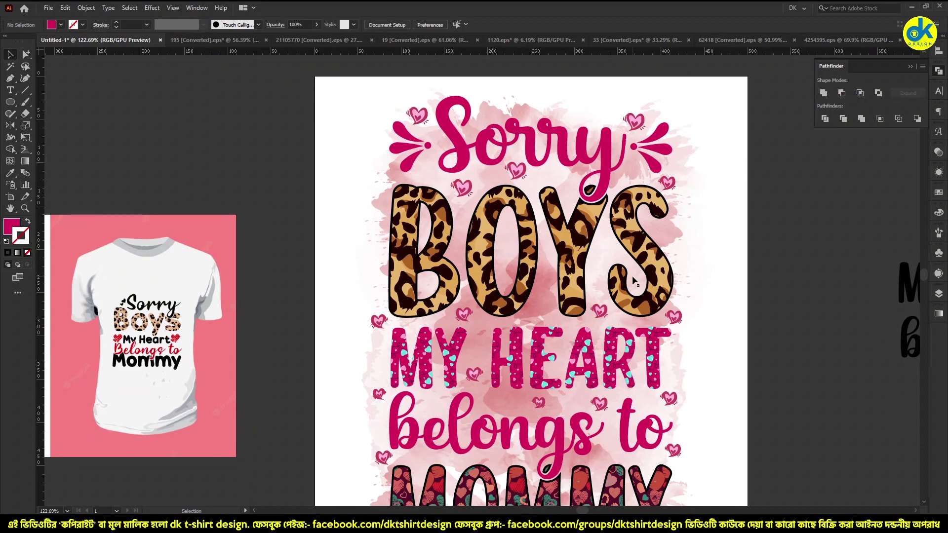
scroll(492, 355, "down", 2)
scroll(378, 285, "up", 1)
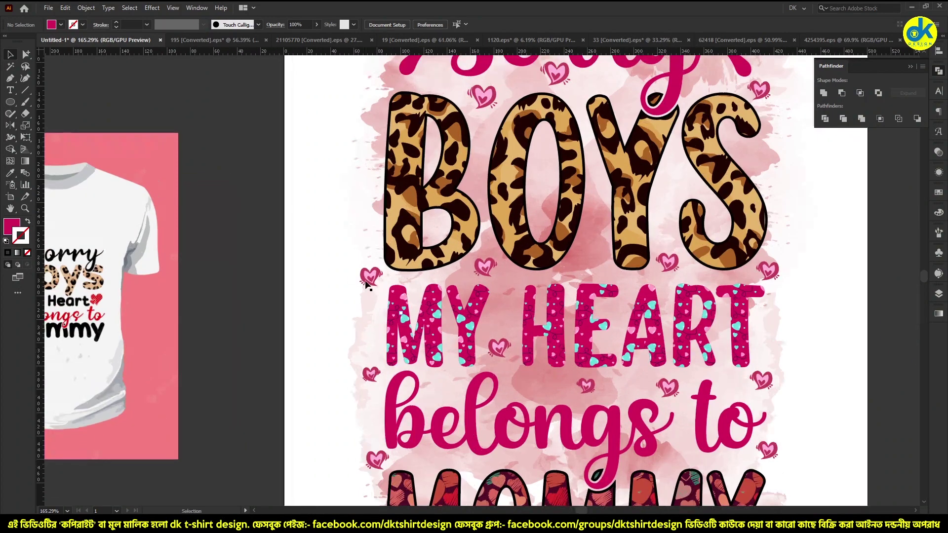
scroll(379, 285, "up", 1)
Step: Shrink the small heart to the left of MY
left_click(377, 275)
left_click_drag(365, 266, 375, 272)
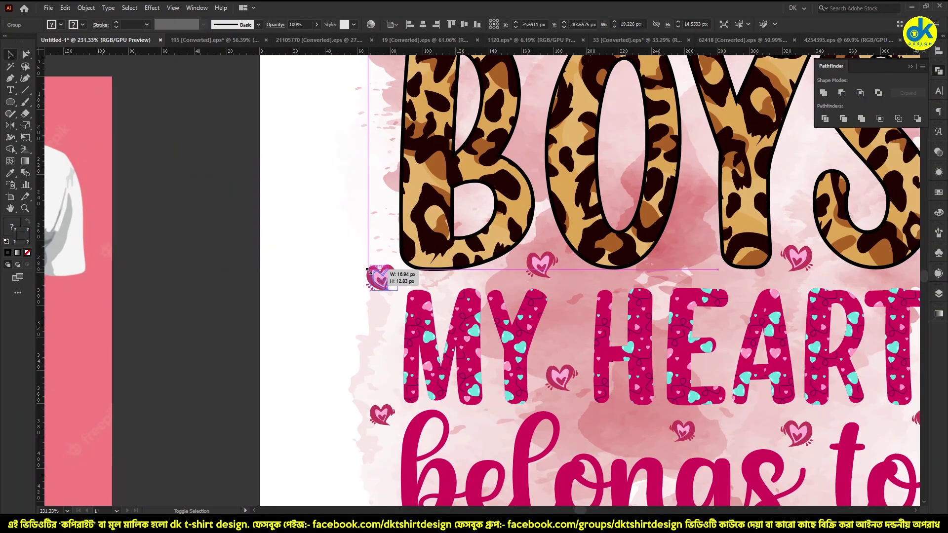
left_click(313, 260)
scroll(359, 293, "down", 1)
scroll(360, 294, "down", 4)
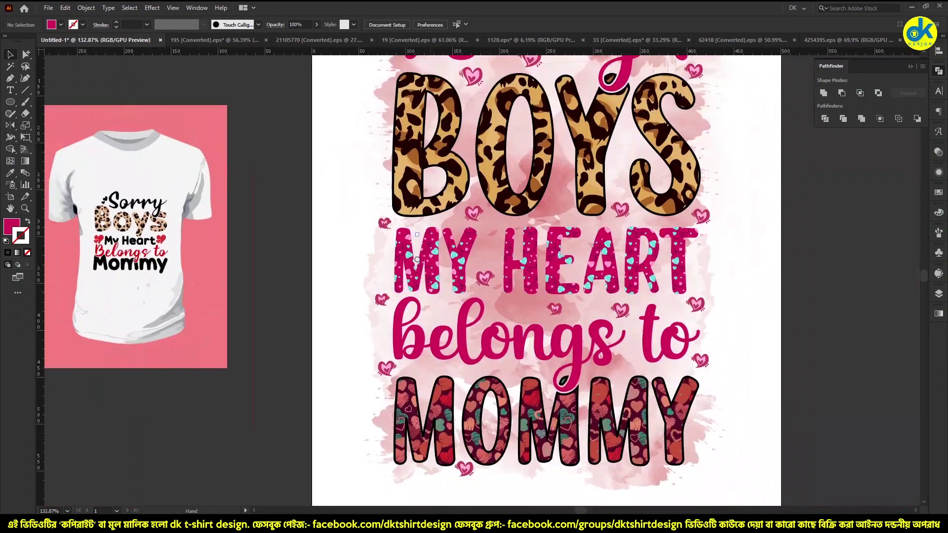
scroll(424, 295, "up", 1)
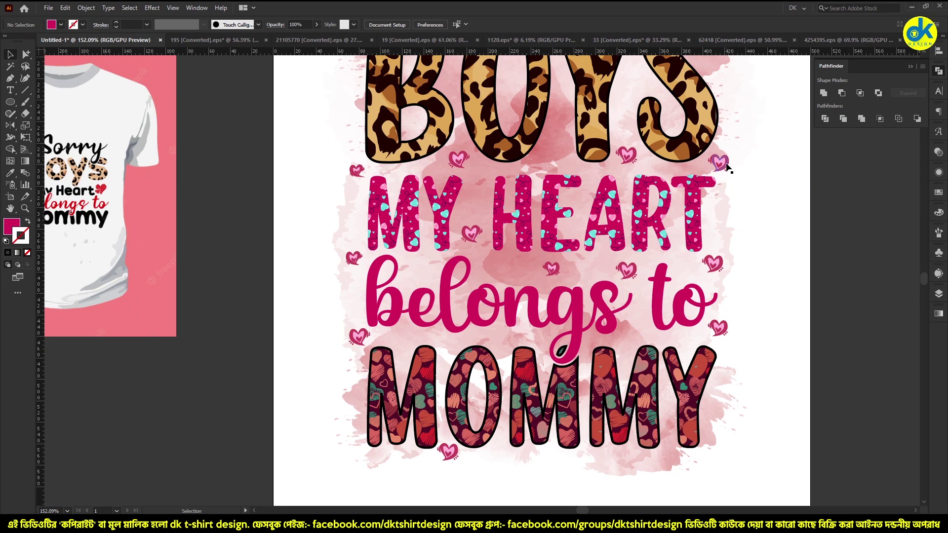
scroll(724, 350, "up", 1)
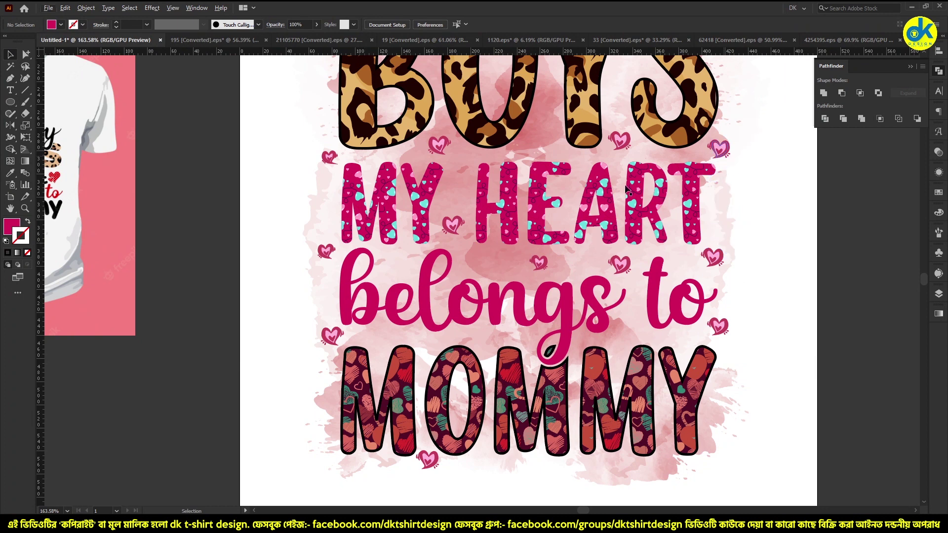
Step: Draw a tiny circle dot about 9 px across with the Ellipse Tool
left_click(11, 91)
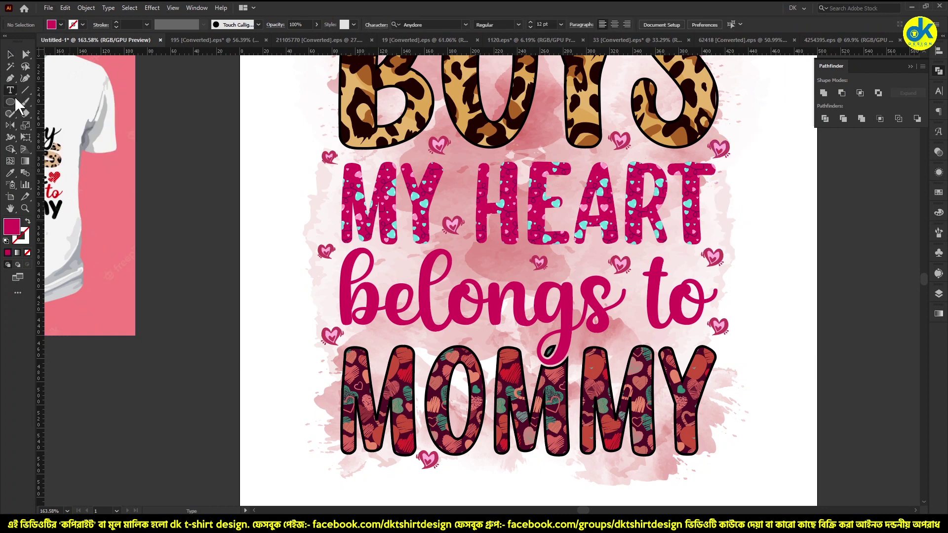
left_click_drag(18, 104, 50, 121)
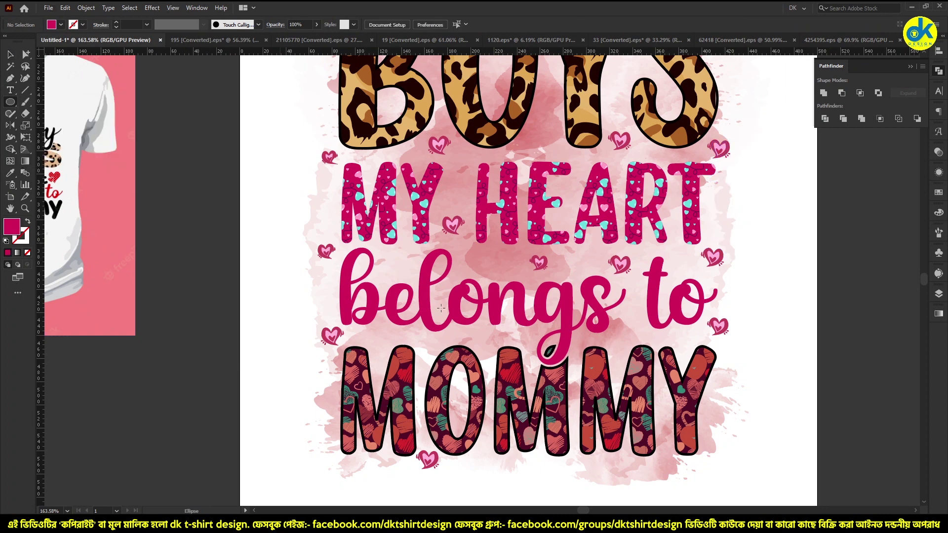
left_click(462, 272)
left_click_drag(480, 265, 484, 270)
key("v")
left_click(866, 304)
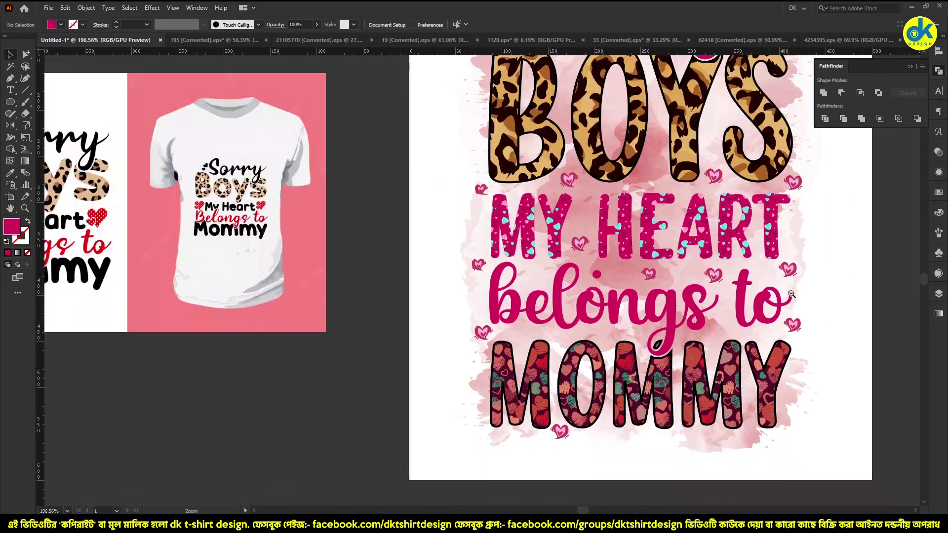
Step: Alt-drag copies of the tiny pink dot between the BOYS letters, above the Y and near Sorry
scroll(469, 257, "down", 3)
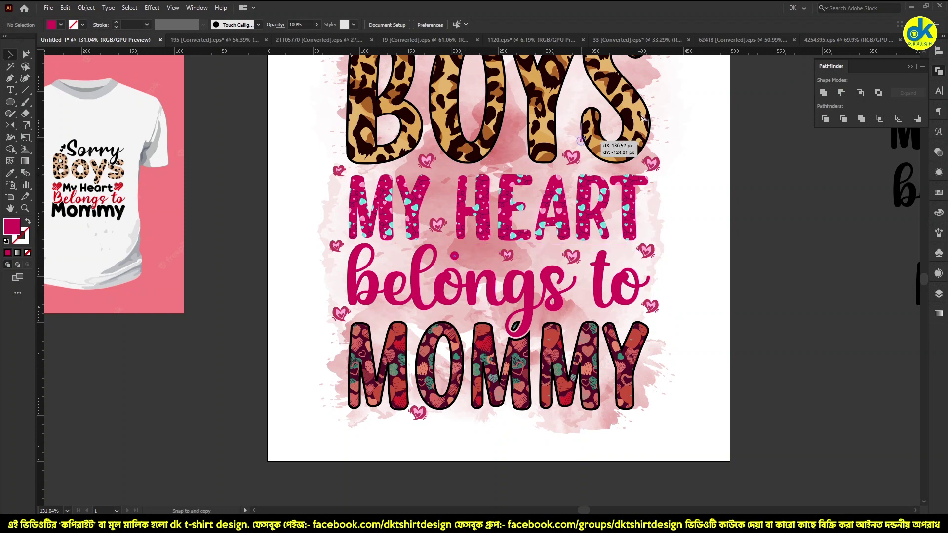
mouse_move(469, 258)
left_mouse_down()
mouse_move(648, 77)
mouse_move(578, 311)
mouse_move(381, 317)
mouse_move(389, 255)
left_mouse_up()
scroll(412, 257, "up", 3)
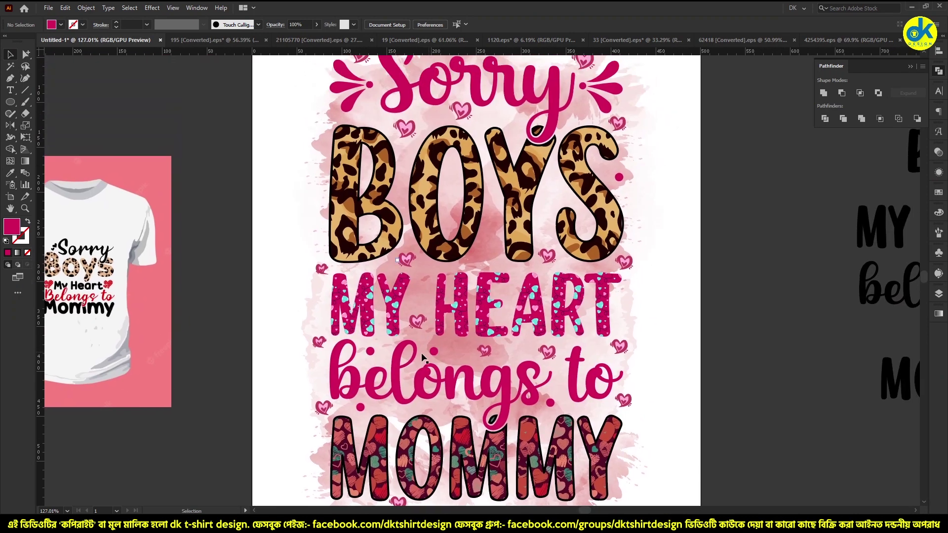
mouse_move(372, 354)
left_mouse_down()
mouse_move(486, 257)
mouse_move(502, 115)
left_mouse_up()
left_click_drag(677, 123, 677, 176)
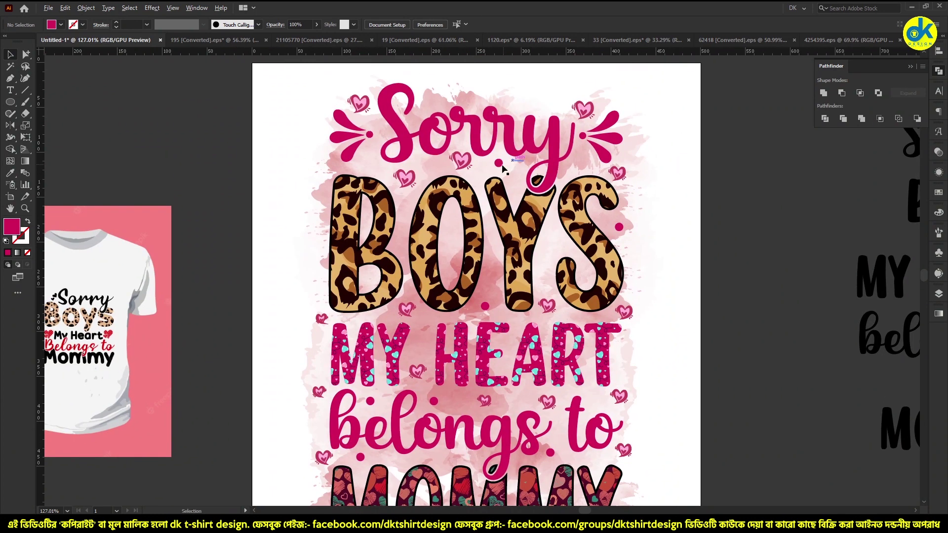
left_click_drag(503, 168, 585, 169)
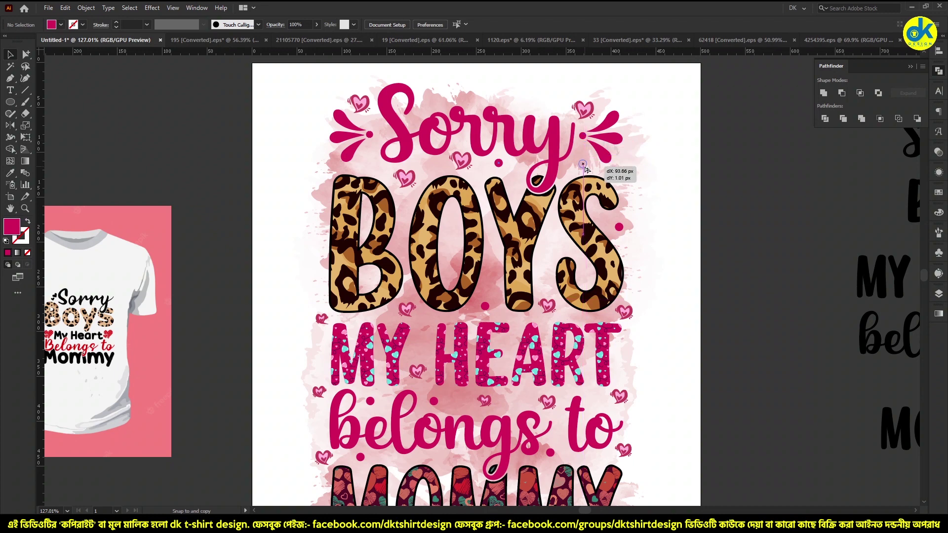
mouse_move(584, 166)
left_mouse_down()
mouse_move(477, 103)
mouse_move(536, 106)
mouse_move(371, 163)
left_mouse_up()
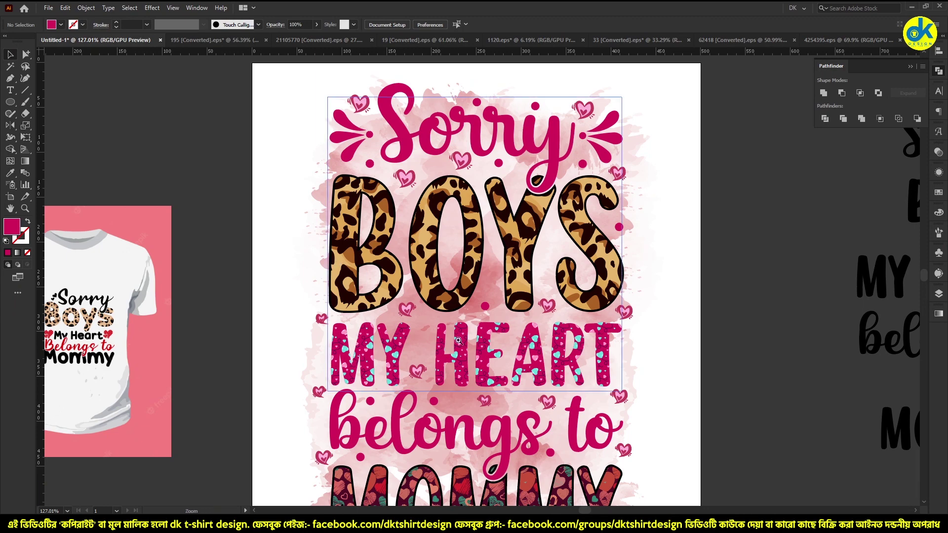
Step: Shrink the small heart beside 'to' and nudge the heart right of HEART slightly down-left
left_click_drag(459, 340, 623, 435)
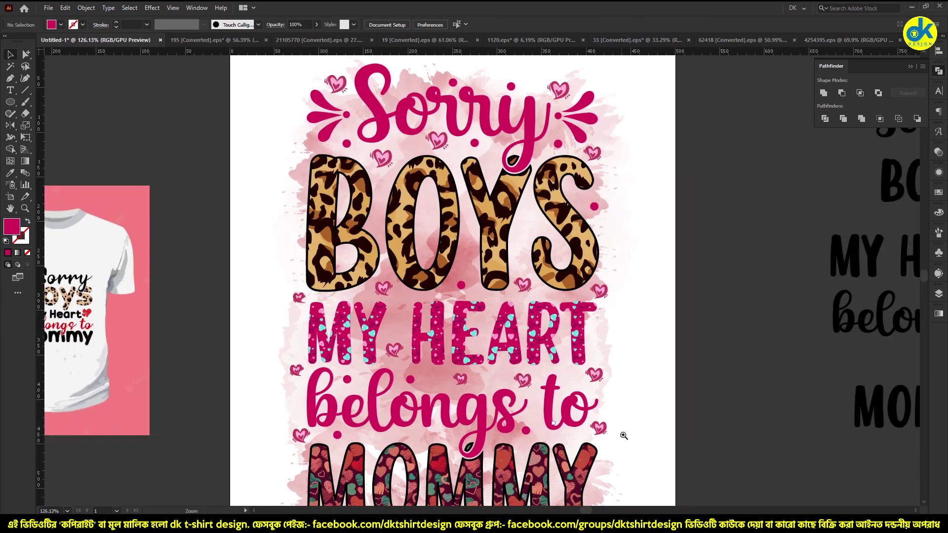
left_click(624, 435)
left_click(595, 430, "ctrl")
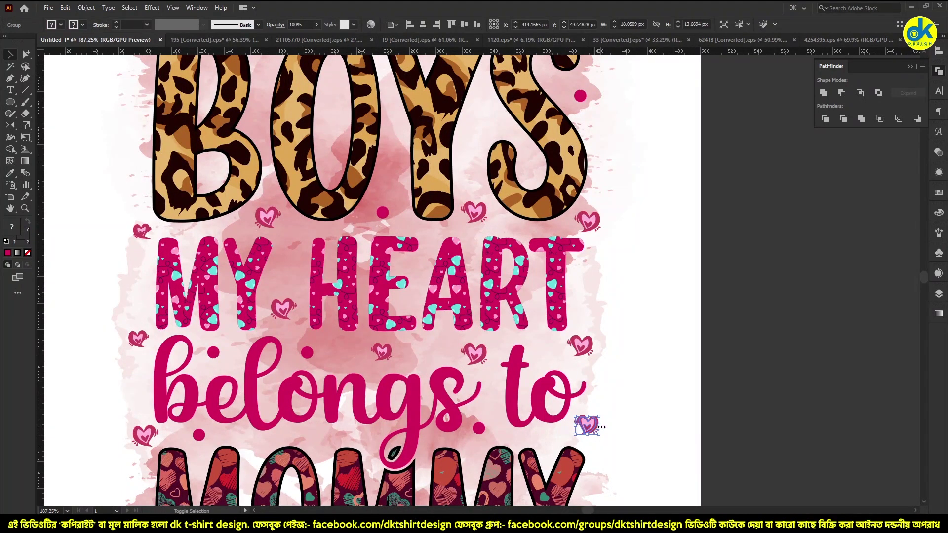
left_click_drag(602, 427, 597, 428)
left_click(632, 407)
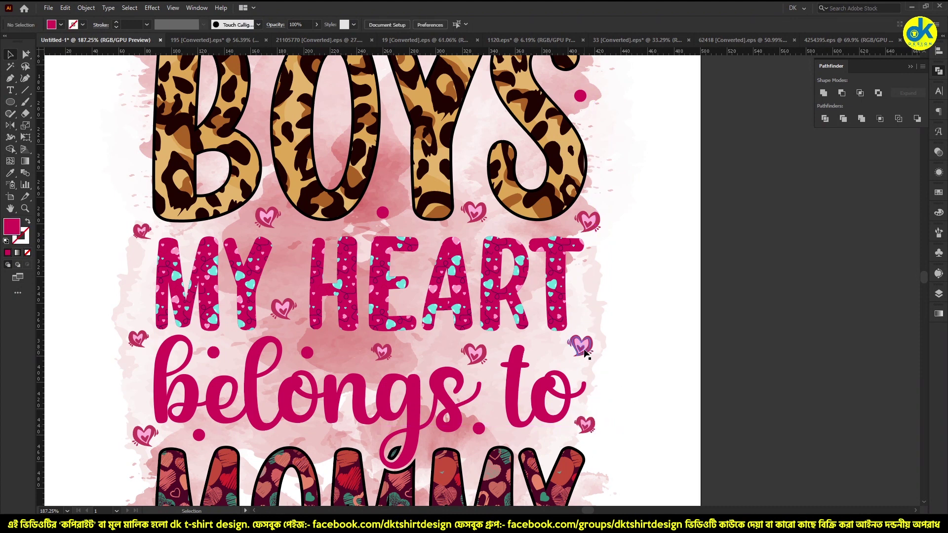
left_click_drag(584, 352, 580, 354)
Step: Adjust the heart beside the S, then zoom out to see the whole design and mockup
left_click(597, 223)
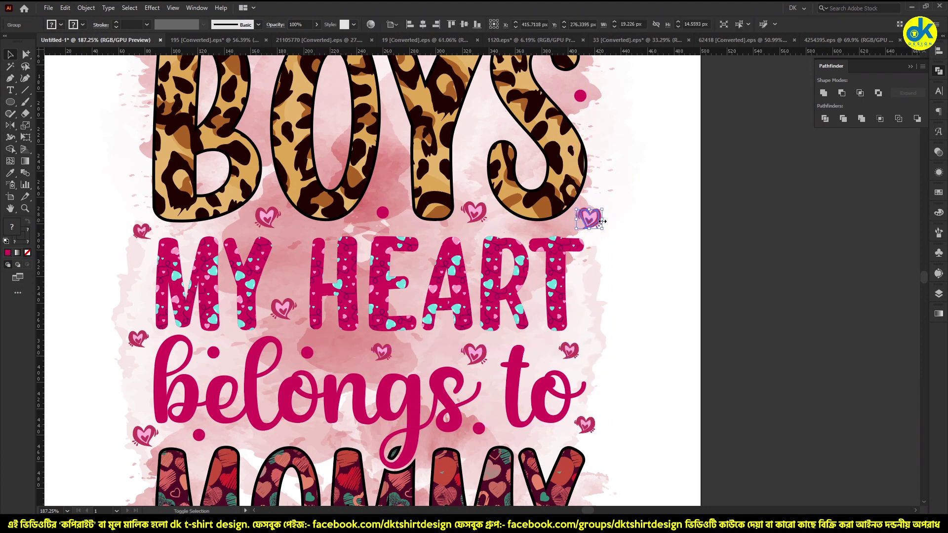
left_click_drag(603, 221, 600, 220)
left_click(658, 222)
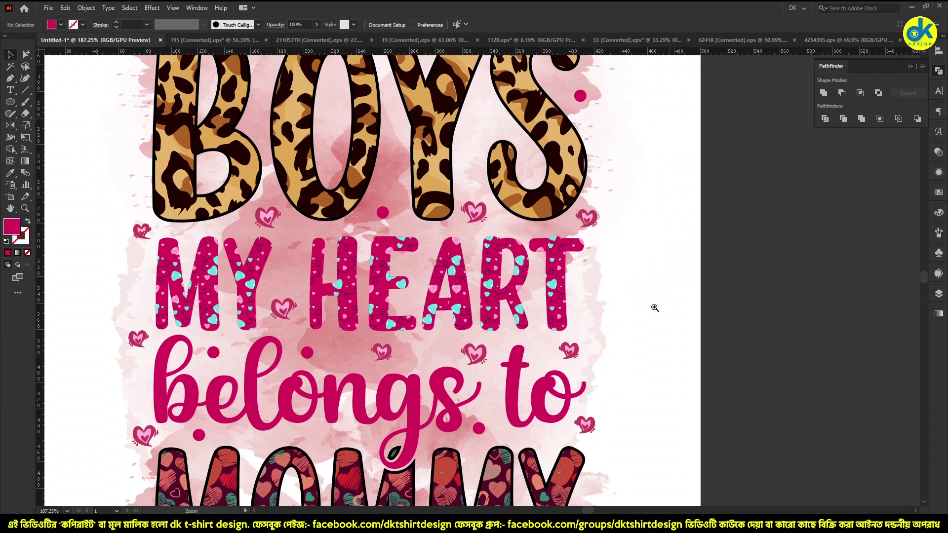
scroll(689, 314, "down", 5)
scroll(689, 314, "down", 1)
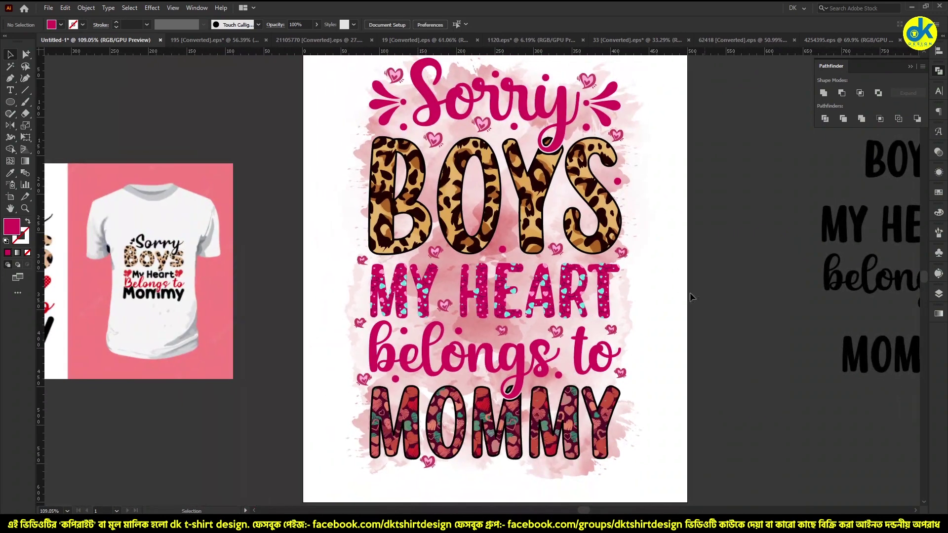
scroll(692, 296, "up", 1)
scroll(494, 208, "up", 1)
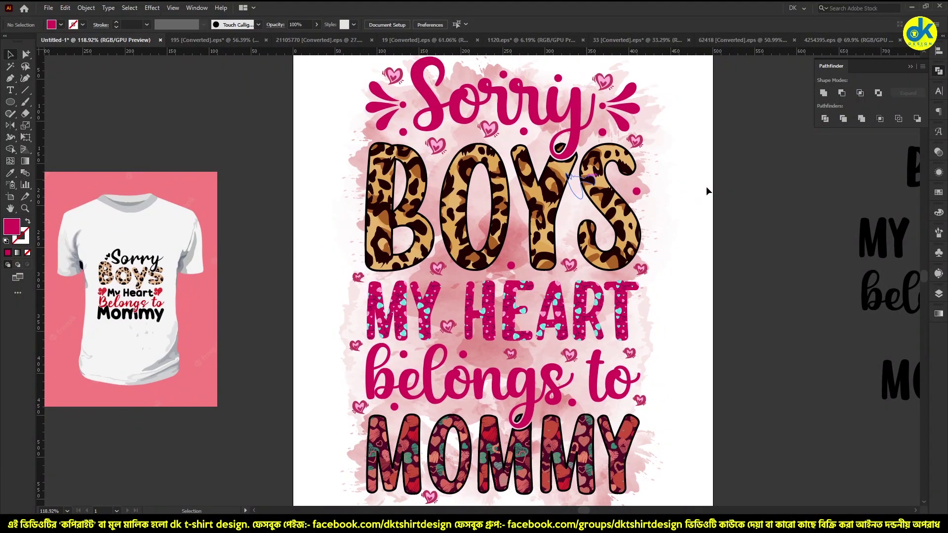
scroll(735, 219, "down", 3)
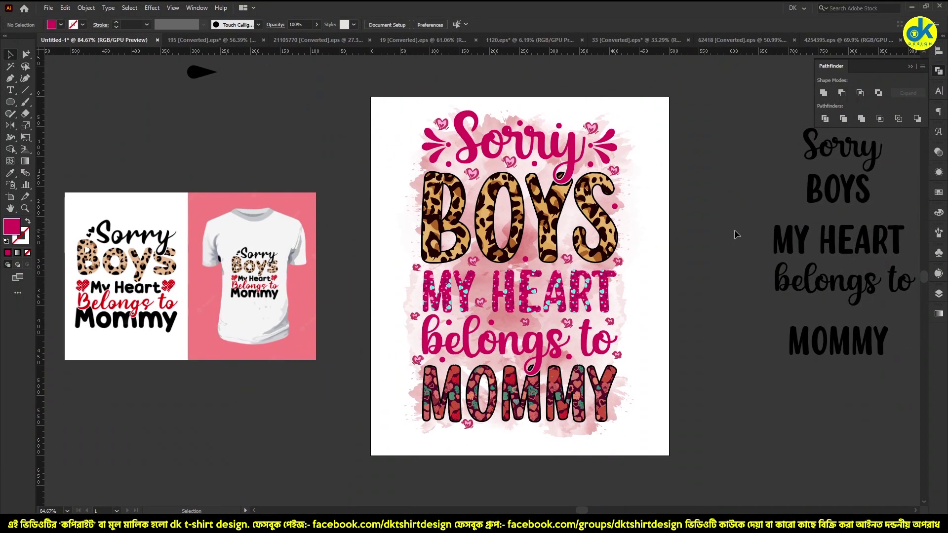
left_click(10, 102)
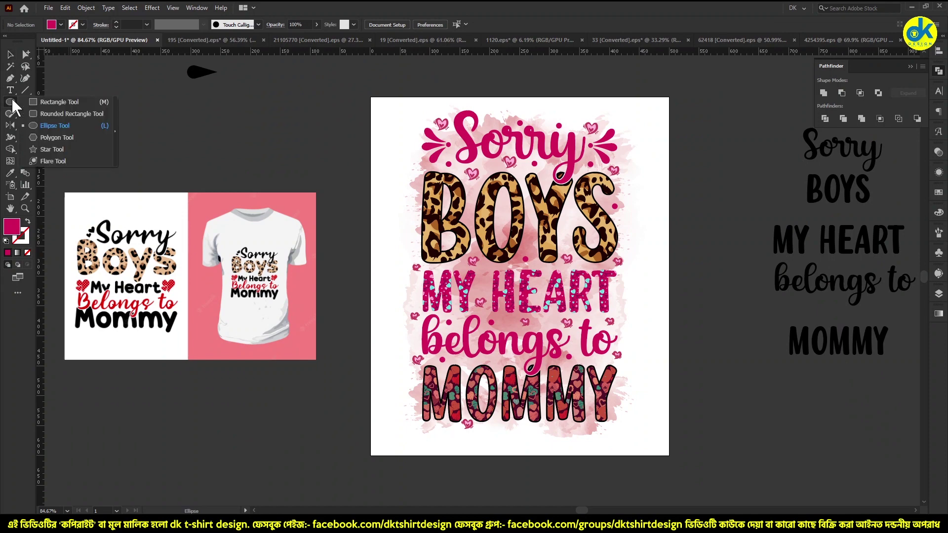
left_click(47, 100)
left_click_drag(372, 98, 669, 455)
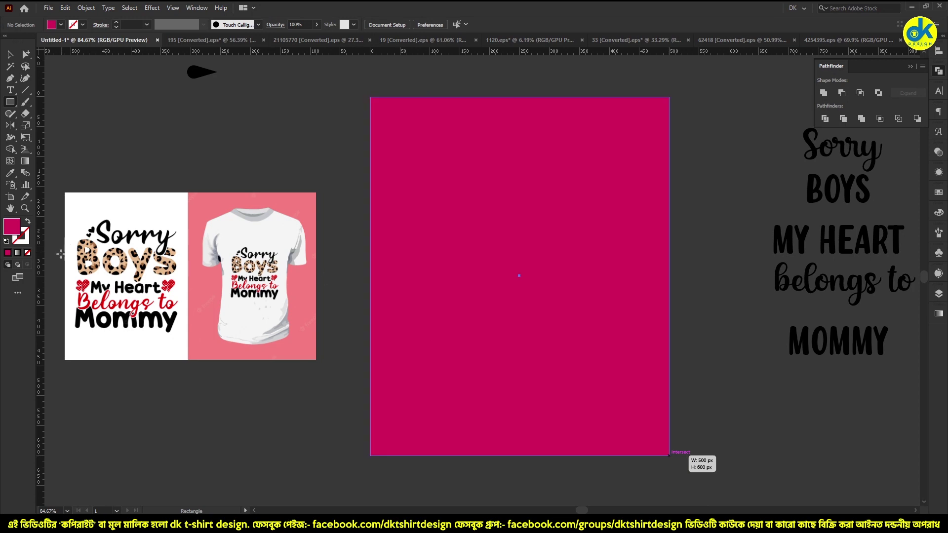
double_click(14, 227)
left_click_drag(636, 254, 656, 280)
key("Return")
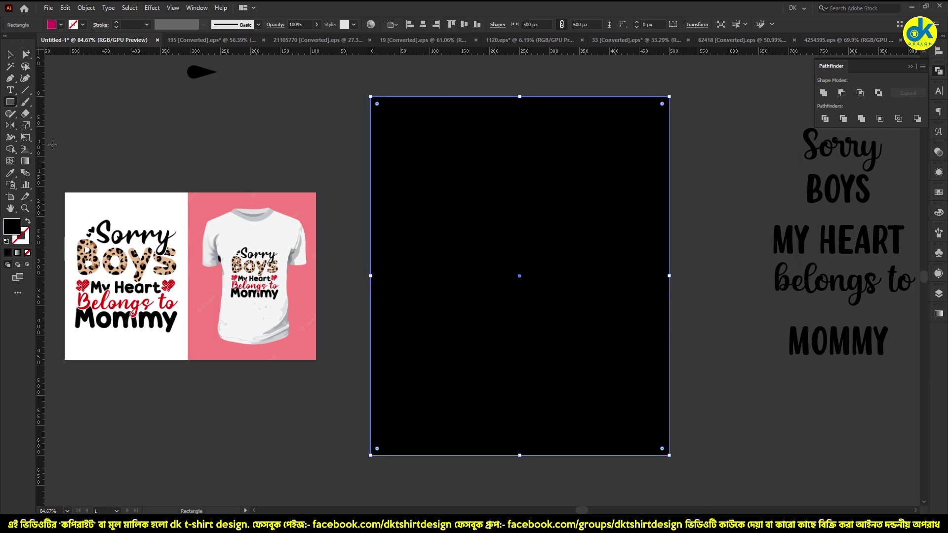
left_click(10, 53)
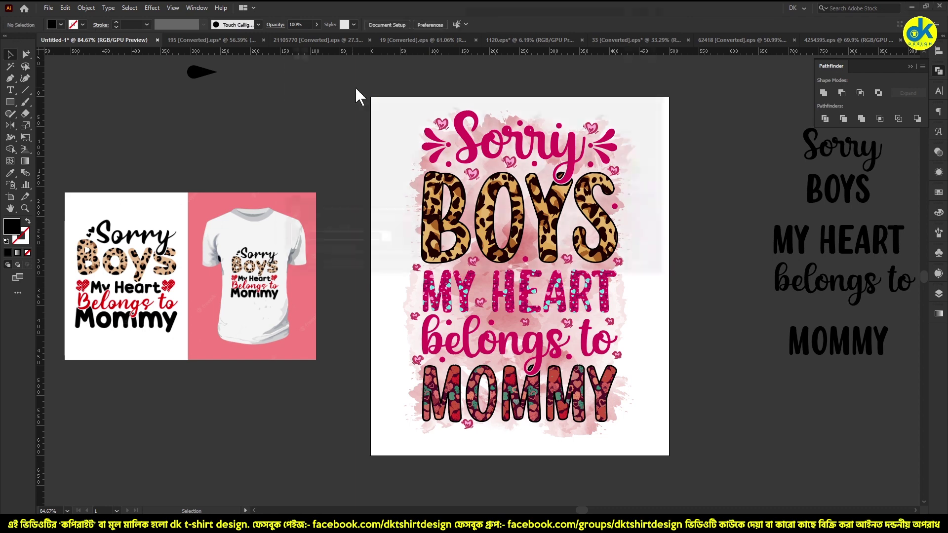
left_click(650, 267)
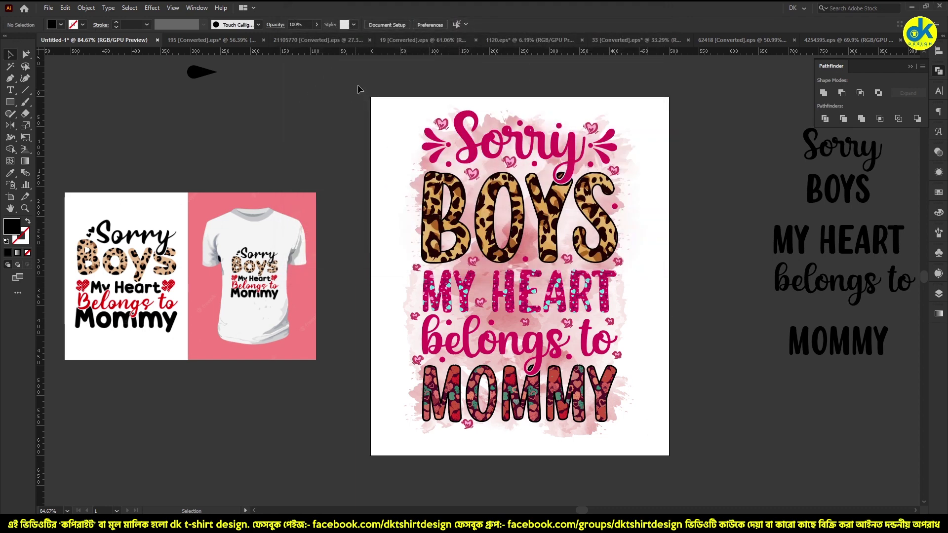
key("ctrl+a")
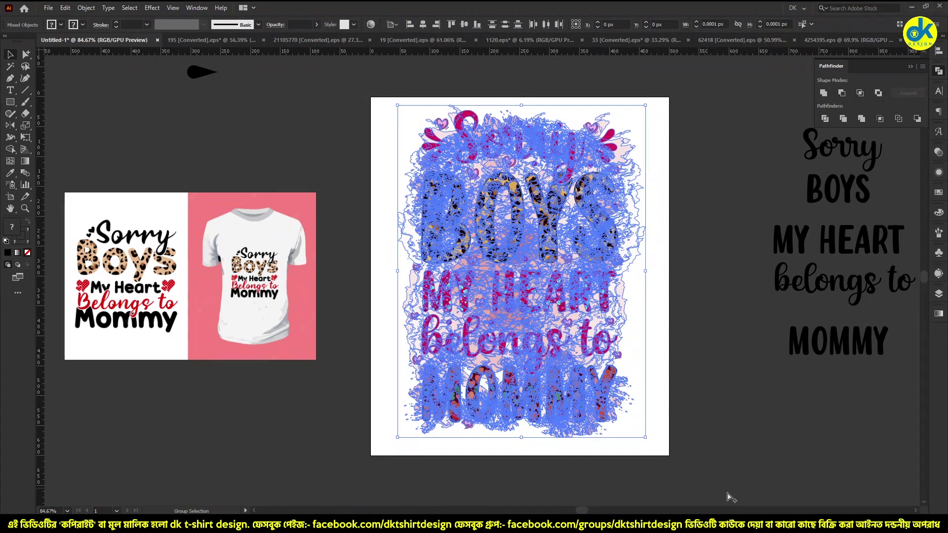
left_click(727, 492)
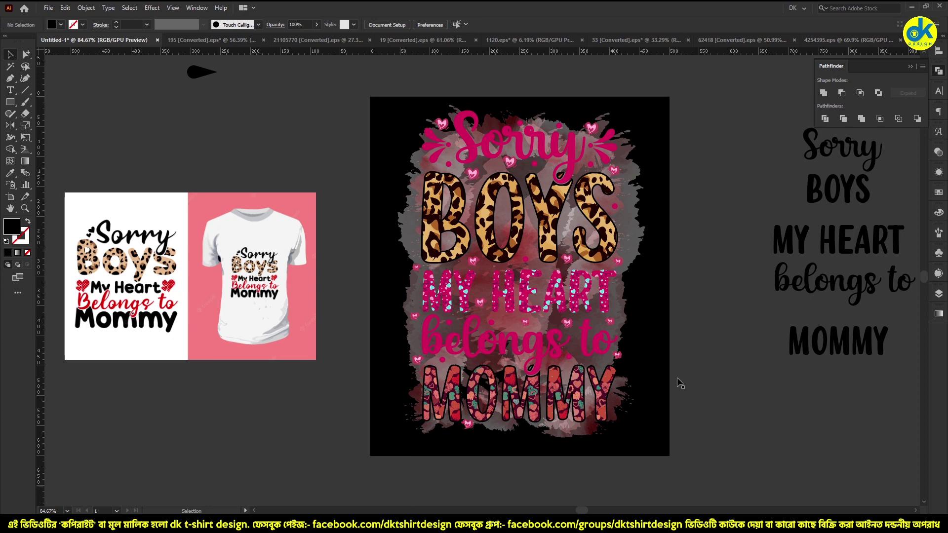
left_click(650, 142)
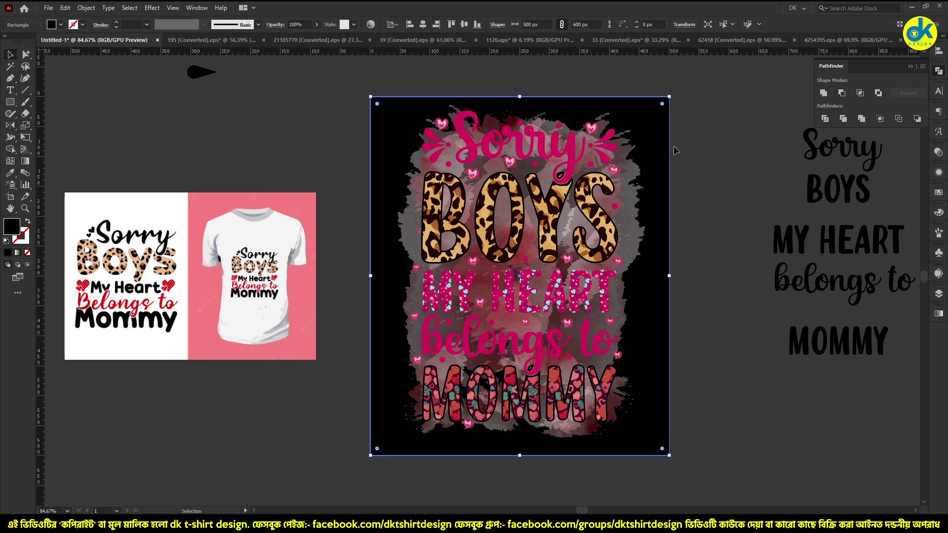
key("Delete")
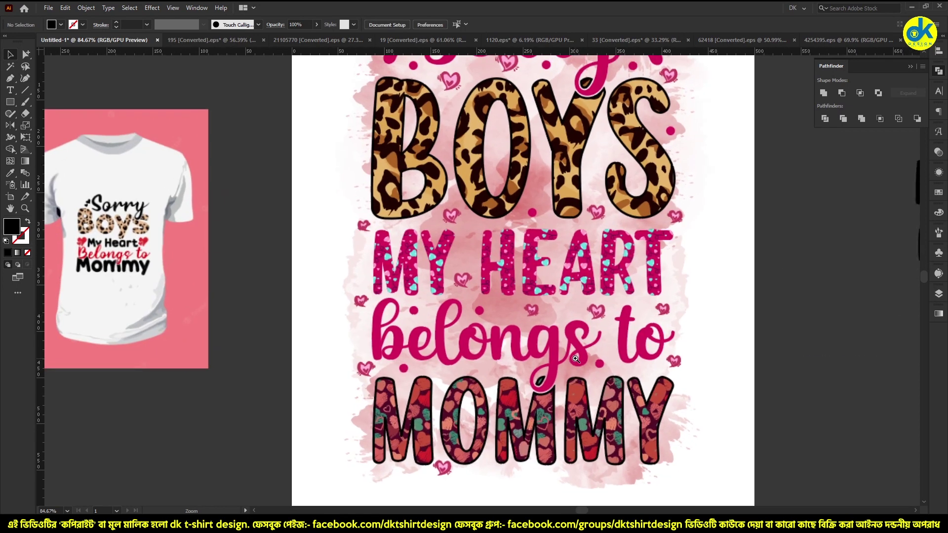
mouse_move(523, 346)
left_mouse_down()
mouse_move(598, 366)
mouse_move(573, 365)
mouse_move(548, 388)
left_mouse_up()
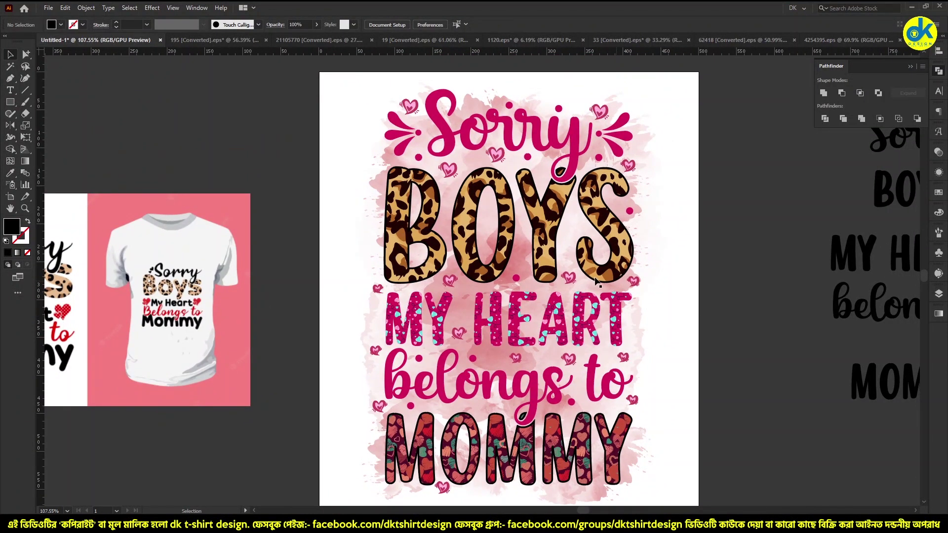
Step: Alt-drag pink dot copies below and beside MOMMY, plus a small heart copy up and left
left_click_drag(623, 217, 497, 376)
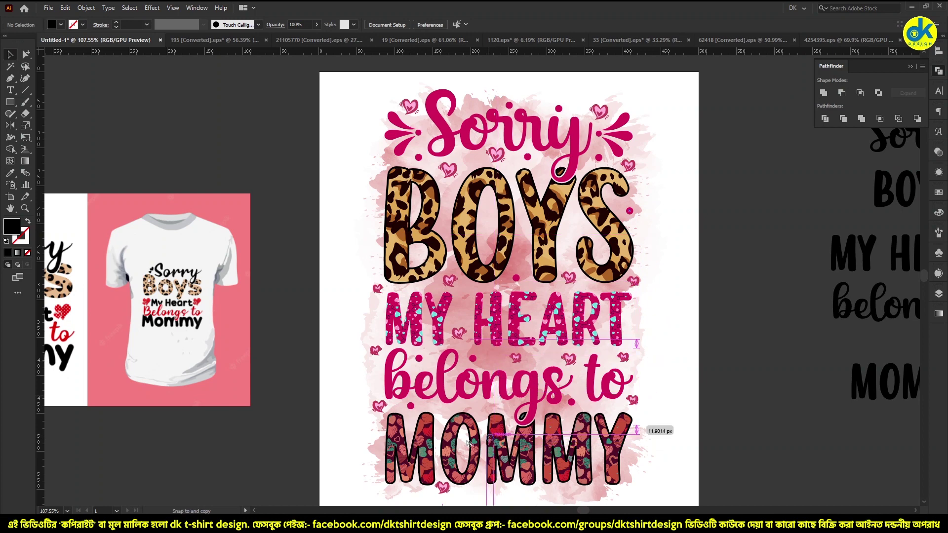
left_click_drag(498, 375, 482, 413)
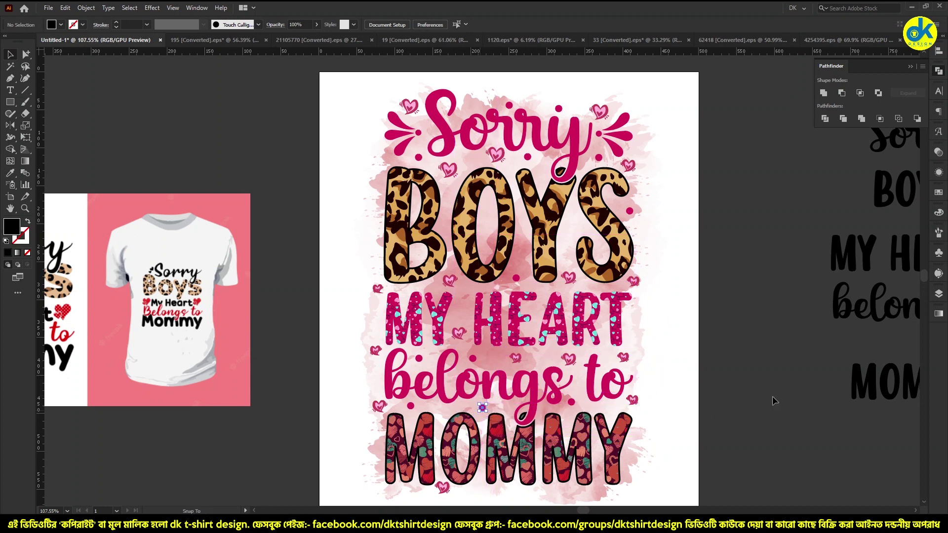
scroll(767, 386, "down", 3)
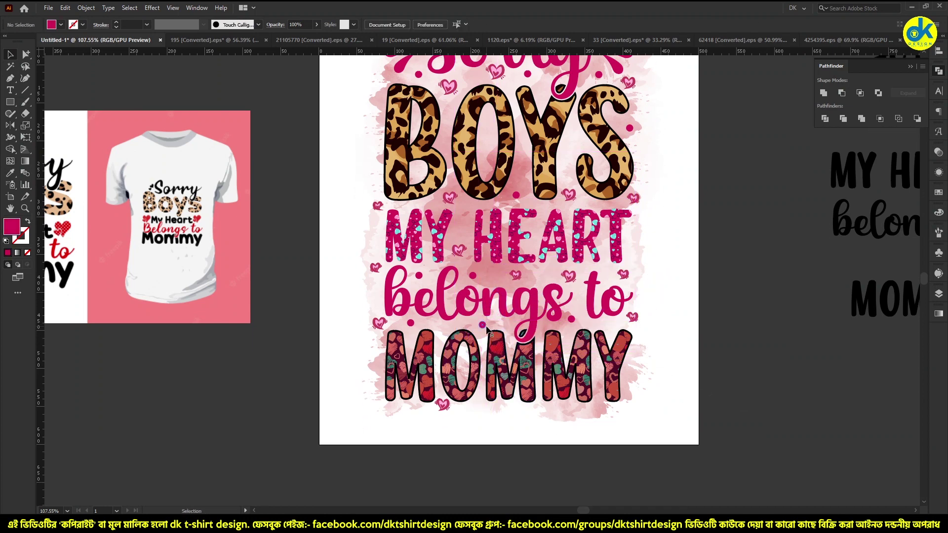
left_click_drag(484, 330, 496, 447)
left_click_drag(479, 407, 633, 396)
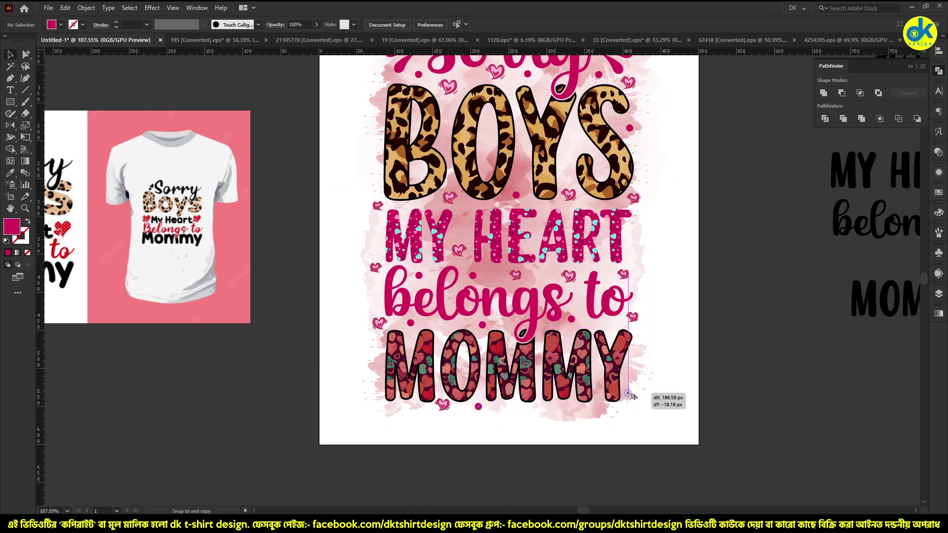
left_click_drag(633, 396, 633, 396)
left_click_drag(557, 399, 390, 384)
mouse_move(617, 315)
left_mouse_down()
mouse_move(483, 193)
mouse_move(646, 172)
mouse_move(635, 246)
left_mouse_up()
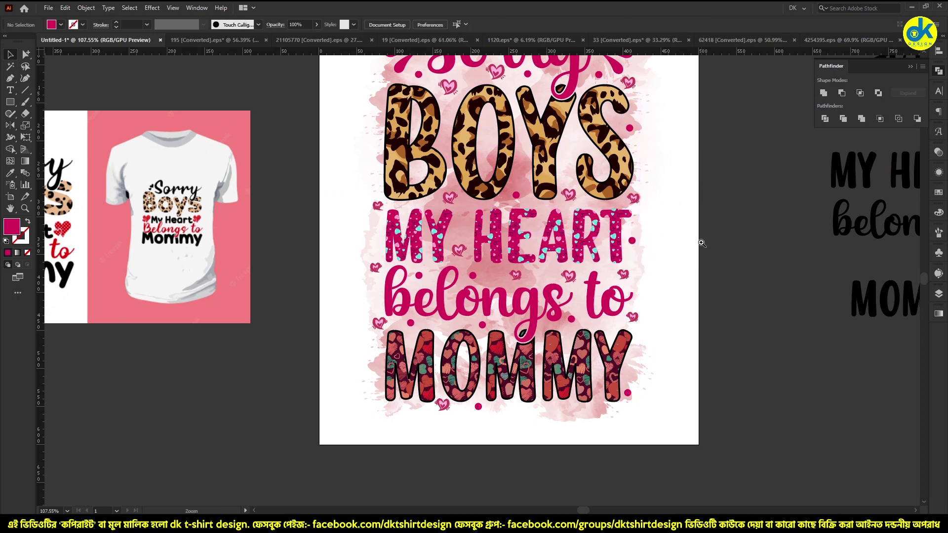
scroll(658, 309, "down", 2)
scroll(614, 353, "up", 2)
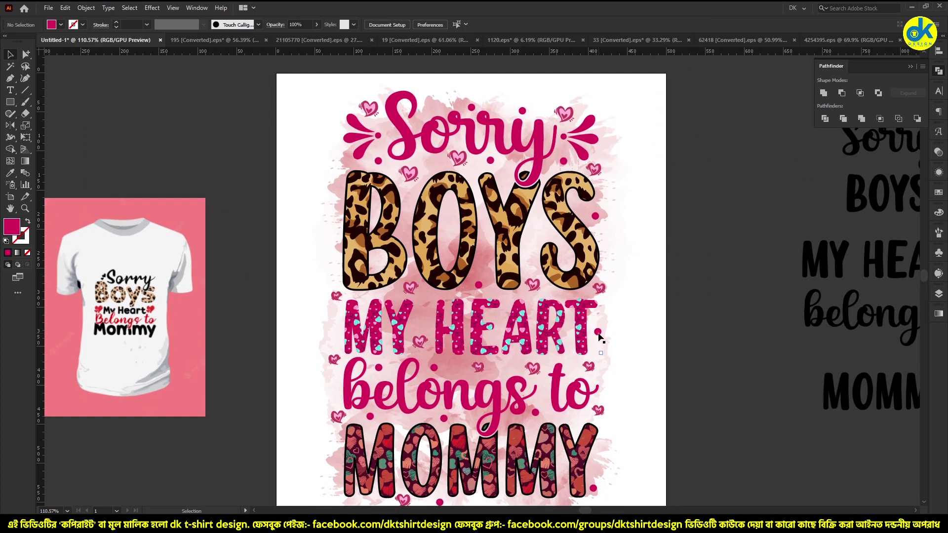
Step: View the artwork at actual size and enlarge the whole Sorry Boys design to fill the artboard
scroll(603, 322, "up", 1)
key("ctrl+1")
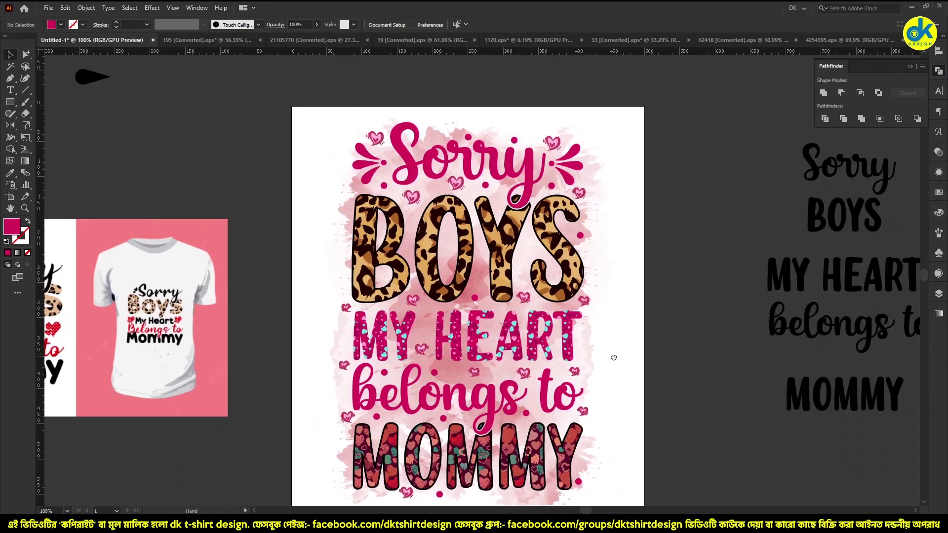
left_click_drag(314, 114, 600, 473)
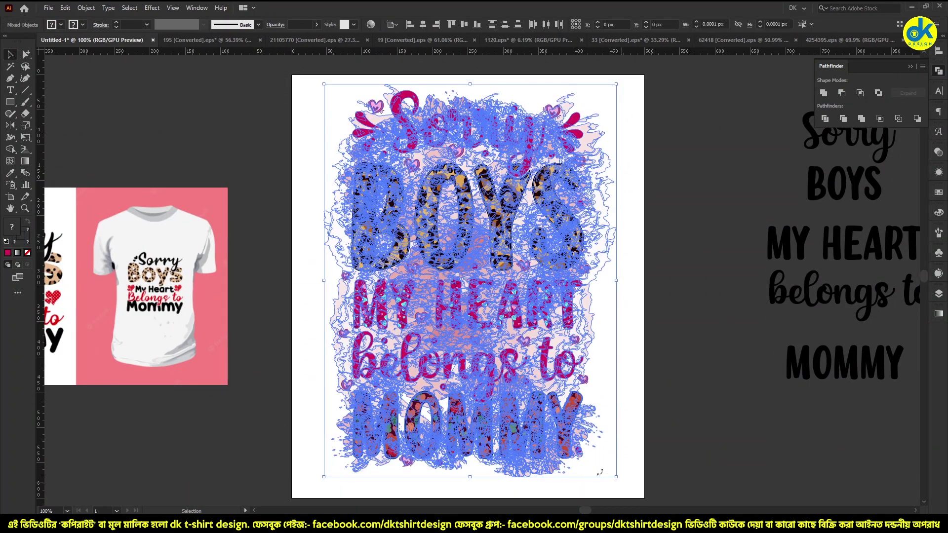
mouse_move(472, 477)
left_mouse_down()
mouse_move(473, 490)
mouse_move(720, 423)
left_mouse_up()
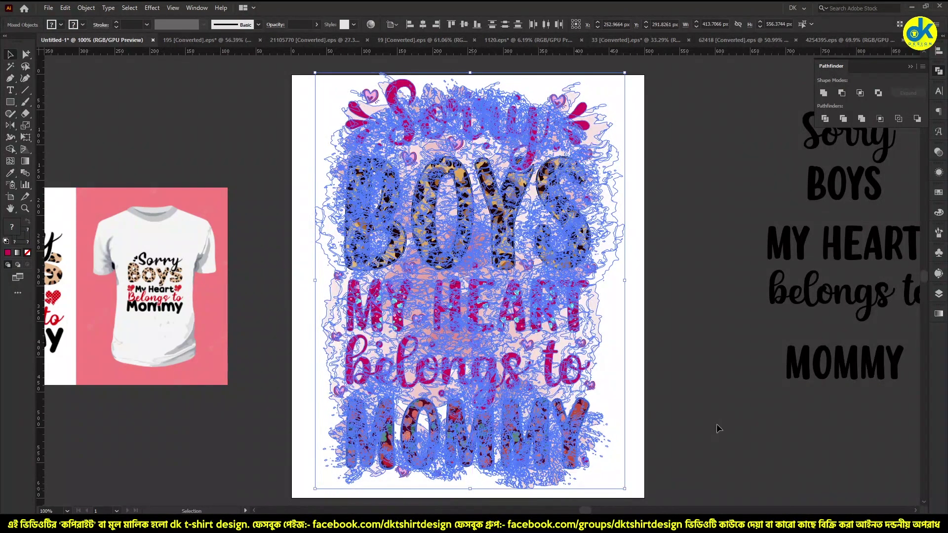
left_click(719, 422)
scroll(633, 316, "down", 2)
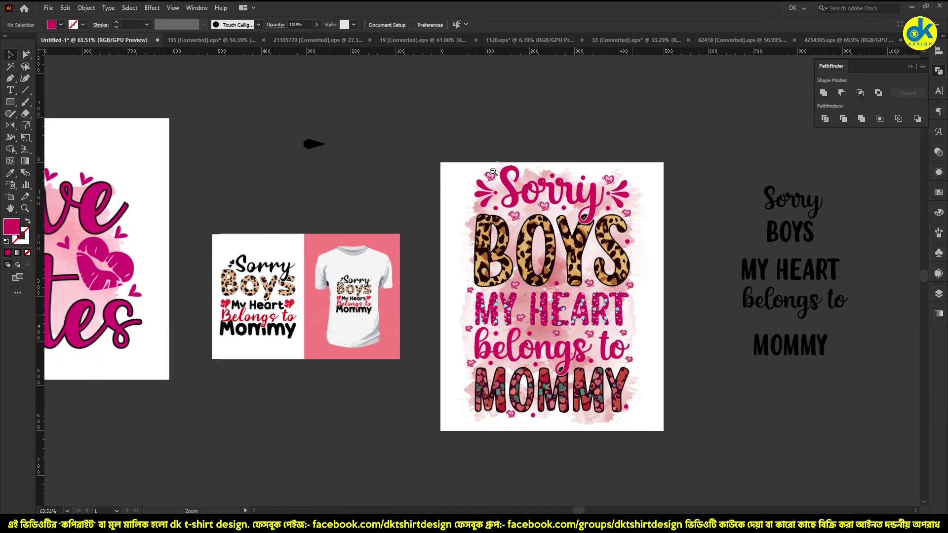
left_click(632, 316)
left_click_drag(452, 151, 697, 446)
mouse_move(452, 151)
left_mouse_down()
mouse_move(543, 157)
mouse_move(554, 172)
left_mouse_up()
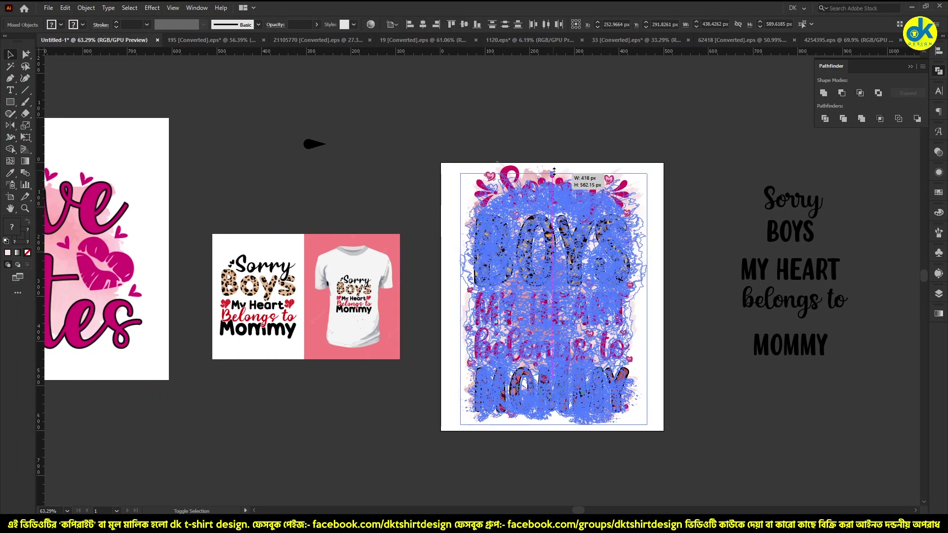
left_click(675, 430)
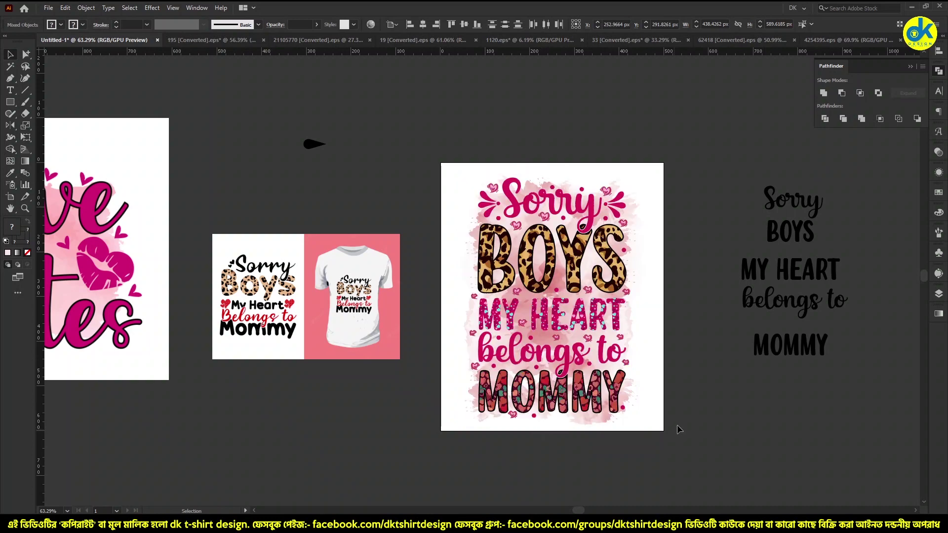
Step: Move the t-shirt mockup image up and right and enlarge it from its centre
scroll(650, 392, "up", 1)
left_click_drag(657, 380, 674, 380)
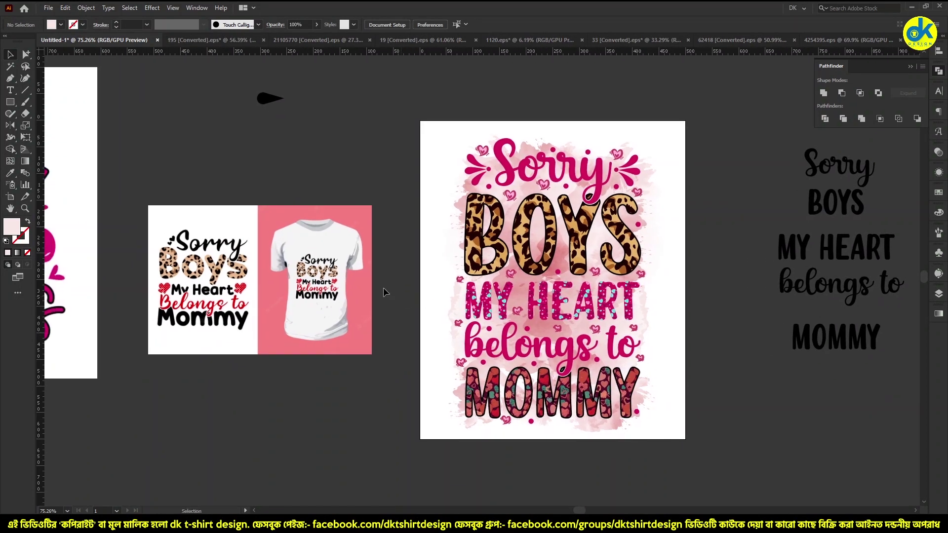
mouse_move(355, 271)
left_mouse_down()
mouse_move(377, 263)
mouse_move(418, 272)
left_mouse_up()
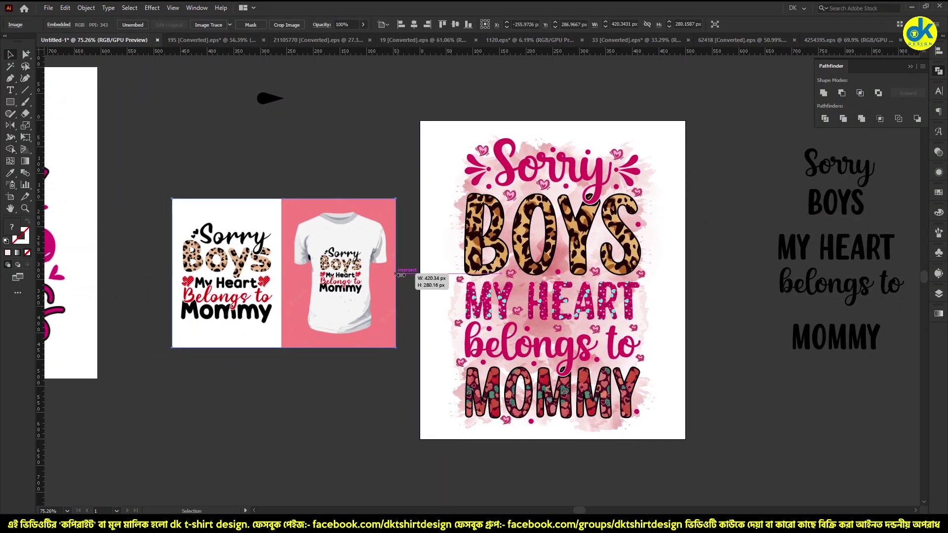
left_click(354, 145)
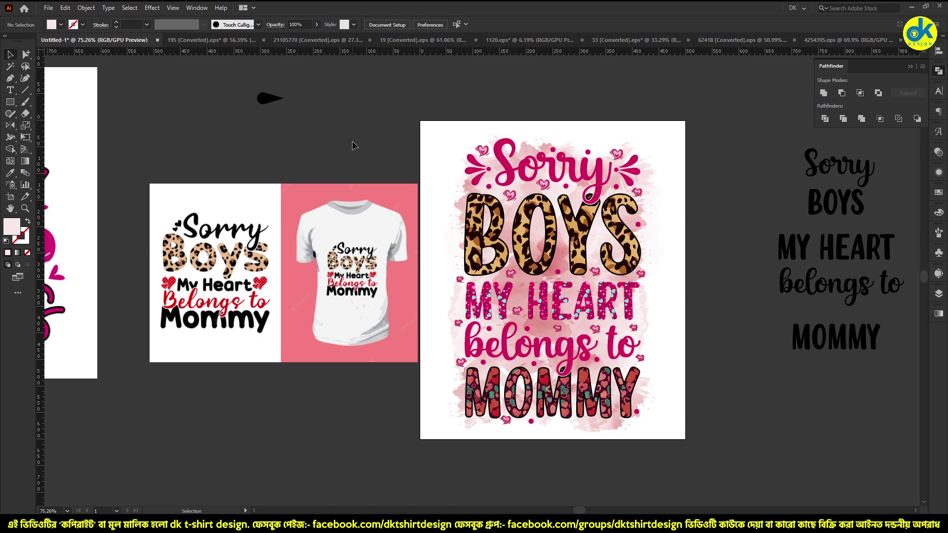
mouse_move(51, 9)
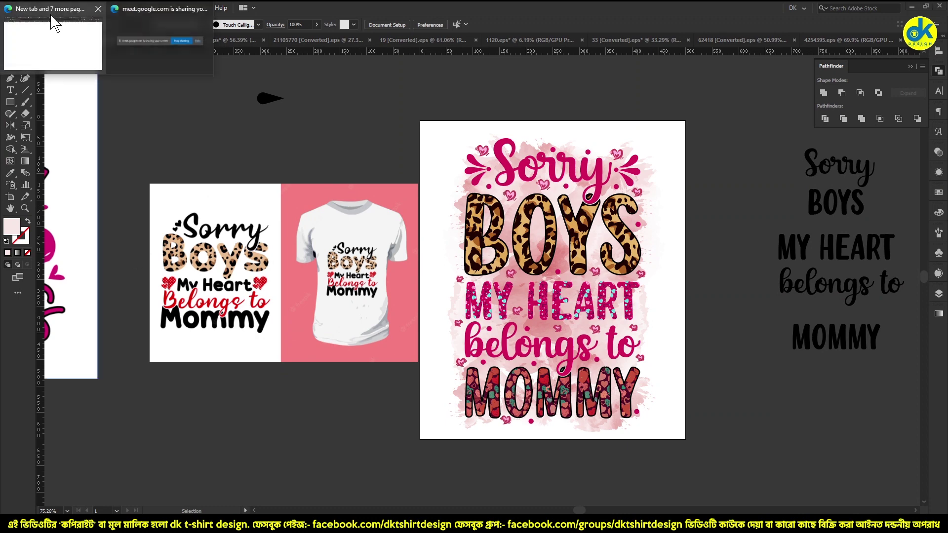
Step: Admit the waiting participant into the Google Meet call, then return to Illustrator
left_click(30, 25)
left_click(188, 9)
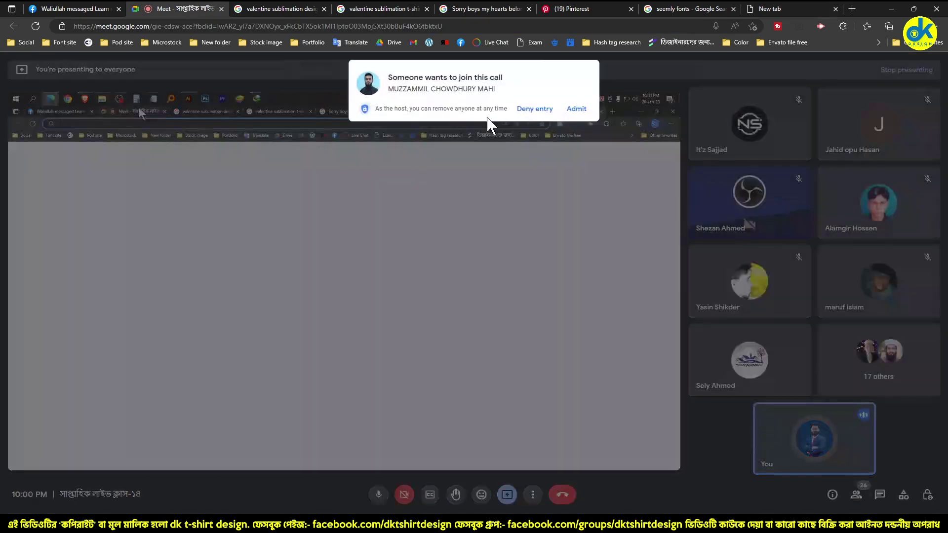
left_click(578, 111)
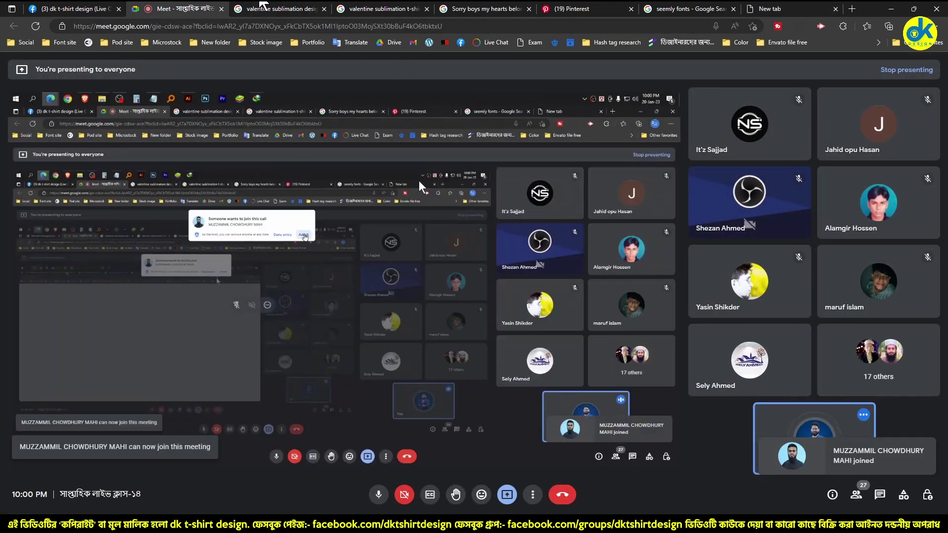
key("alt+Tab")
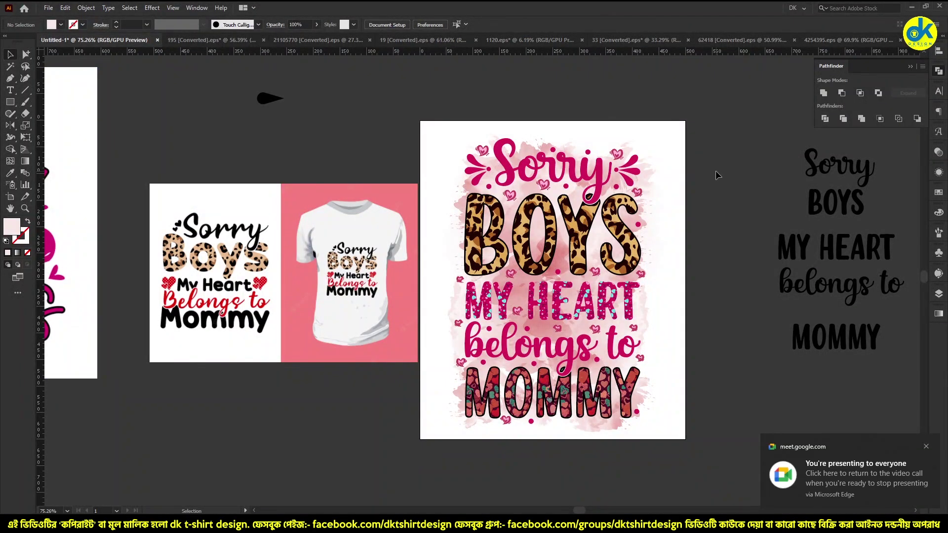
Step: Nudge the t-shirt mockup into place and marquee-select the whole Sorry Boys artwork
mouse_move(312, 275)
left_mouse_down()
mouse_move(333, 280)
mouse_move(307, 244)
left_mouse_up()
left_click(342, 145)
left_click(333, 141)
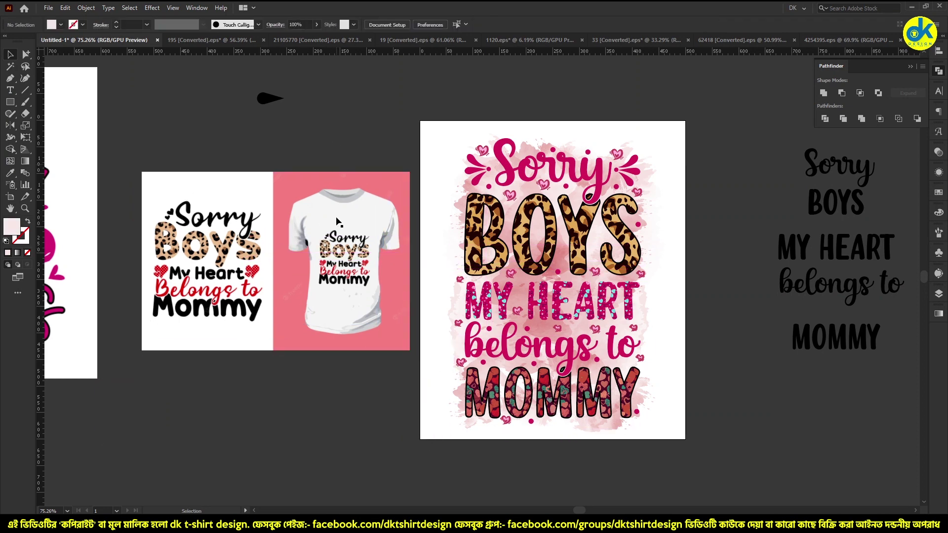
left_click_drag(427, 129, 679, 448)
left_click_drag(430, 120, 685, 485)
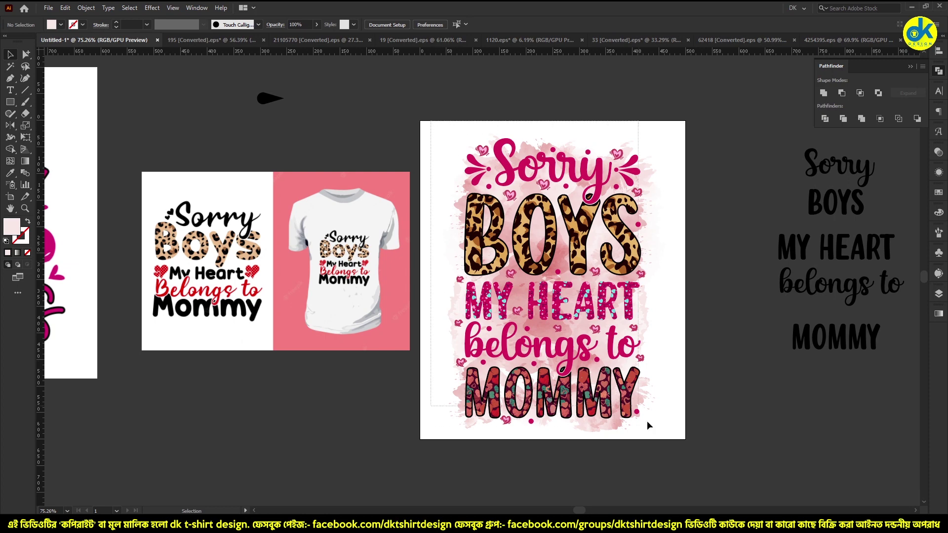
left_click(704, 350)
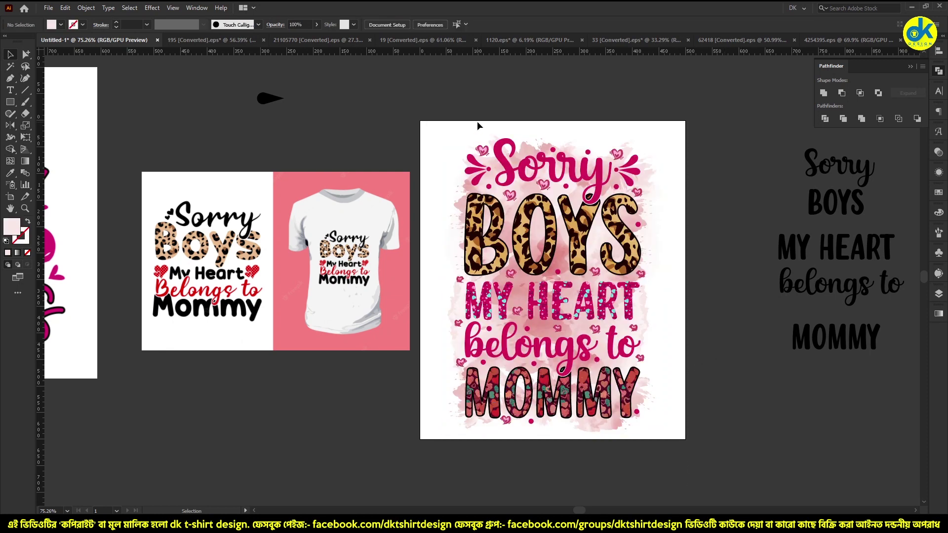
left_click_drag(444, 117, 664, 458)
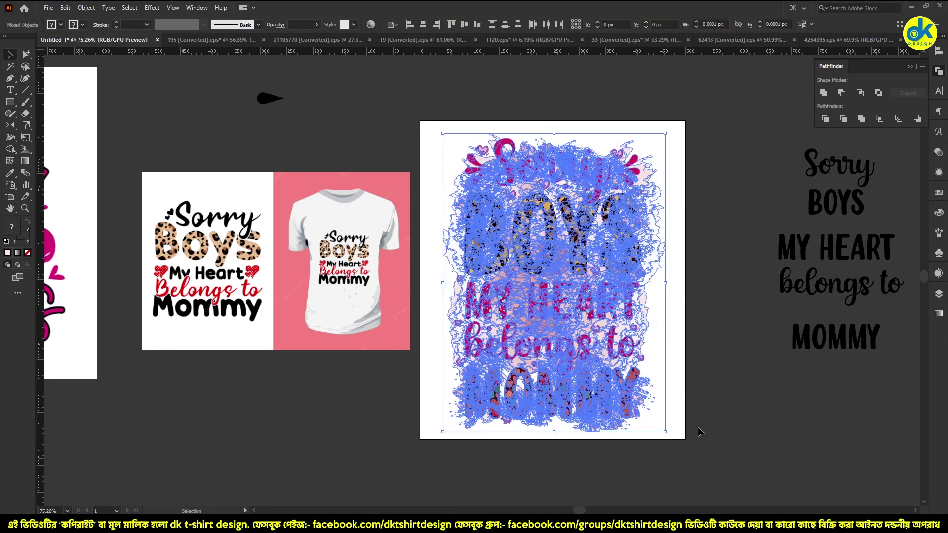
left_click(698, 428)
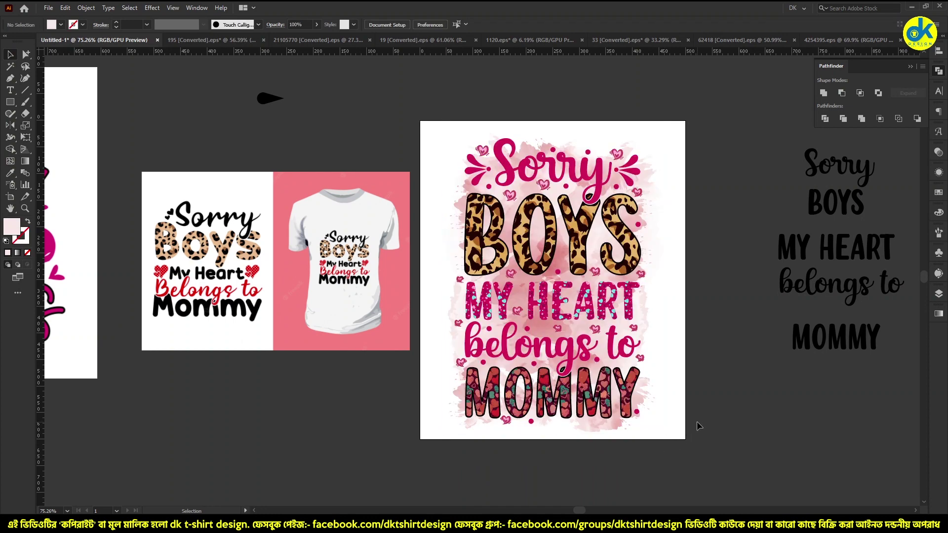
Step: Expand the Sorry Boys artwork's appearance into plain paths with Object > Expand Appearance
mouse_move(554, 346)
left_mouse_down()
mouse_move(645, 341)
mouse_move(704, 311)
left_mouse_up()
scroll(645, 341, "down", 3)
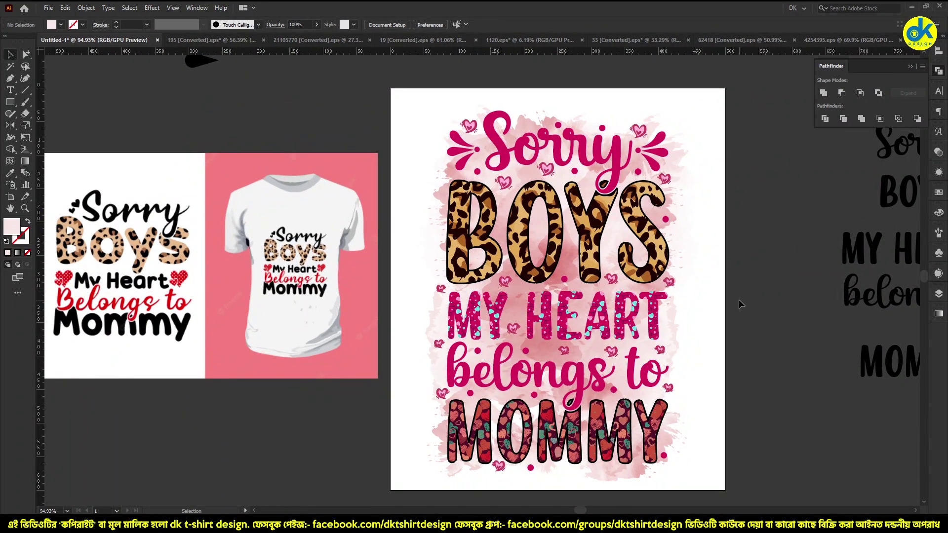
left_click(681, 276)
left_click(86, 7)
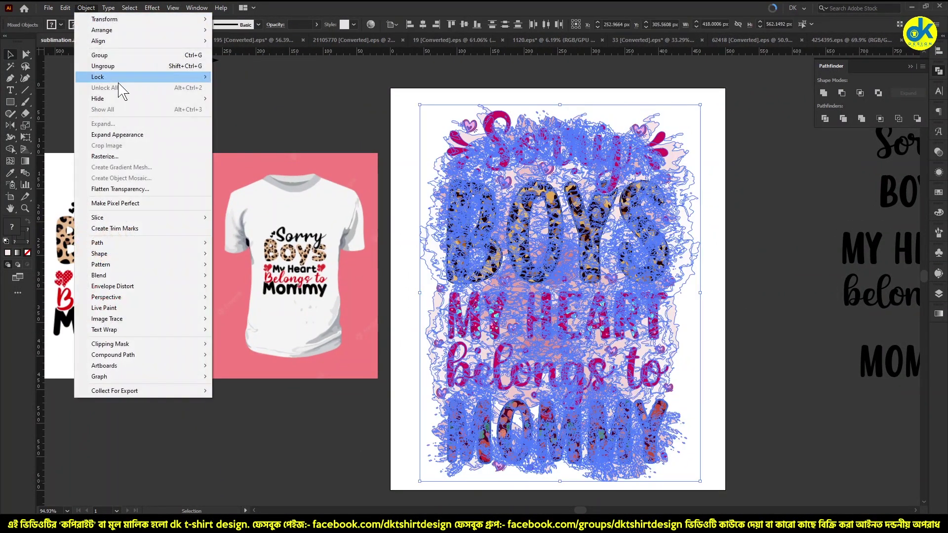
left_click(116, 134)
left_click(718, 233)
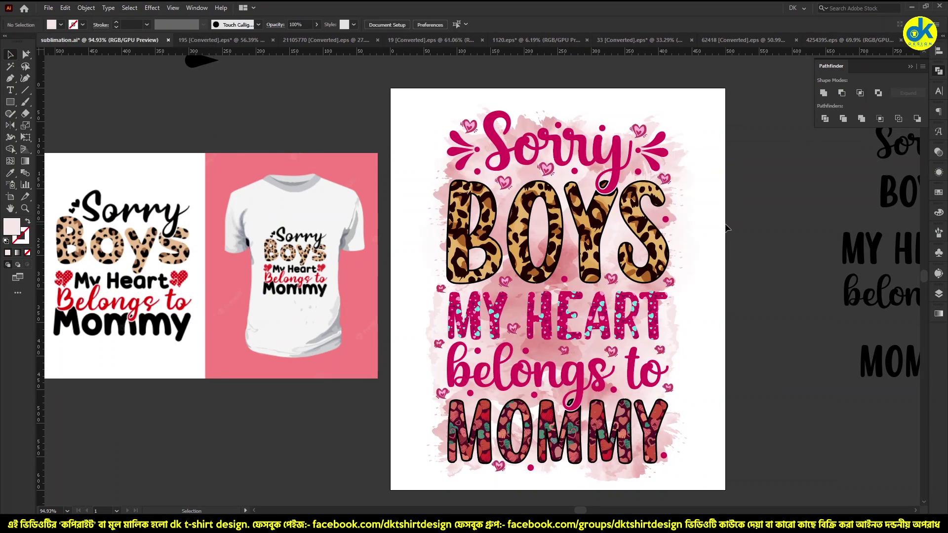
Step: Paste the font name 'Austin Hearts' as a label, enlarge it above the artwork and make it white
left_click(873, 296)
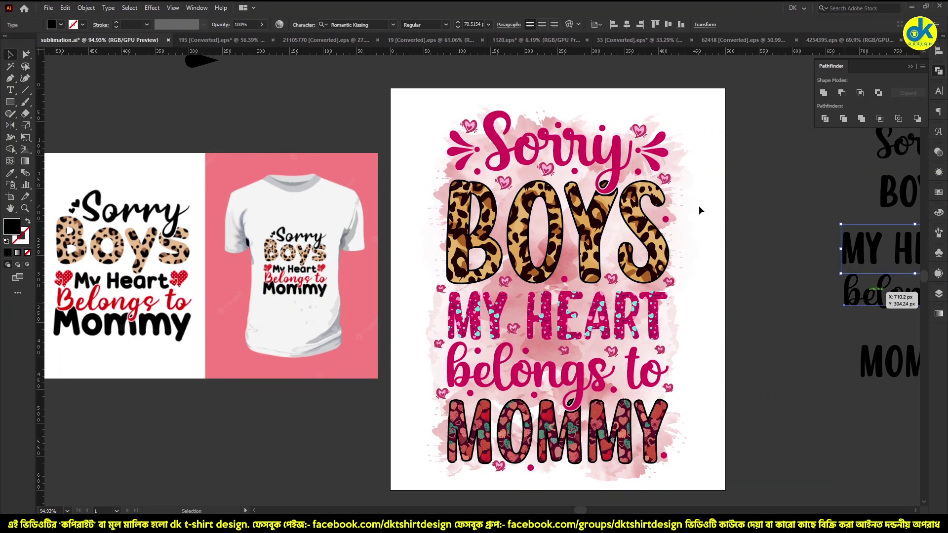
left_click(377, 25)
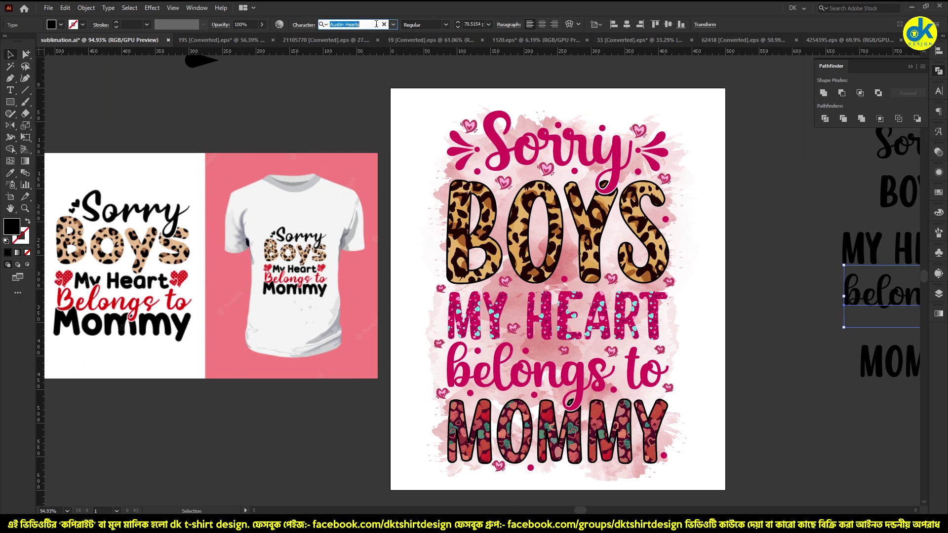
left_click(169, 123)
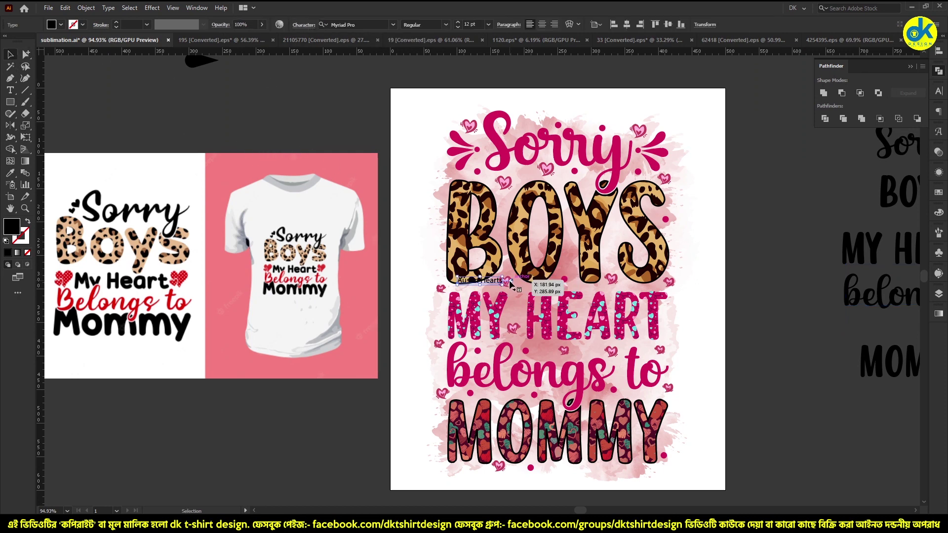
key("ctrl+v")
mouse_move(640, 285)
left_mouse_down()
mouse_move(686, 266)
mouse_move(871, 332)
left_mouse_up()
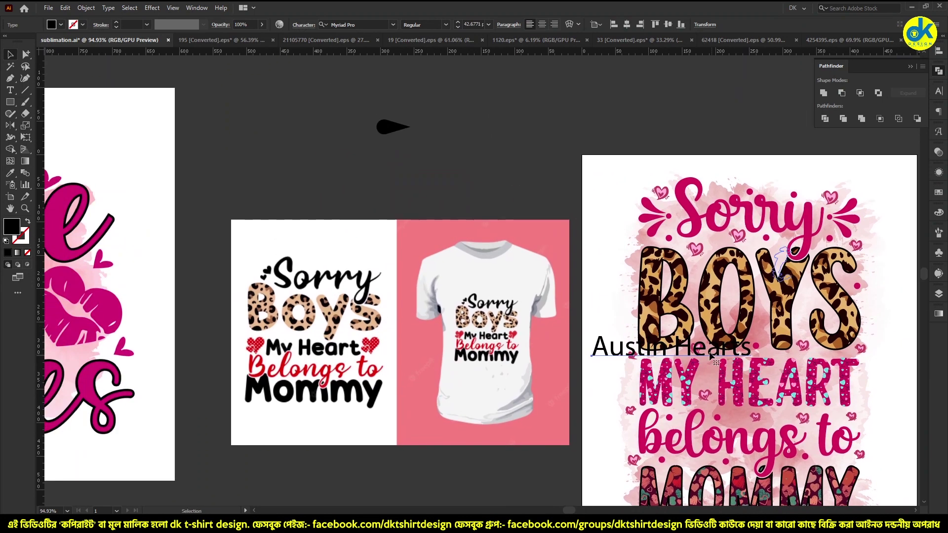
mouse_move(707, 350)
left_mouse_down()
mouse_move(541, 108)
mouse_move(546, 98)
left_mouse_up()
scroll(546, 99, "up", 5)
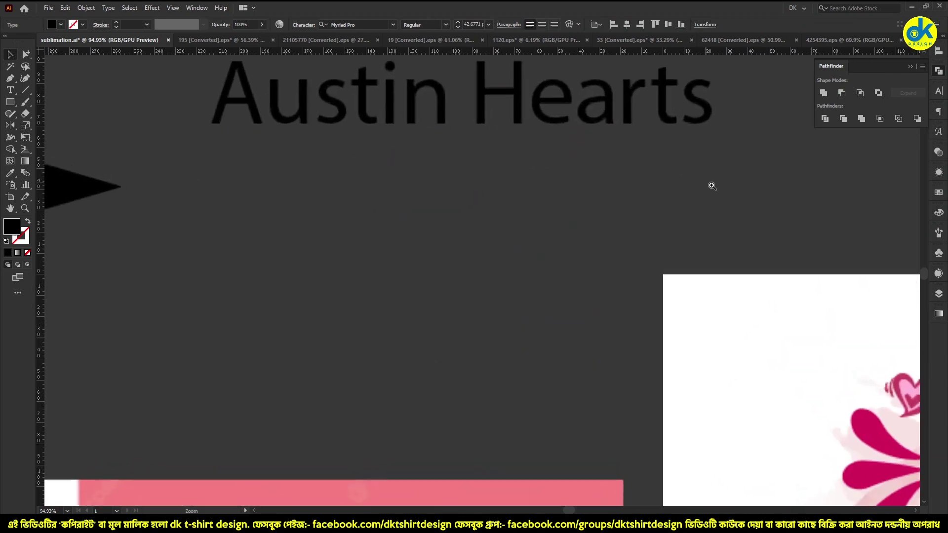
left_click(518, 209)
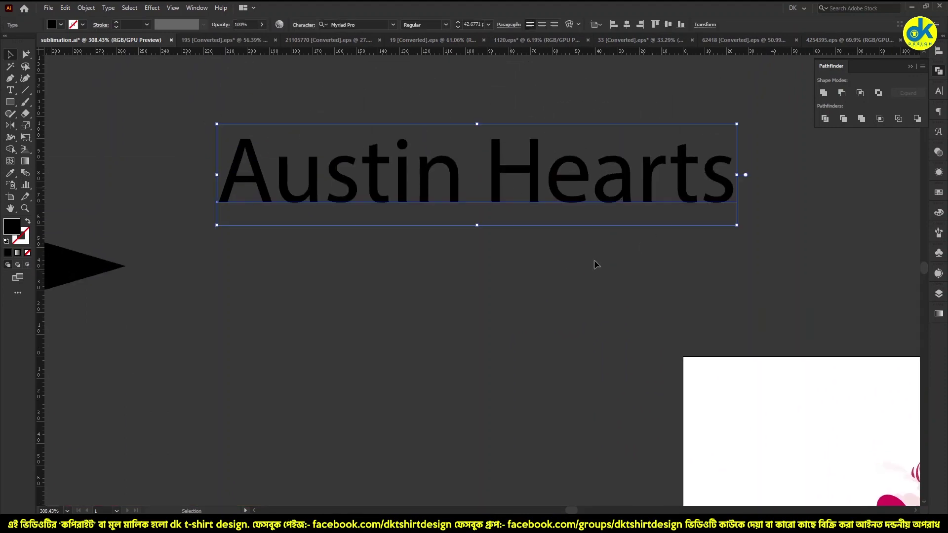
left_click(790, 470)
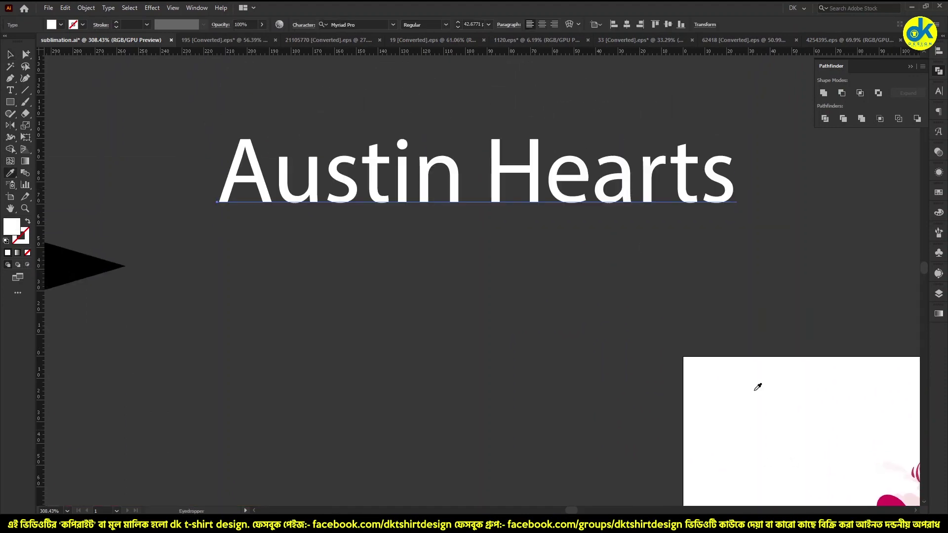
Step: Duplicate BOYS, retype it as ROMANTIC KISSING, make it white and place it above Austin Hearts
left_click_drag(667, 262, 485, 269)
left_click(484, 268, "alt")
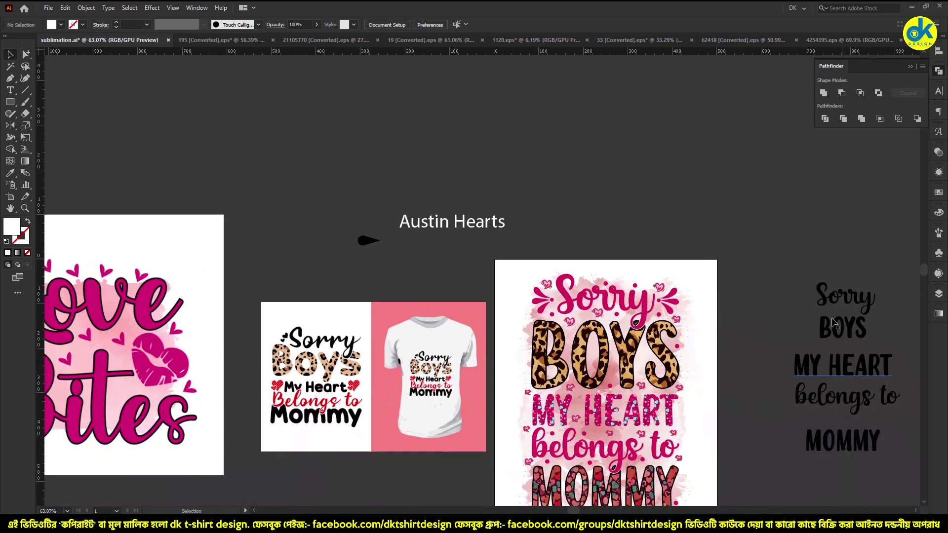
mouse_move(839, 329)
left_mouse_down()
mouse_move(401, 167)
mouse_move(425, 176)
left_mouse_up()
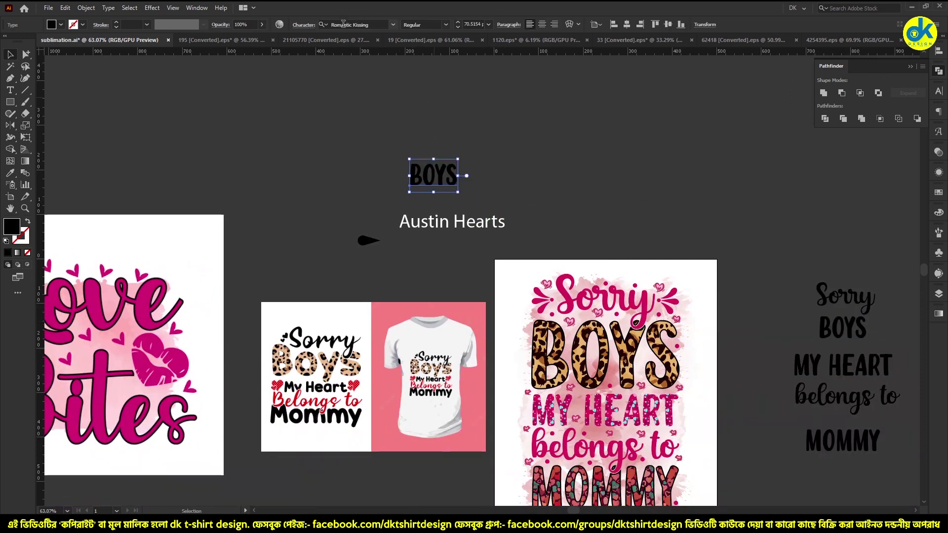
double_click(430, 176)
key("ctrl+a")
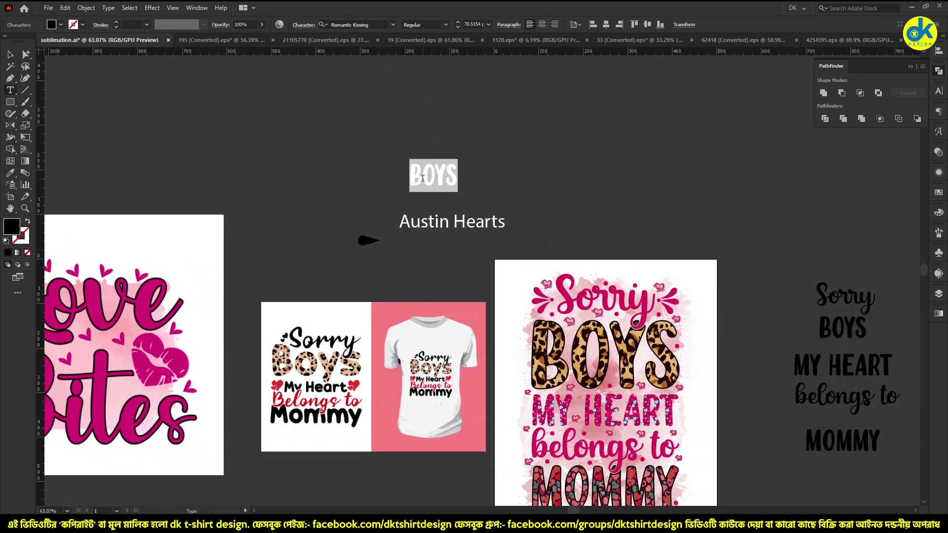
key("ctrl+v")
left_click(12, 59)
scroll(459, 242, "up", 2)
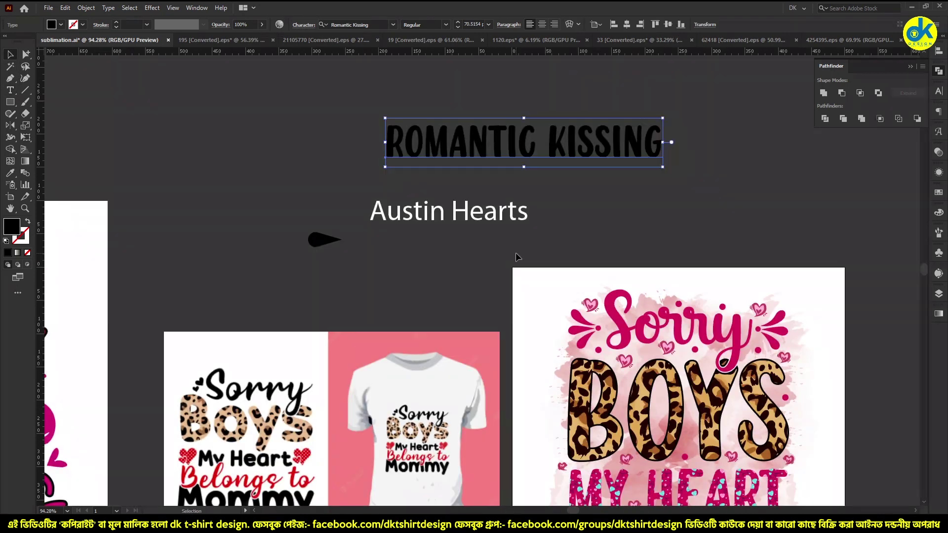
key("i")
left_click(712, 272)
key("v")
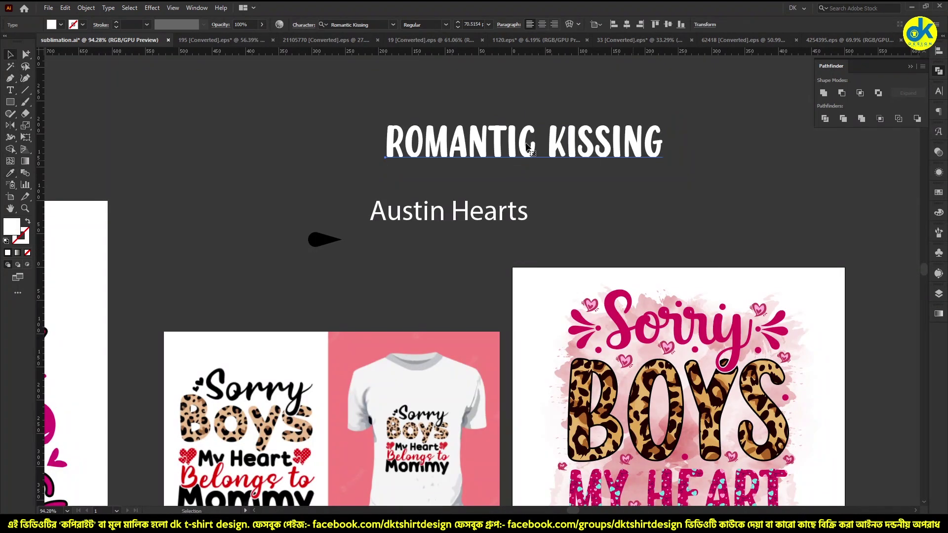
left_click_drag(393, 156, 704, 271)
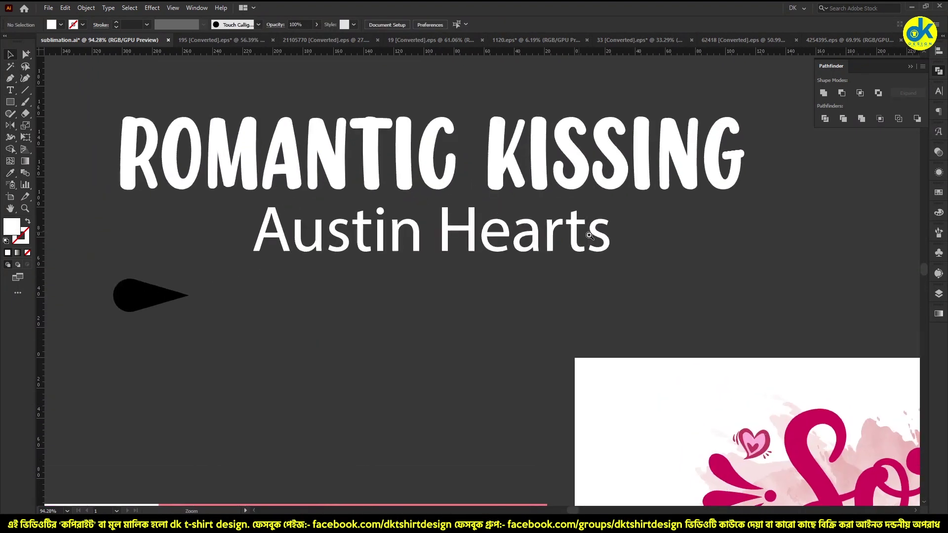
scroll(704, 271, "down", 6)
scroll(643, 296, "up", 2)
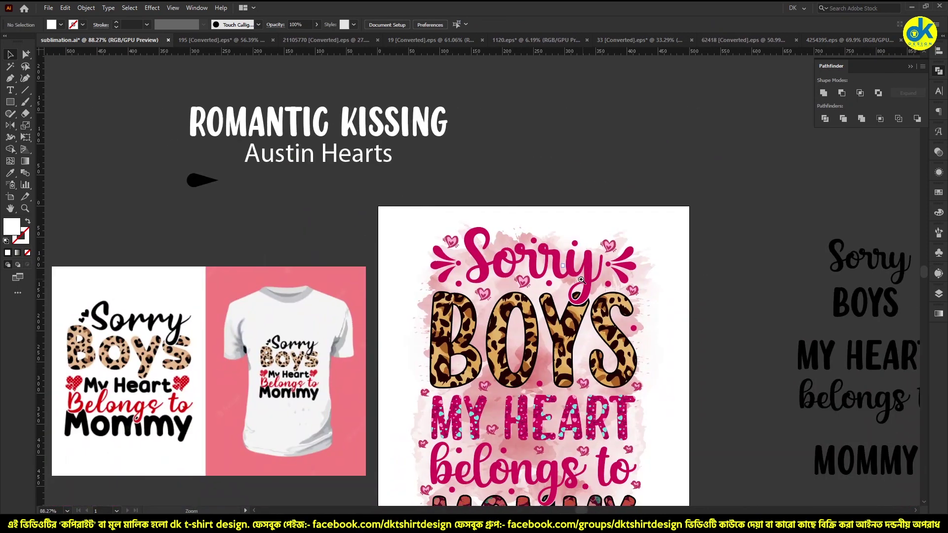